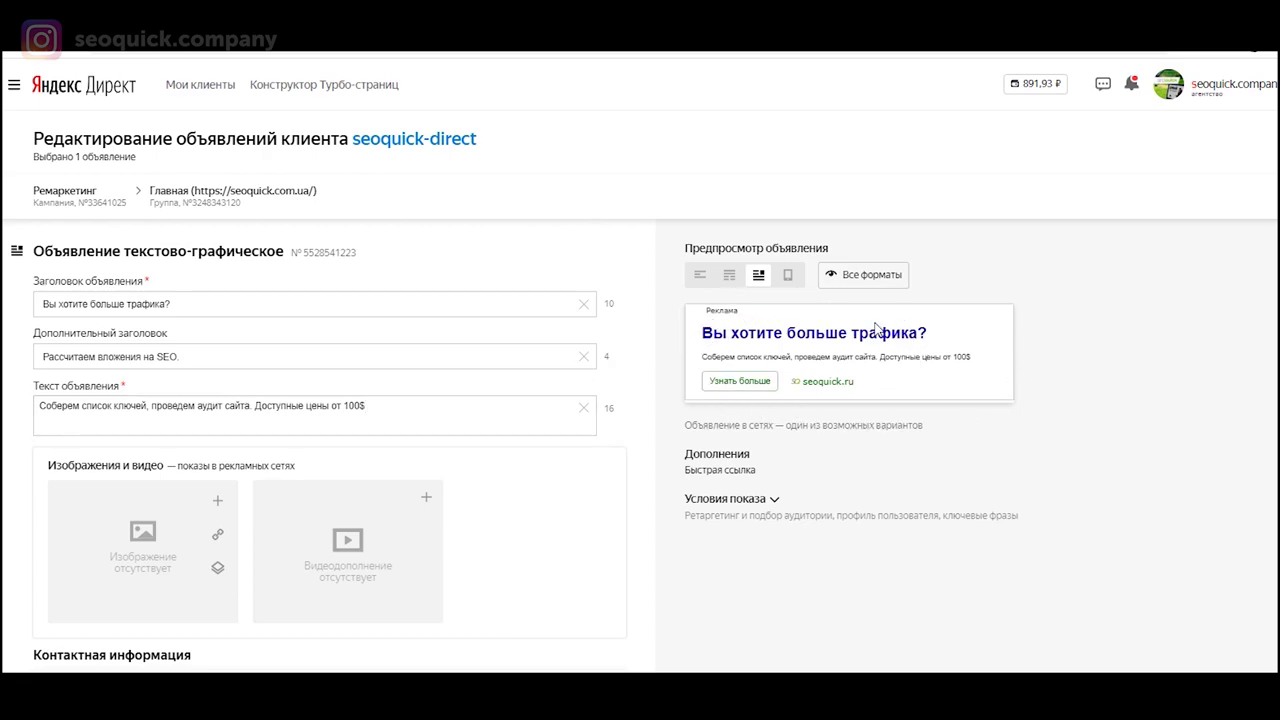
# Step: Add the desktop image file 1080X1080 to the text-and-image ad
pyautogui.scroll(-2, 177, 369)
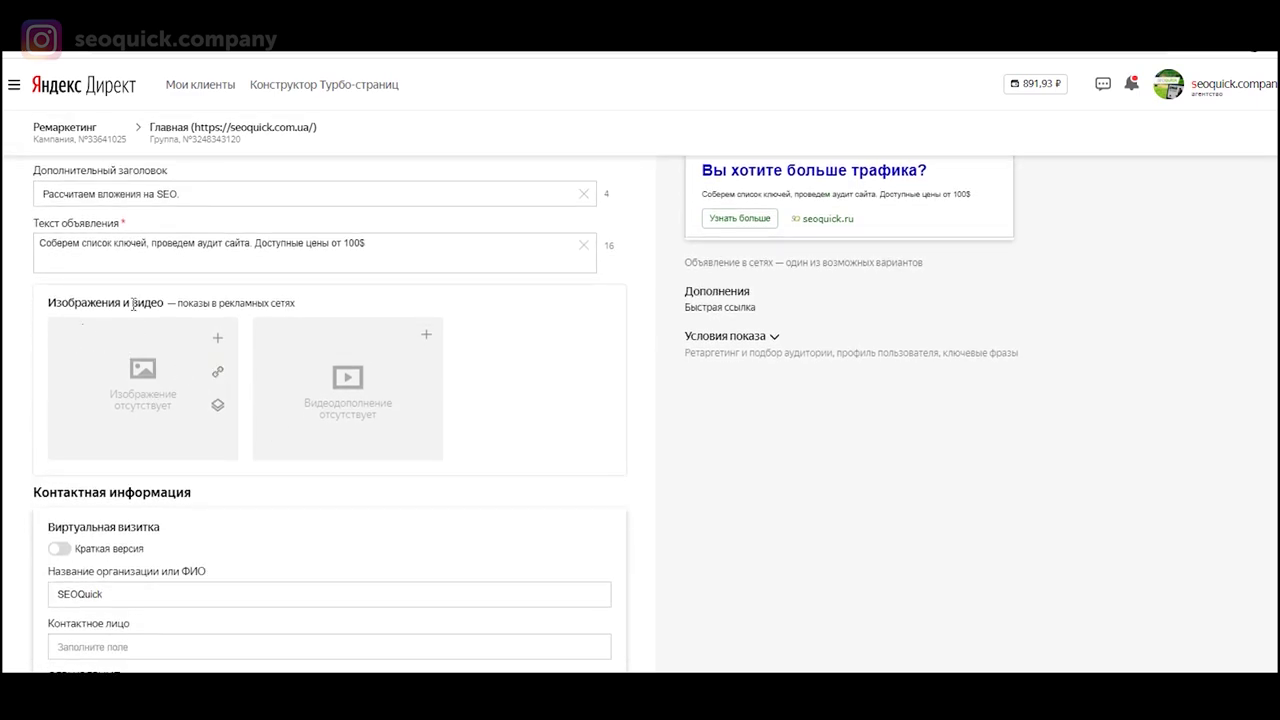
pyautogui.click(218, 339)
pyautogui.click(218, 340)
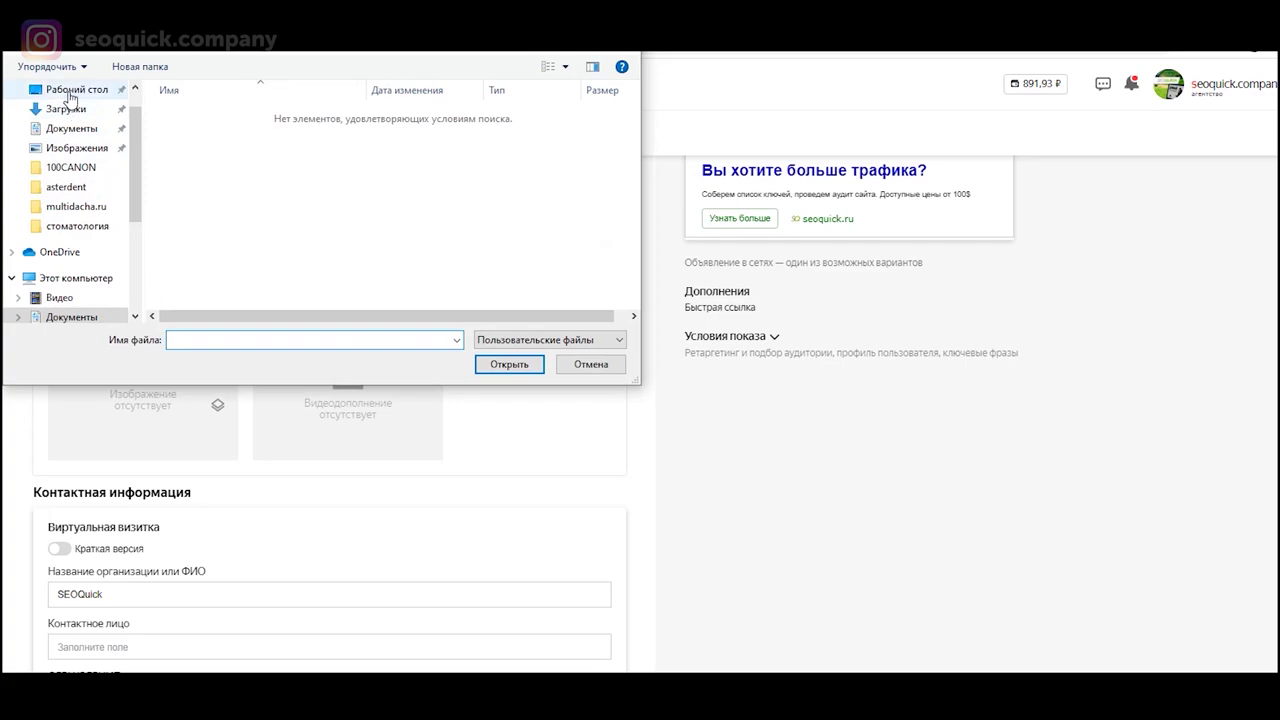
pyautogui.click(64, 89)
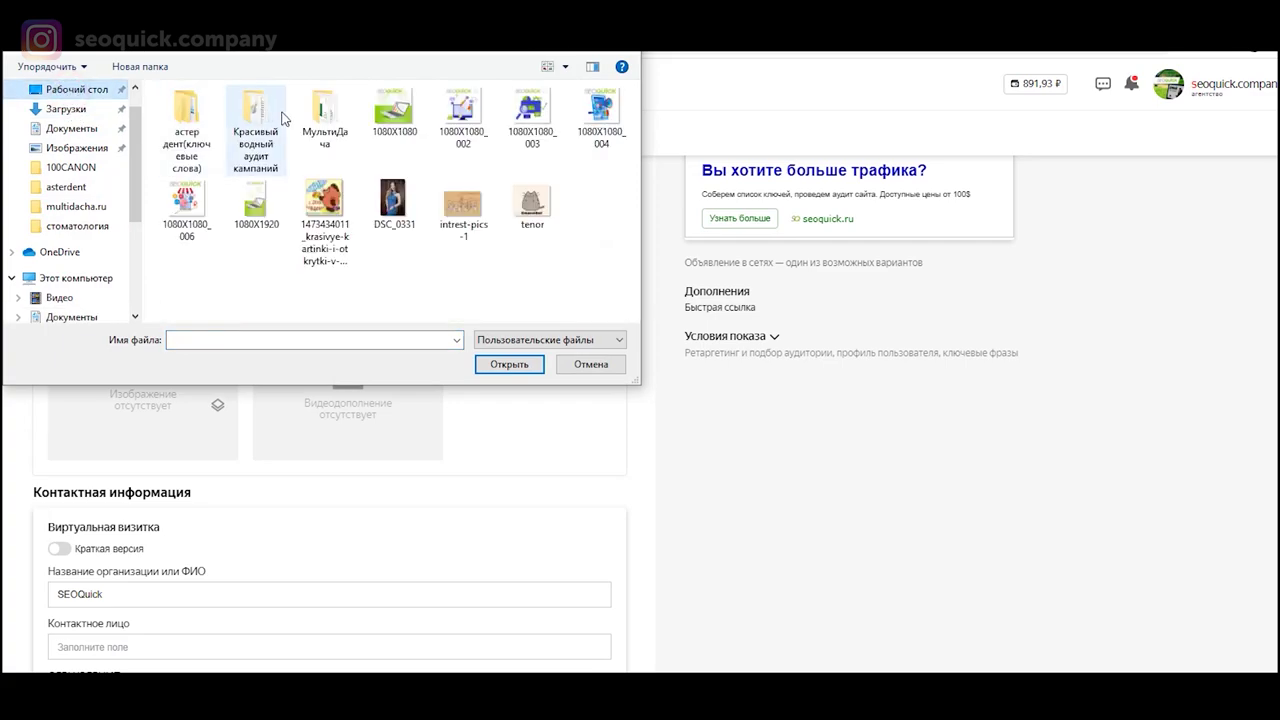
pyautogui.click(415, 125)
pyautogui.click(510, 366)
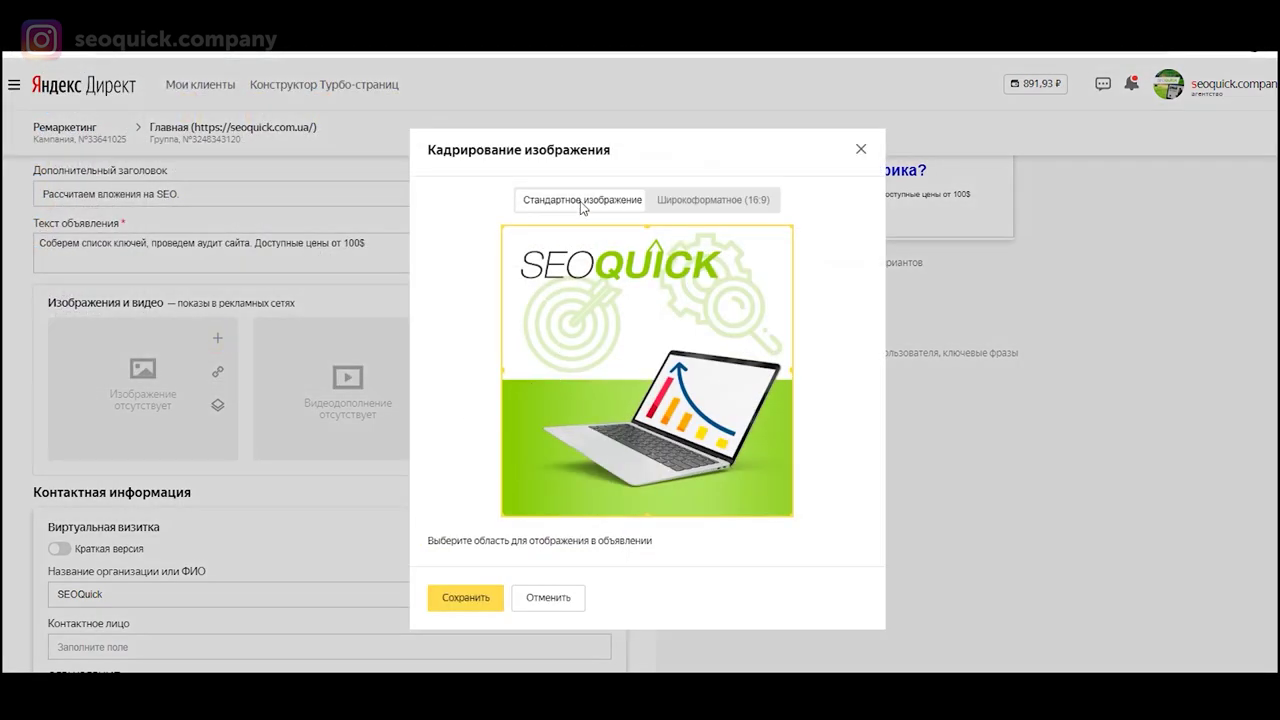
# Step: Crop the image to widescreen (16:9), move the crop area down over the laptop, and save it
pyautogui.click(707, 210)
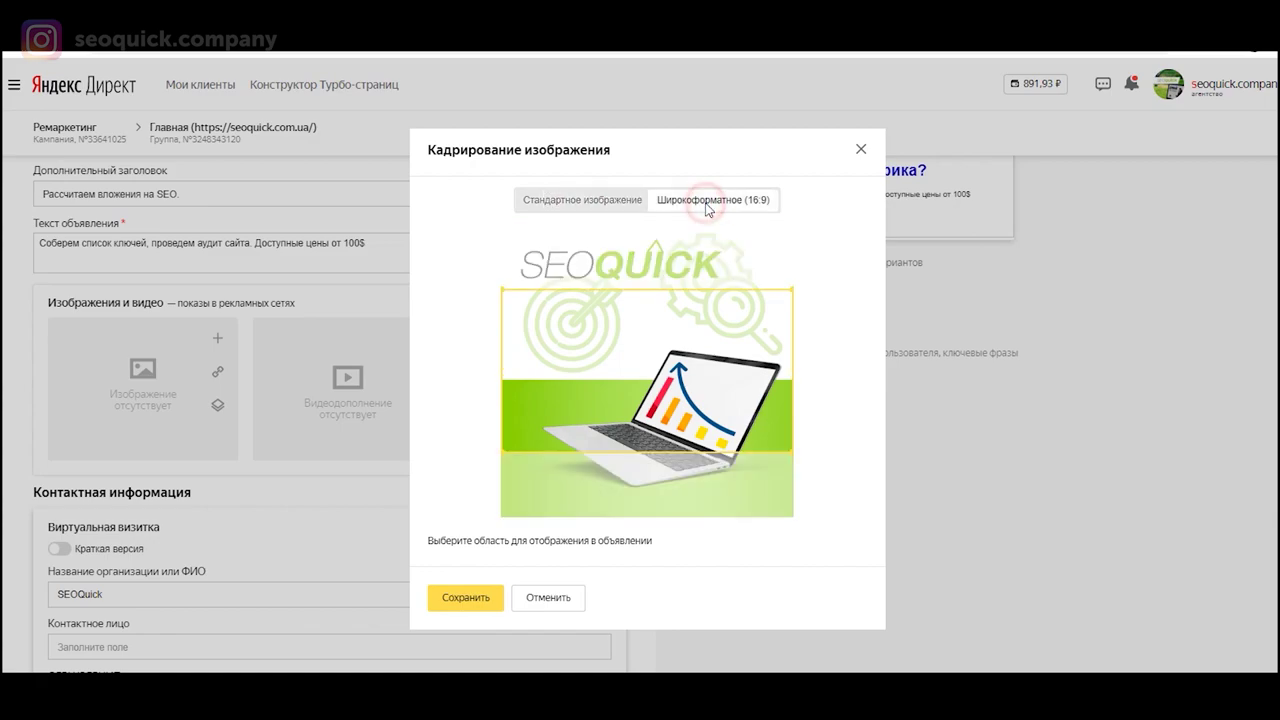
pyautogui.moveTo(686, 382); pyautogui.dragTo(696, 430)
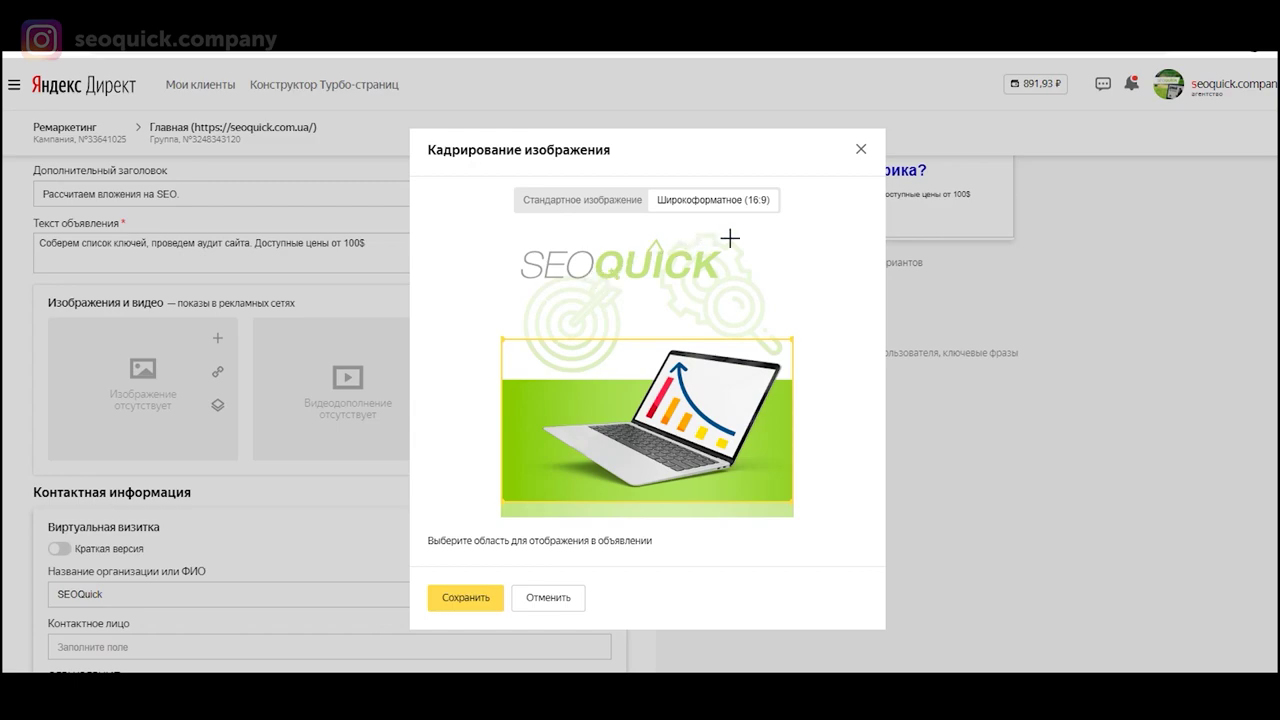
pyautogui.click(466, 598)
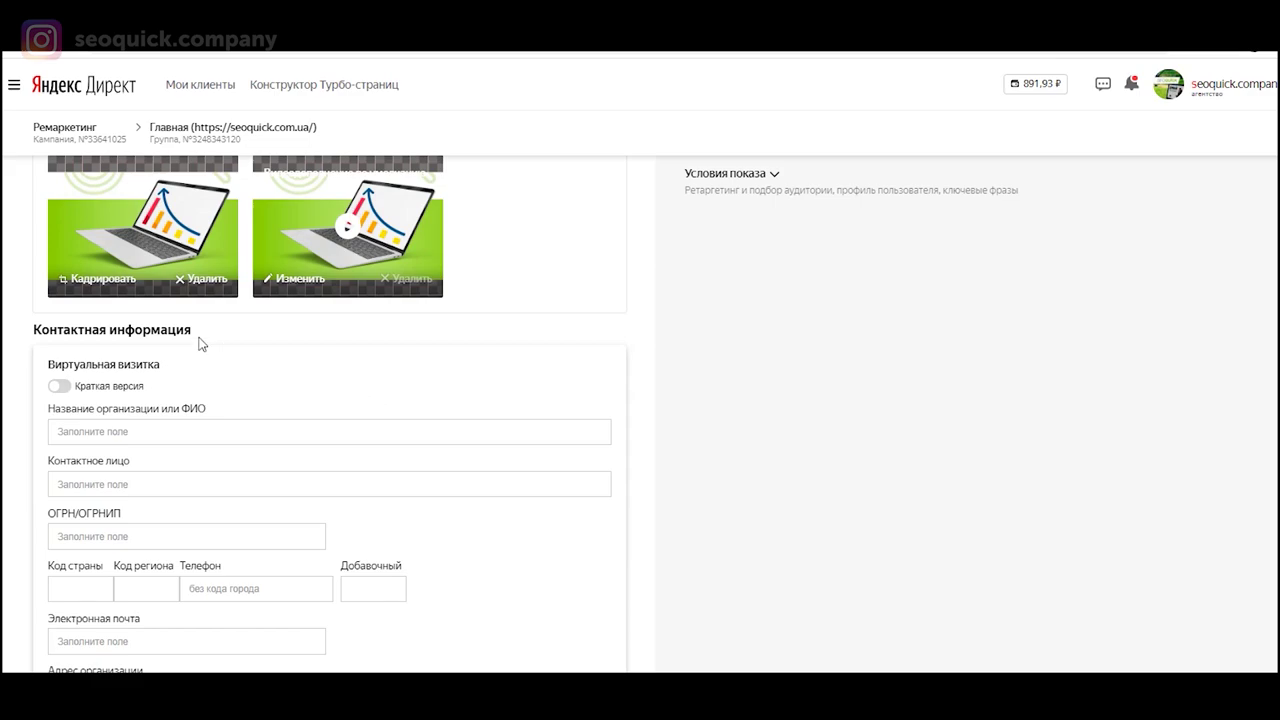
# Step: Examine the virtual business card's fields, including contacts, address, working hours, messenger types and product details
pyautogui.scroll(-1, 328, 354)
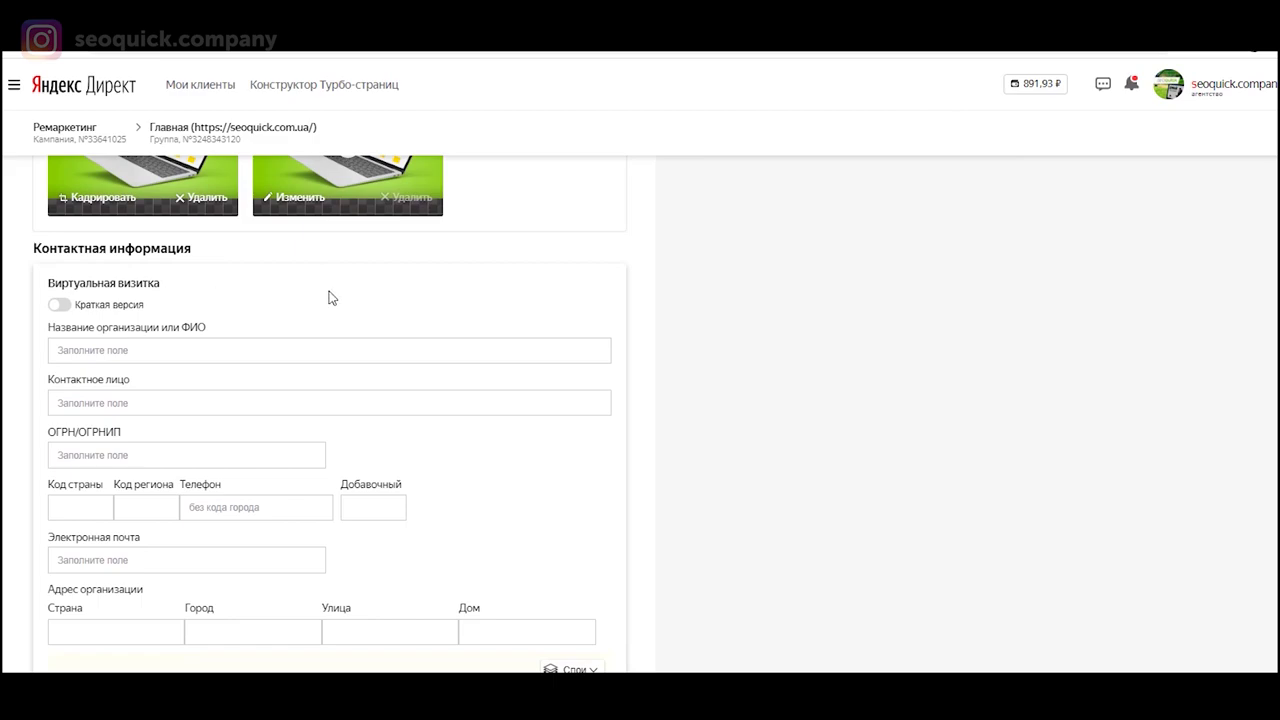
pyautogui.scroll(-1, 333, 298)
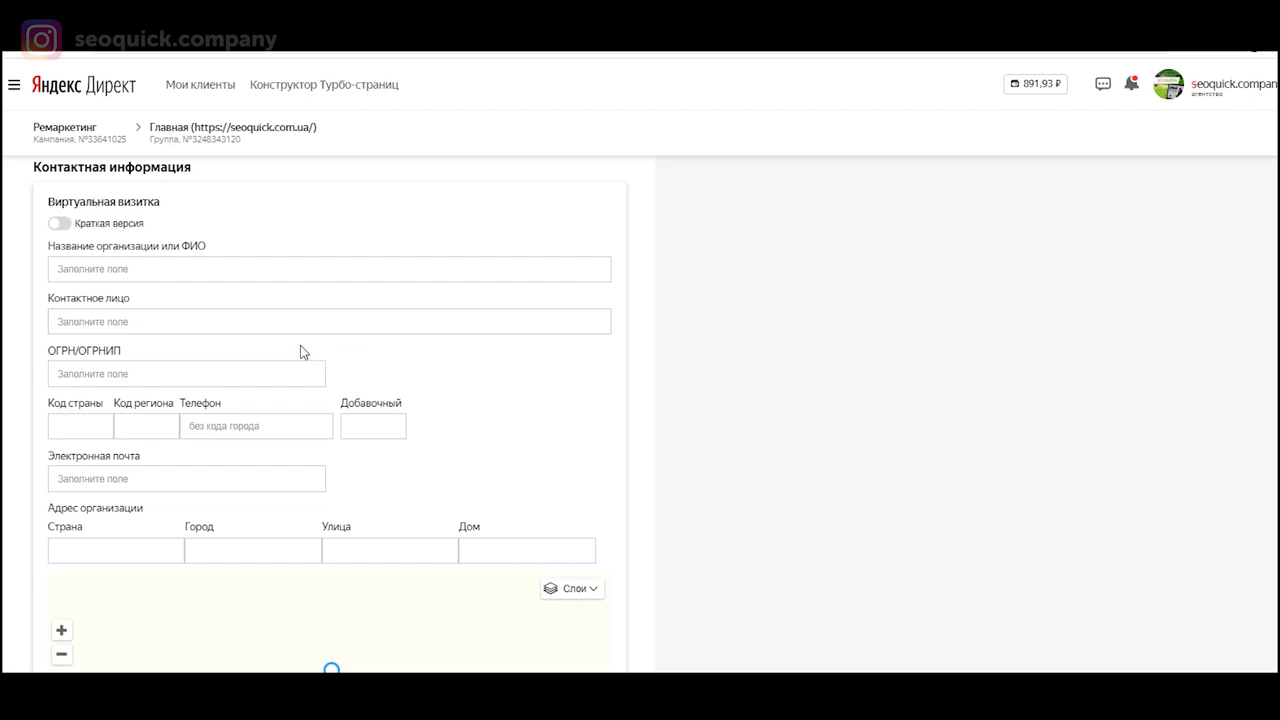
pyautogui.scroll(-1, 265, 366)
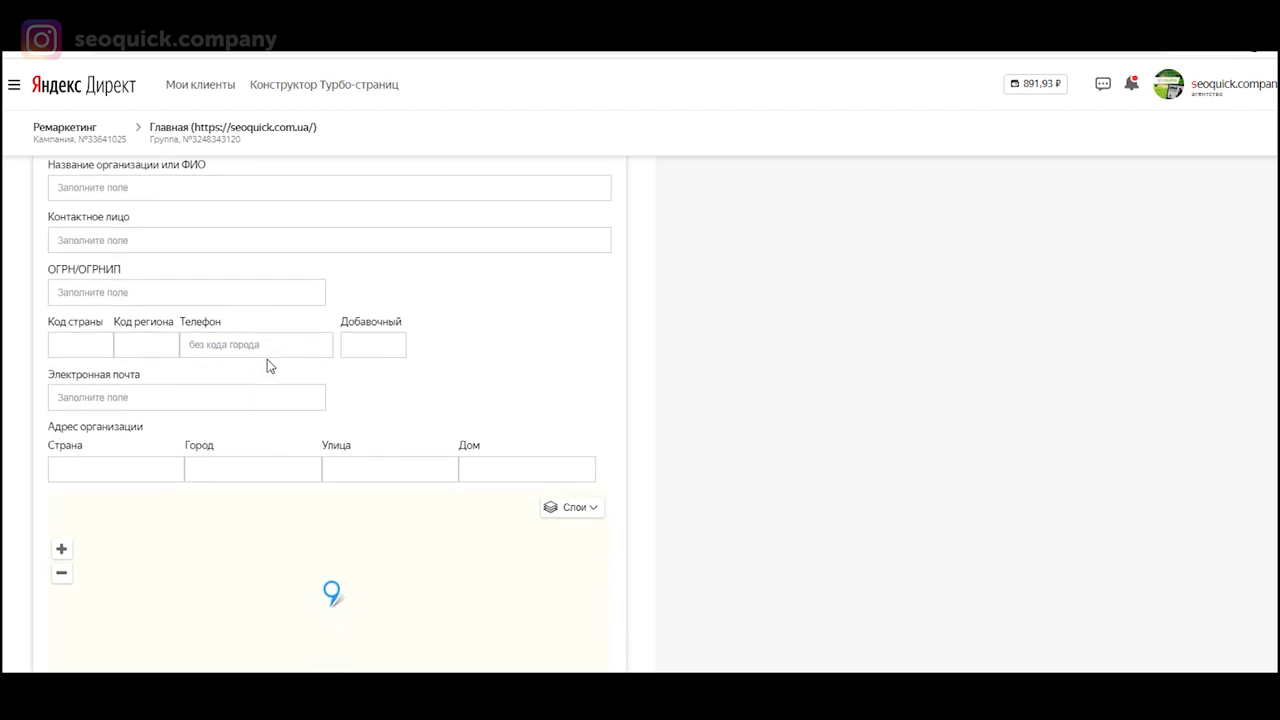
pyautogui.scroll(-4, 454, 364)
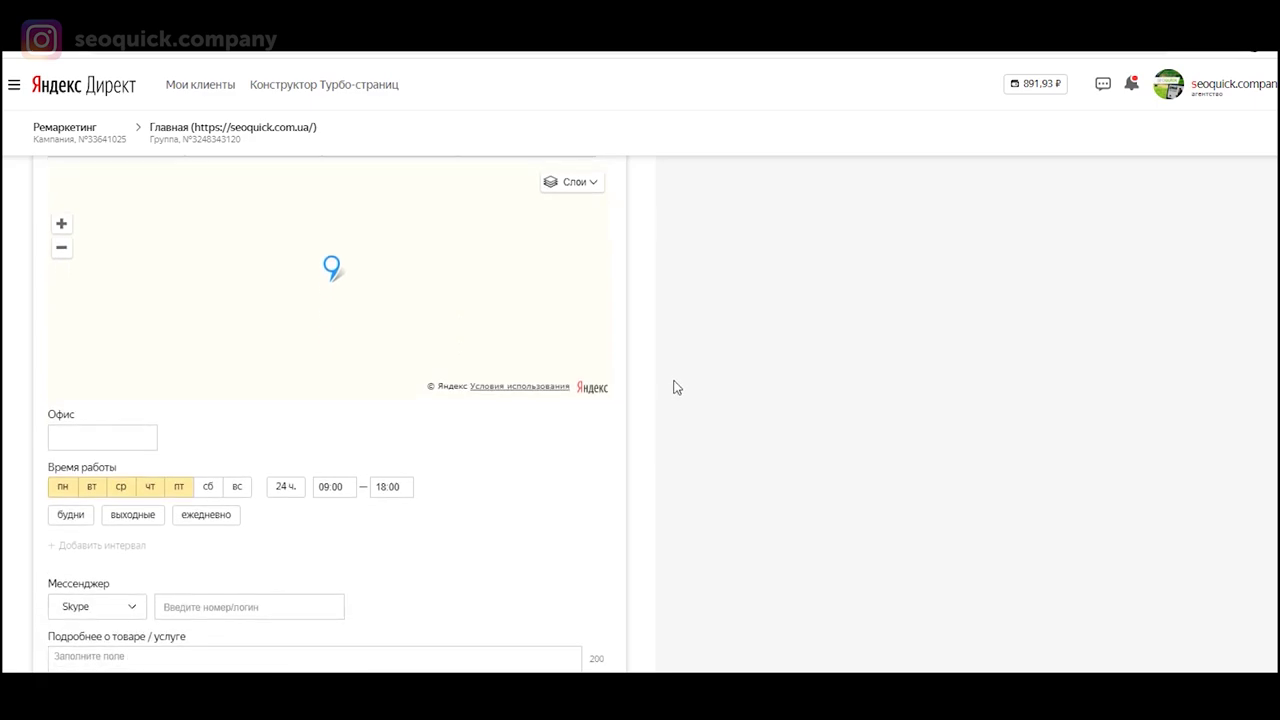
pyautogui.scroll(-1, 612, 470)
pyautogui.click(114, 528)
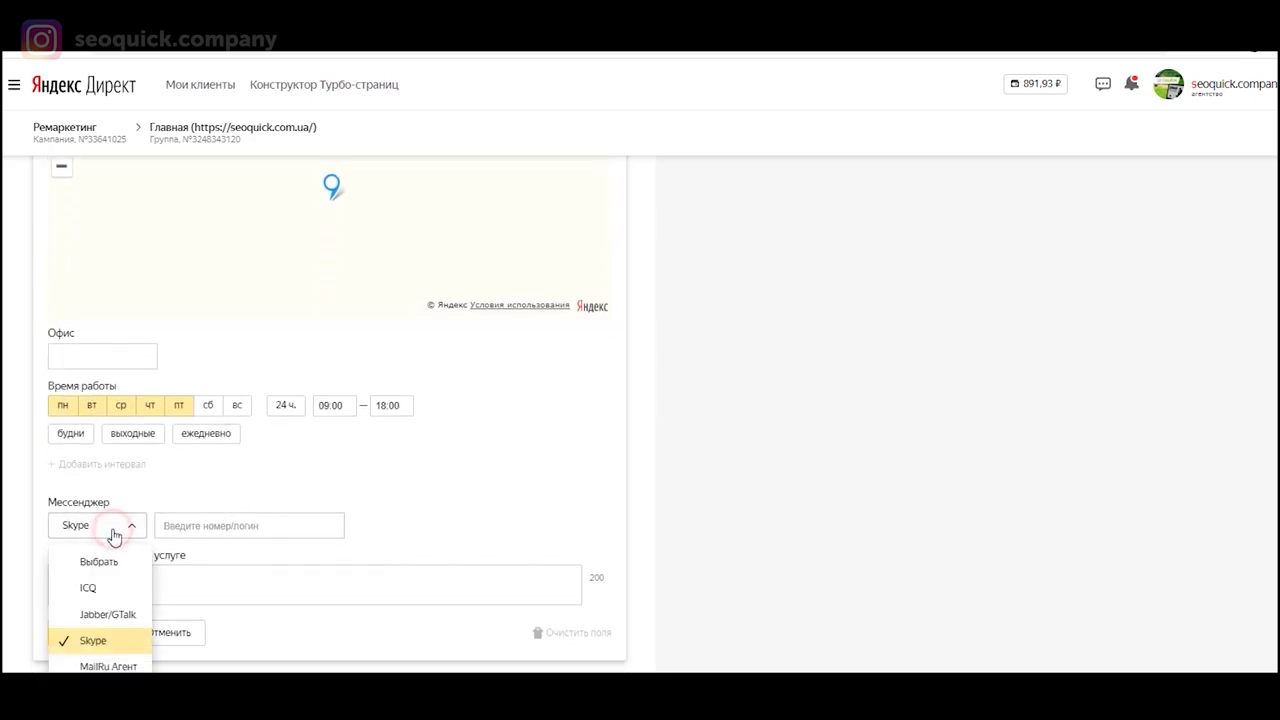
pyautogui.scroll(-1, 114, 534)
pyautogui.scroll(-1, 114, 536)
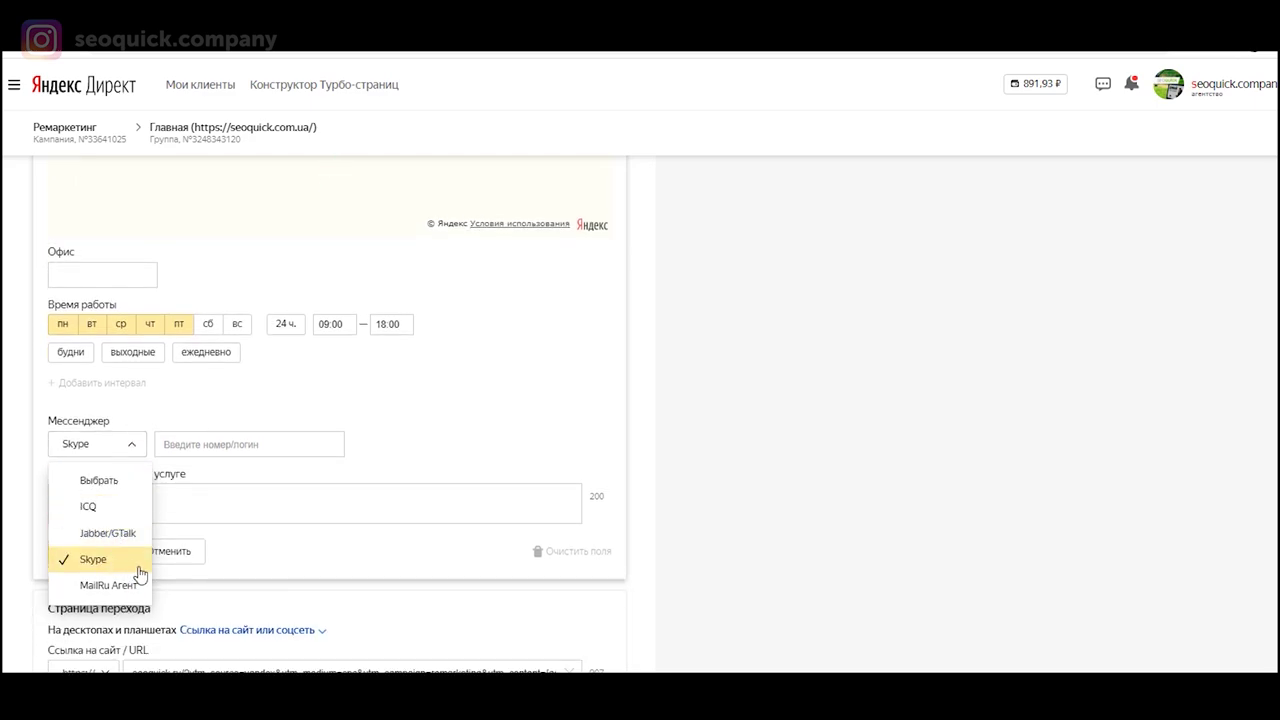
pyautogui.click(480, 434)
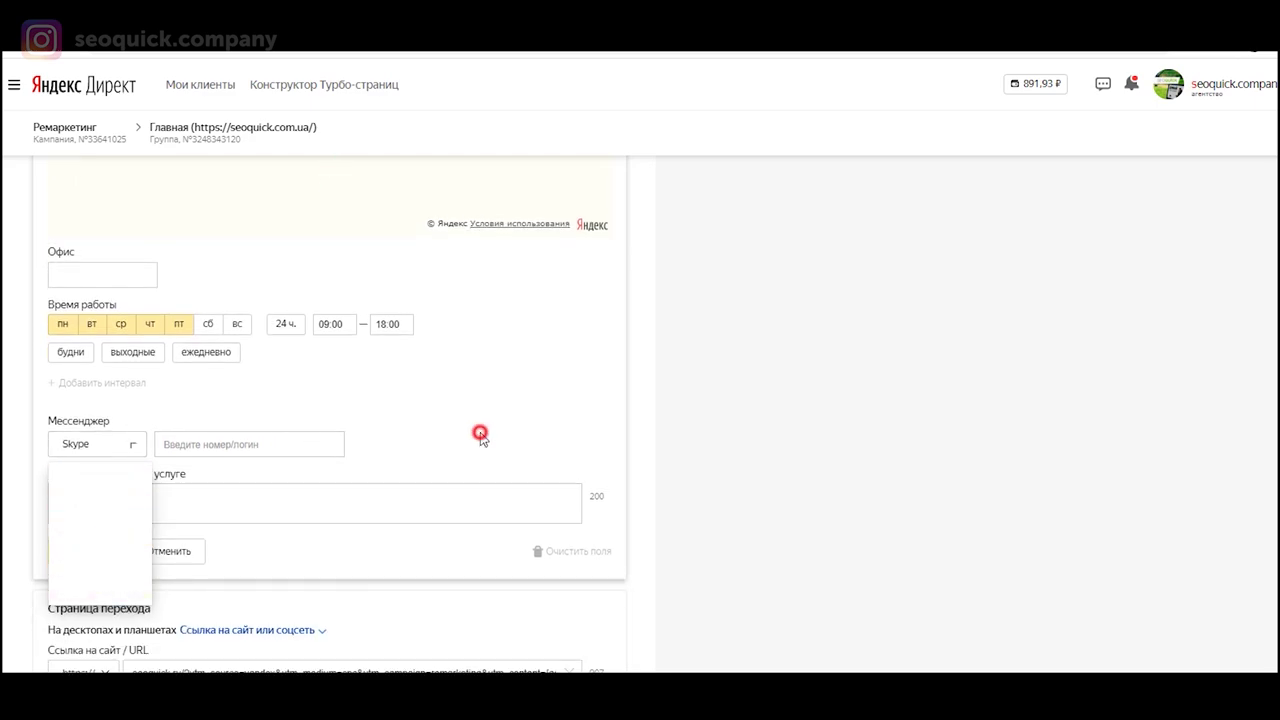
pyautogui.click(389, 508)
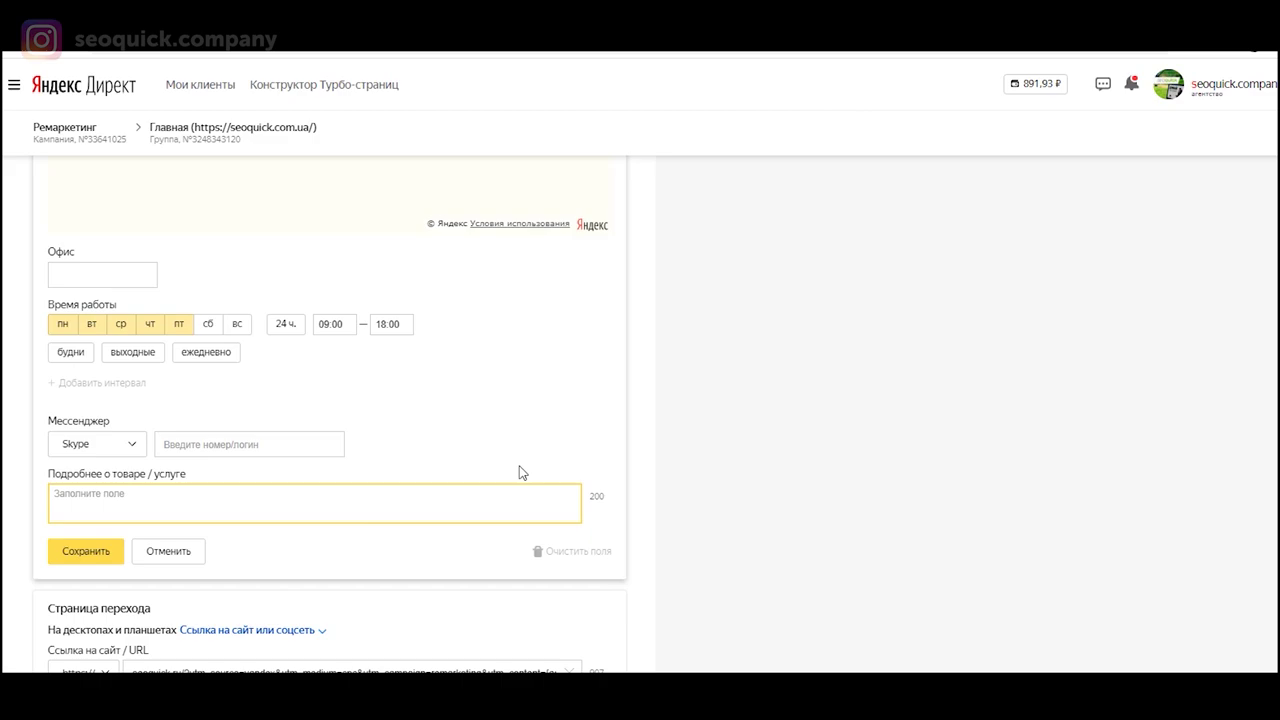
# Step: Fill in the virtual business card with SEOQuick, contact person, phone, e-mail, address, Skype login and SEO and advertising service description, and save it
pyautogui.scroll(4, 515, 450)
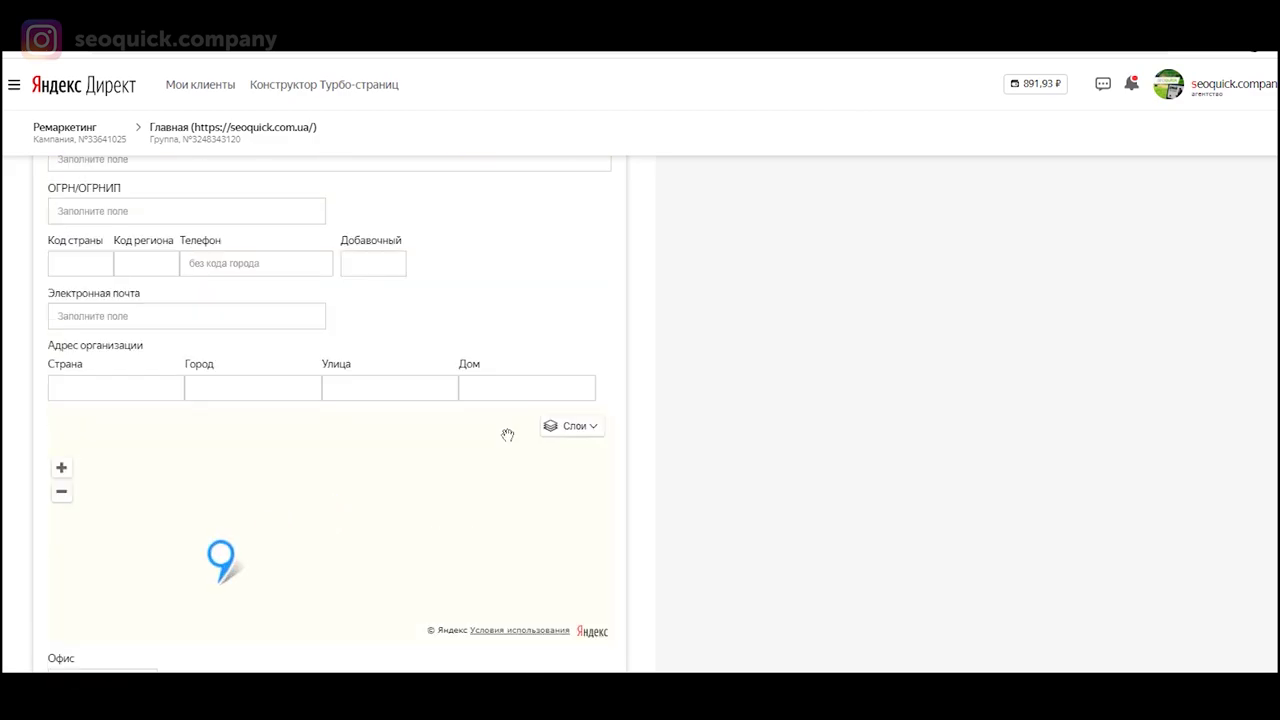
pyautogui.scroll(-3, 803, 319)
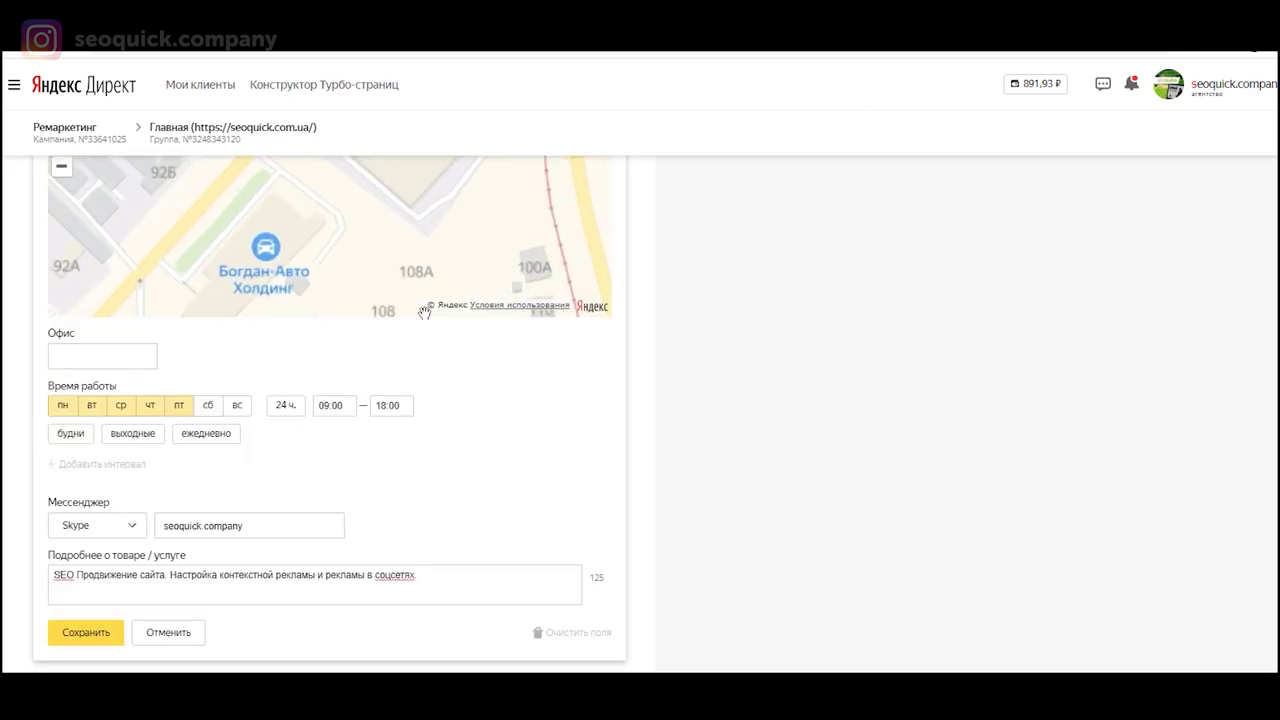
pyautogui.scroll(8, 803, 319)
pyautogui.scroll(1, 568, 331)
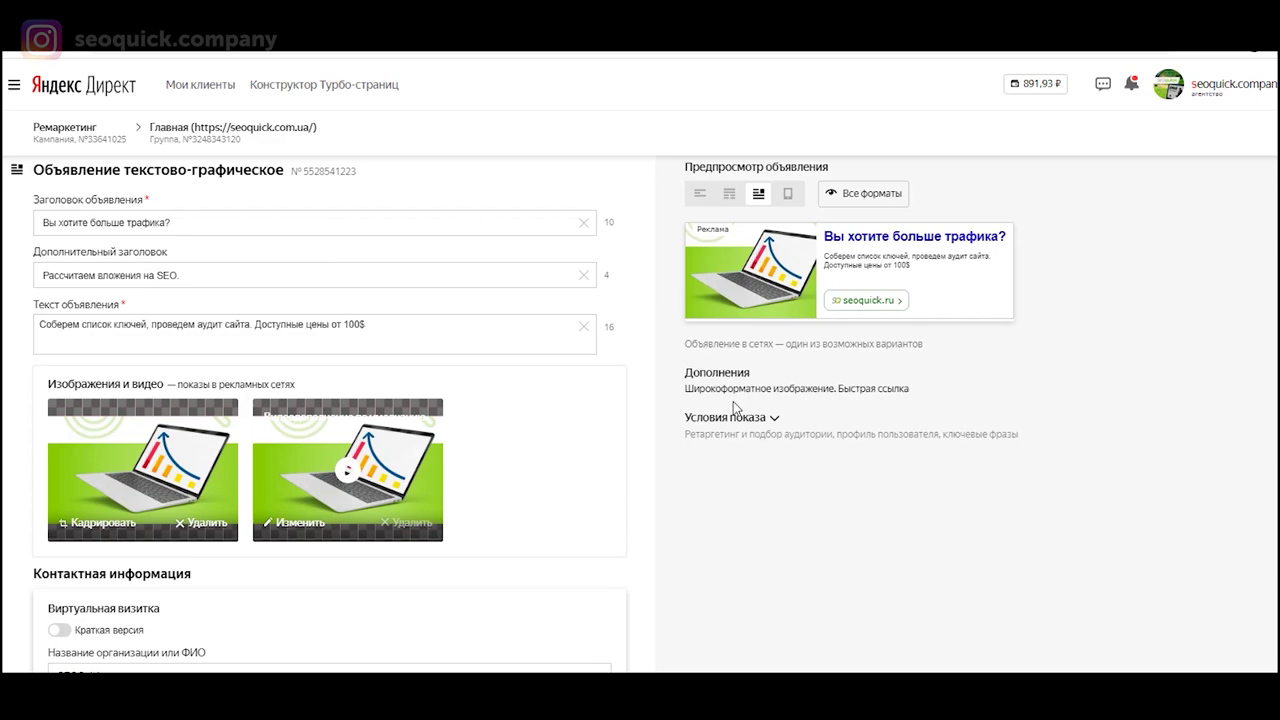
pyautogui.scroll(-5, 486, 477)
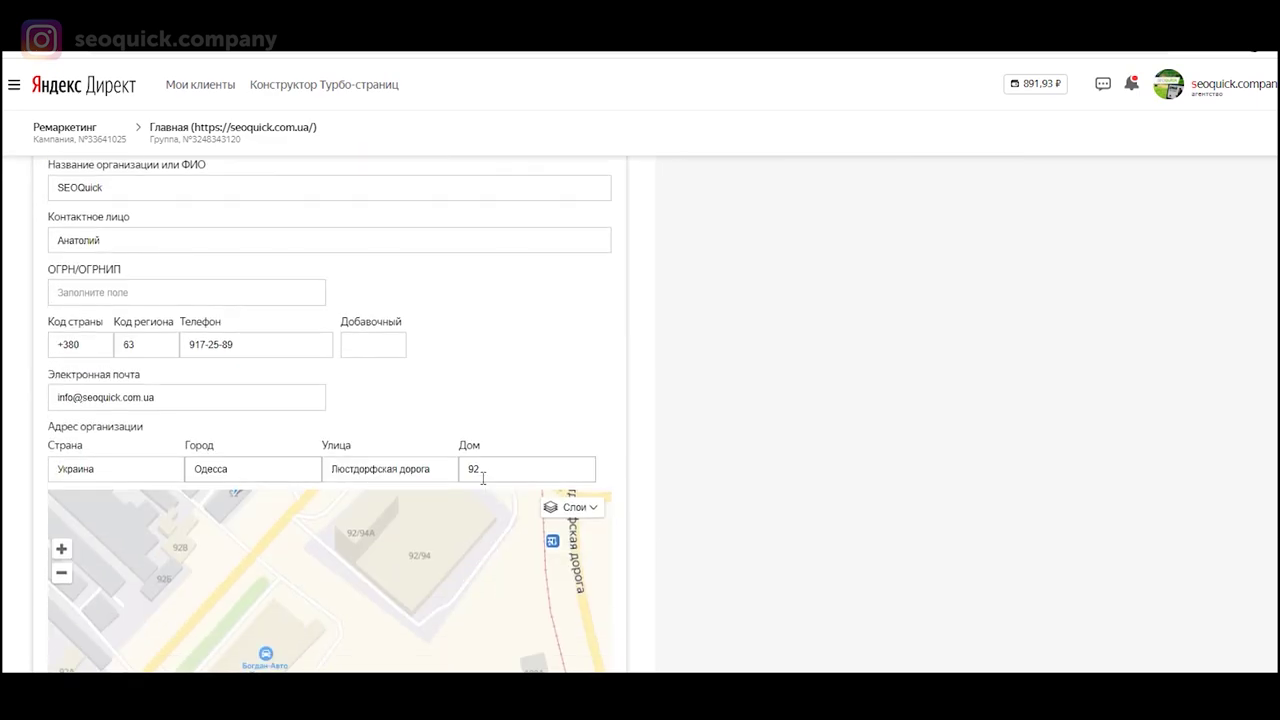
pyautogui.scroll(1, 289, 251)
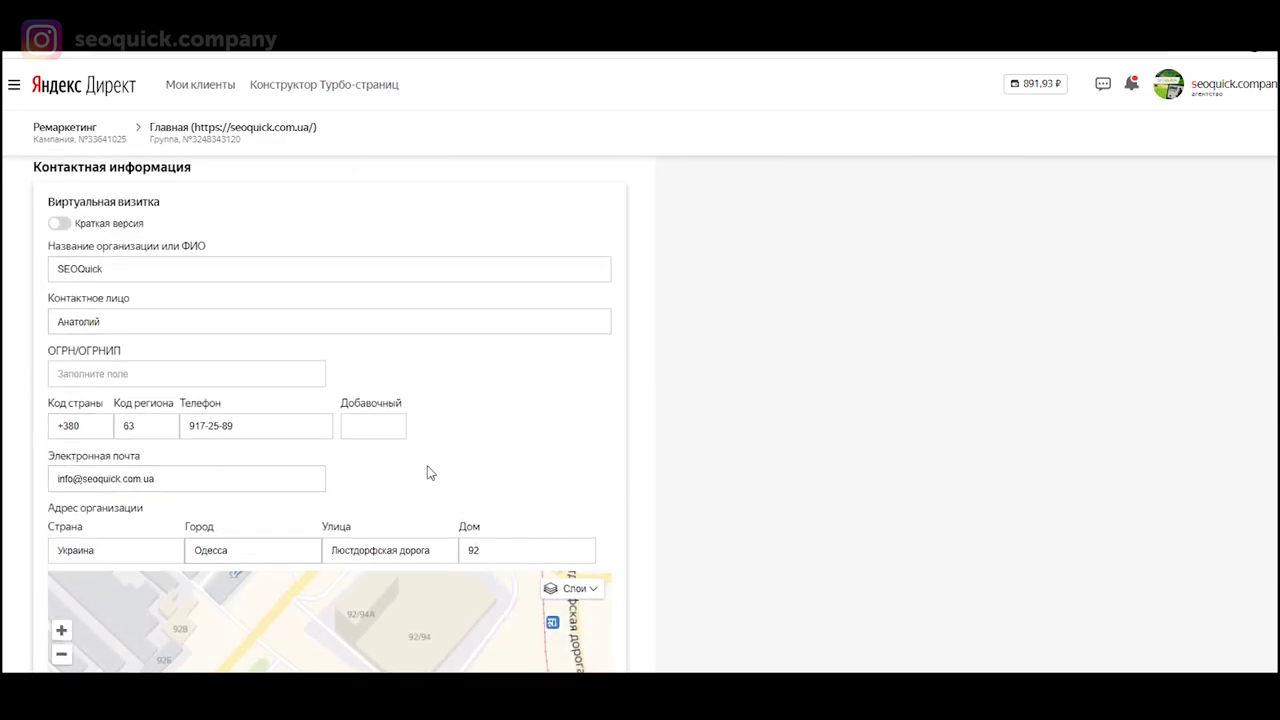
pyautogui.scroll(-6, 654, 431)
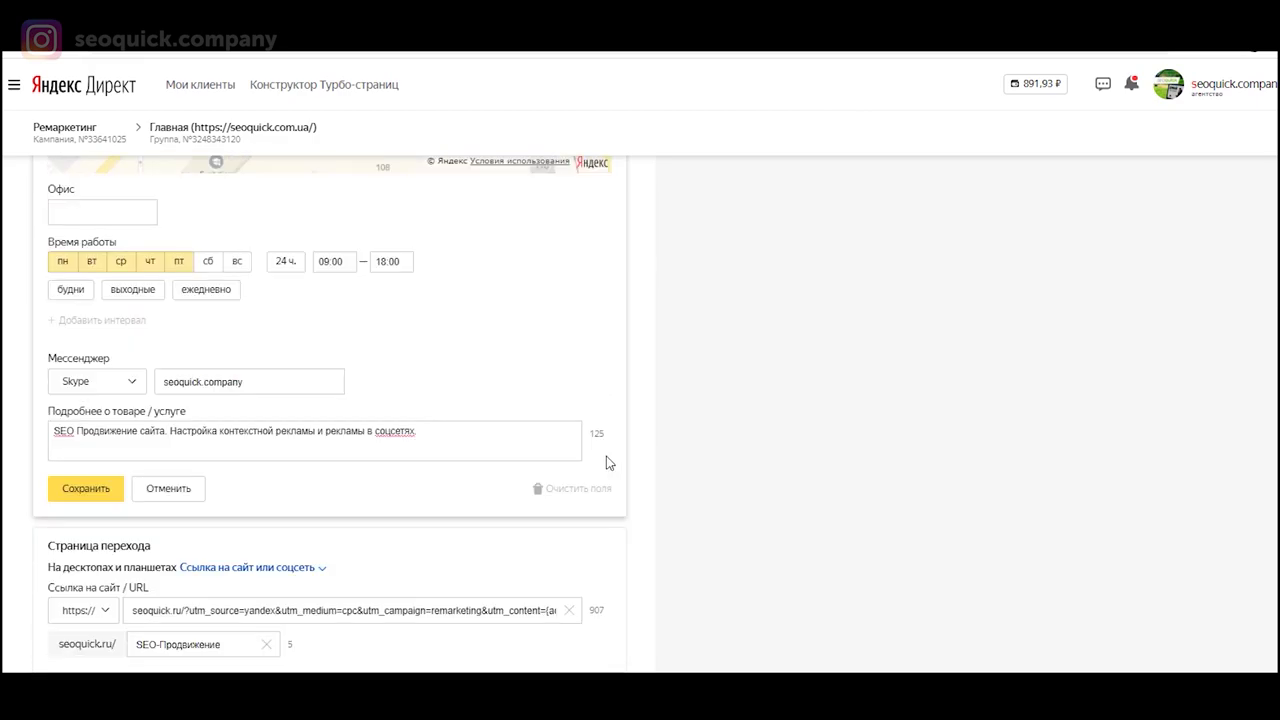
pyautogui.click(112, 472)
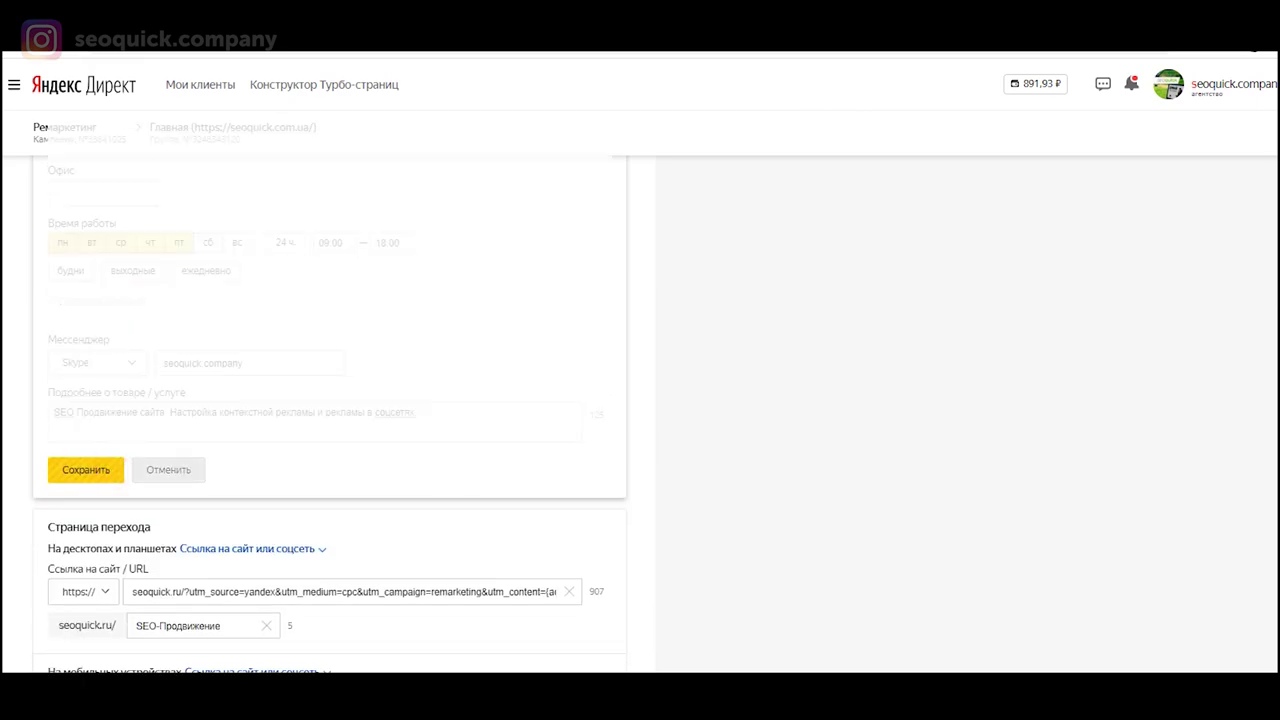
# Step: Set the ad price to 100 US dollars with the prefix "от", leave the old price empty, and save it
pyautogui.scroll(2, 266, 323)
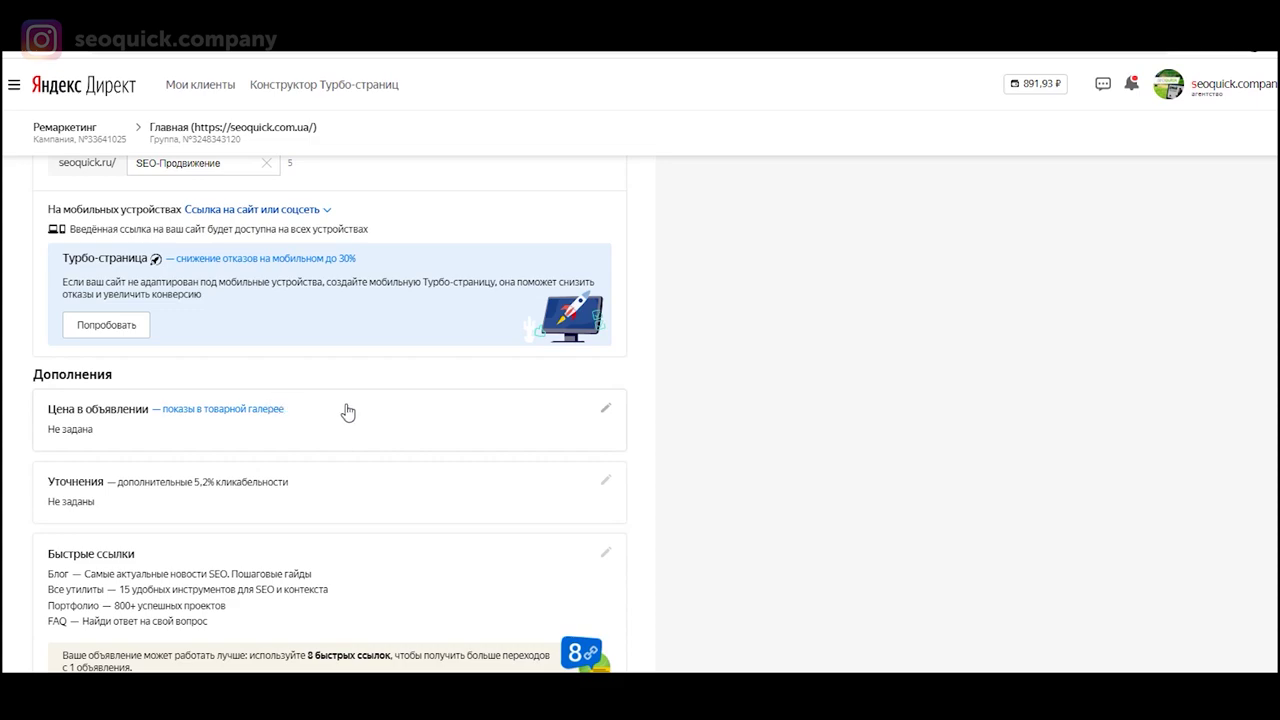
pyautogui.scroll(-1, 348, 412)
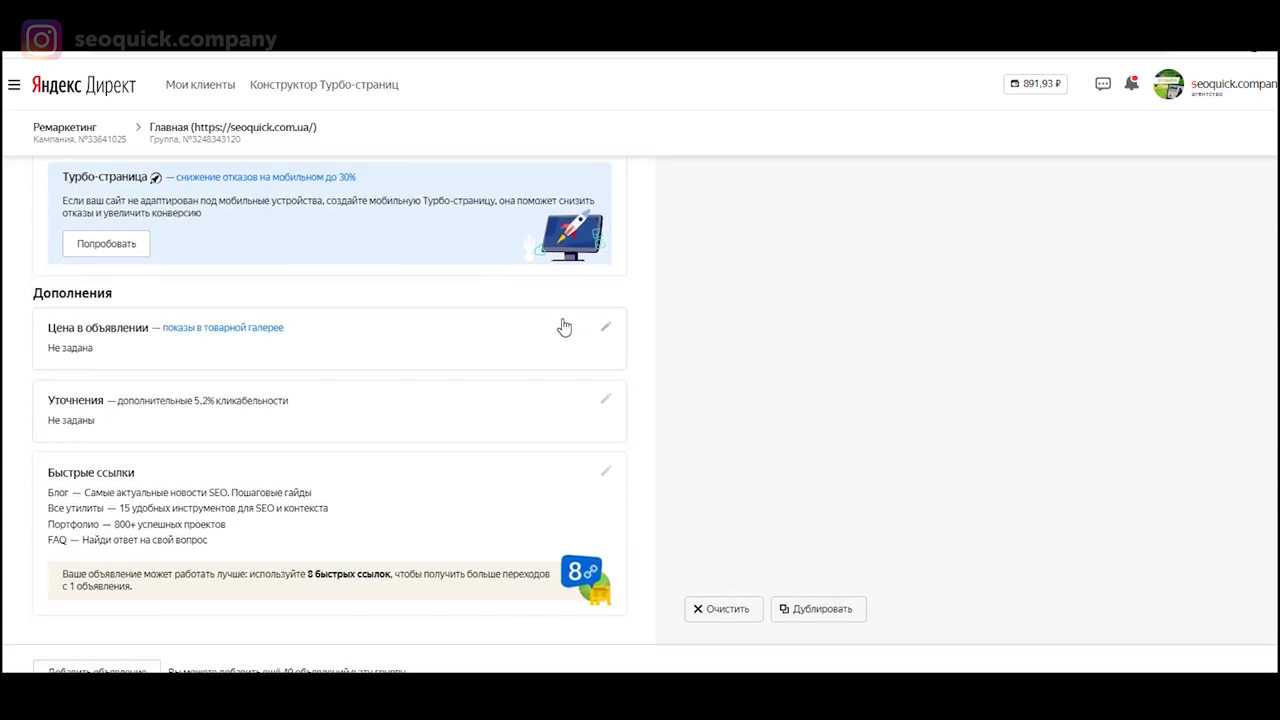
pyautogui.click(605, 329)
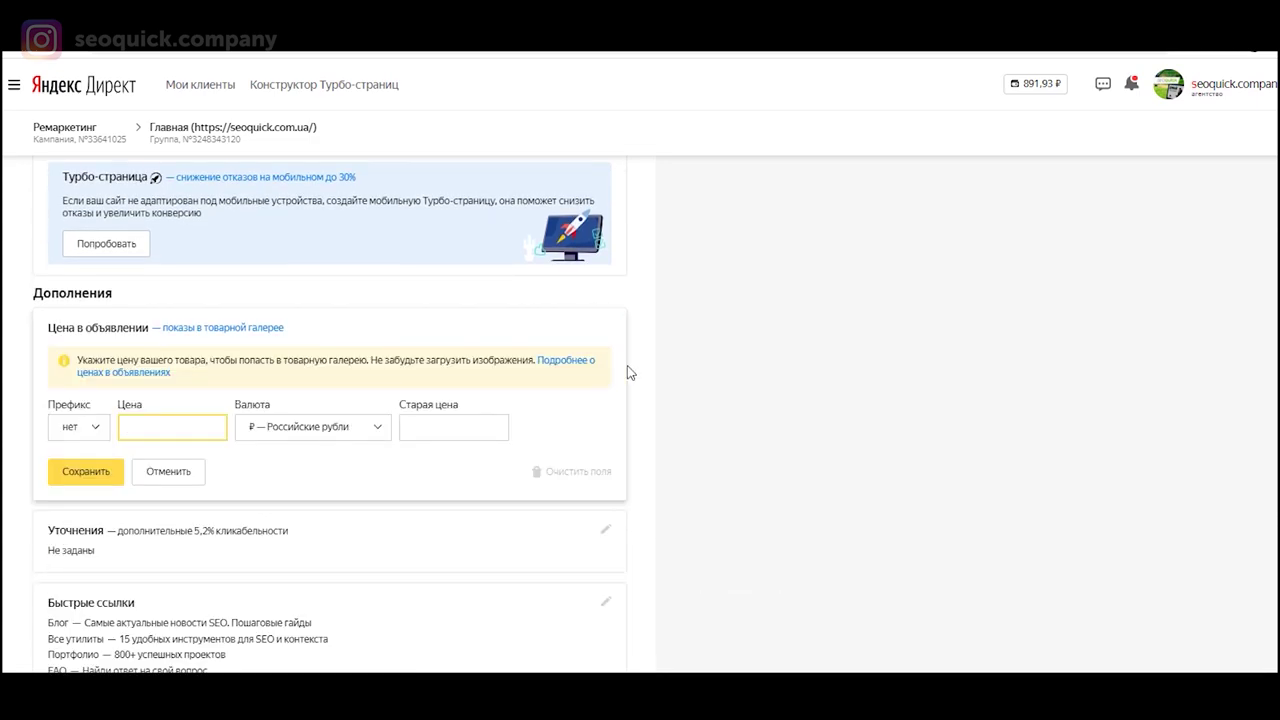
pyautogui.click(584, 353)
pyautogui.scroll(-1, 580, 355)
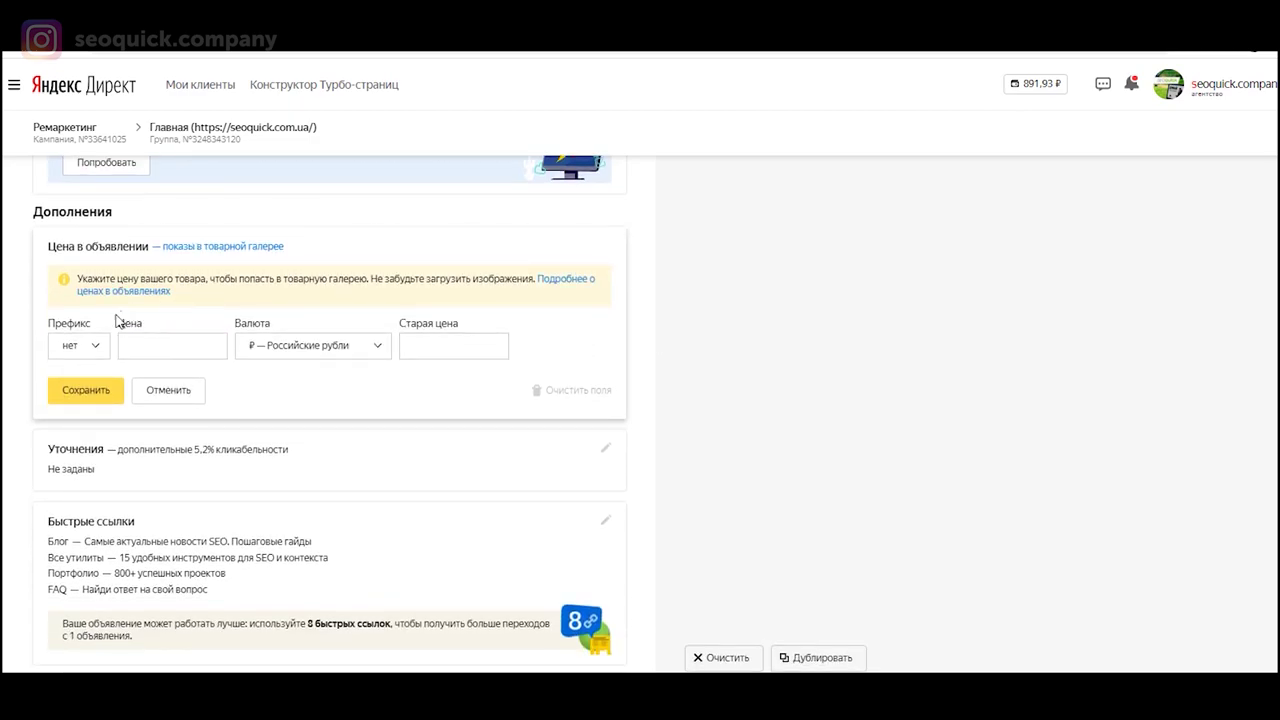
pyautogui.click(88, 345)
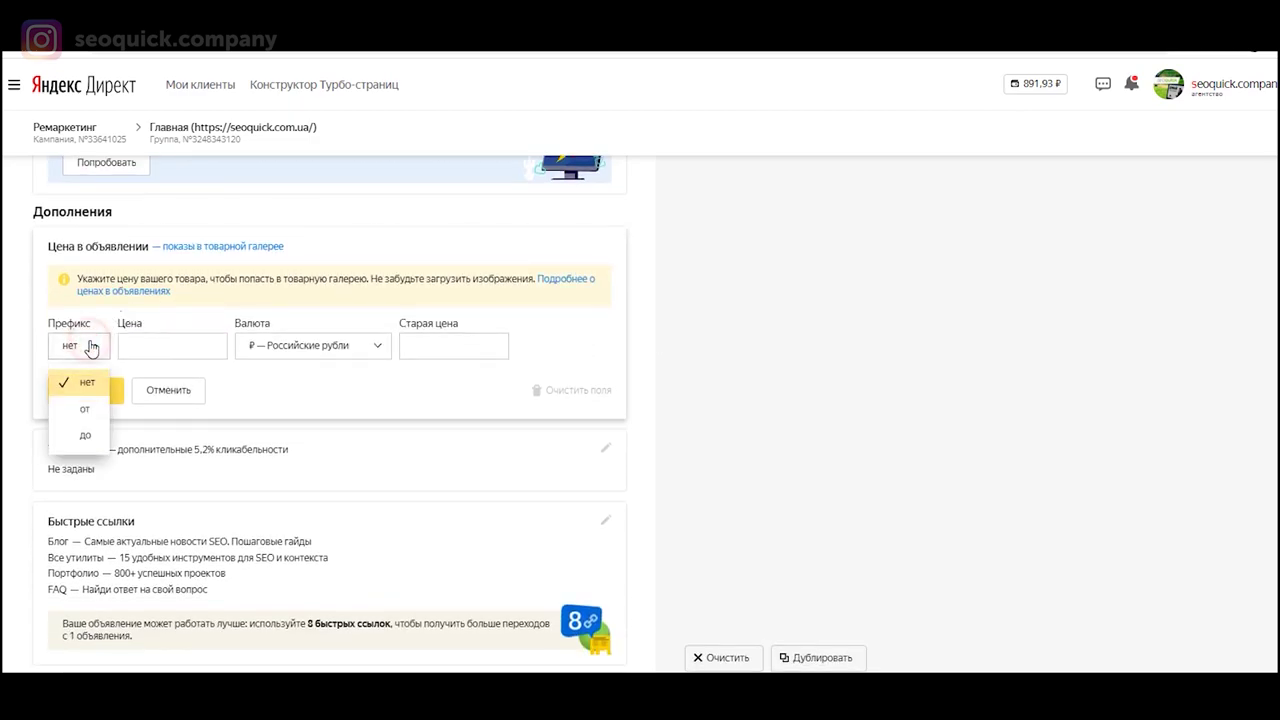
pyautogui.click(86, 415)
pyautogui.click(189, 347)
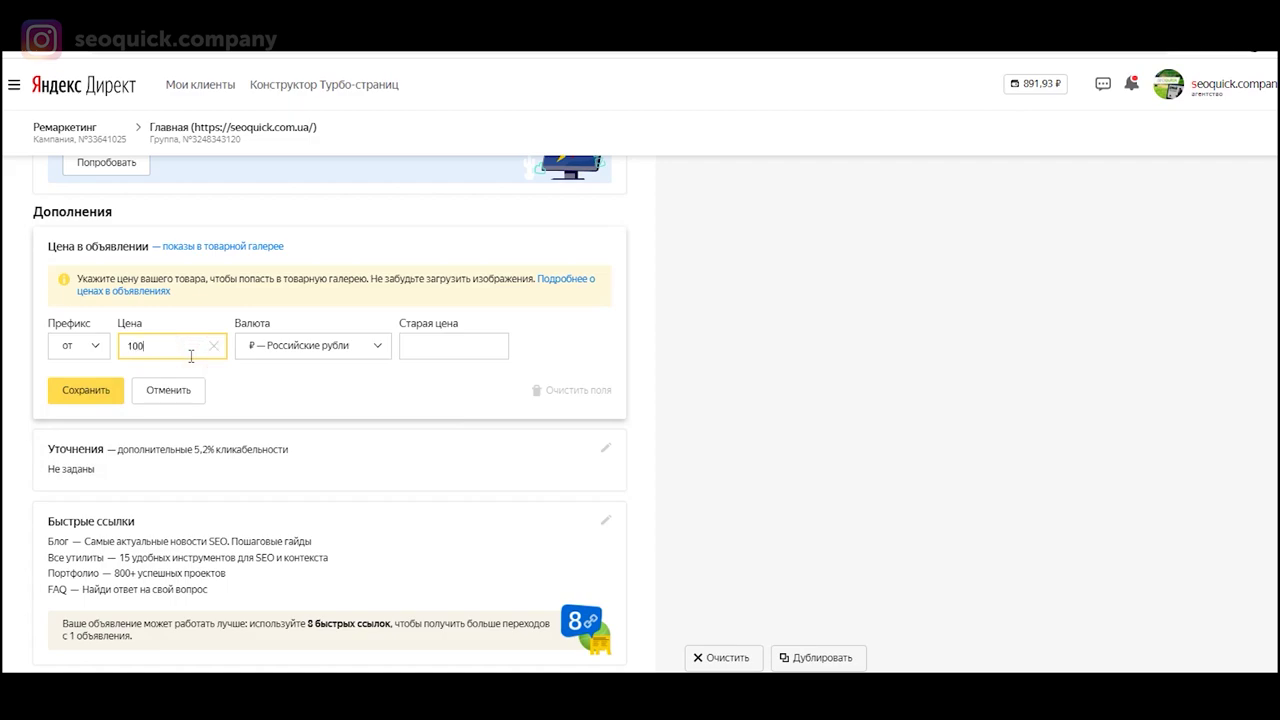
pyautogui.click(310, 346)
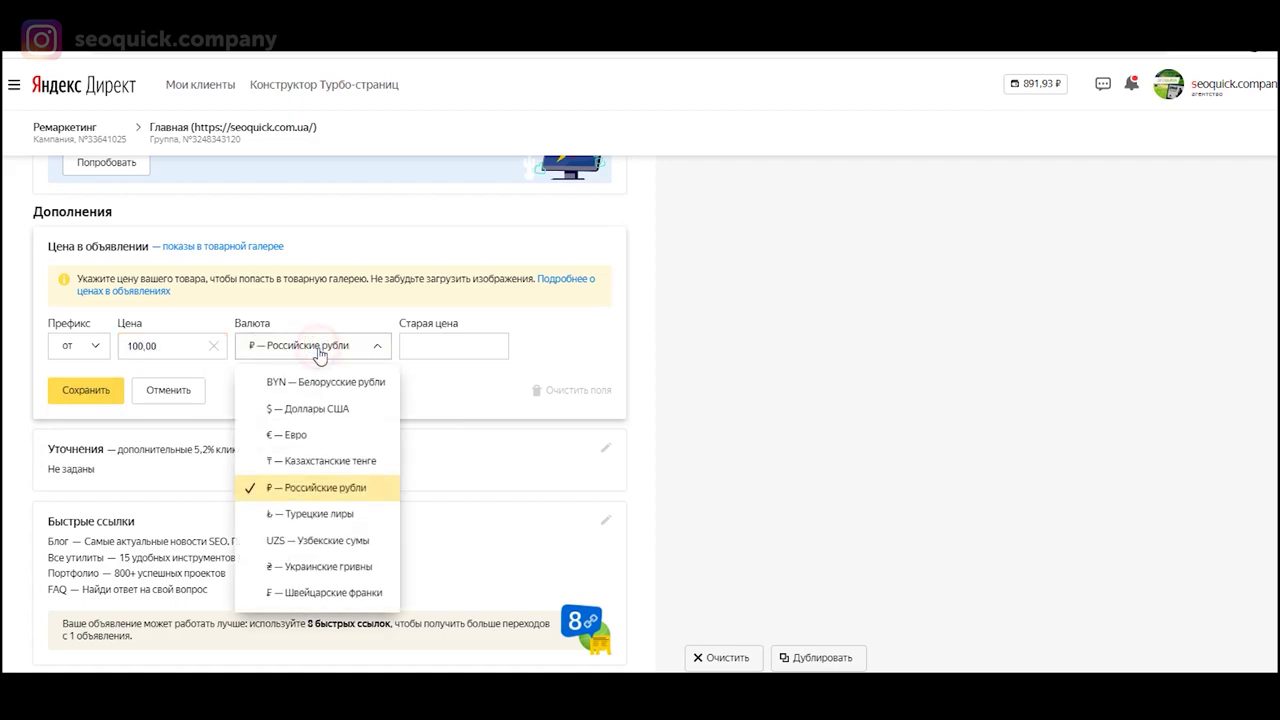
pyautogui.click(307, 409)
pyautogui.click(433, 346)
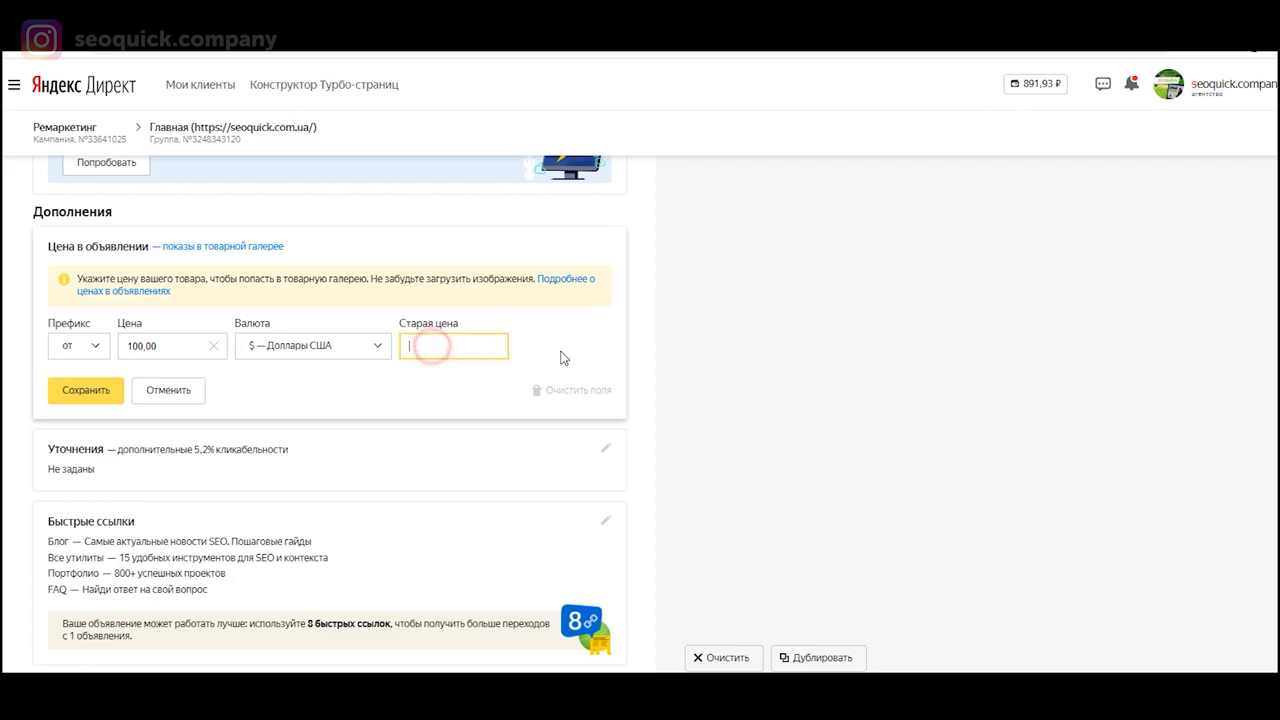
pyautogui.click(77, 400)
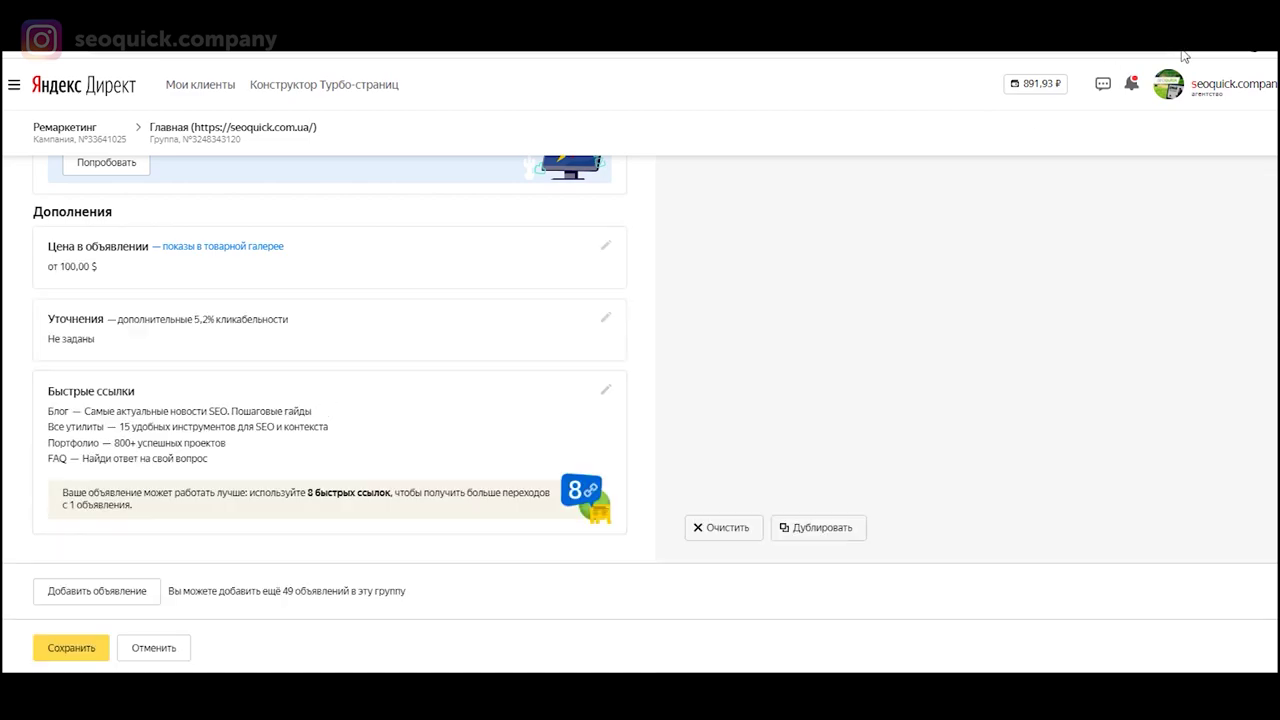
# Step: Select the callouts Собственные утилиты, 7 лет опыта, 800+ успешных проектов, Только белое продвижение and 1000+ успешных проектов for the ad
pyautogui.click(100, 330)
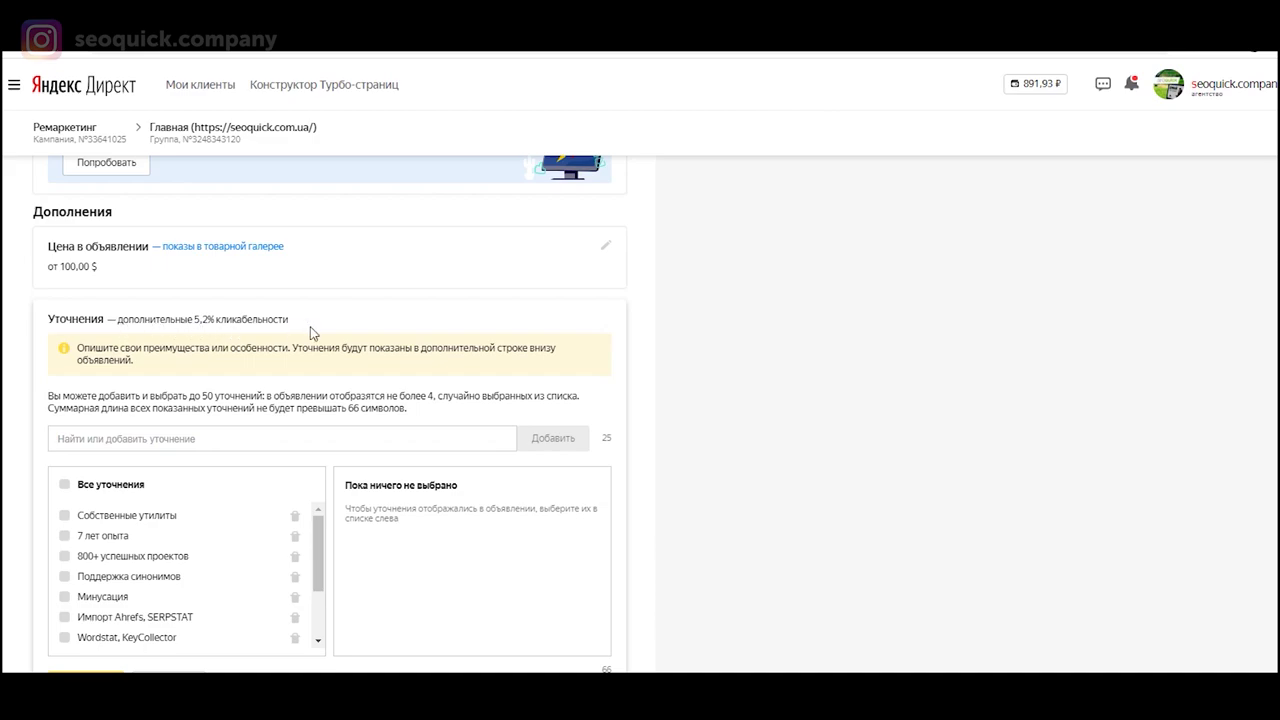
pyautogui.scroll(-1, 310, 333)
pyautogui.scroll(-1, 310, 336)
pyautogui.click(137, 277)
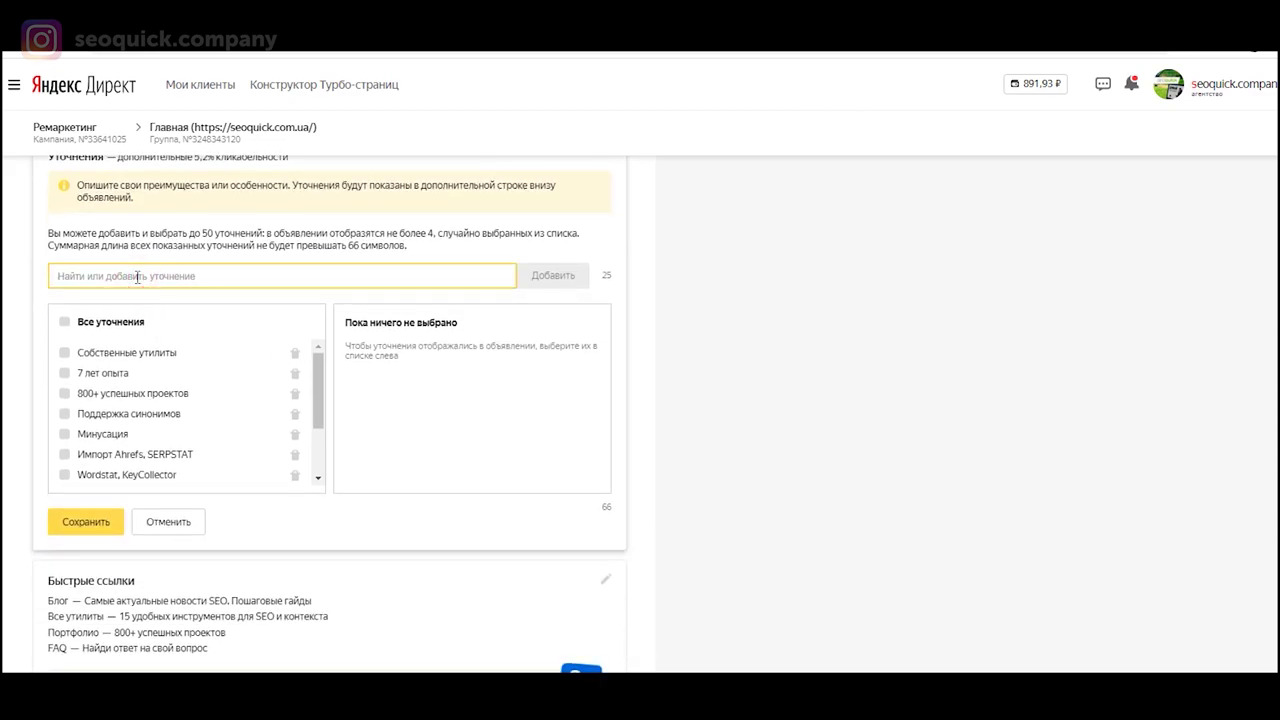
pyautogui.scroll(-2, 95, 390)
pyautogui.scroll(3, 193, 445)
pyautogui.click(160, 352)
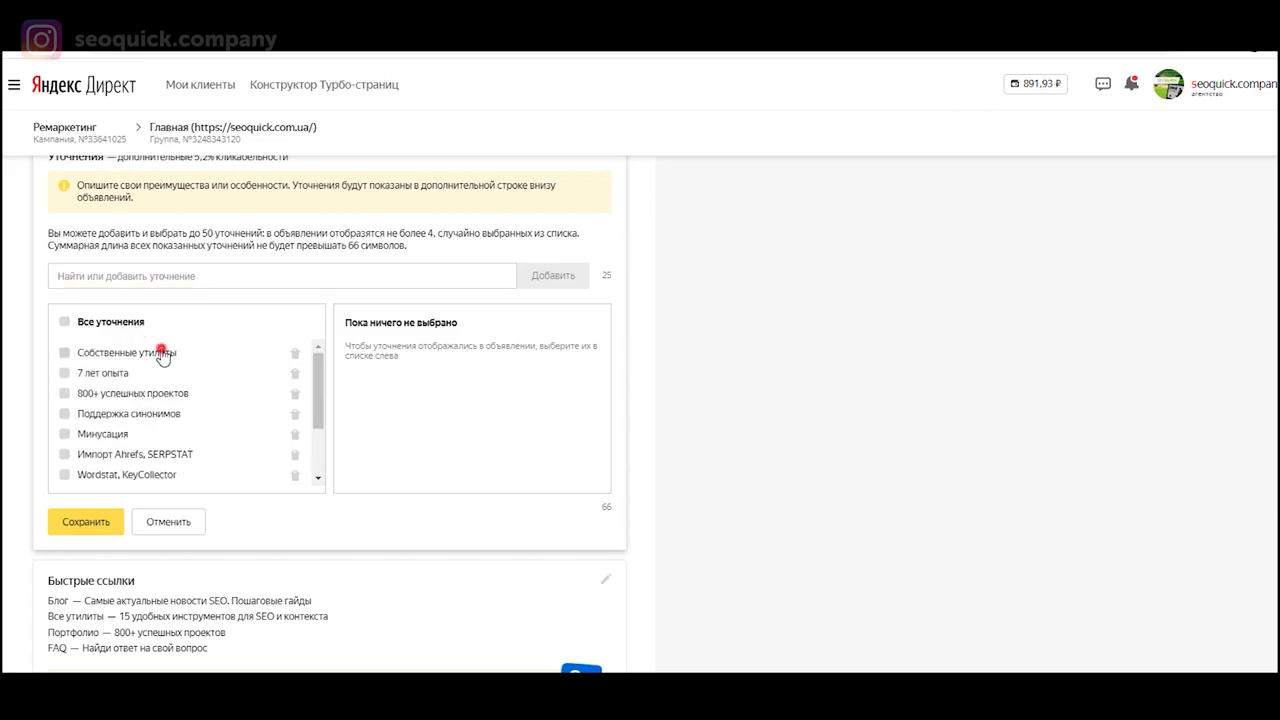
pyautogui.click(114, 376)
pyautogui.click(143, 394)
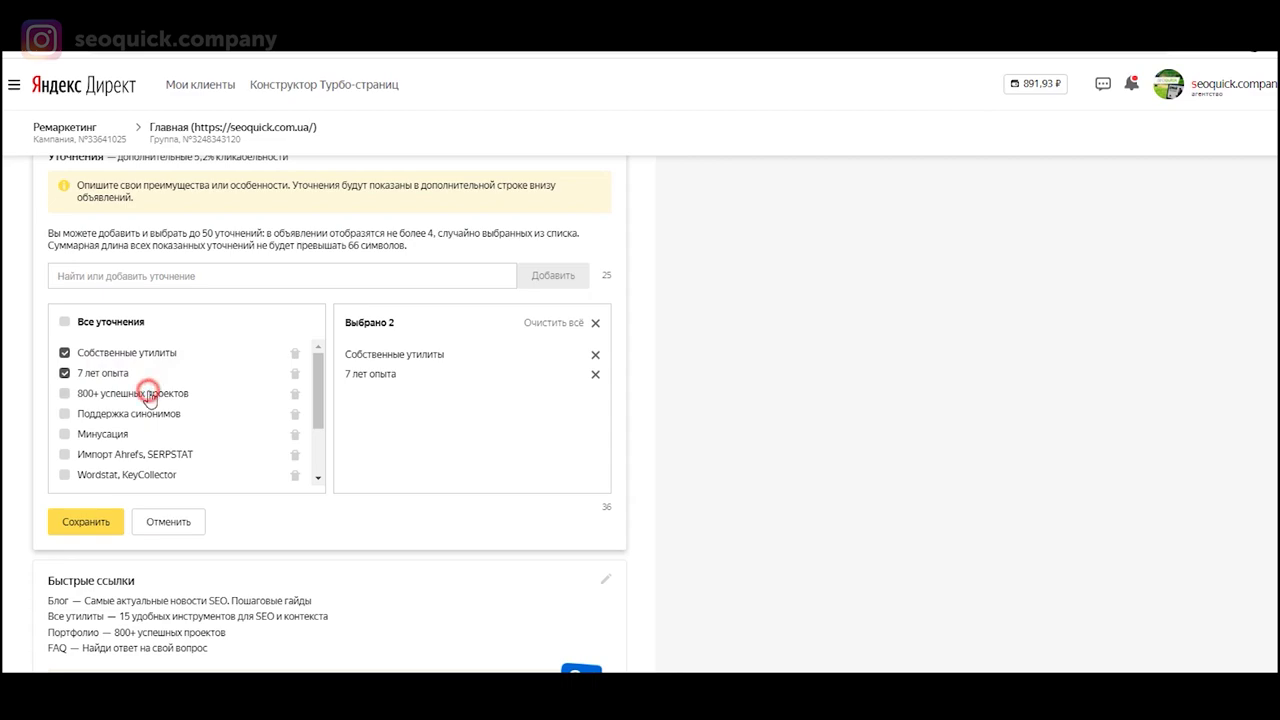
pyautogui.click(140, 414)
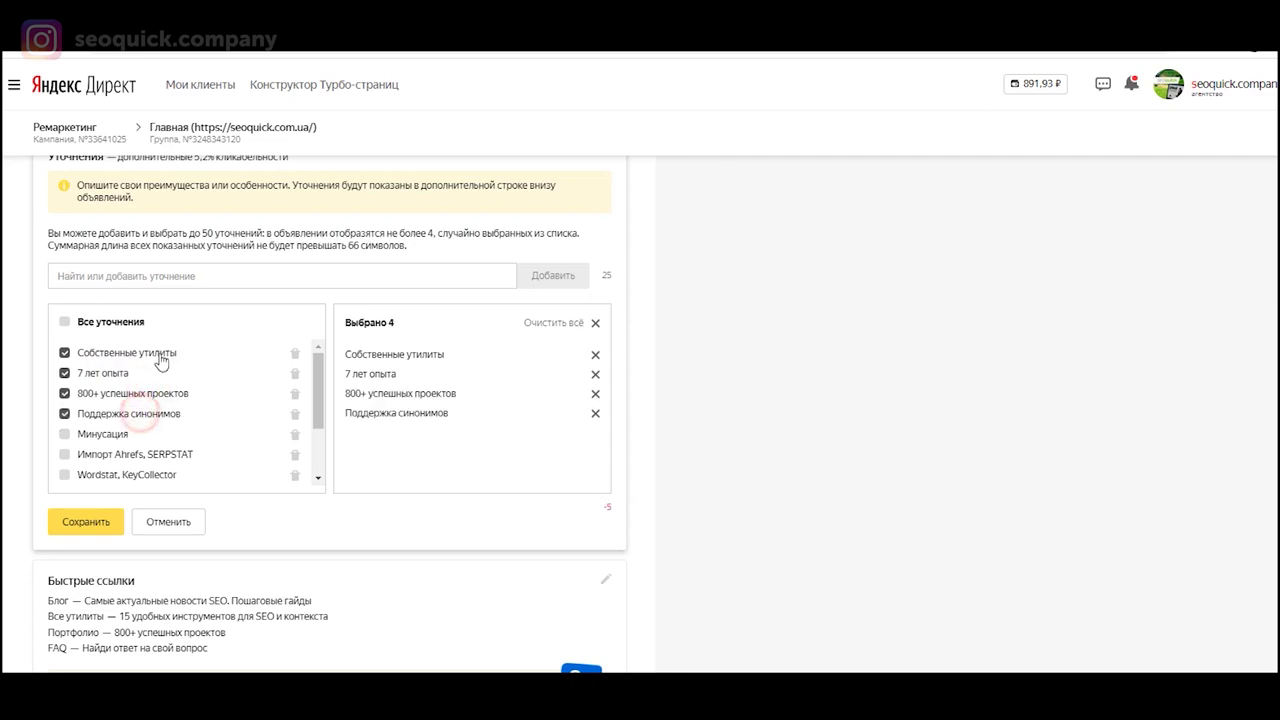
pyautogui.click(118, 414)
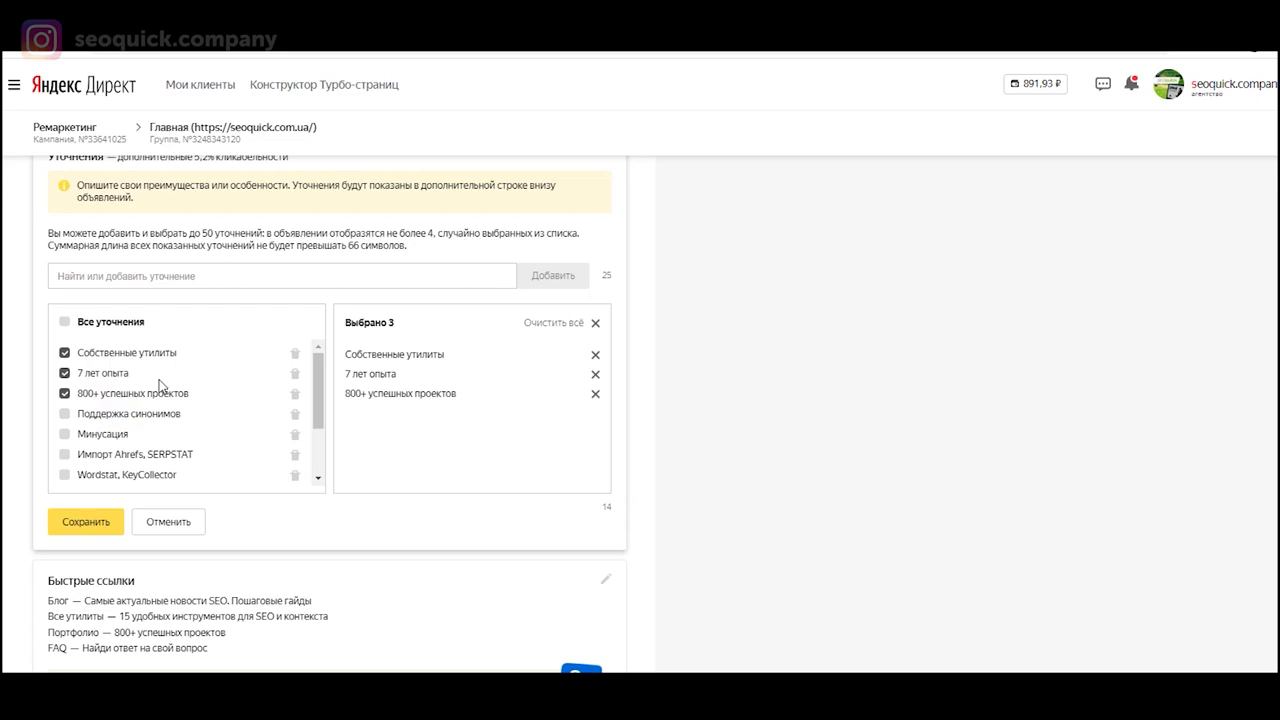
pyautogui.scroll(-2, 165, 385)
pyautogui.click(157, 458)
pyautogui.click(152, 472)
# Step: Add a new callout "реклама в соцсетях" to the selection and save the callouts
pyautogui.click(176, 275)
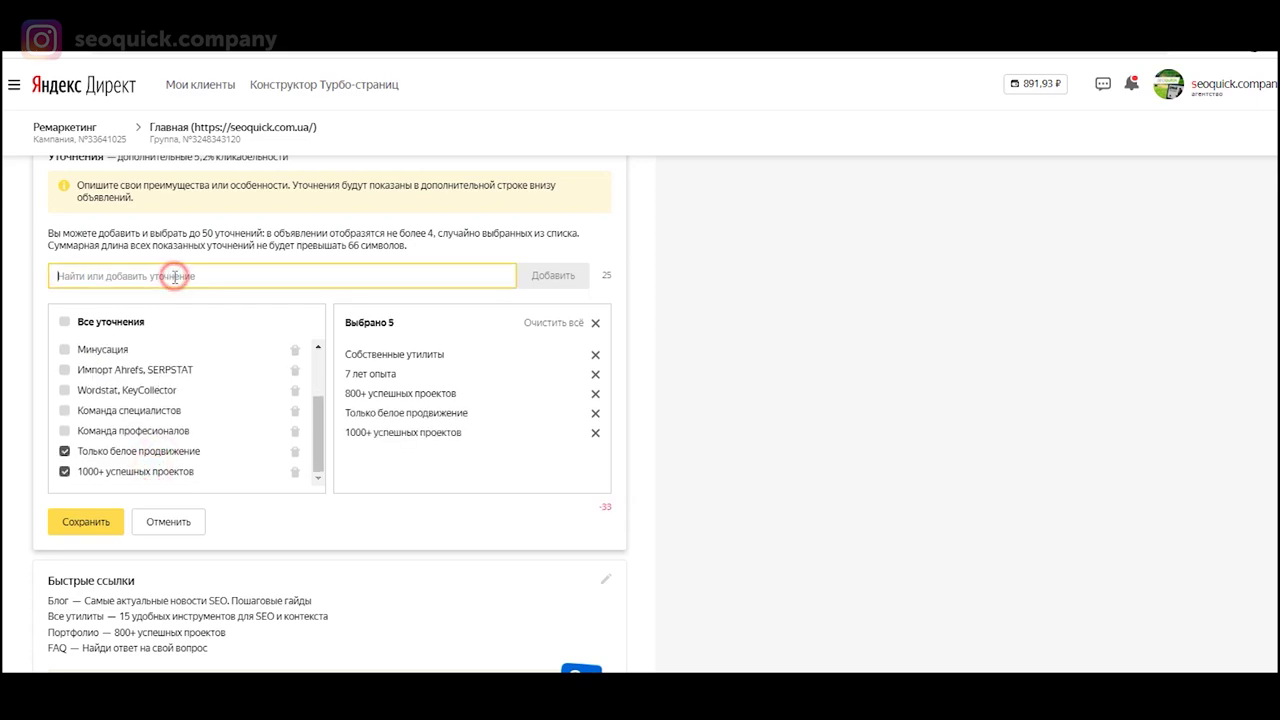
pyautogui.write('реклама в соцсетях')
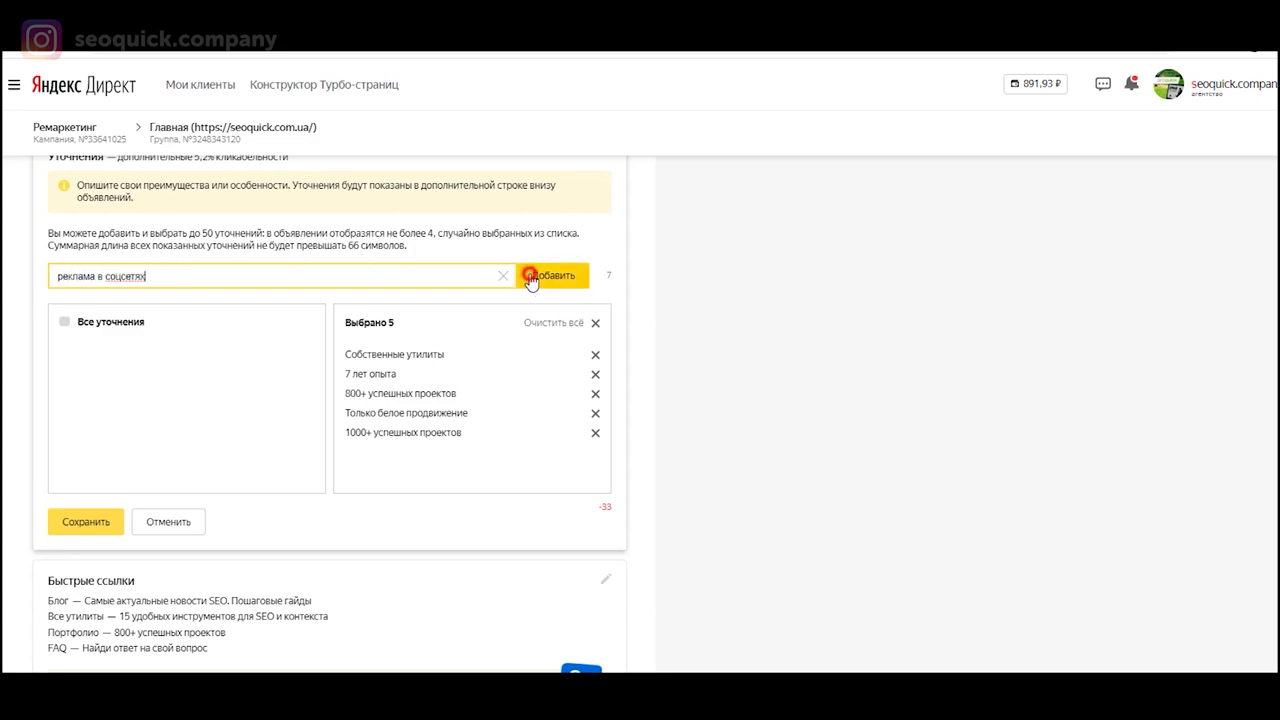
pyautogui.click(532, 276)
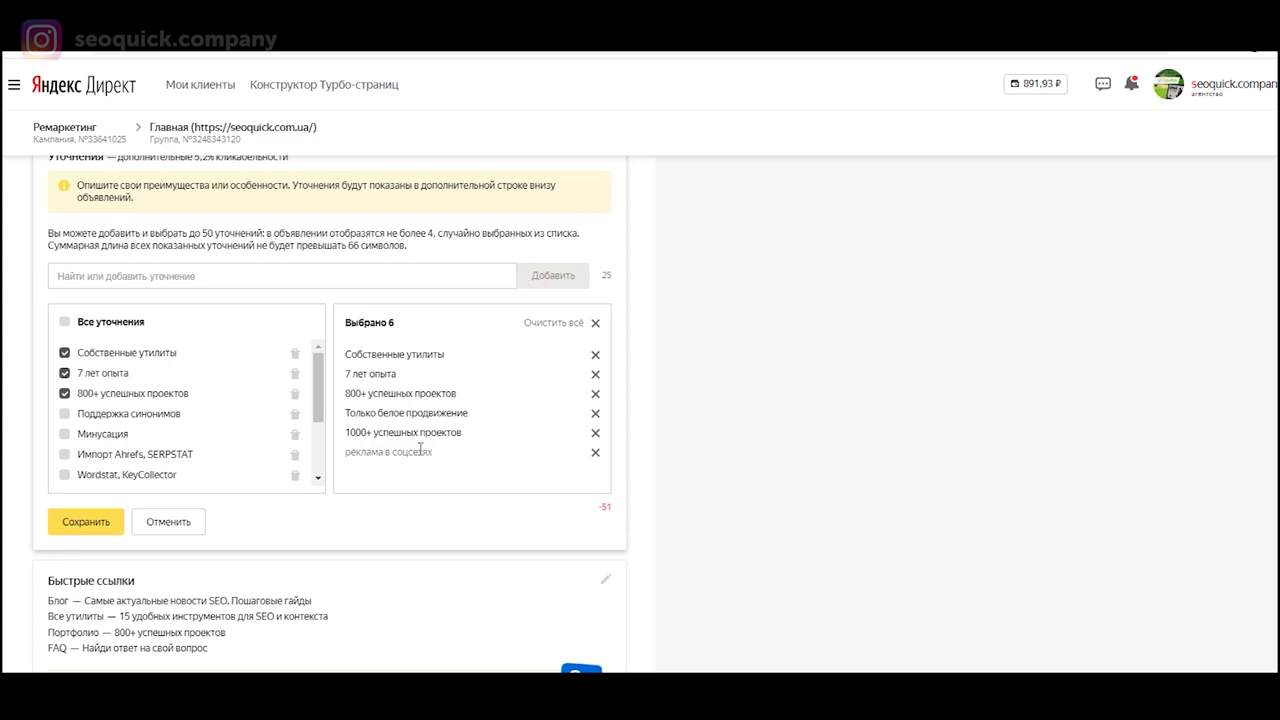
pyautogui.scroll(-2, 430, 455)
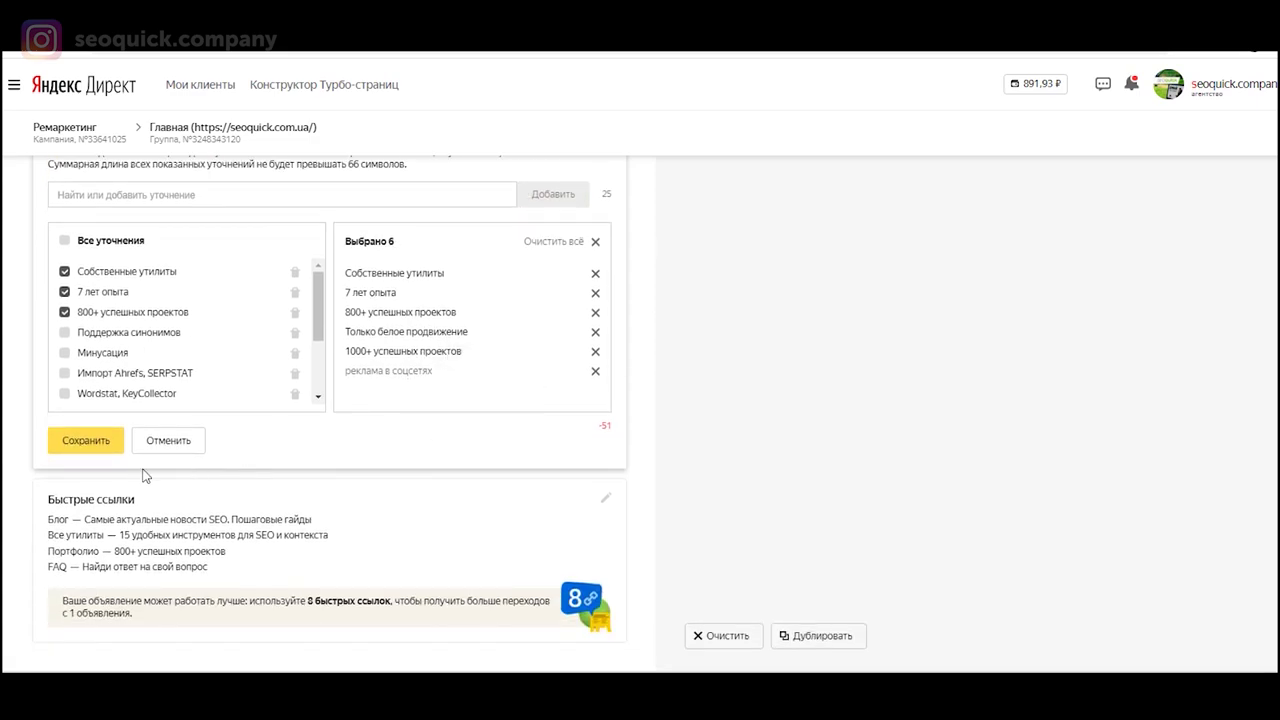
pyautogui.click(86, 440)
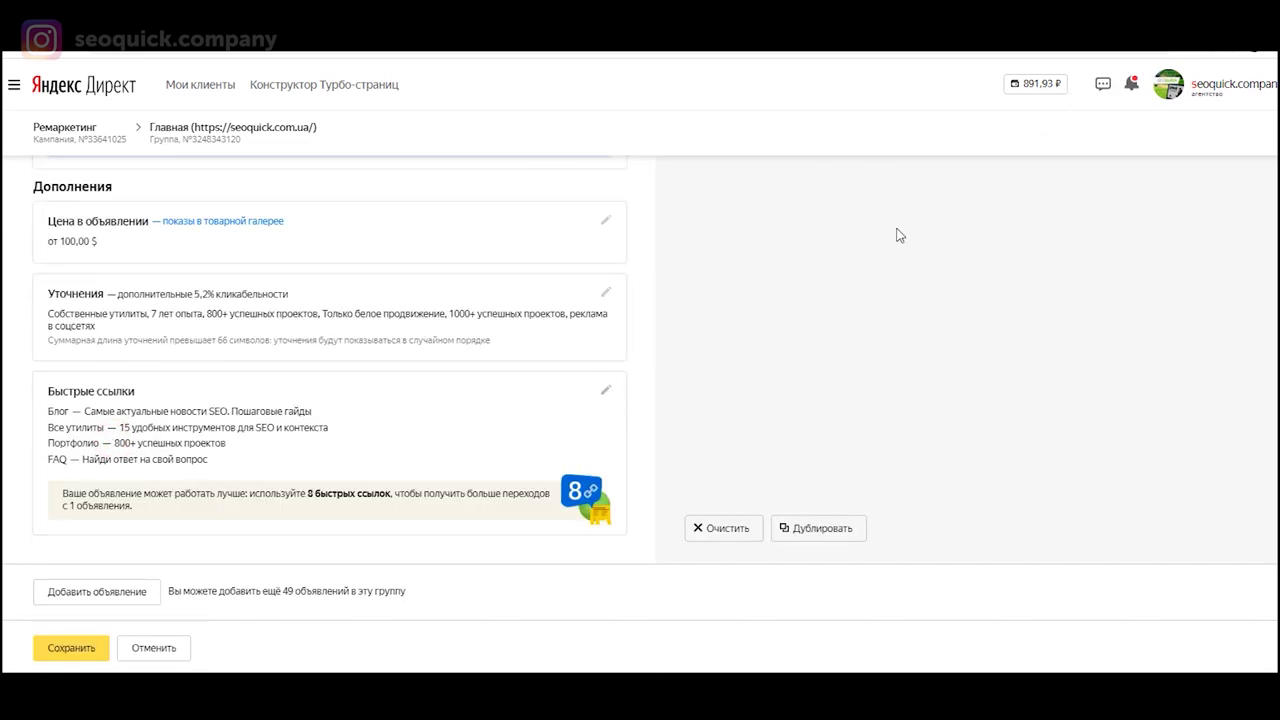
# Step: Open the quick links for editing and examine the titles, descriptions and UTM-tagged site links of all four links
pyautogui.click(281, 427)
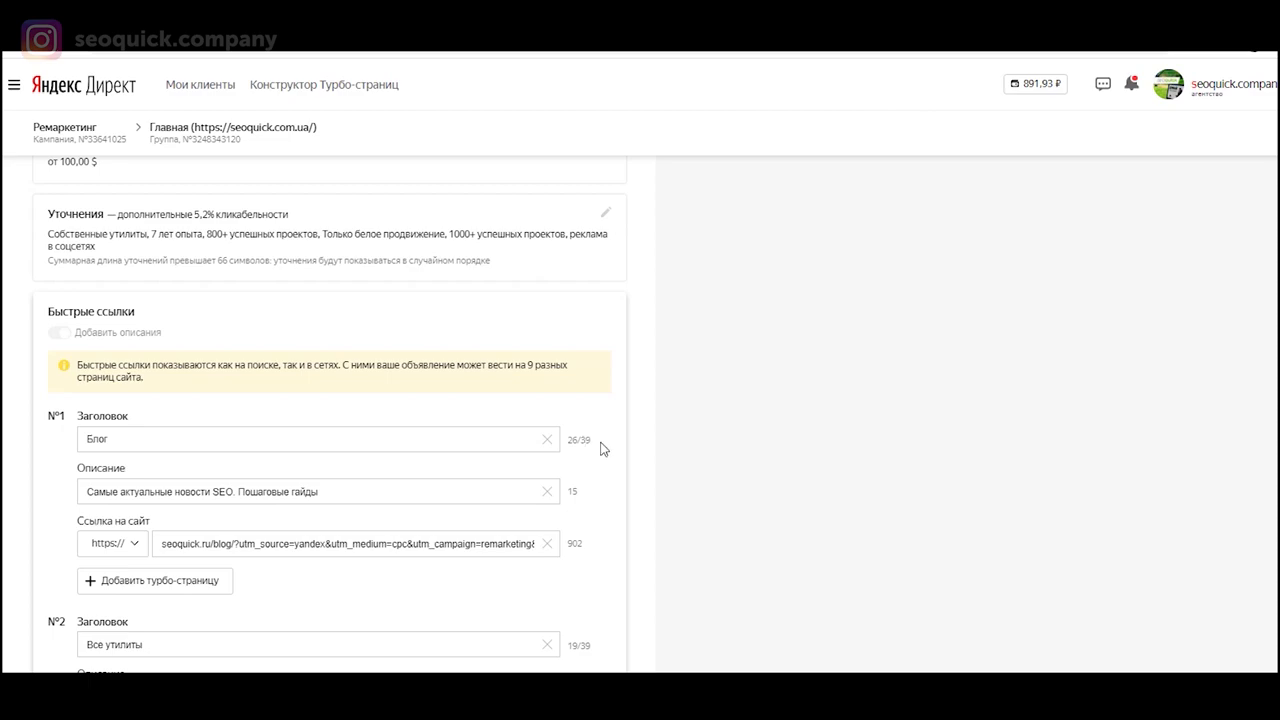
pyautogui.scroll(-1, 316, 468)
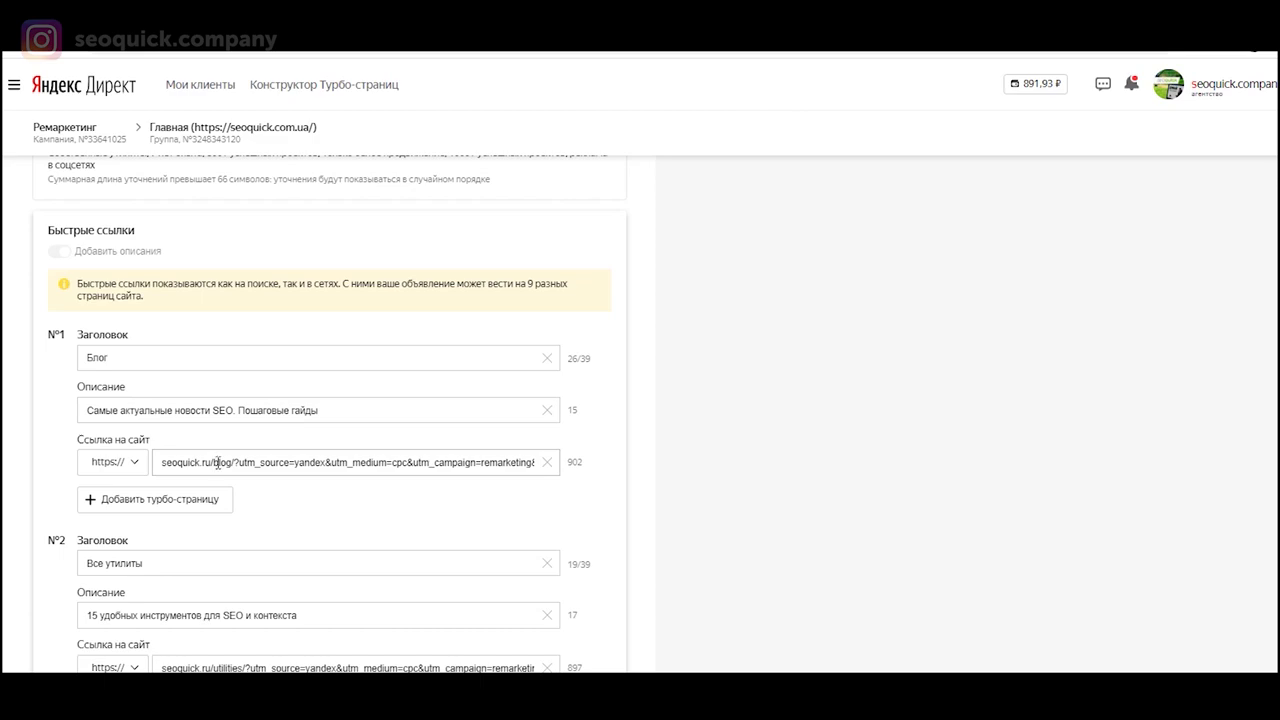
pyautogui.scroll(-5, 217, 463)
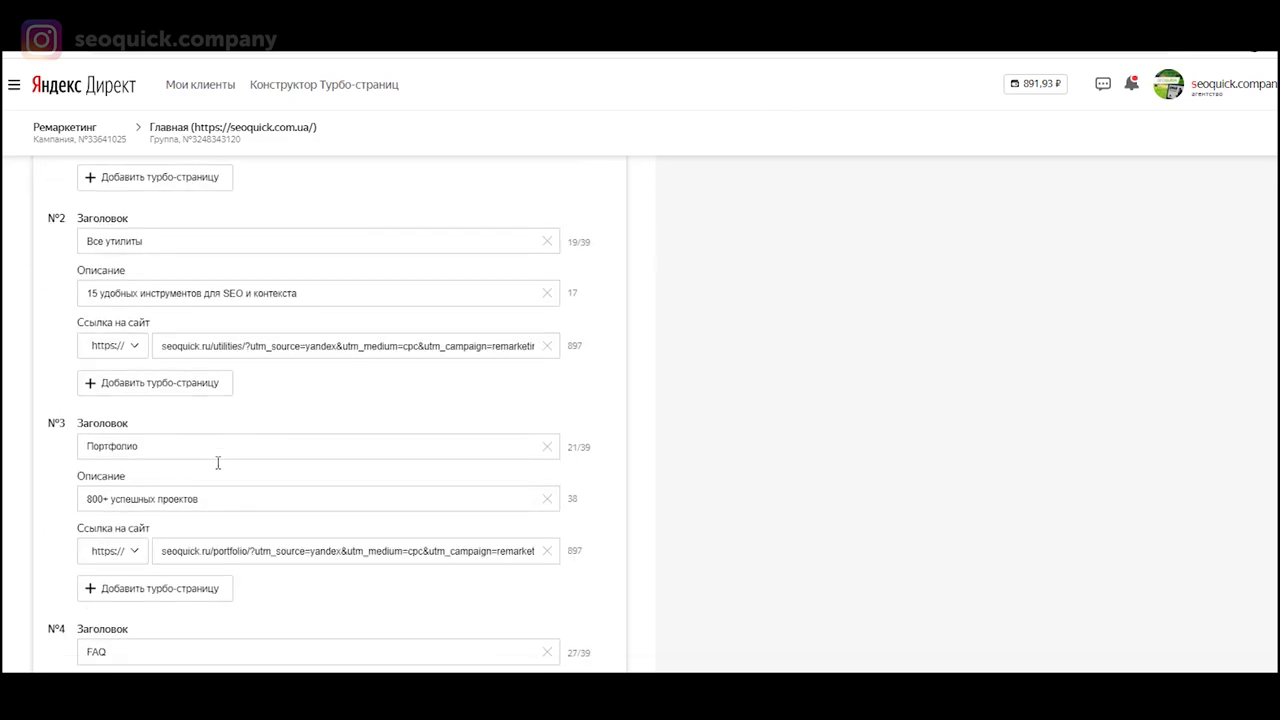
pyautogui.scroll(-2, 217, 463)
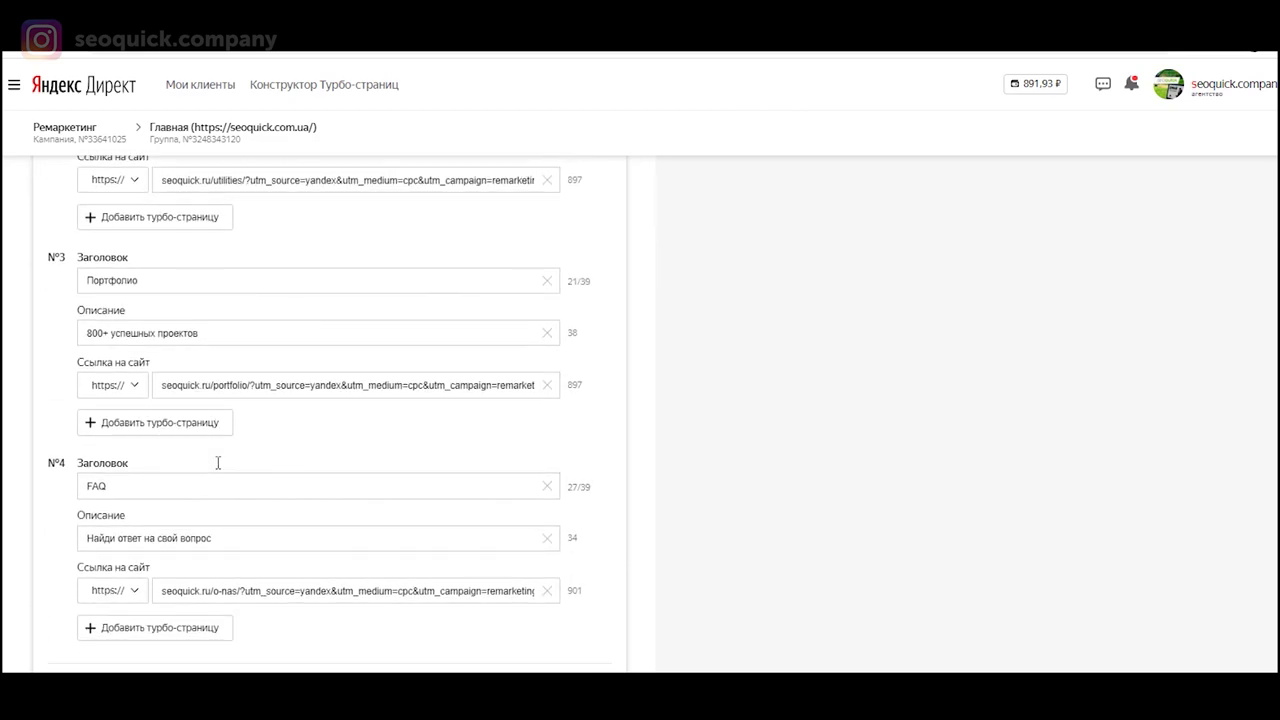
pyautogui.scroll(5, 214, 464)
pyautogui.scroll(-6, 214, 464)
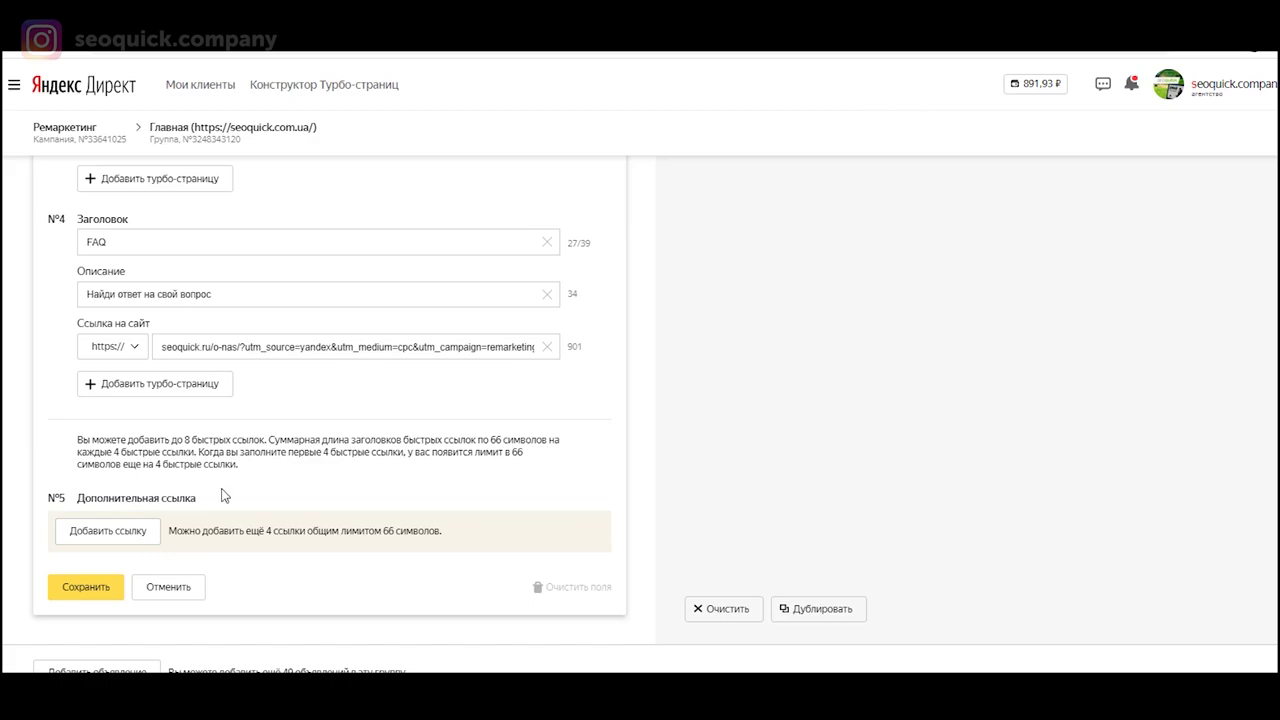
pyautogui.scroll(-2, 229, 493)
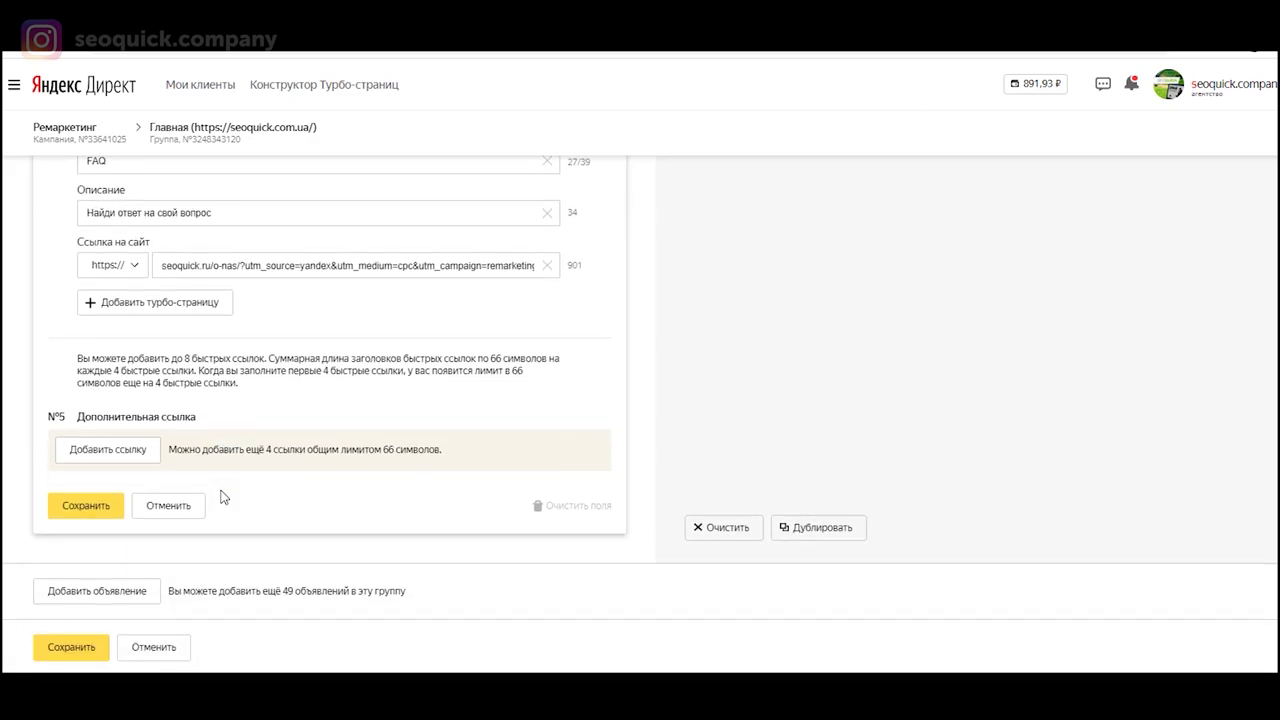
# Step: Add a fifth quick link with its fields left empty, and save the quick links
pyautogui.click(147, 455)
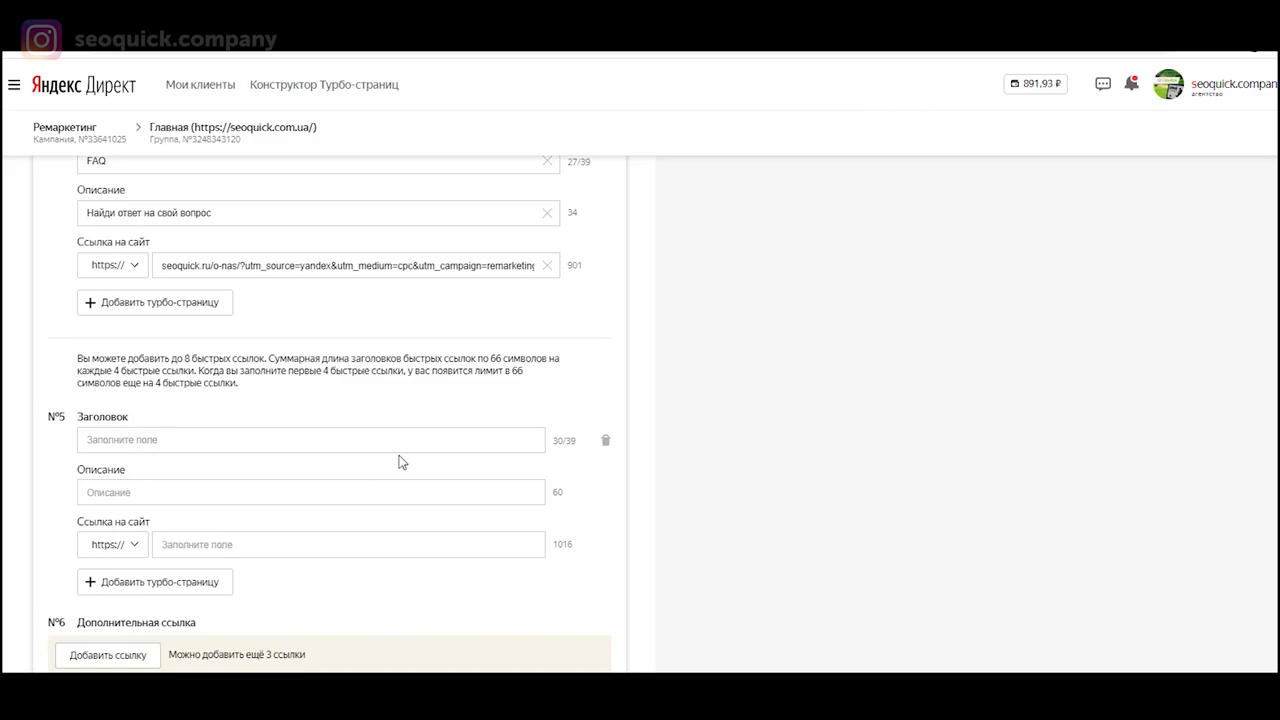
pyautogui.scroll(-3, 296, 480)
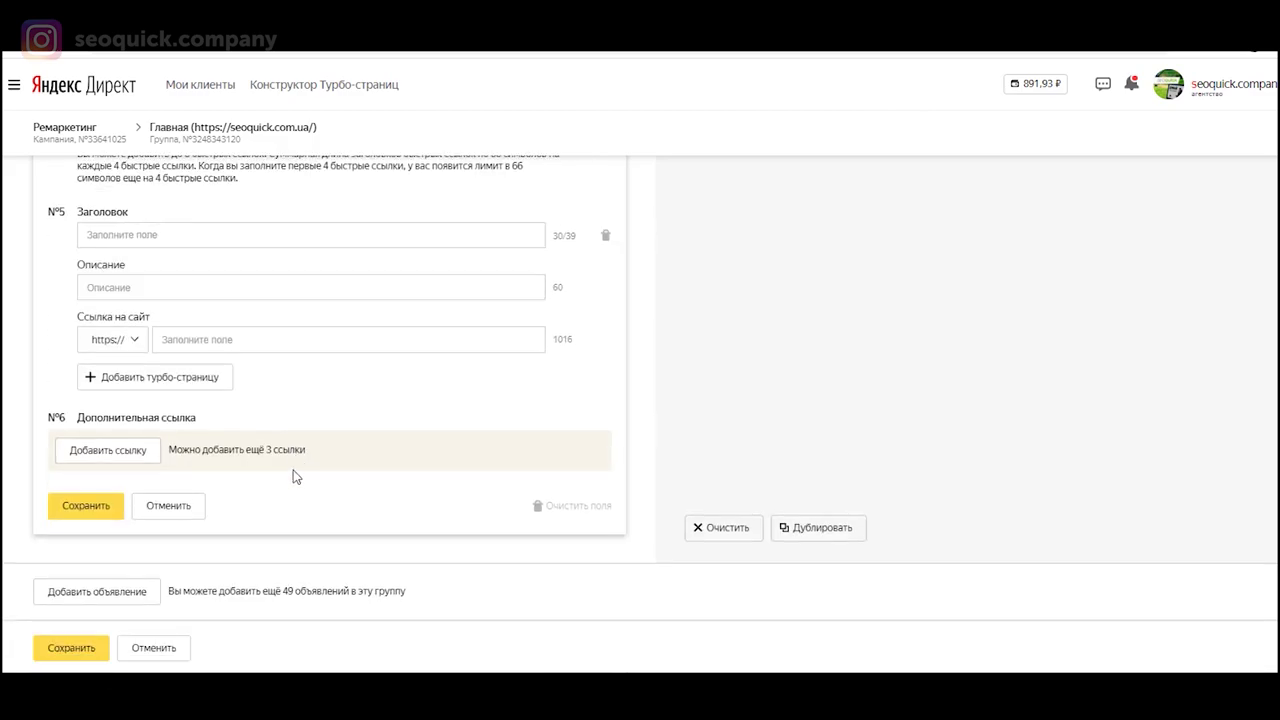
pyautogui.click(86, 506)
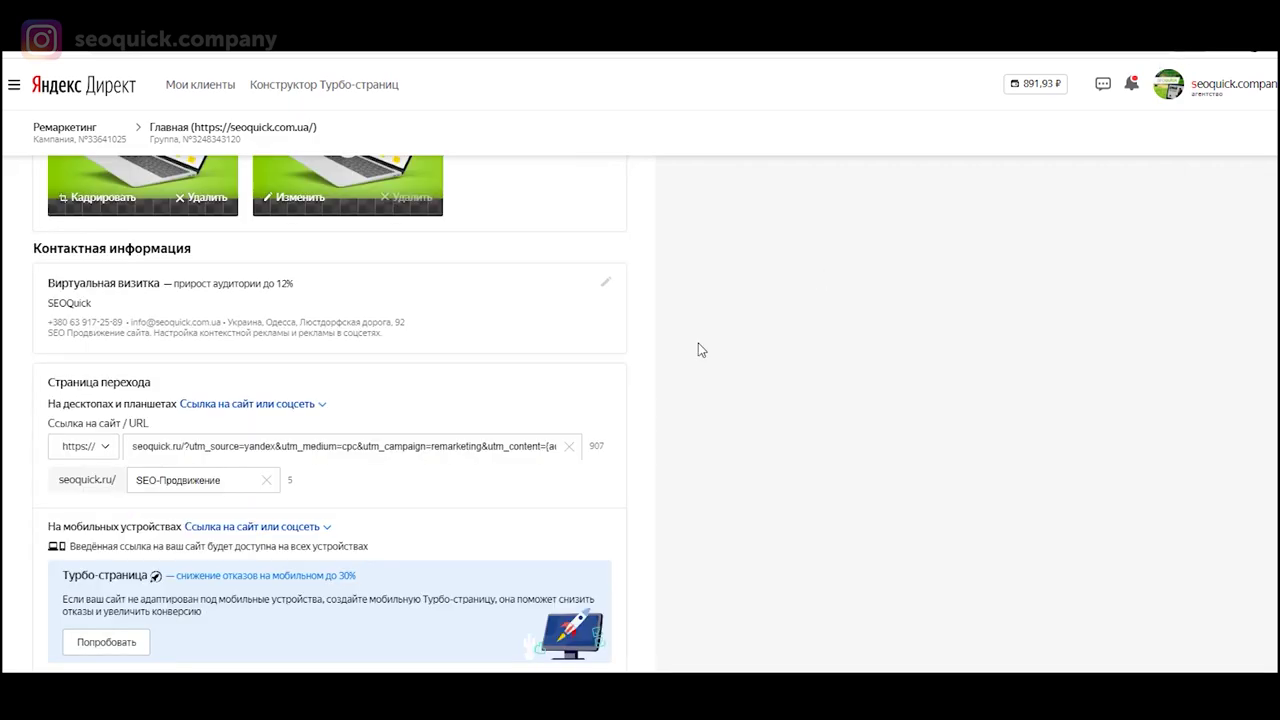
# Step: Examine the landing page's site URL and its display link
pyautogui.scroll(1, 371, 566)
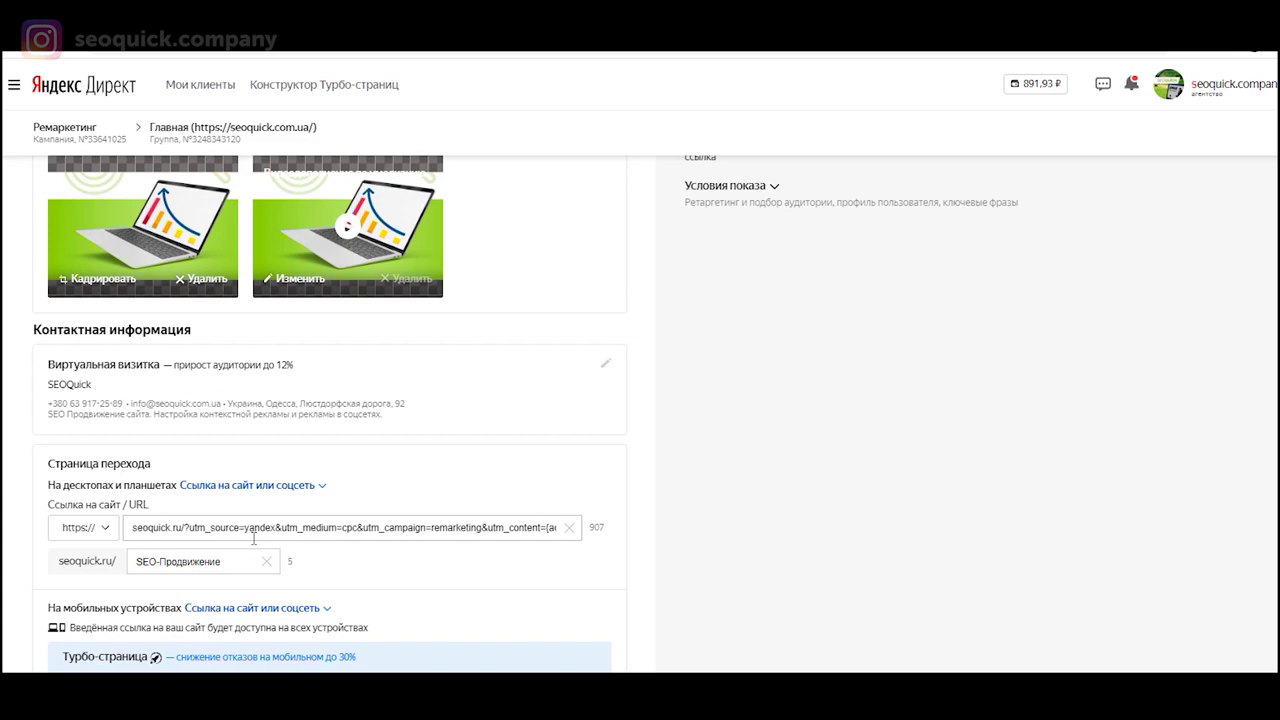
pyautogui.click(223, 563)
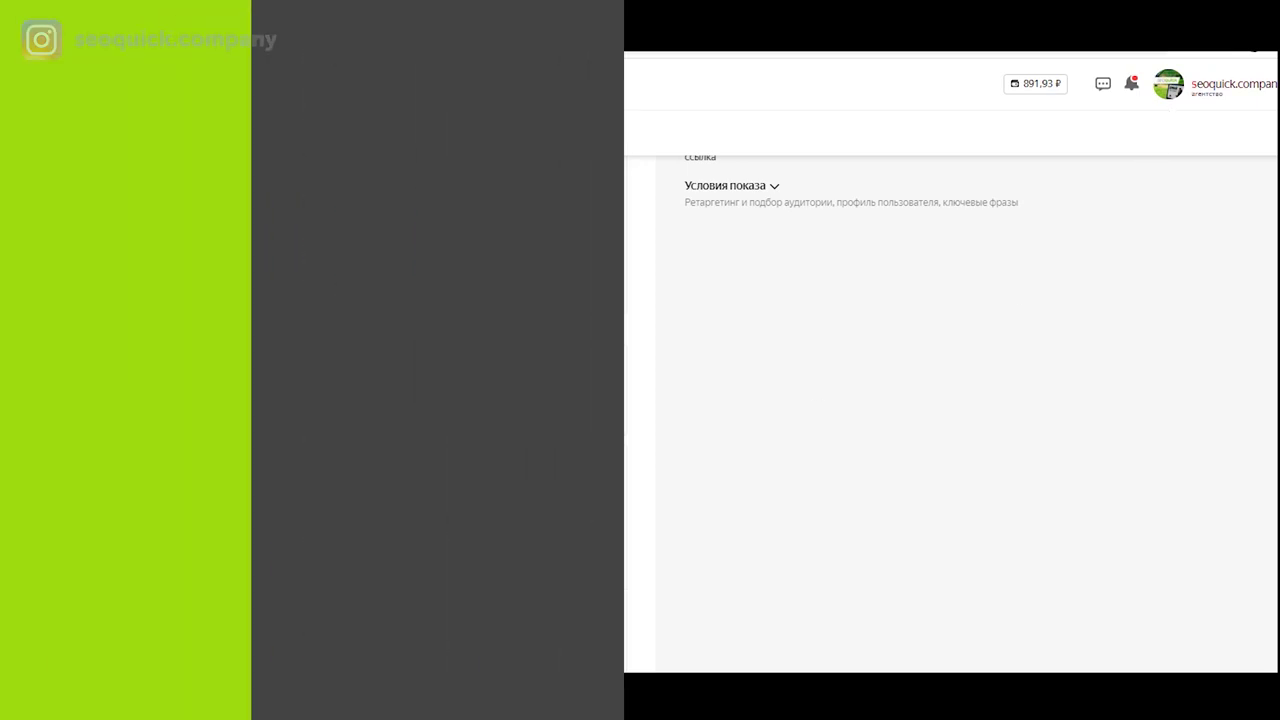
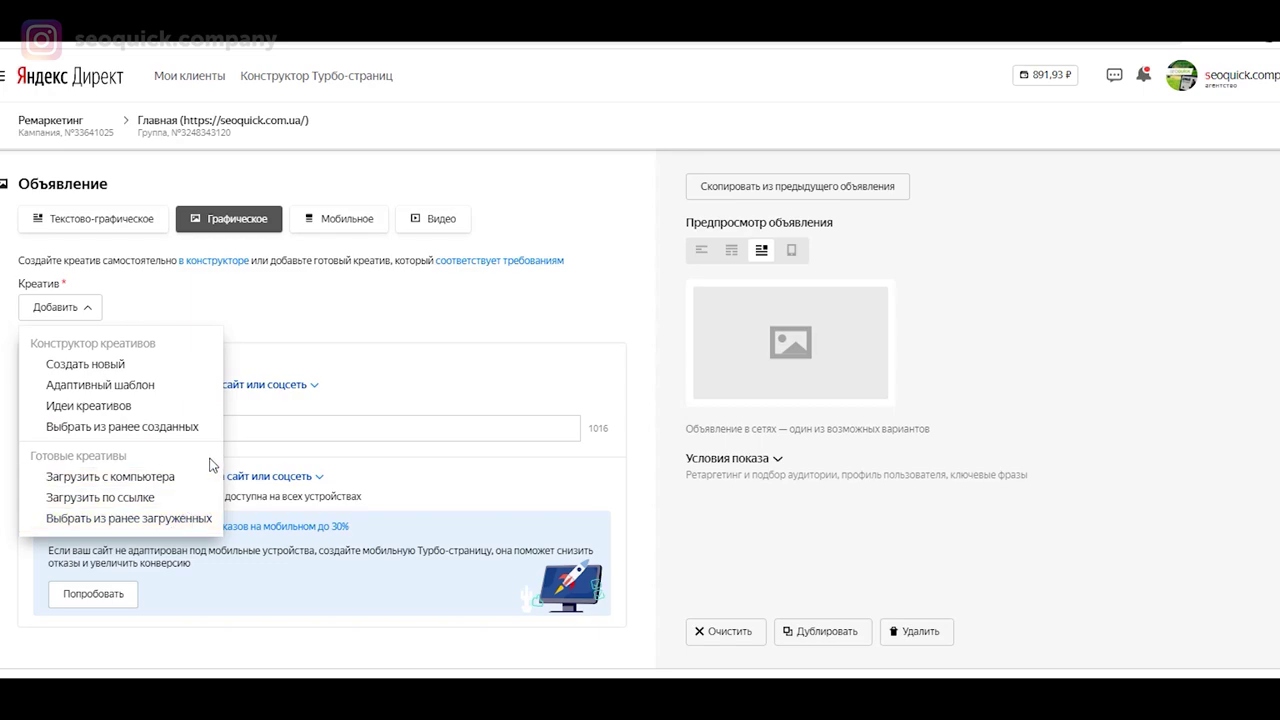
# Step: Create a new graphic ad creative from the standard template with centred text over a full background image
pyautogui.click(170, 365)
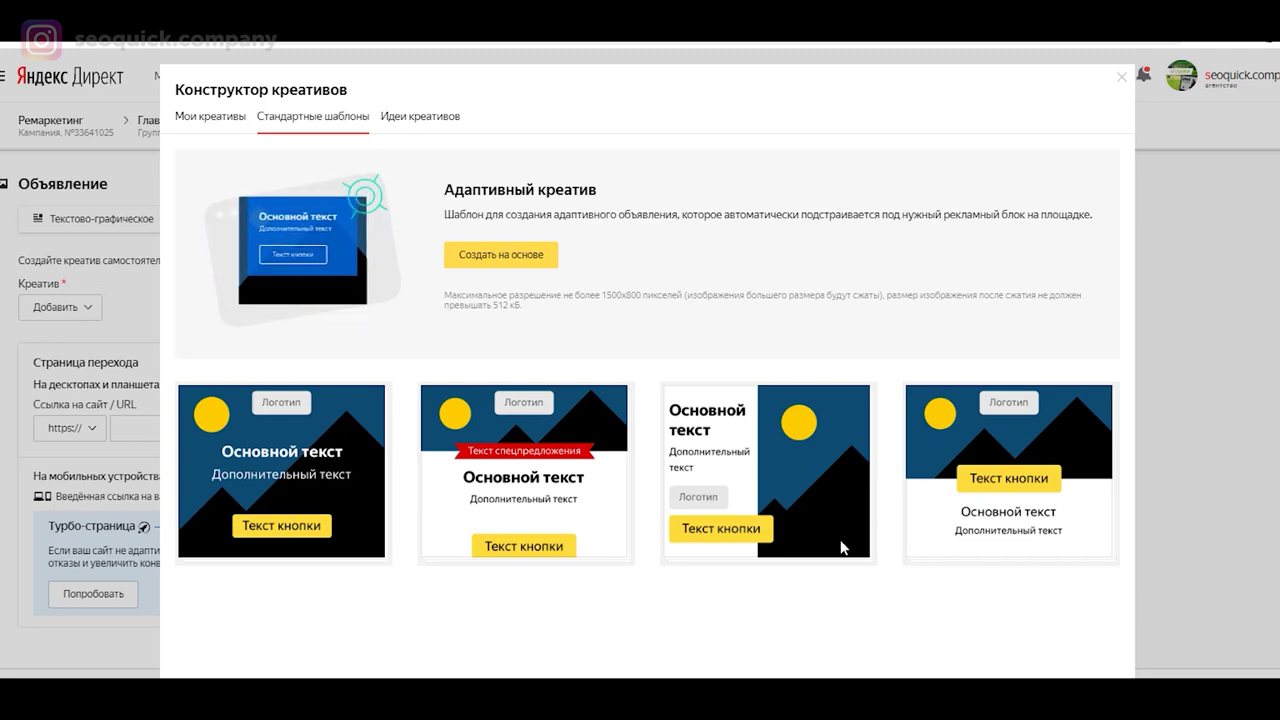
pyautogui.moveTo(305, 470)
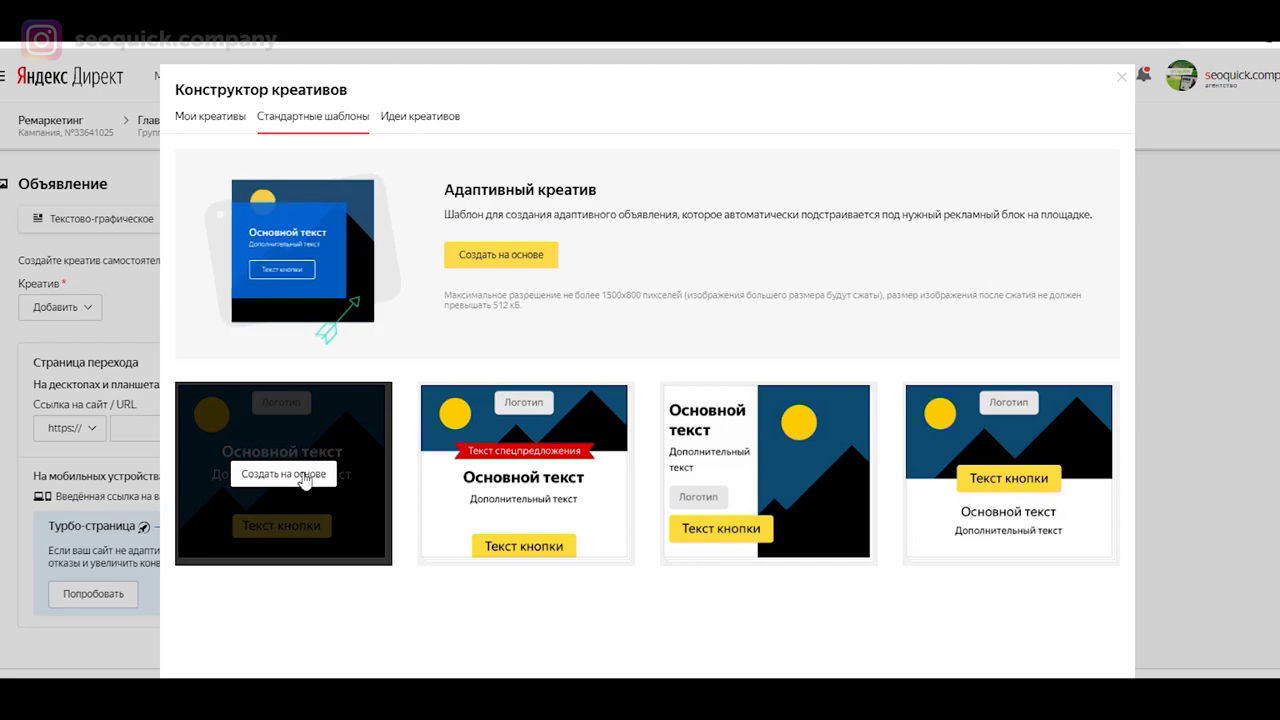
pyautogui.click(305, 476)
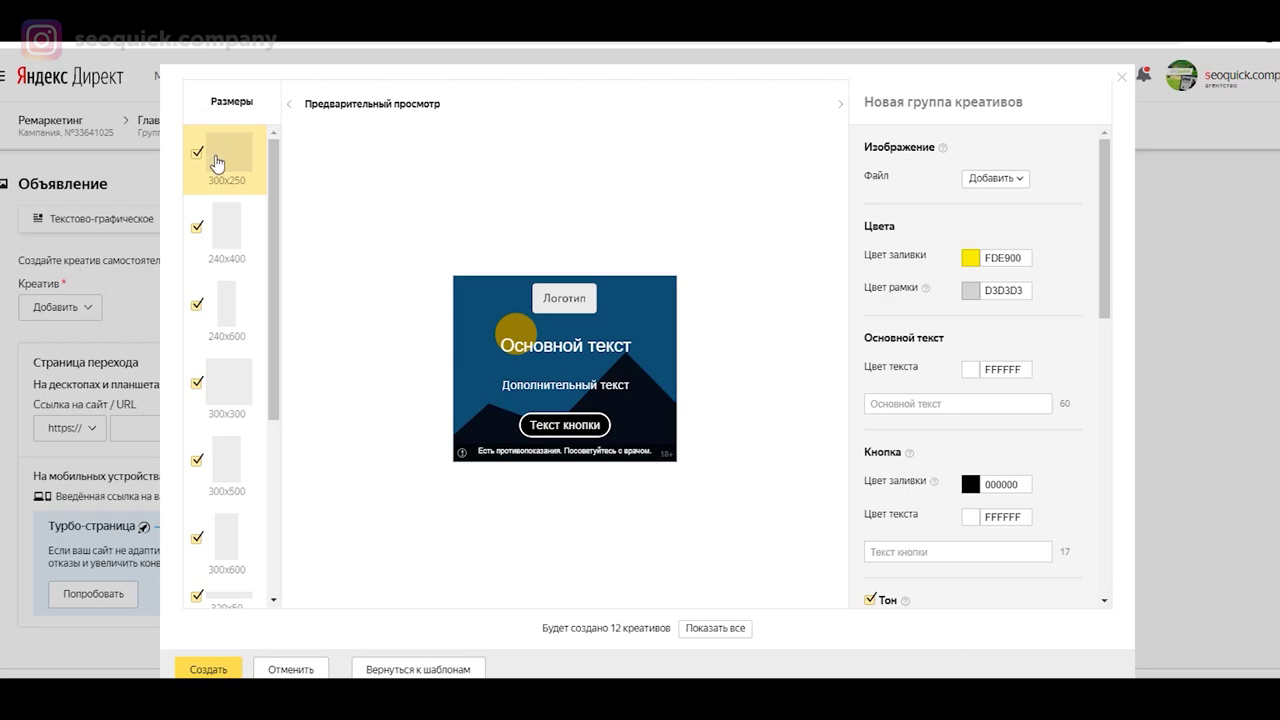
# Step: Look through the list of creative sizes, exclude the 300x250 size and include it again
pyautogui.scroll(-3, 222, 230)
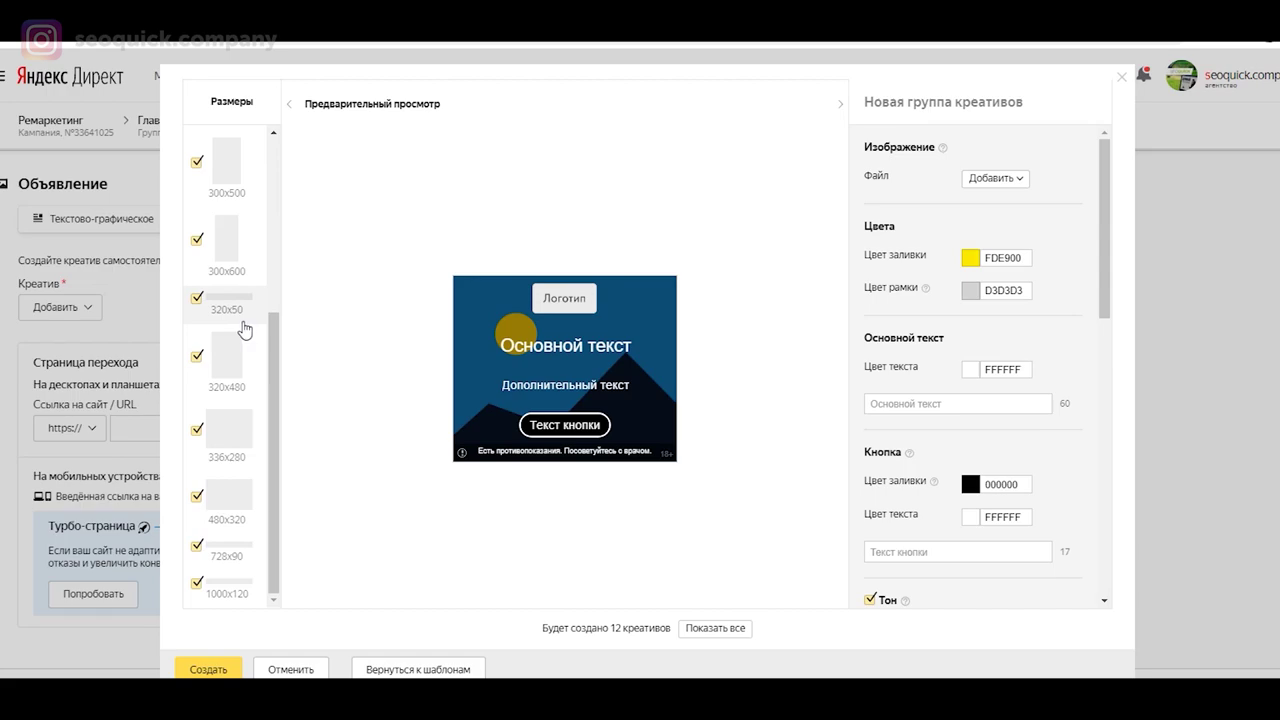
pyautogui.scroll(3, 240, 314)
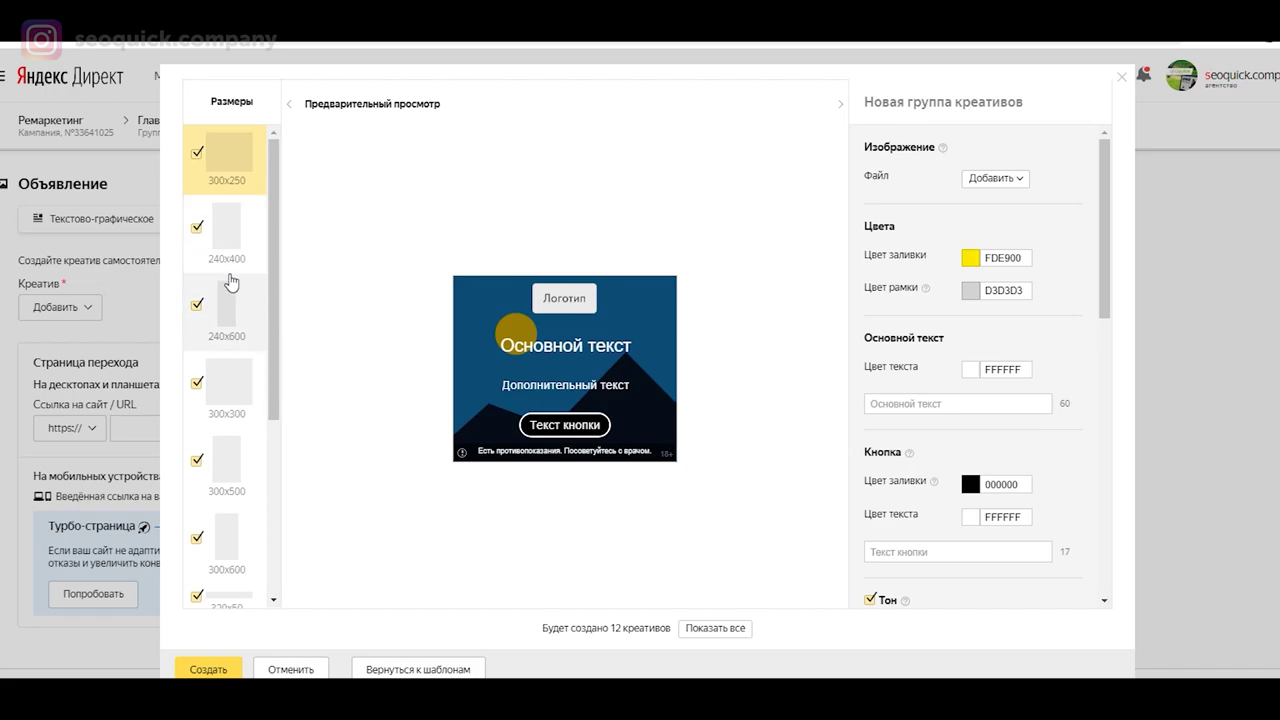
pyautogui.click(197, 156)
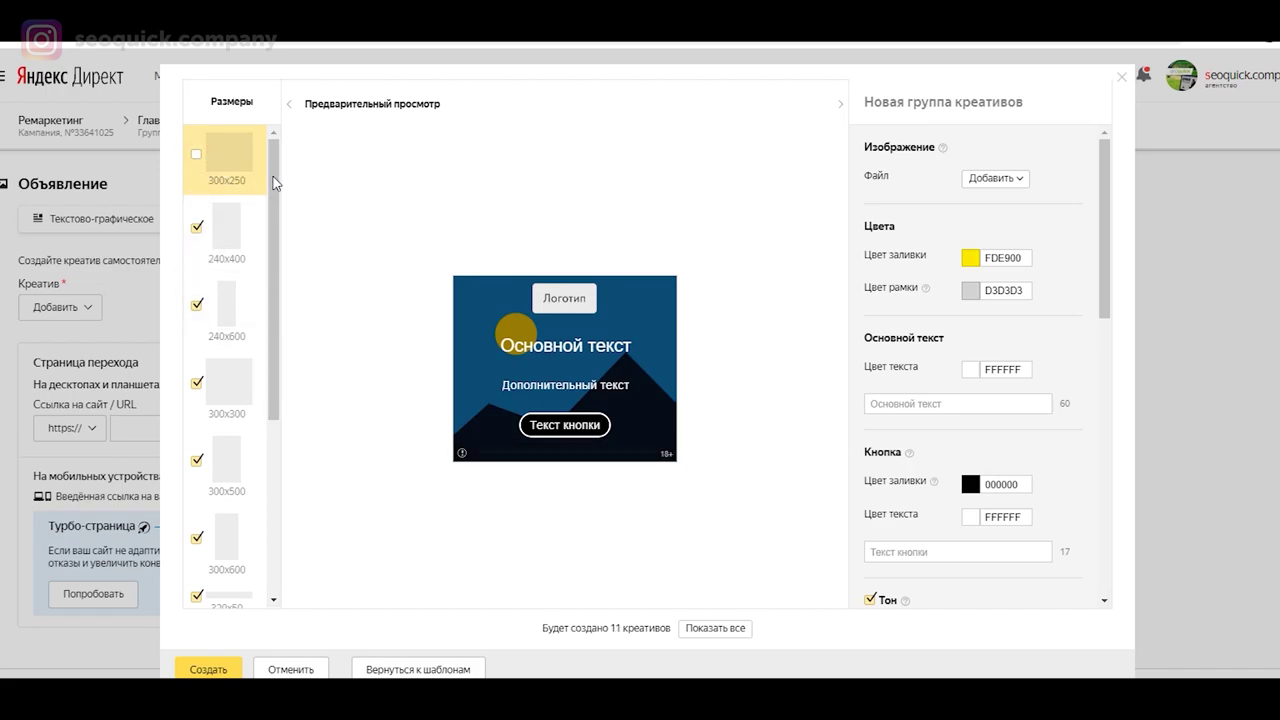
pyautogui.click(197, 156)
pyautogui.click(198, 156)
# Step: Add the photo of a tree with a blue arrow from the standard image library as the creative's background
pyautogui.click(1022, 178)
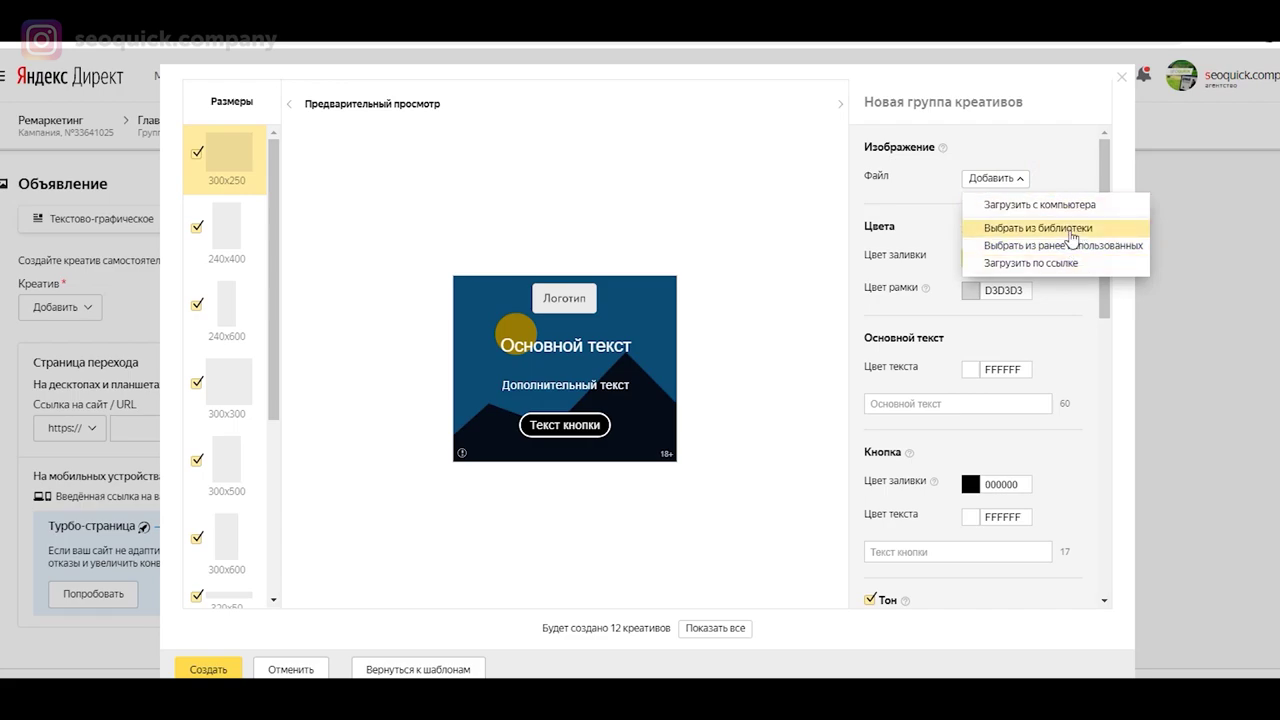
pyautogui.click(1068, 229)
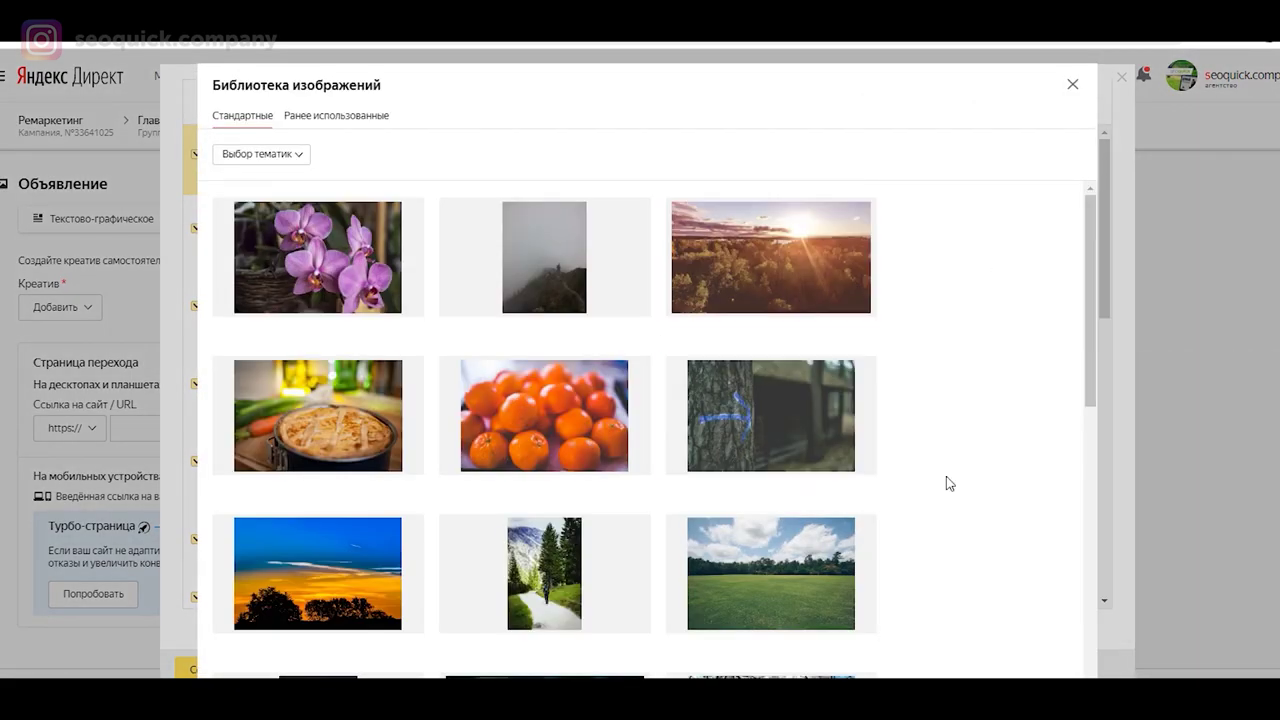
pyautogui.moveTo(848, 460)
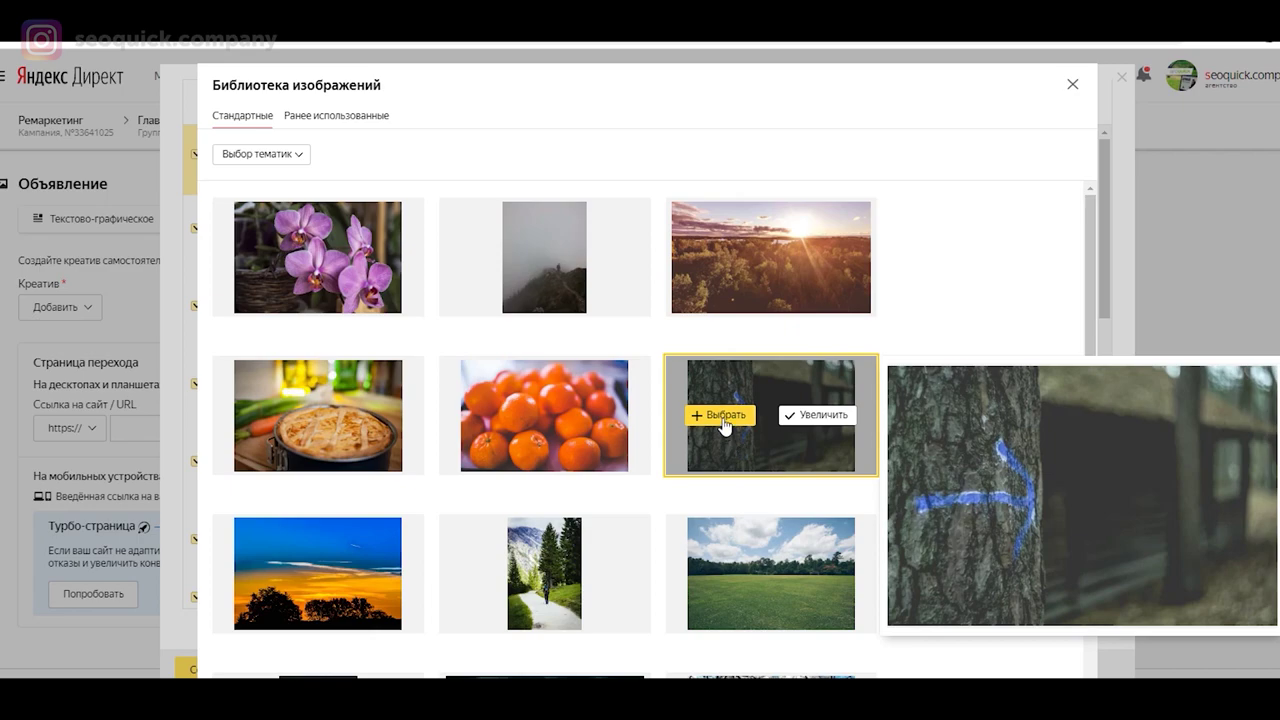
pyautogui.click(724, 418)
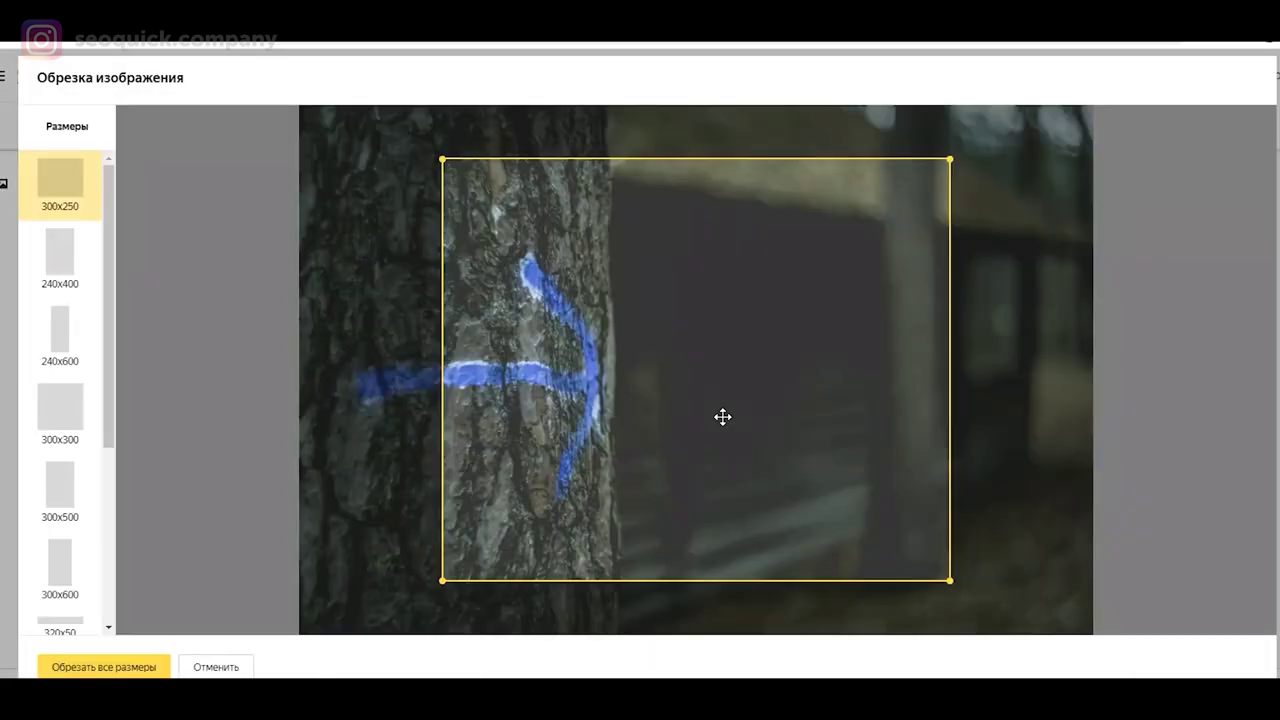
# Step: Enlarge the 300x250 crop to the tree photo's full height from its left edge, crop all sizes, review the previews and use them
pyautogui.moveTo(686, 409); pyautogui.dragTo(485, 292)
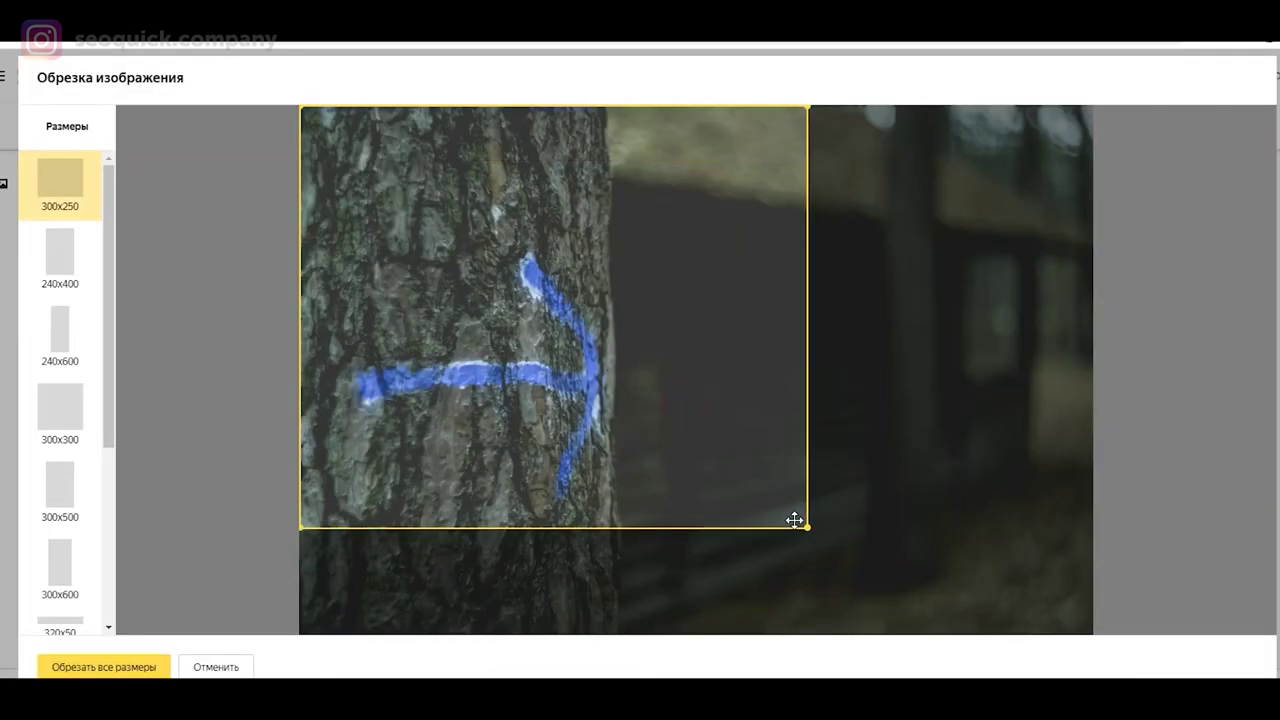
pyautogui.moveTo(807, 526); pyautogui.dragTo(1040, 643)
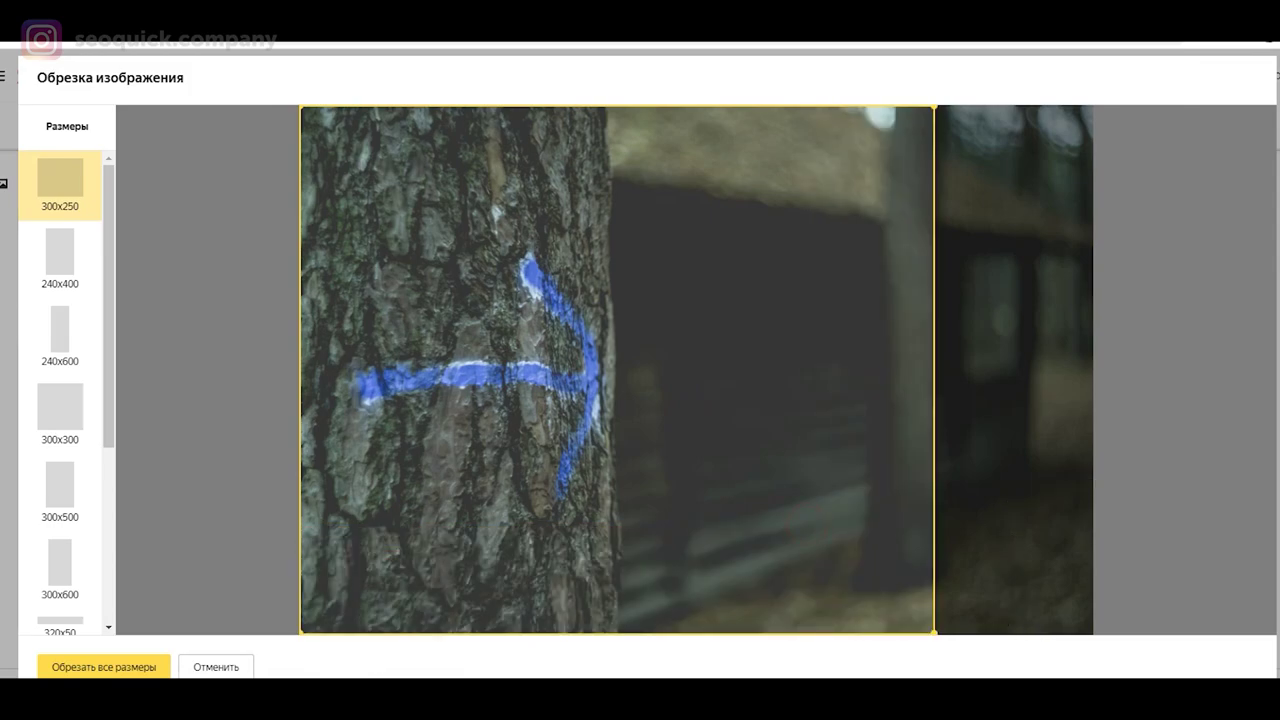
pyautogui.click(150, 668)
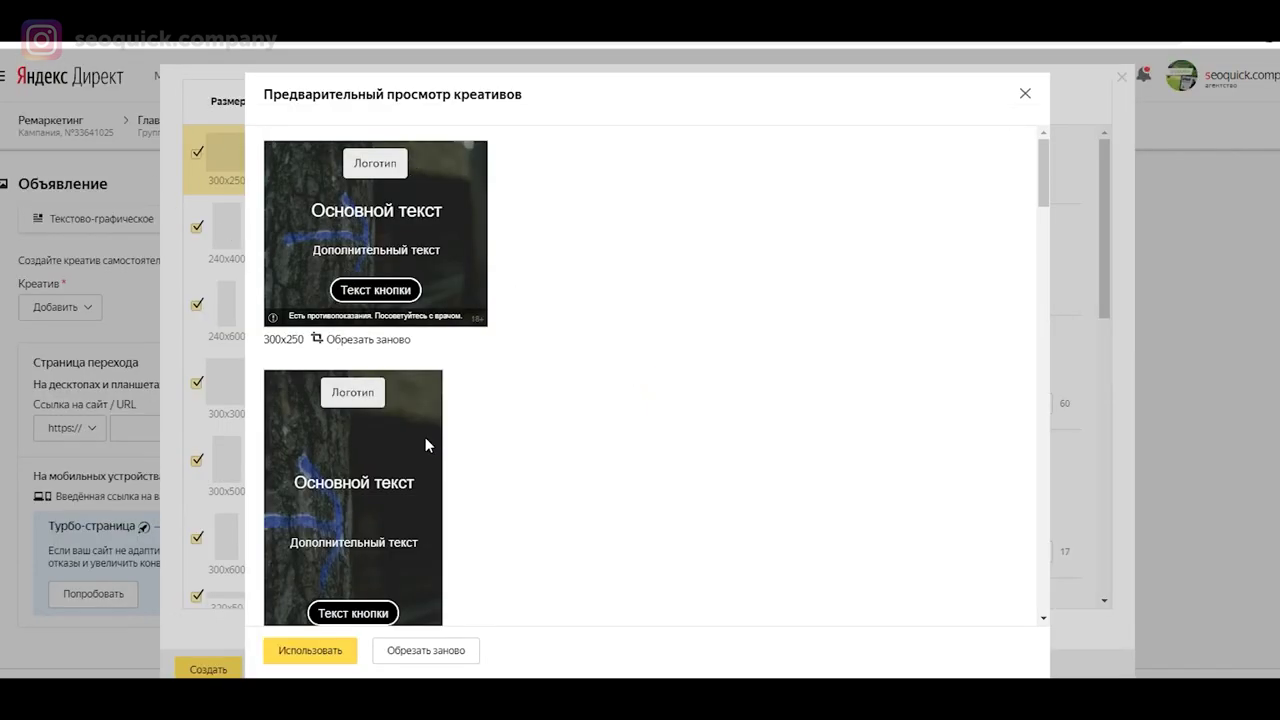
pyautogui.scroll(-10, 425, 437)
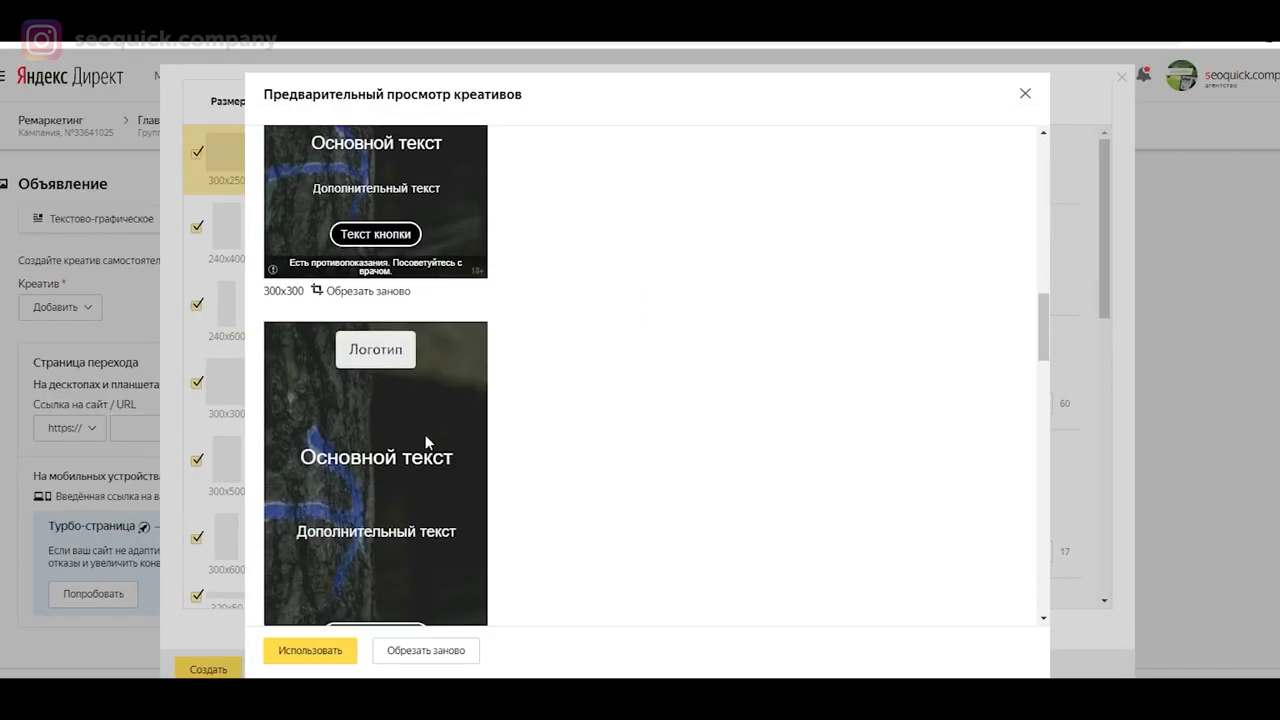
pyautogui.scroll(-3, 591, 461)
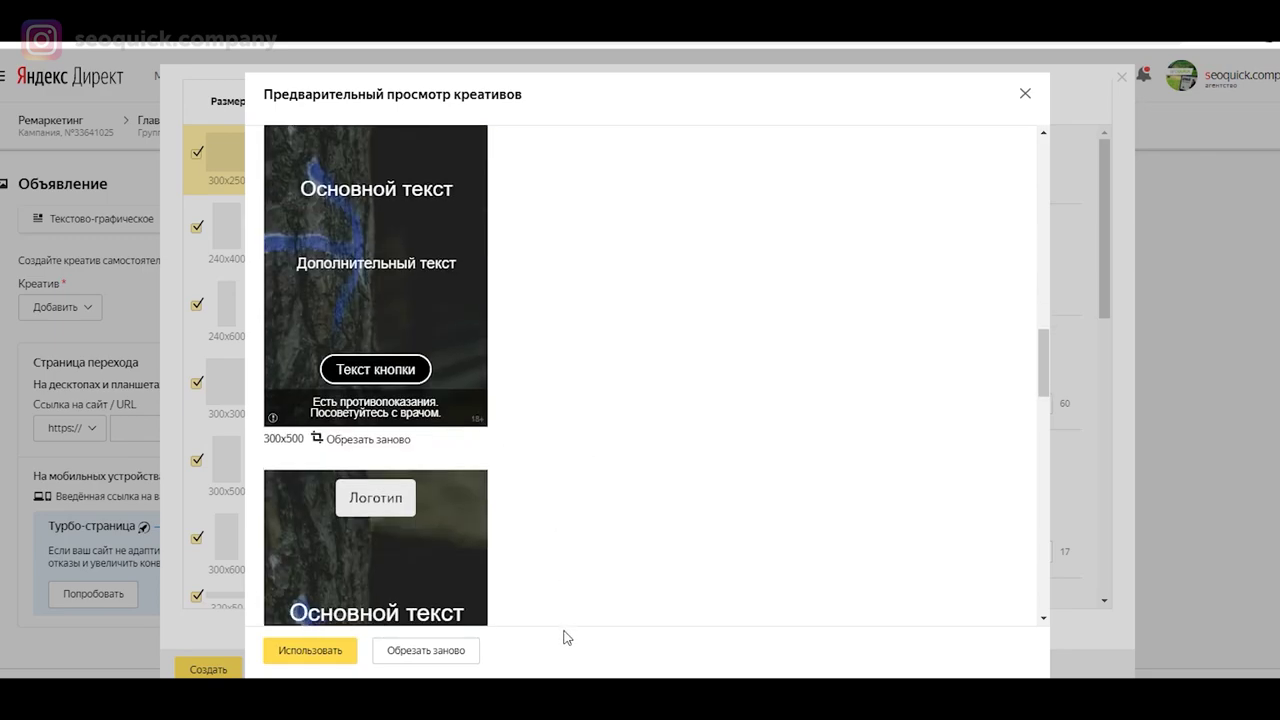
pyautogui.click(308, 651)
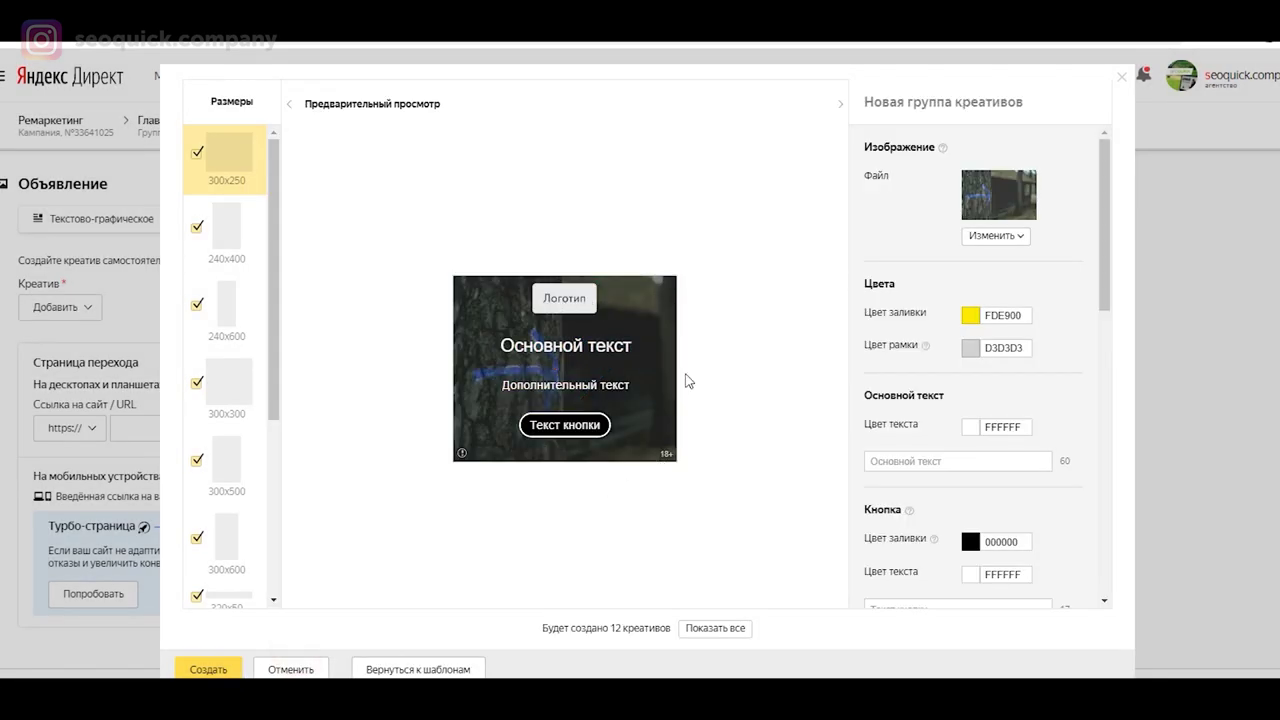
# Step: Replace the creative's background image with the file 1080X1080 uploaded from the computer
pyautogui.click(1012, 238)
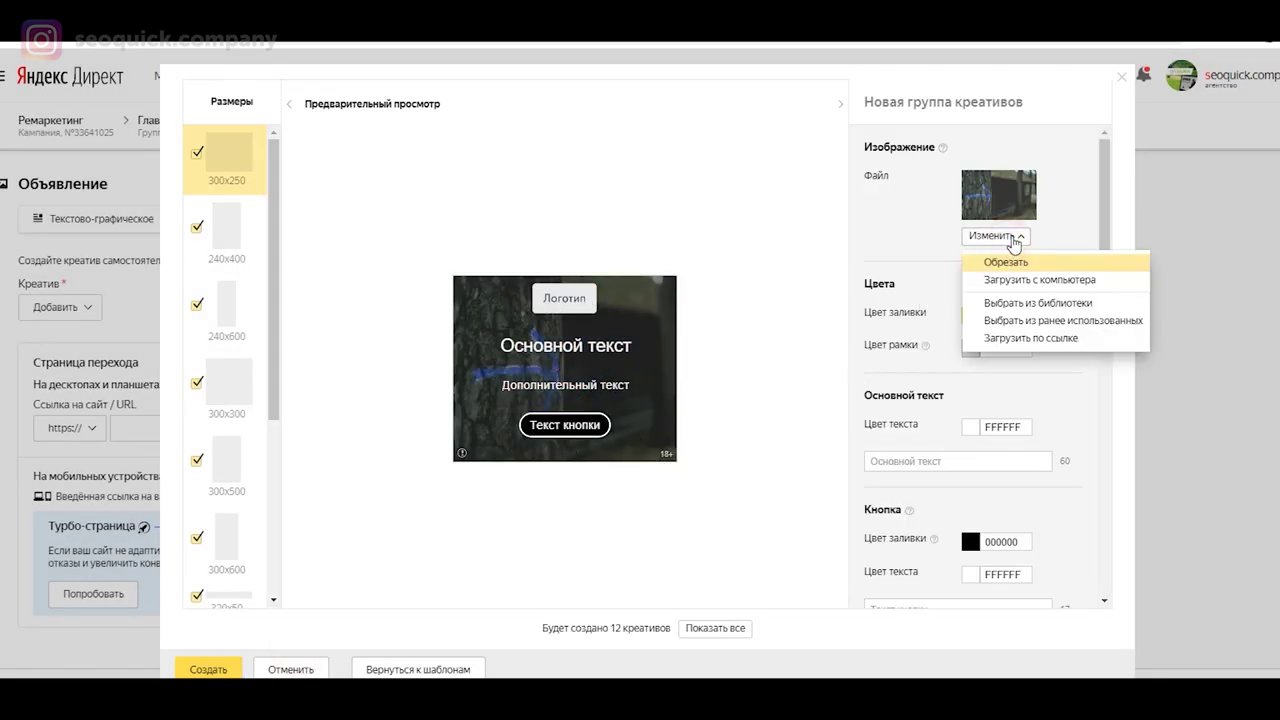
pyautogui.click(1046, 281)
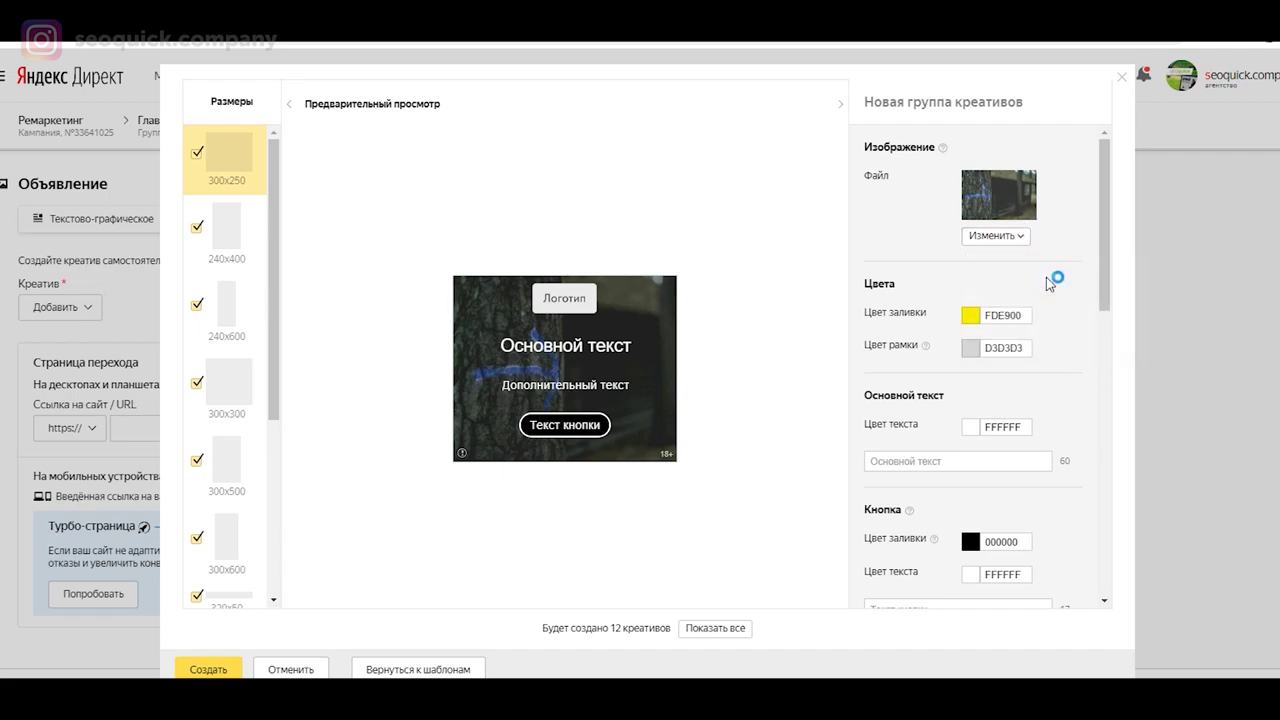
pyautogui.click(380, 105)
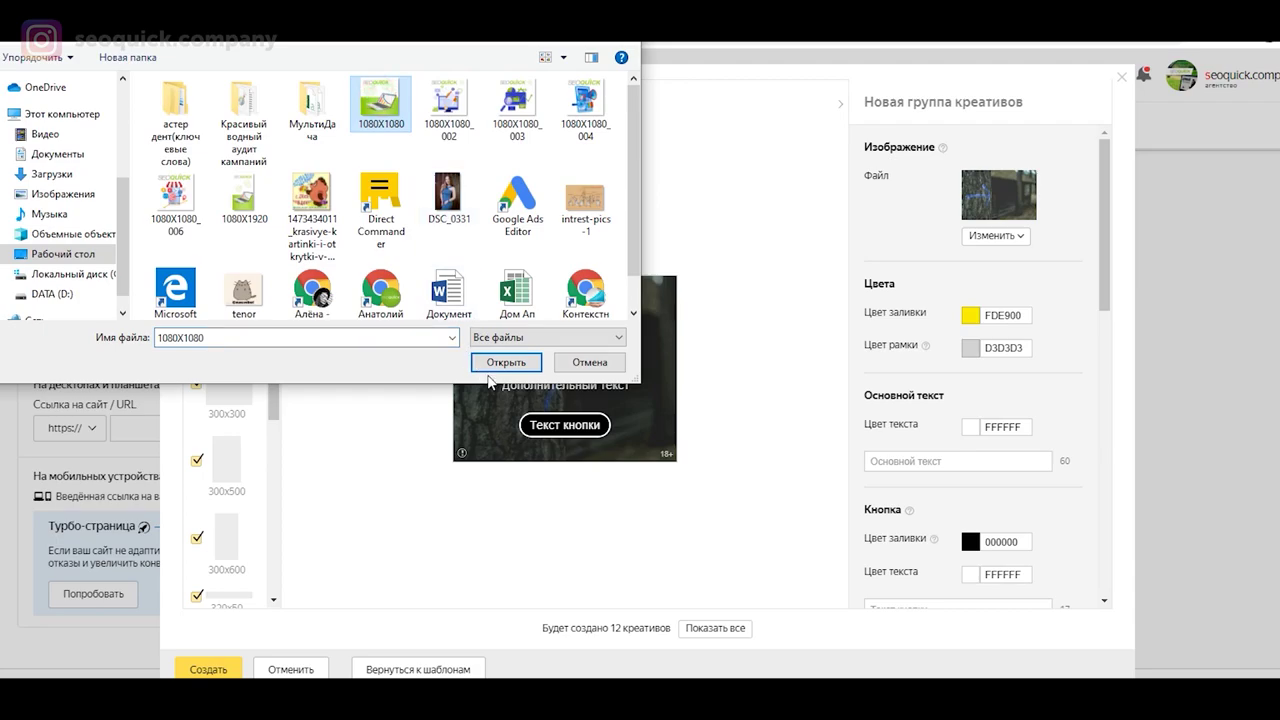
pyautogui.click(506, 362)
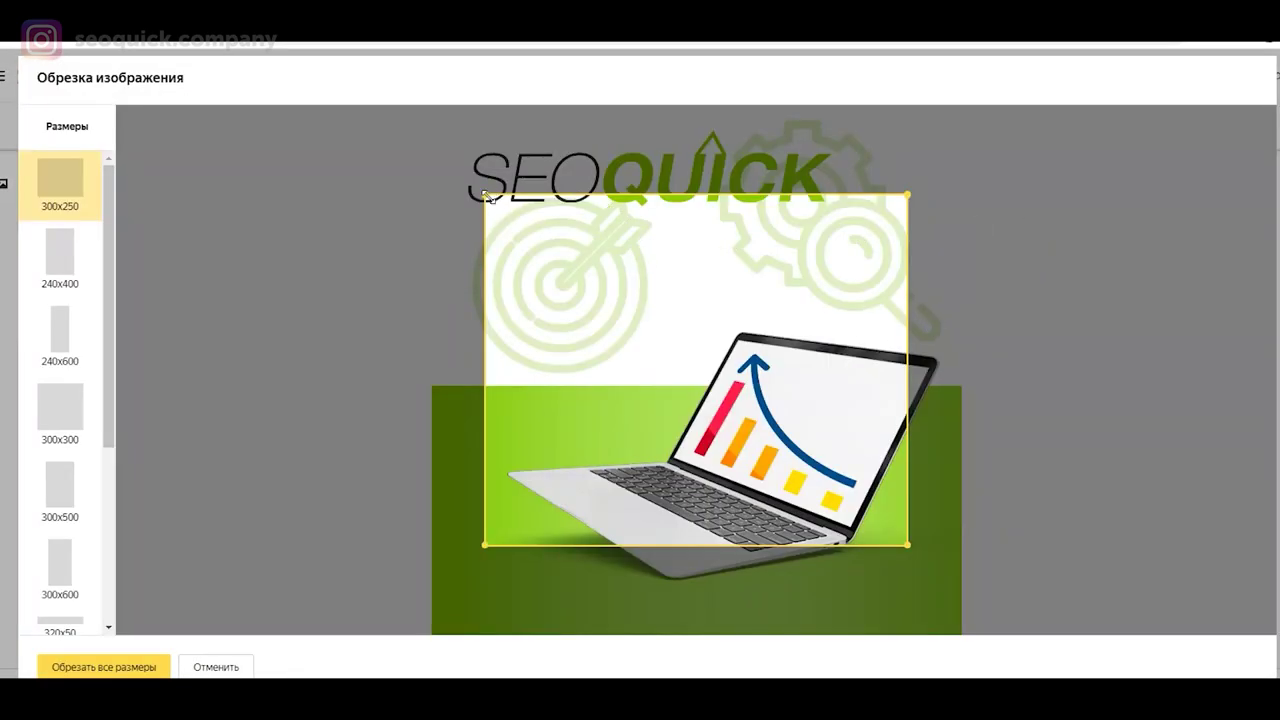
# Step: Widen the 300x250 crop to the full image width, check the 240x400 and 300x300 crops, then crop all sizes and use them
pyautogui.moveTo(476, 192); pyautogui.dragTo(399, 98)
pyautogui.moveTo(910, 548); pyautogui.dragTo(1000, 651)
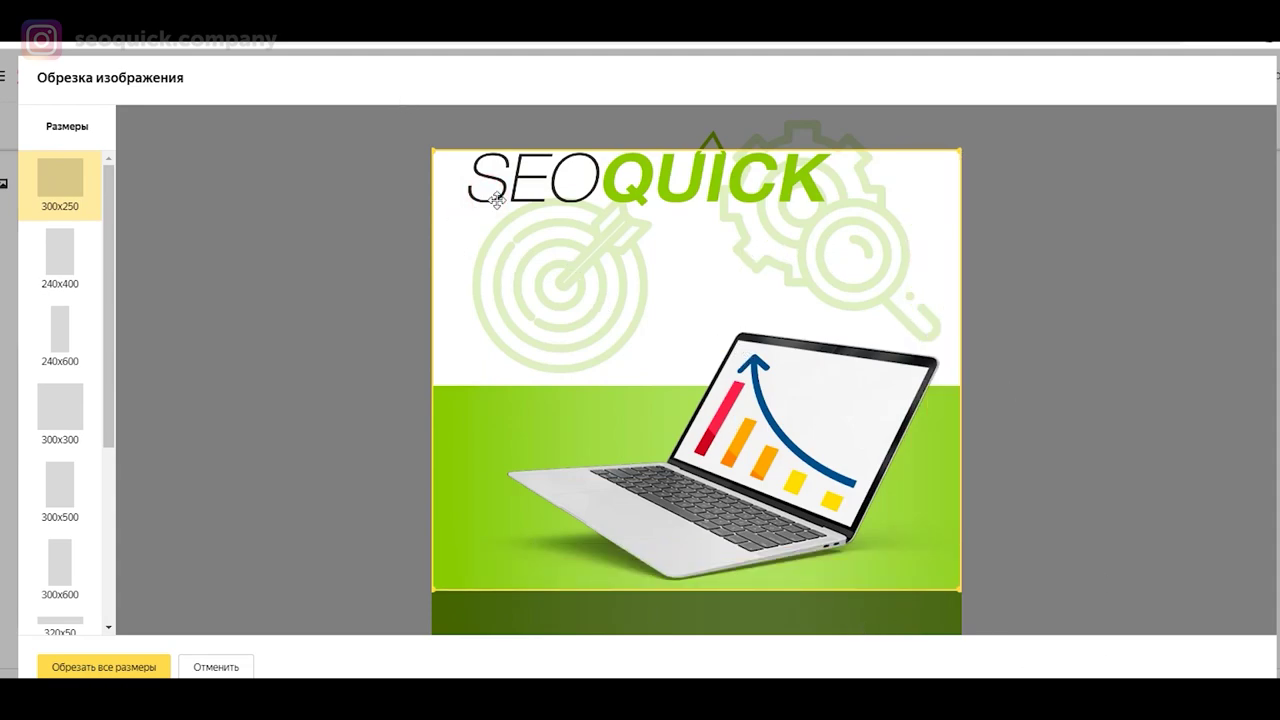
pyautogui.moveTo(678, 272); pyautogui.dragTo(257, 306)
pyautogui.click(57, 290)
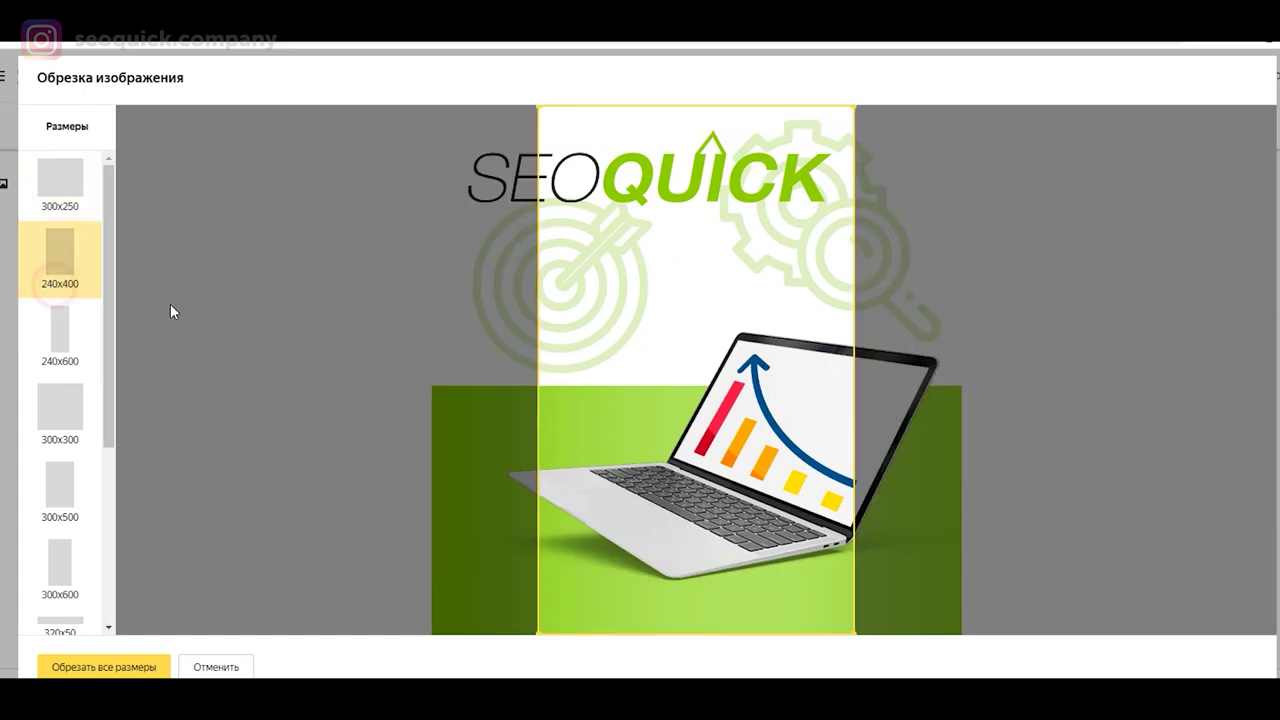
pyautogui.click(62, 405)
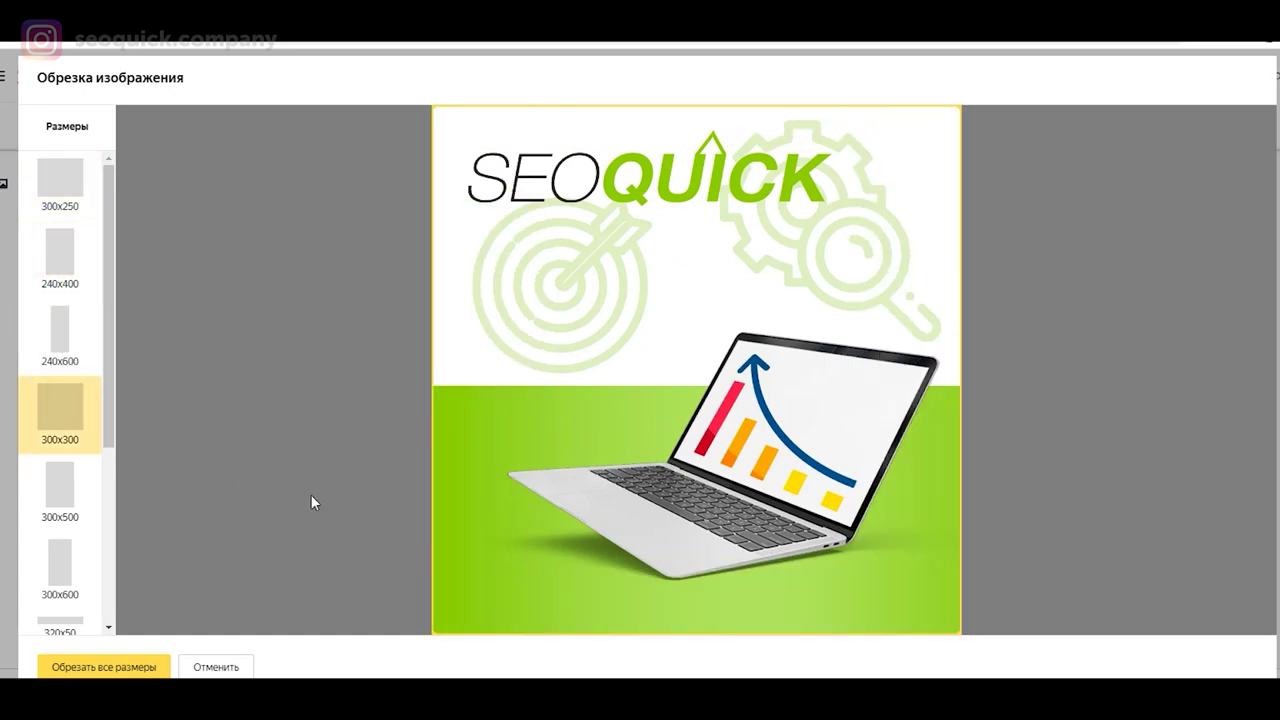
pyautogui.click(108, 670)
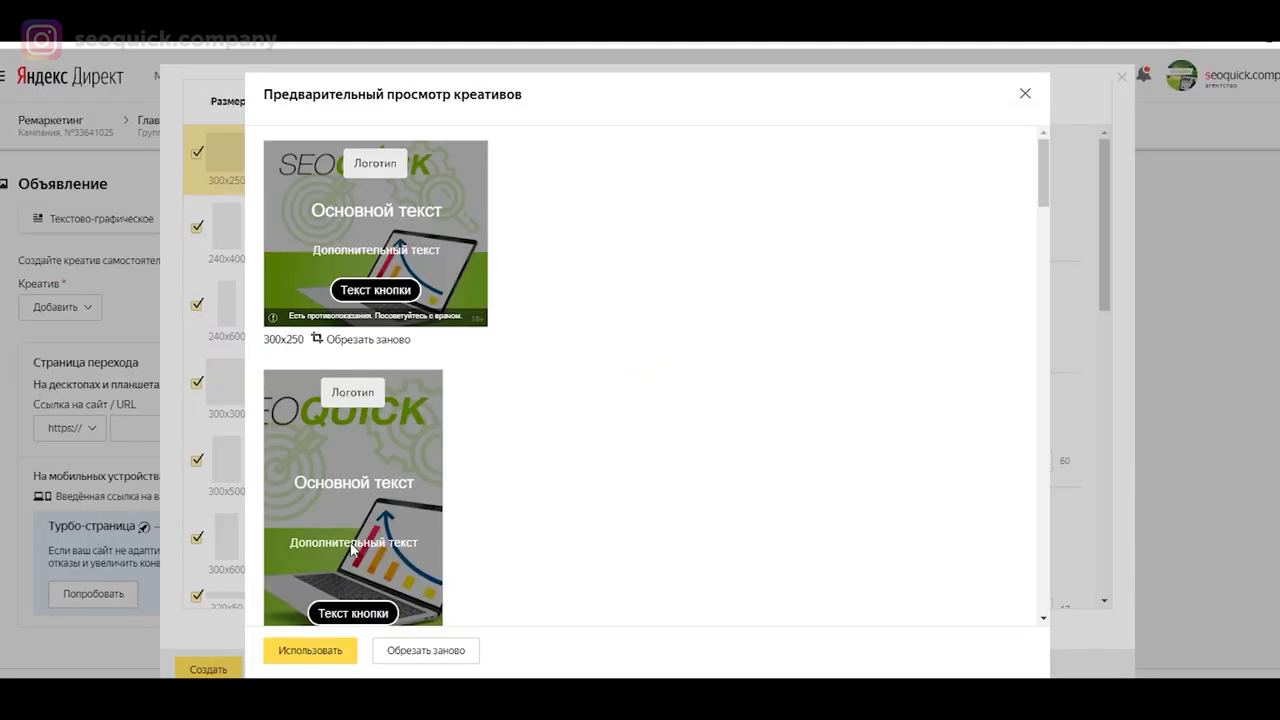
pyautogui.click(338, 652)
# Step: Examine the previously used images and the options for changing the creative's image, leaving the current image in place
pyautogui.click(990, 244)
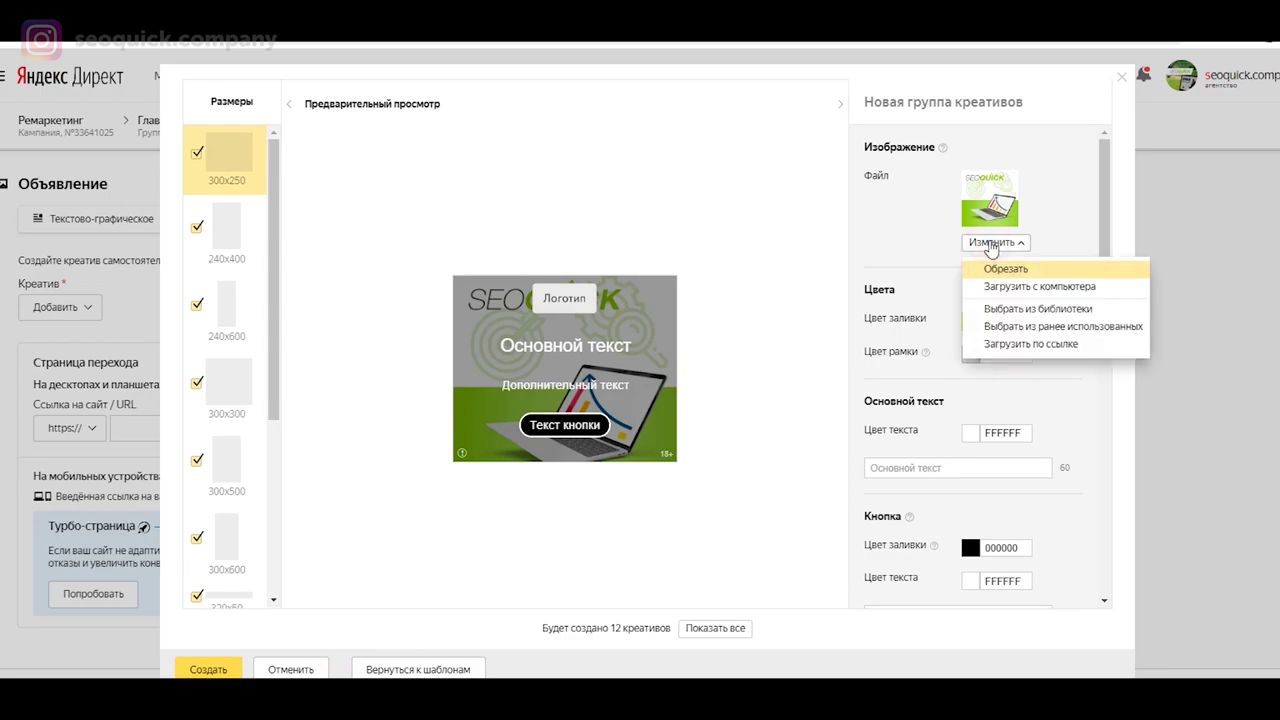
pyautogui.click(1019, 328)
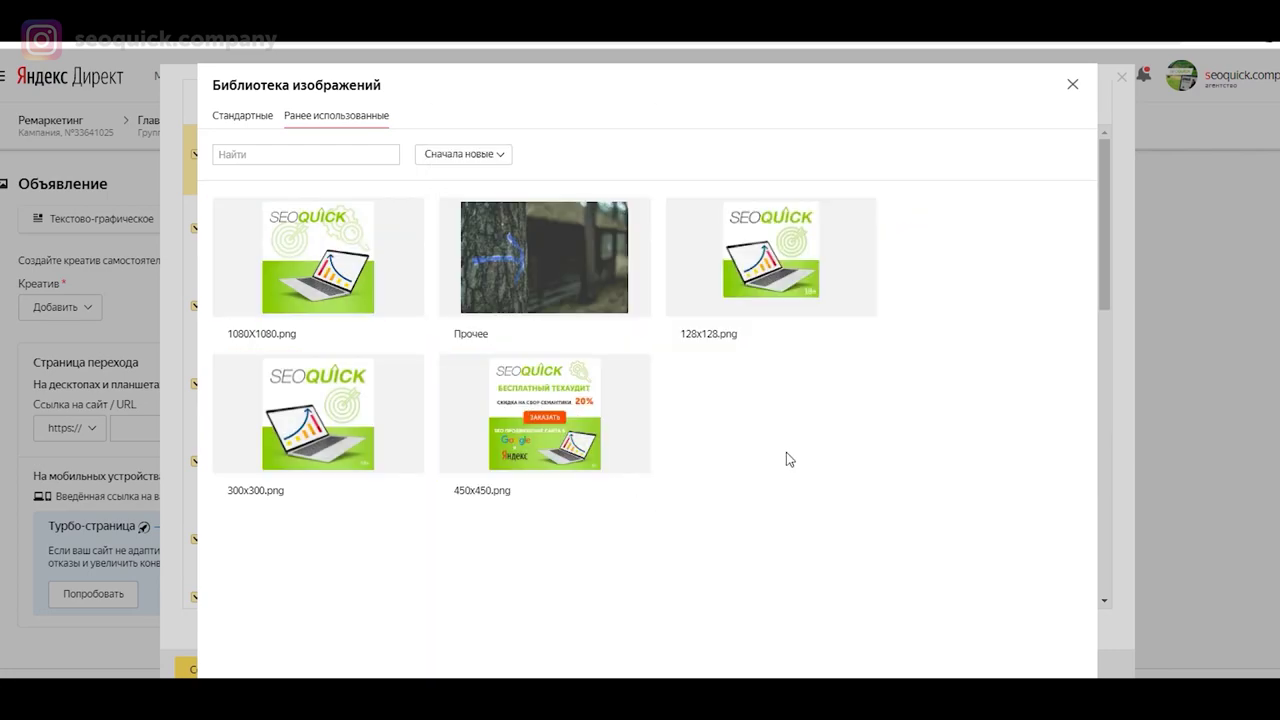
pyautogui.moveTo(741, 261)
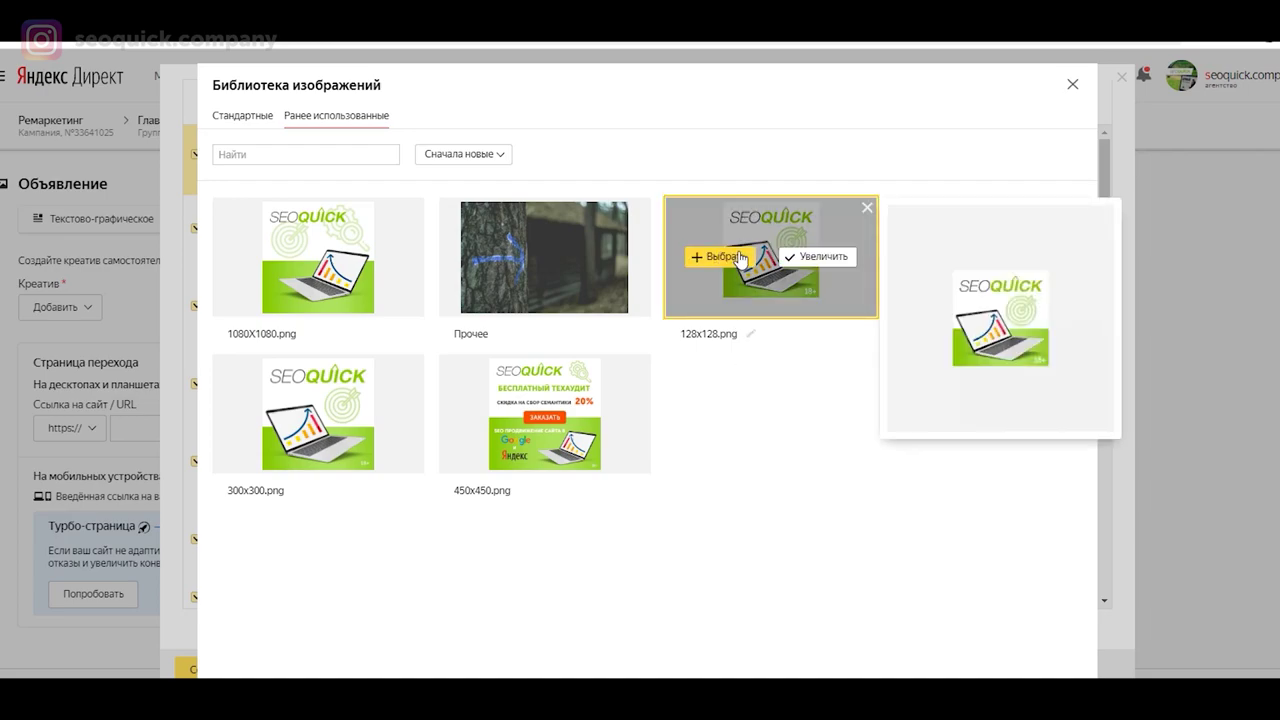
pyautogui.click(1073, 86)
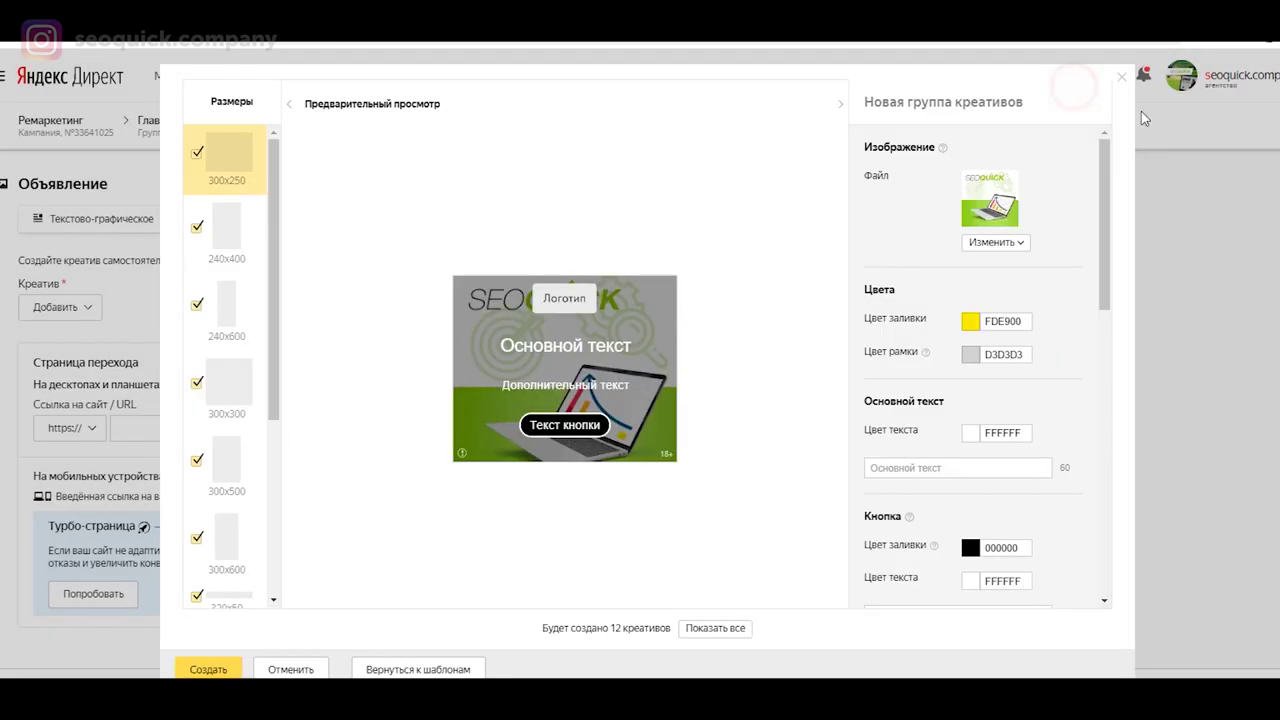
pyautogui.click(1000, 243)
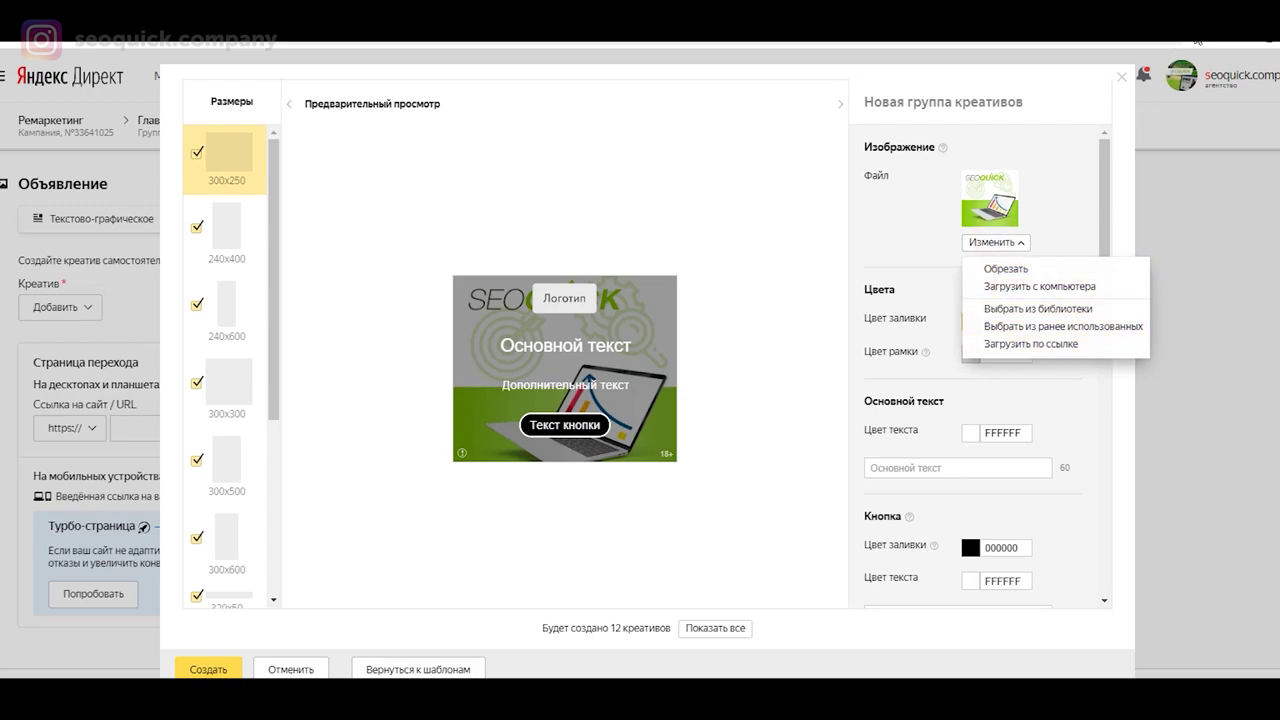
pyautogui.click(1058, 157)
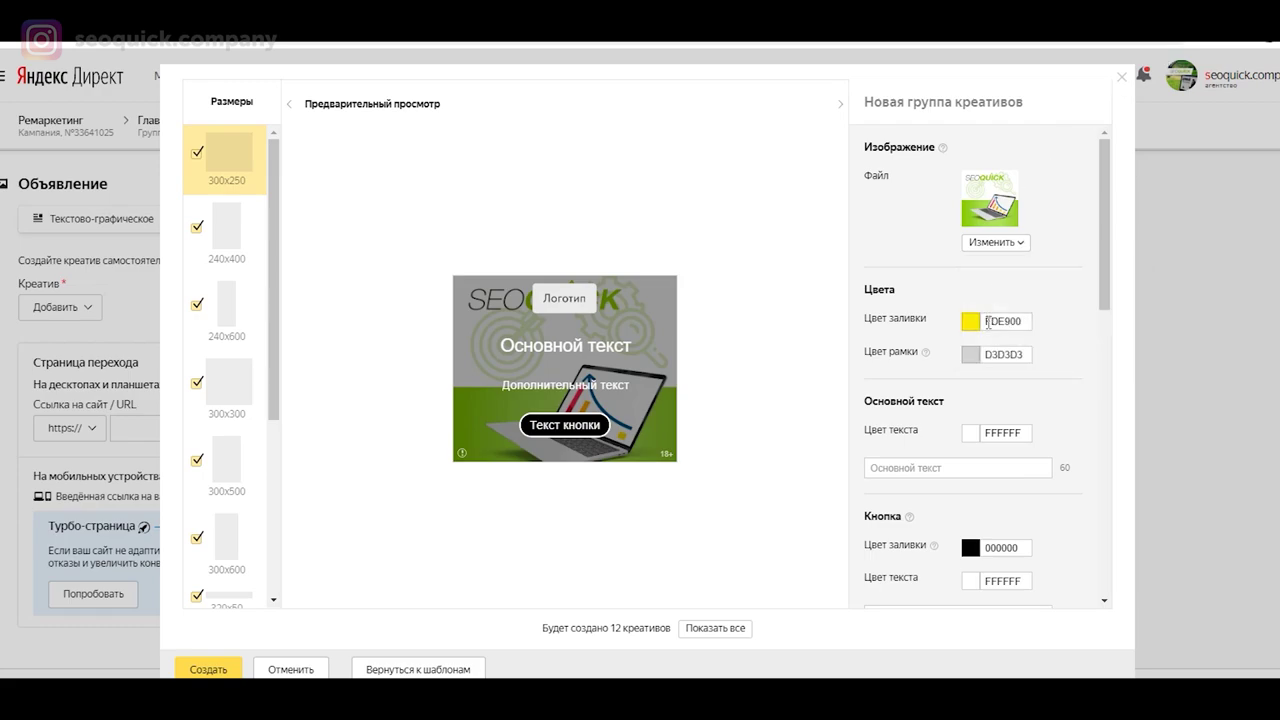
# Step: Try green and red shades for the creative's border and settle on the dark green 057720
pyautogui.click(970, 355)
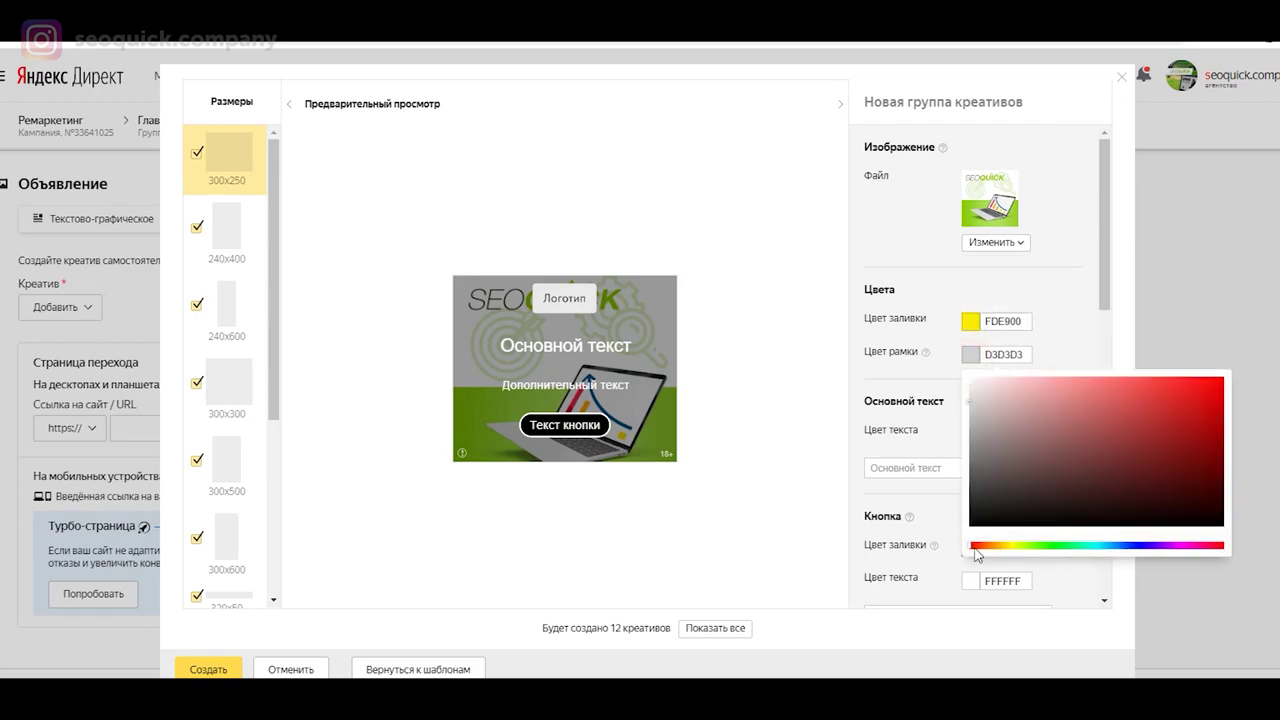
pyautogui.moveTo(972, 547); pyautogui.dragTo(1026, 548)
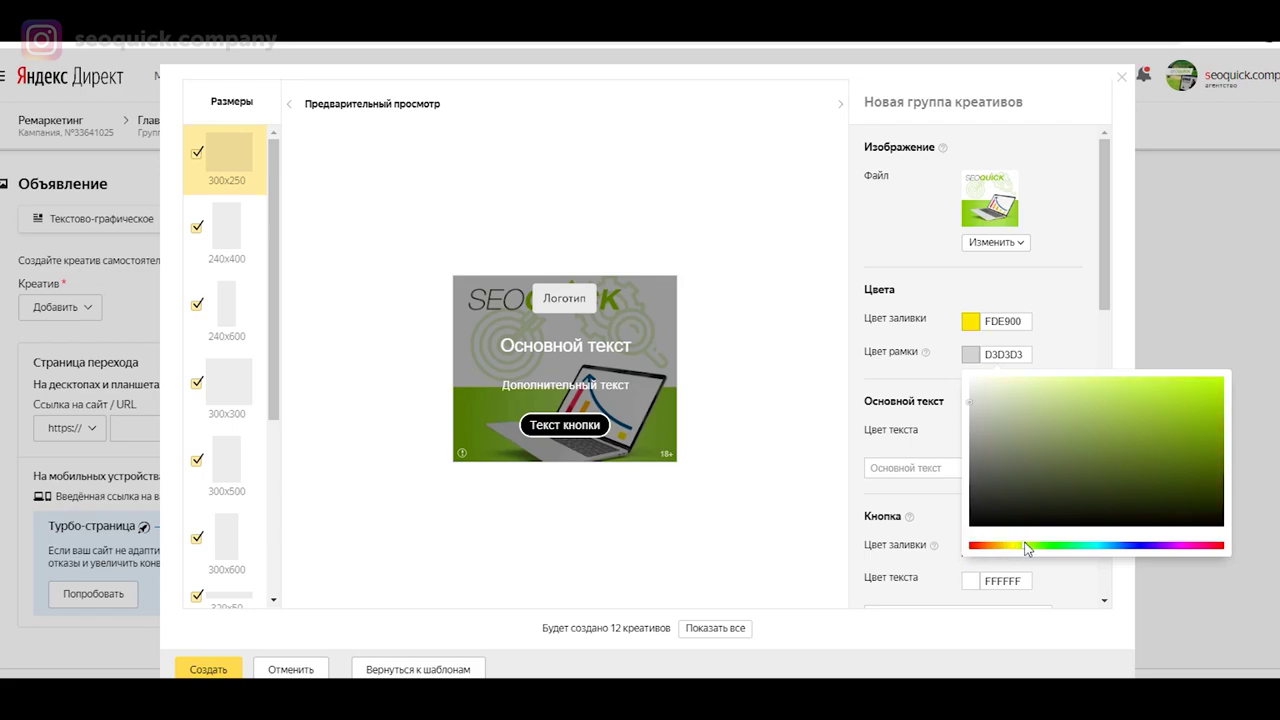
pyautogui.moveTo(1030, 550); pyautogui.dragTo(1053, 549)
pyautogui.click(1212, 433)
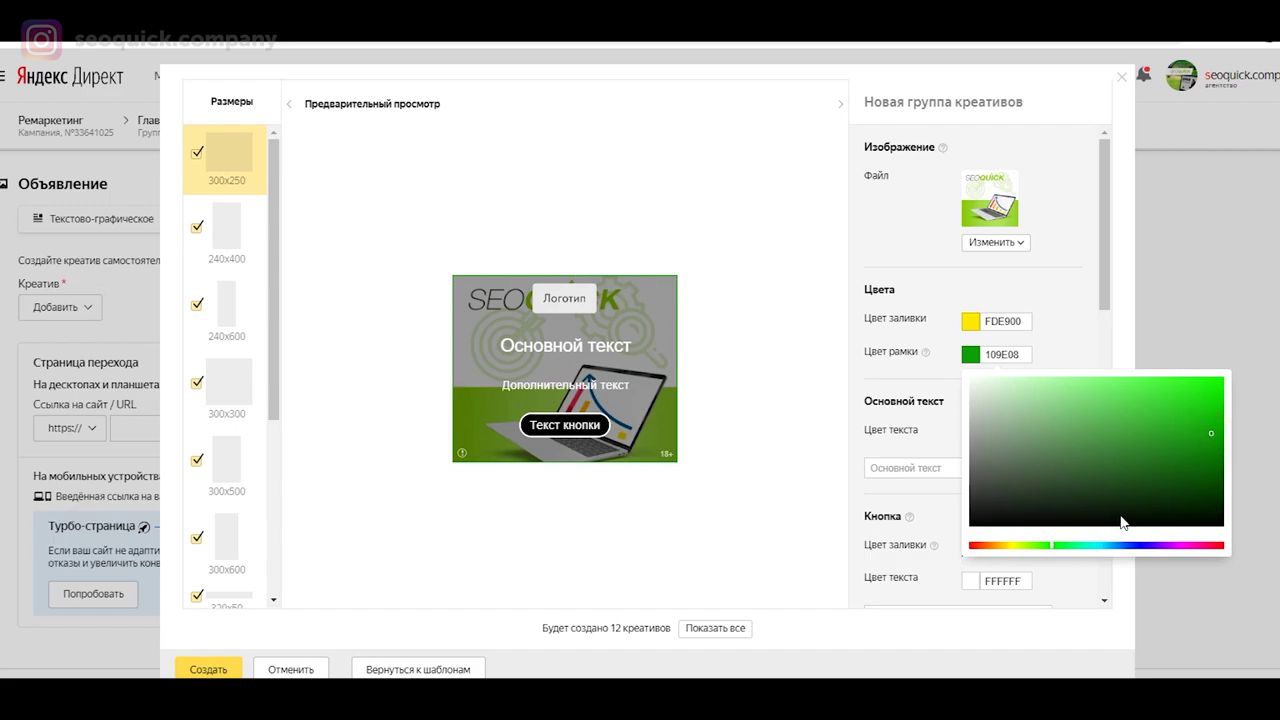
pyautogui.click(1219, 545)
pyautogui.click(1215, 428)
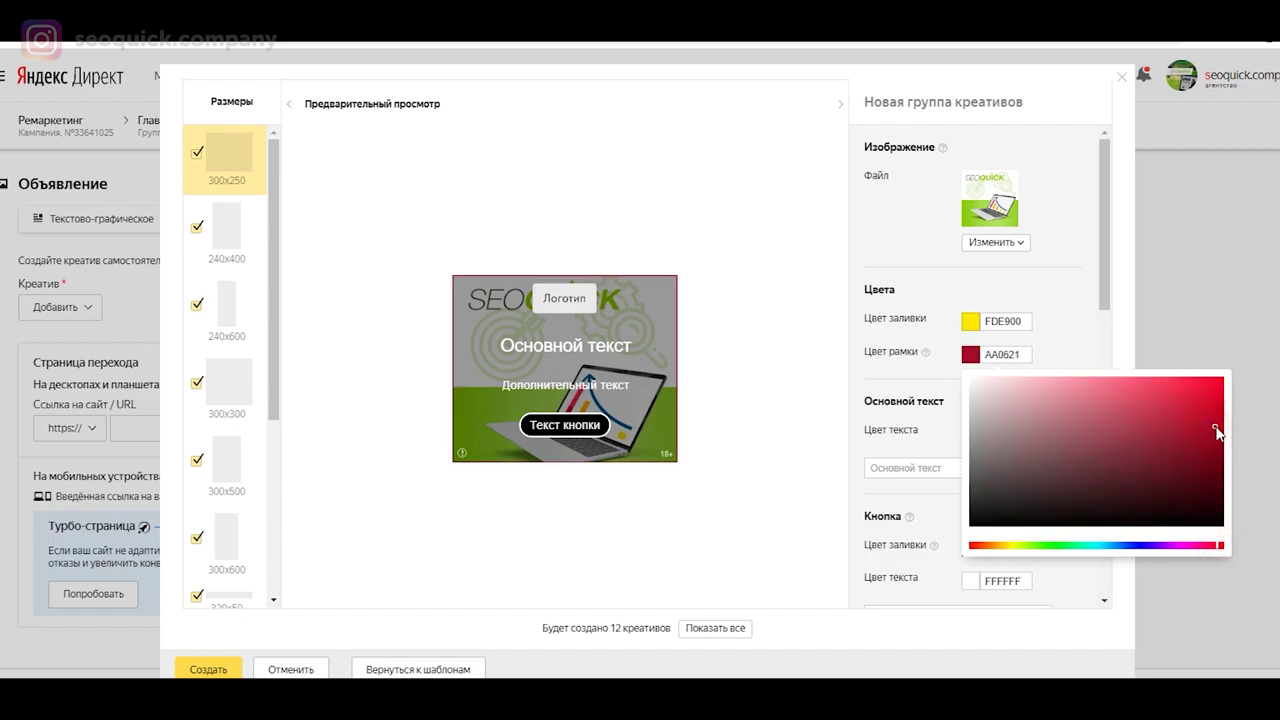
pyautogui.click(1063, 545)
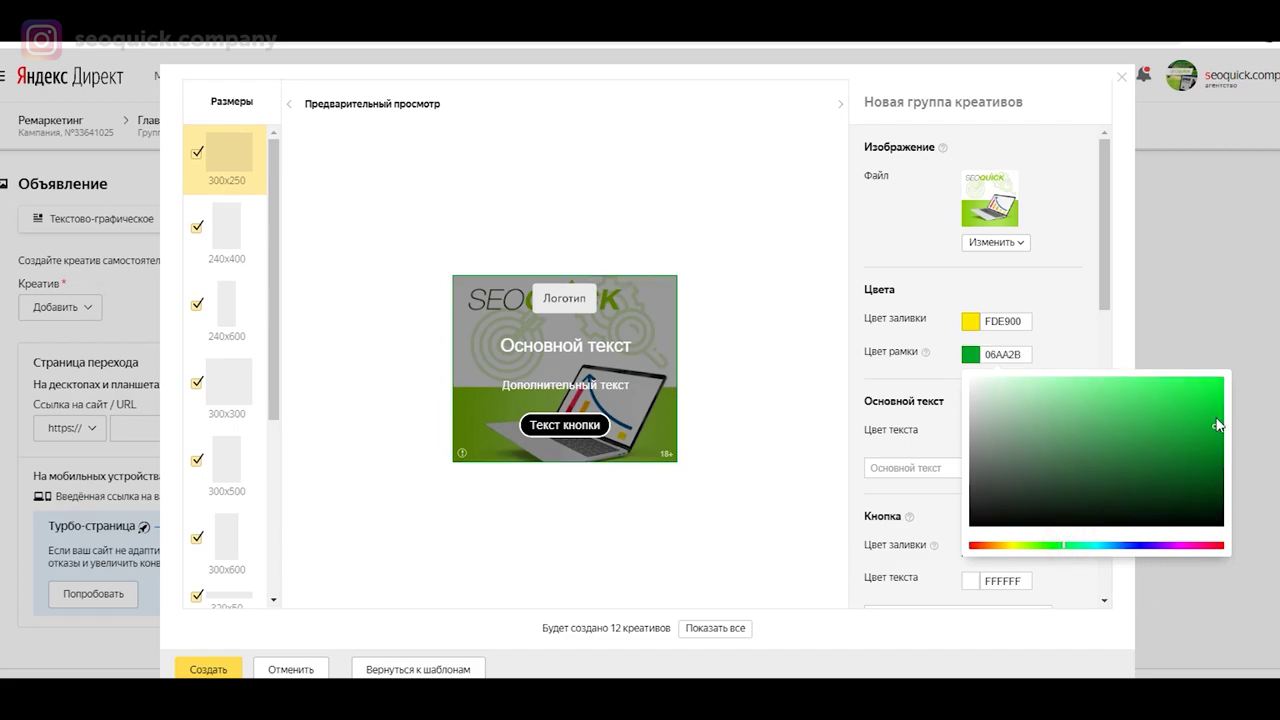
pyautogui.click(1213, 456)
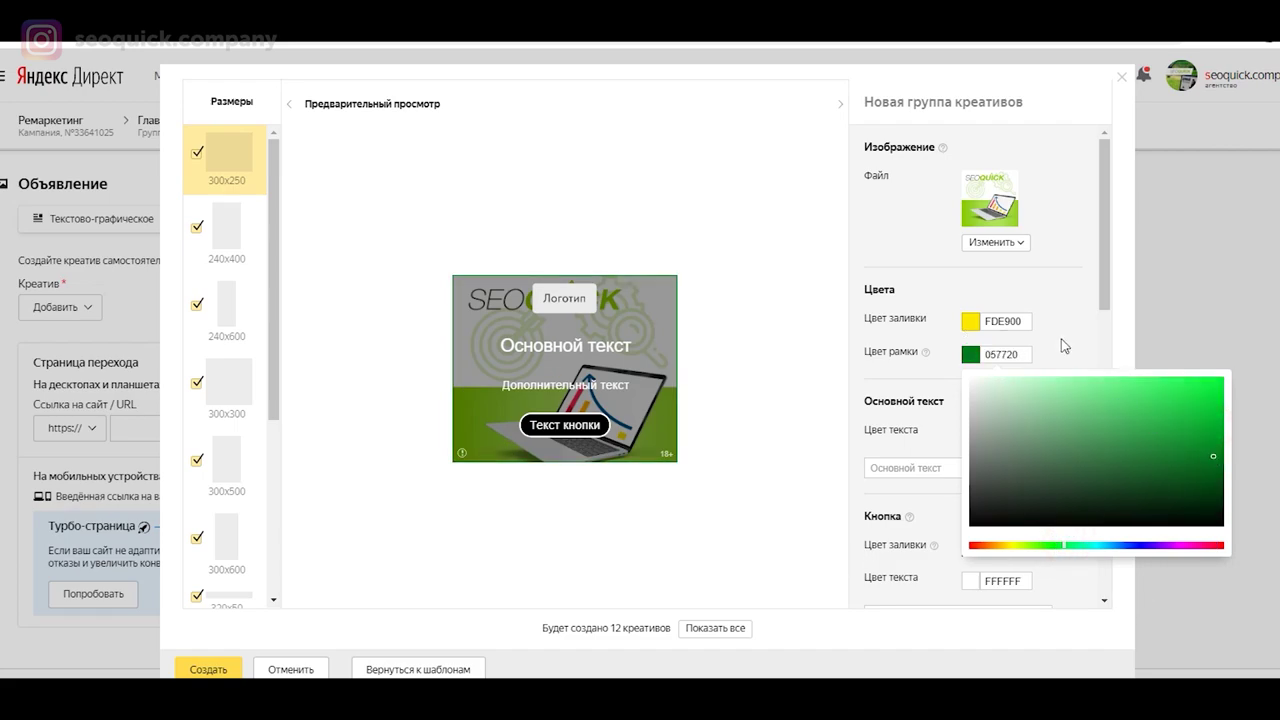
pyautogui.click(1066, 300)
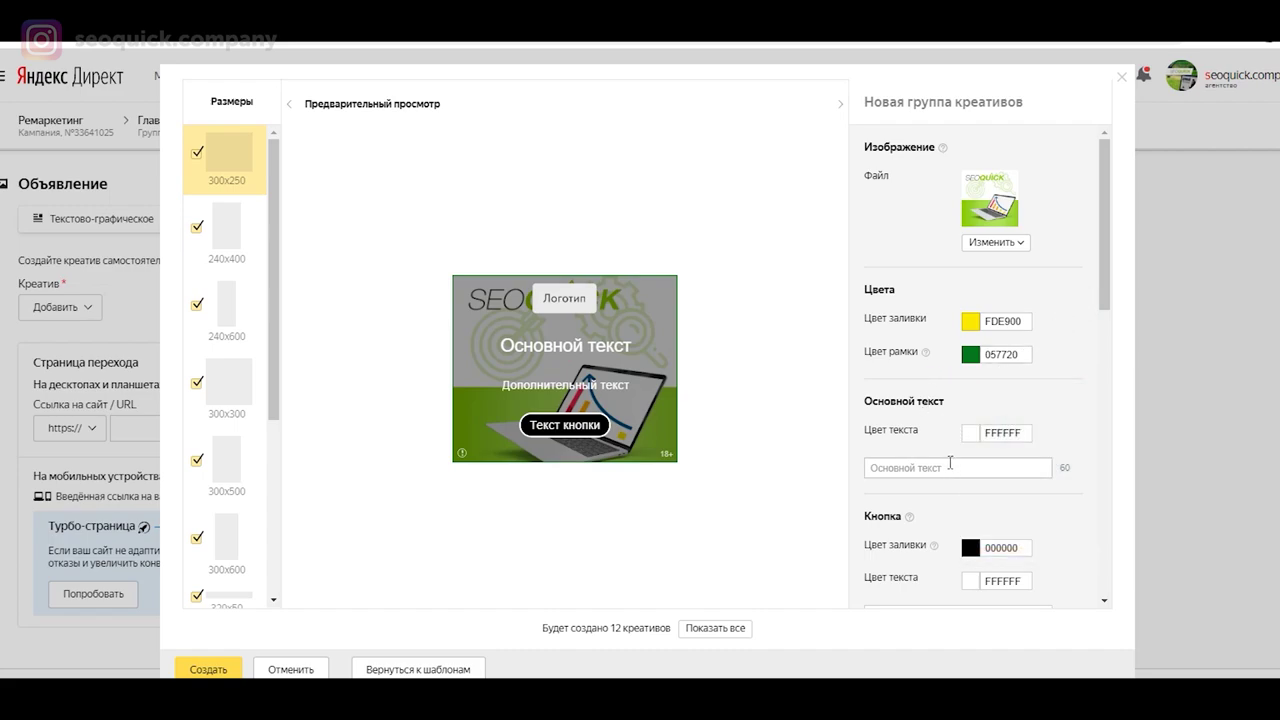
# Step: Enter "Seo-Продвижение Сайта" as the creative's main text
pyautogui.click(972, 469)
pyautogui.write('Seo')
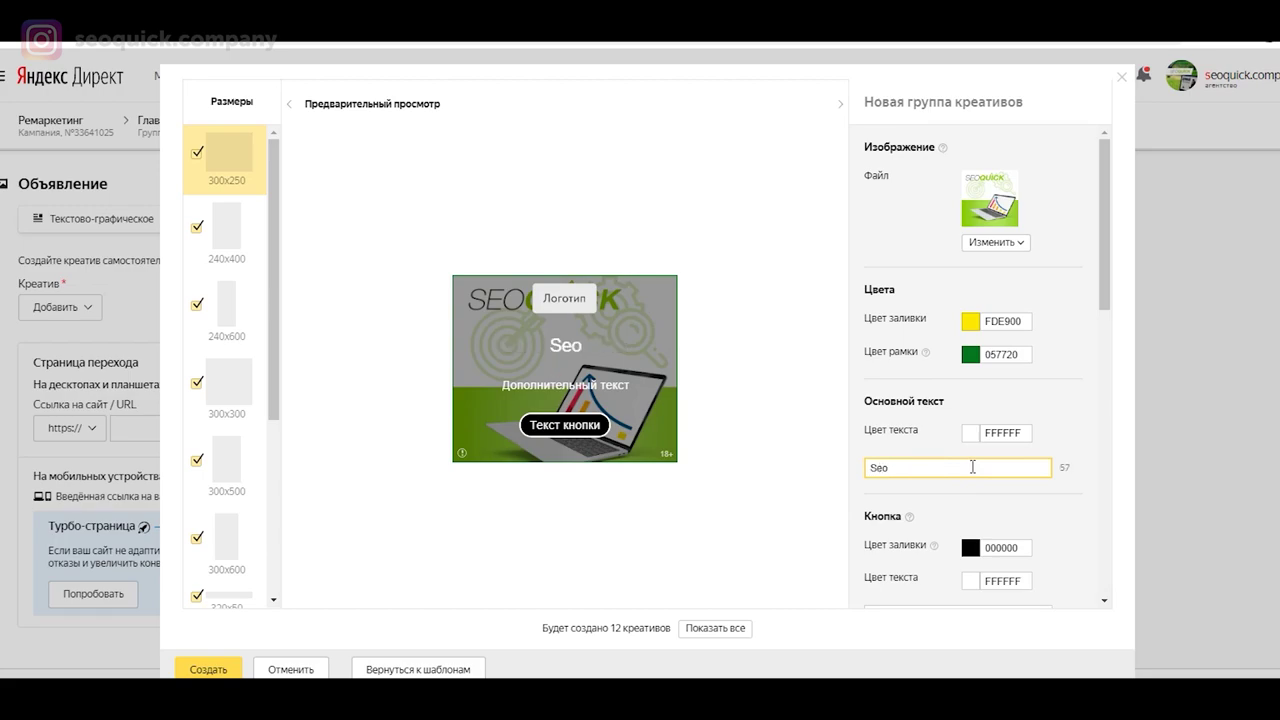
pyautogui.write('-Продвиже')
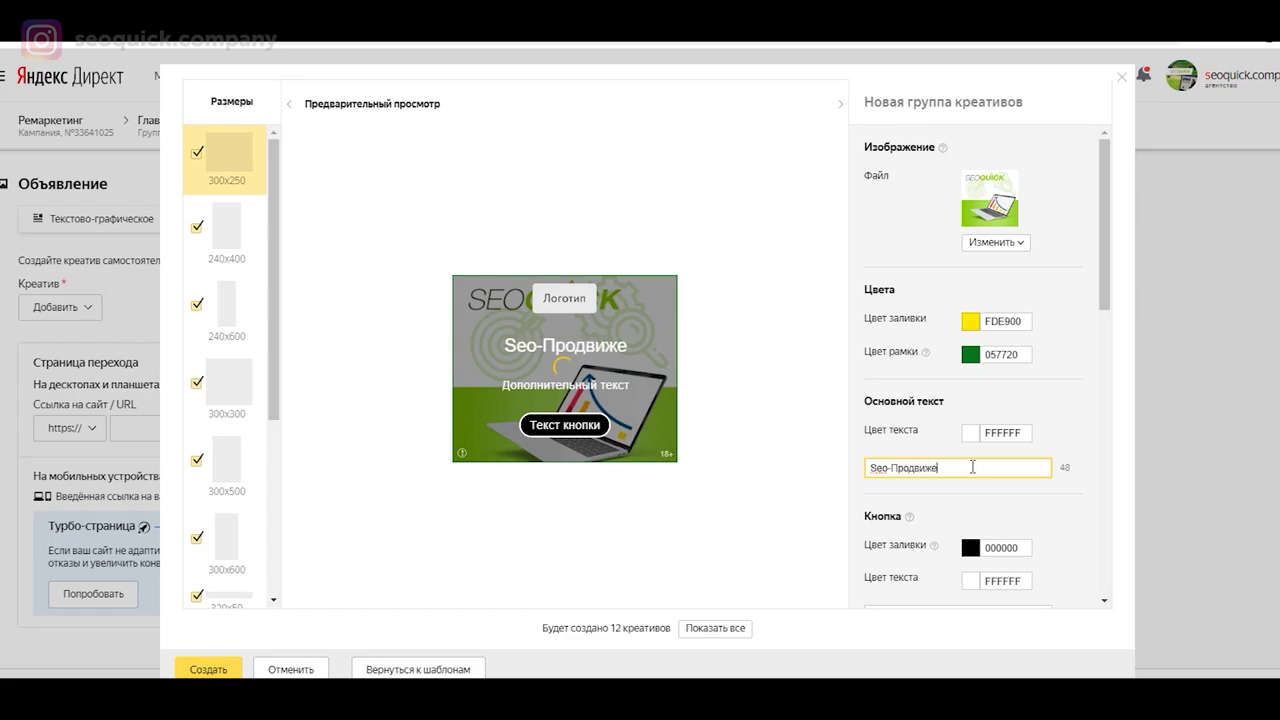
pyautogui.write('ние Сайта')
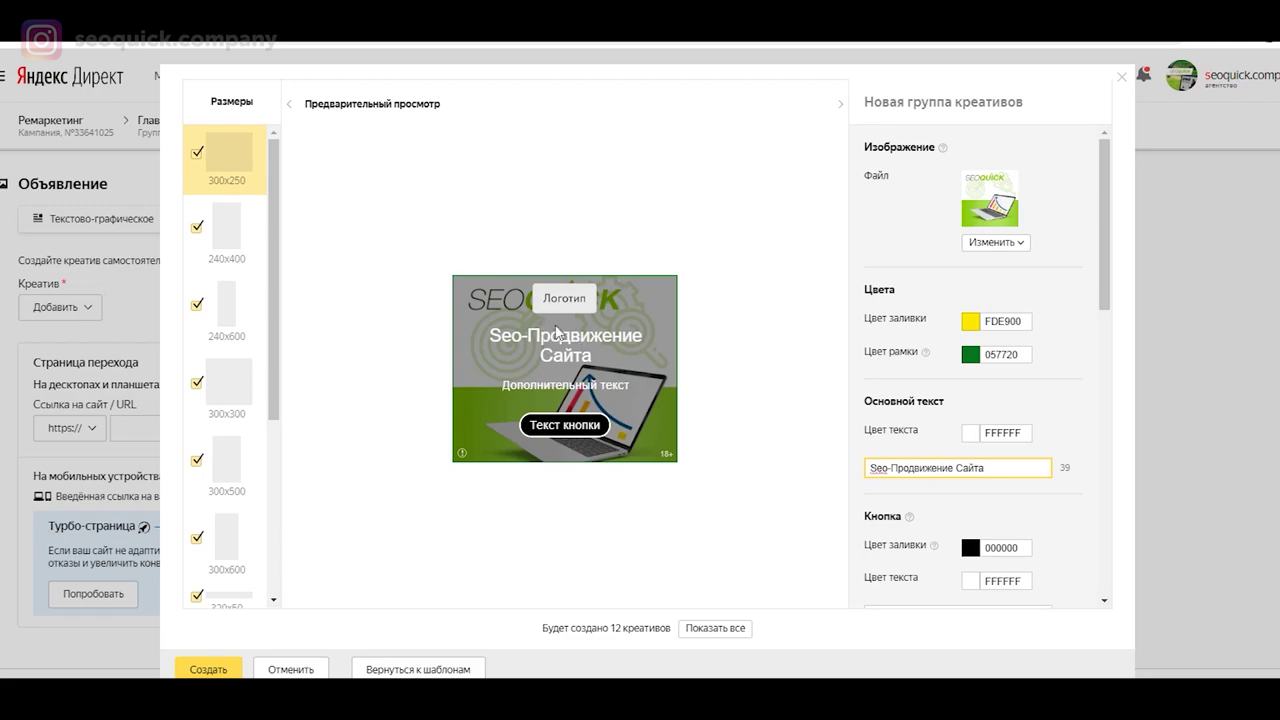
# Step: Try green, dark purple, orange and black shades for the main text's colour
pyautogui.click(976, 434)
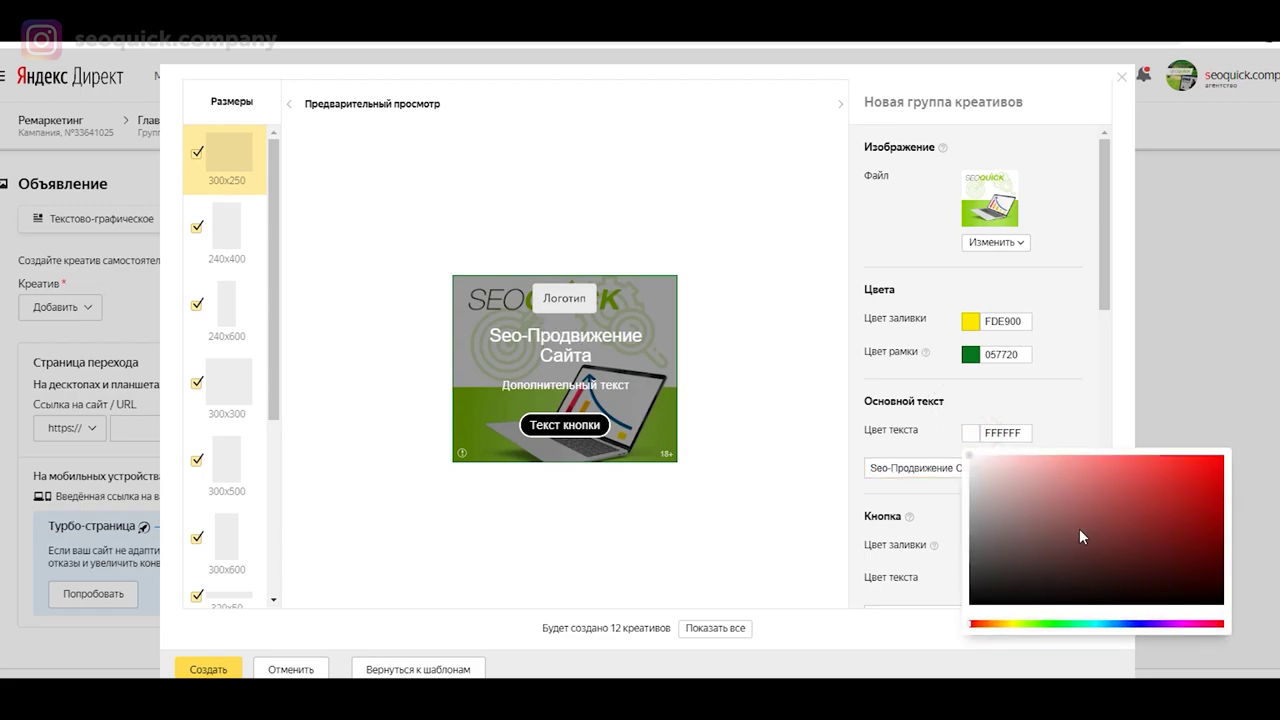
pyautogui.click(1204, 502)
pyautogui.click(1044, 624)
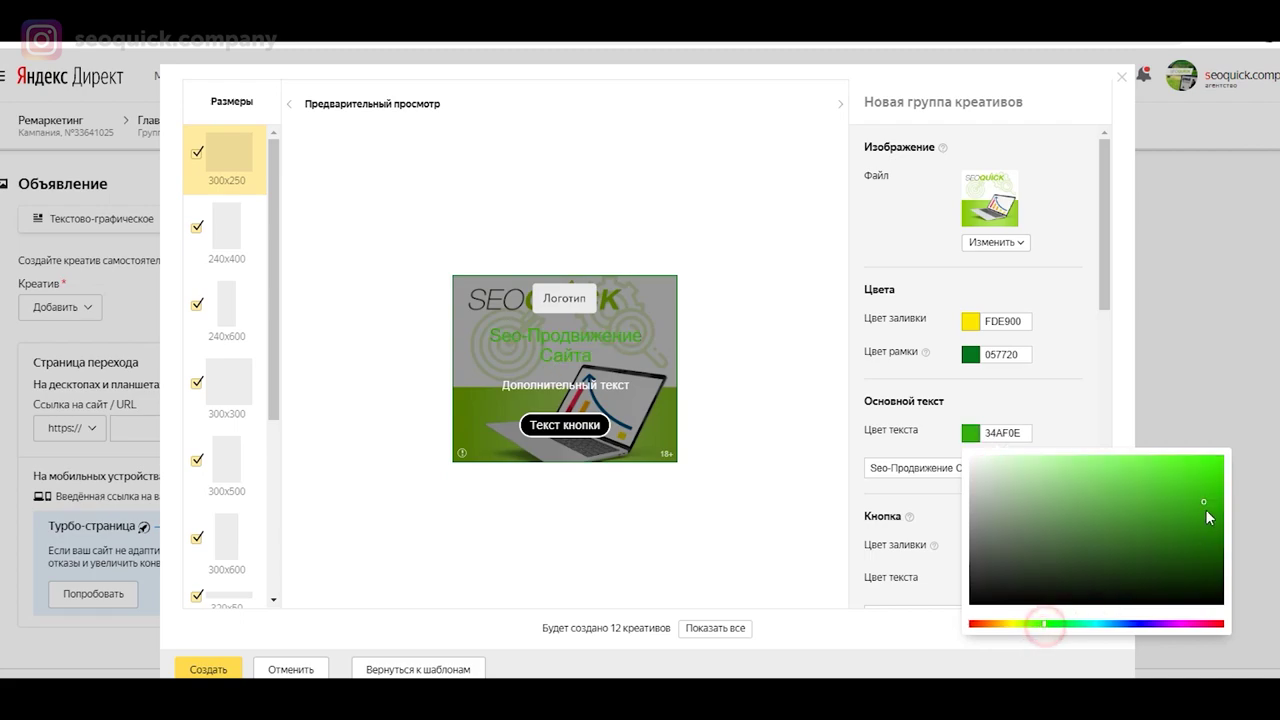
pyautogui.click(1198, 557)
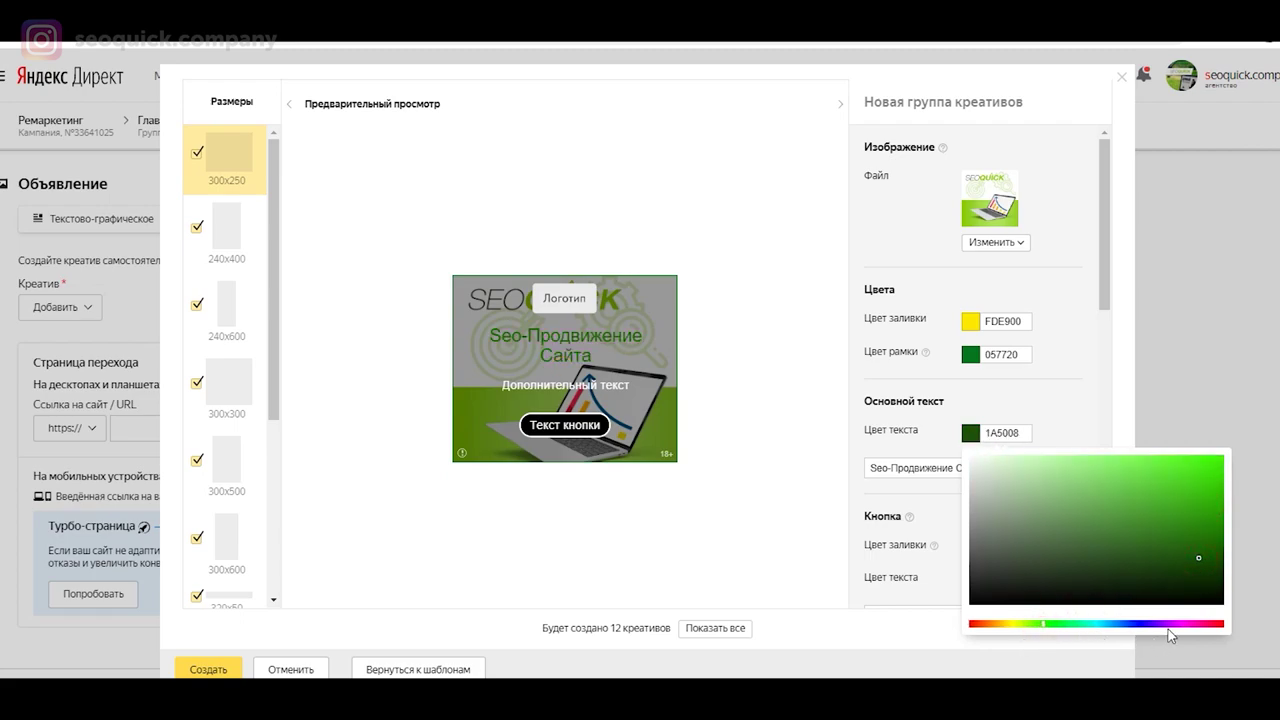
pyautogui.click(1202, 624)
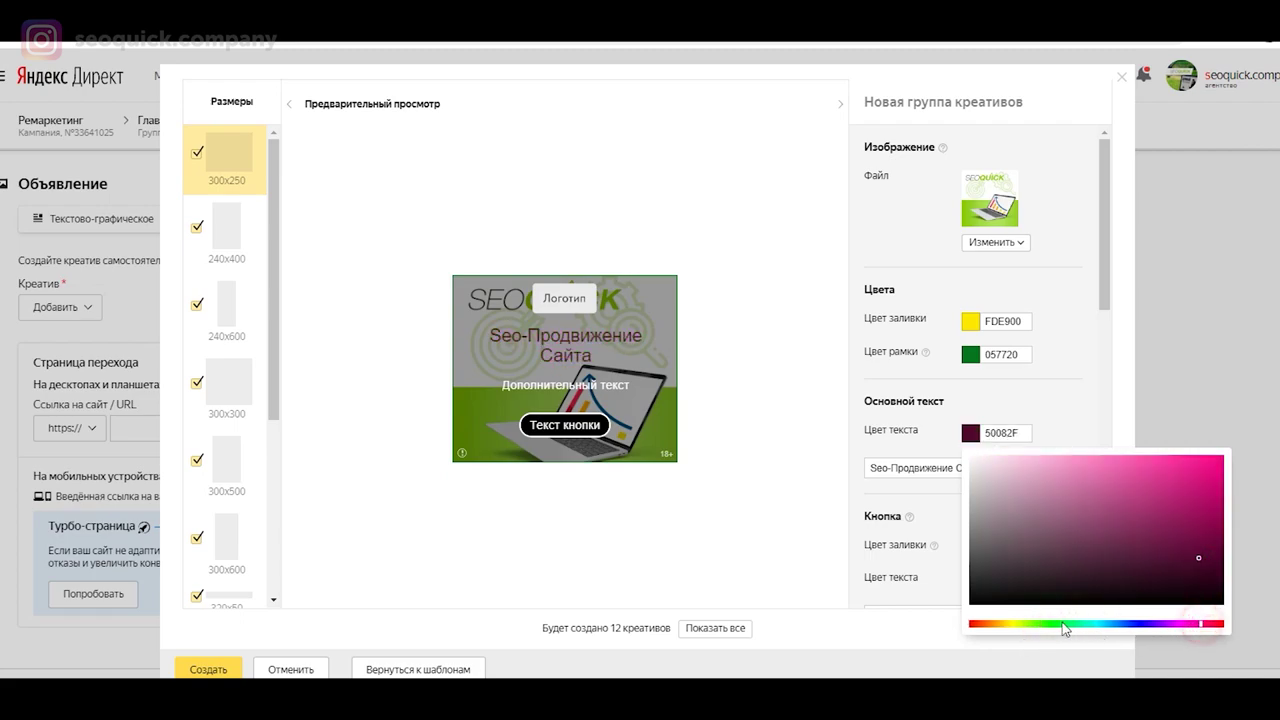
pyautogui.click(990, 624)
pyautogui.click(1208, 466)
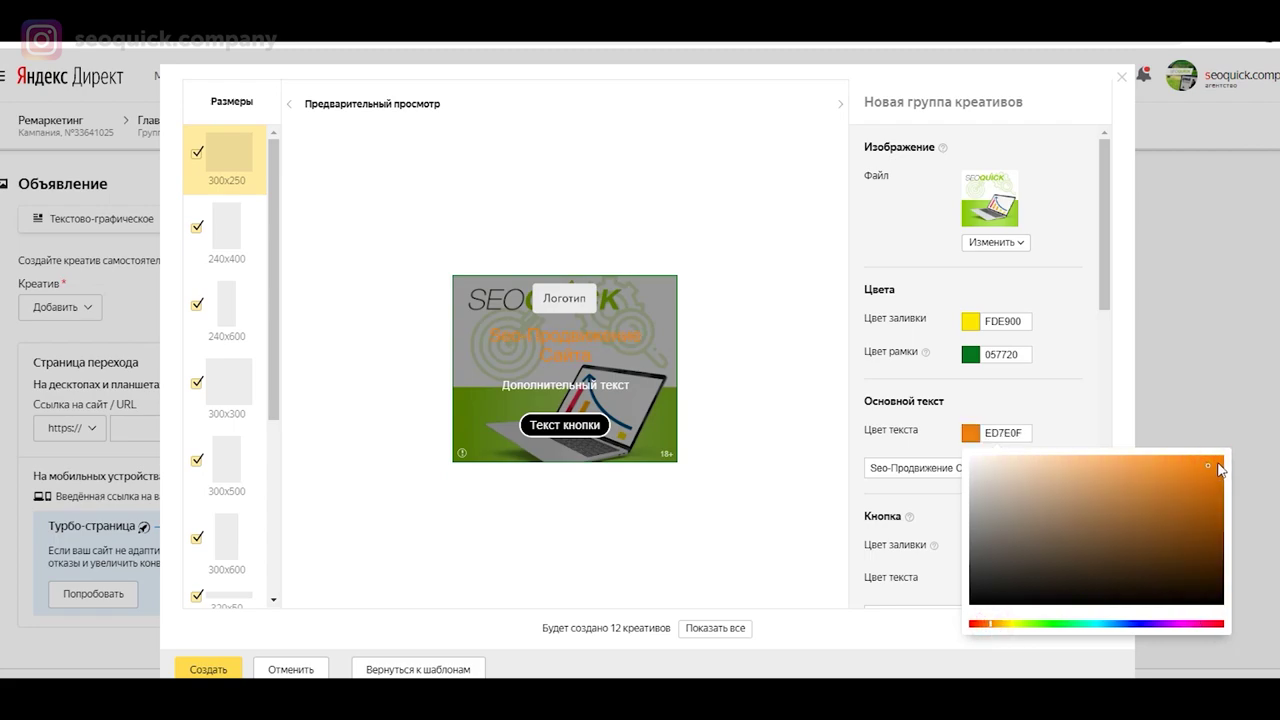
pyautogui.moveTo(1208, 466); pyautogui.dragTo(1232, 458)
pyautogui.click(1204, 492)
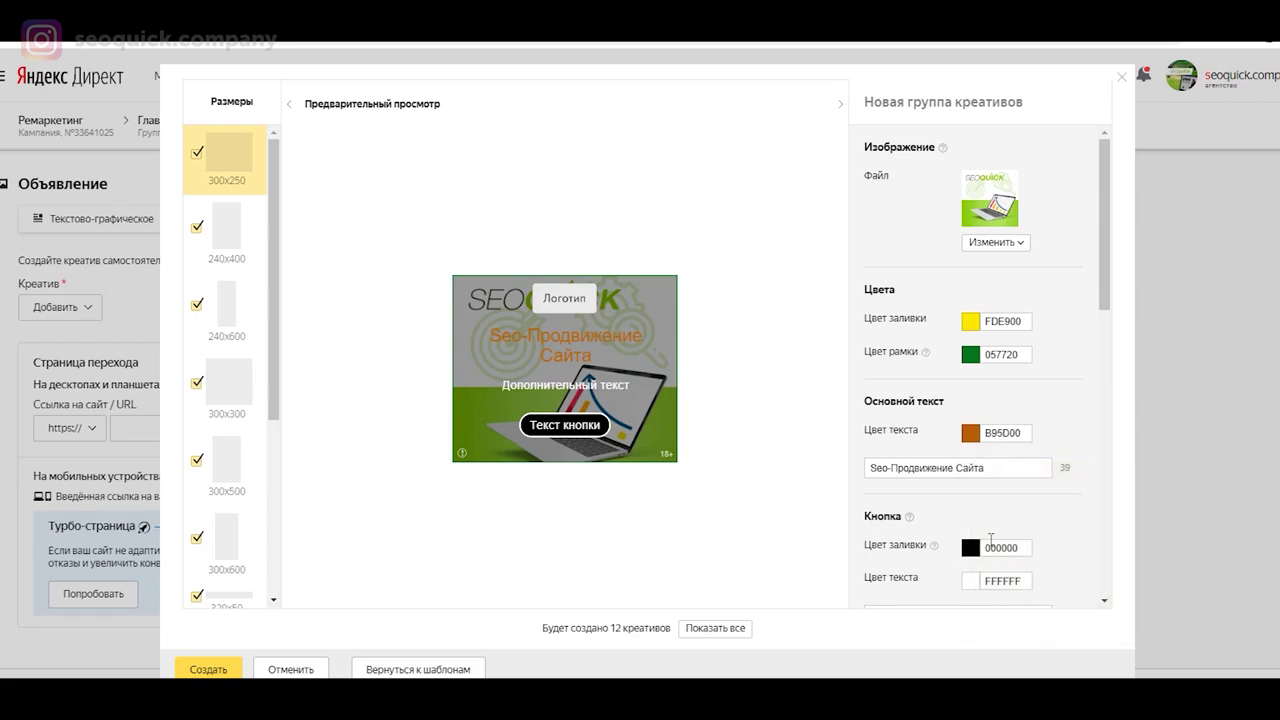
pyautogui.click(970, 432)
pyautogui.click(971, 598)
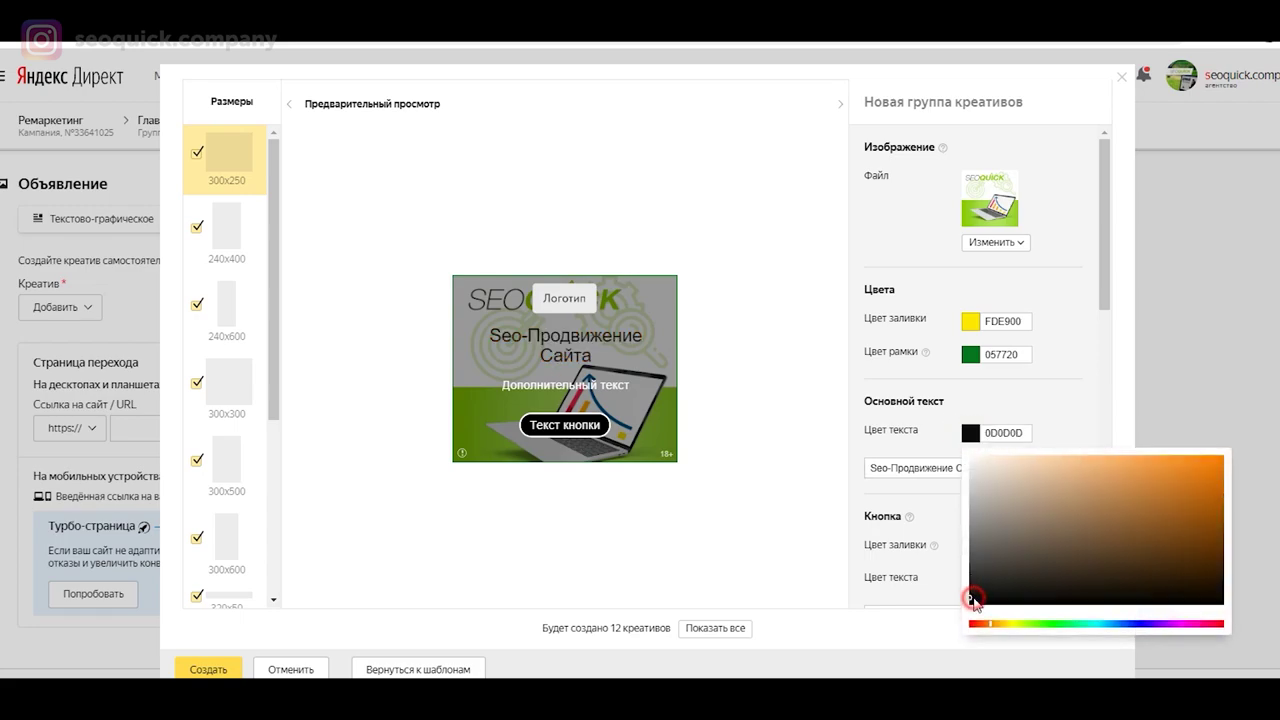
pyautogui.scroll(-1, 971, 585)
# Step: Set the main text's colour to the orange-red DE4908
pyautogui.click(972, 378)
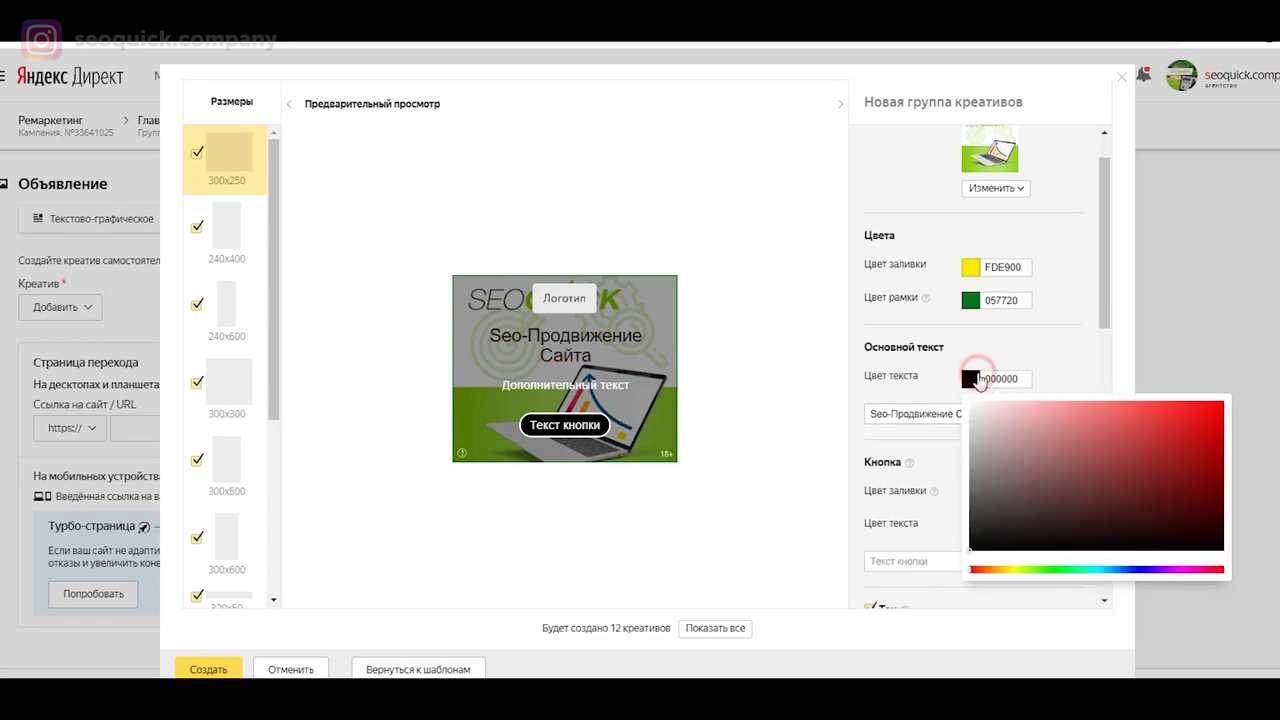
pyautogui.click(1194, 425)
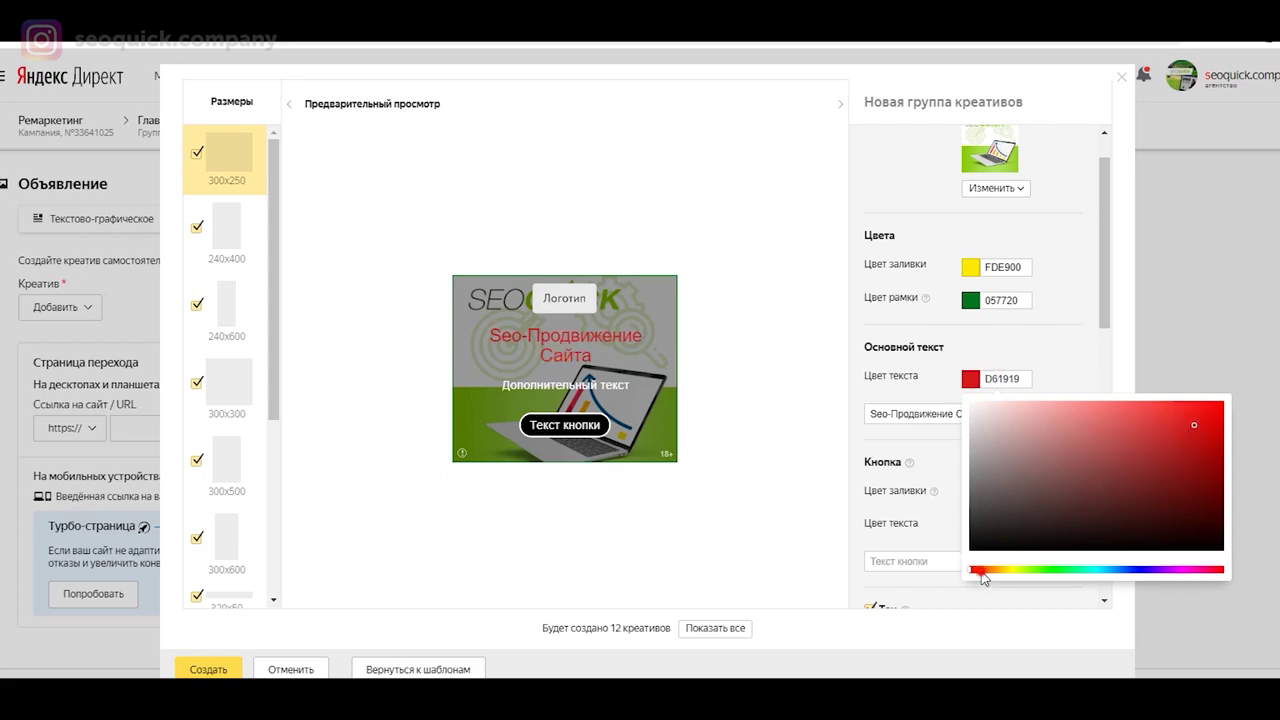
pyautogui.click(982, 569)
pyautogui.click(1215, 419)
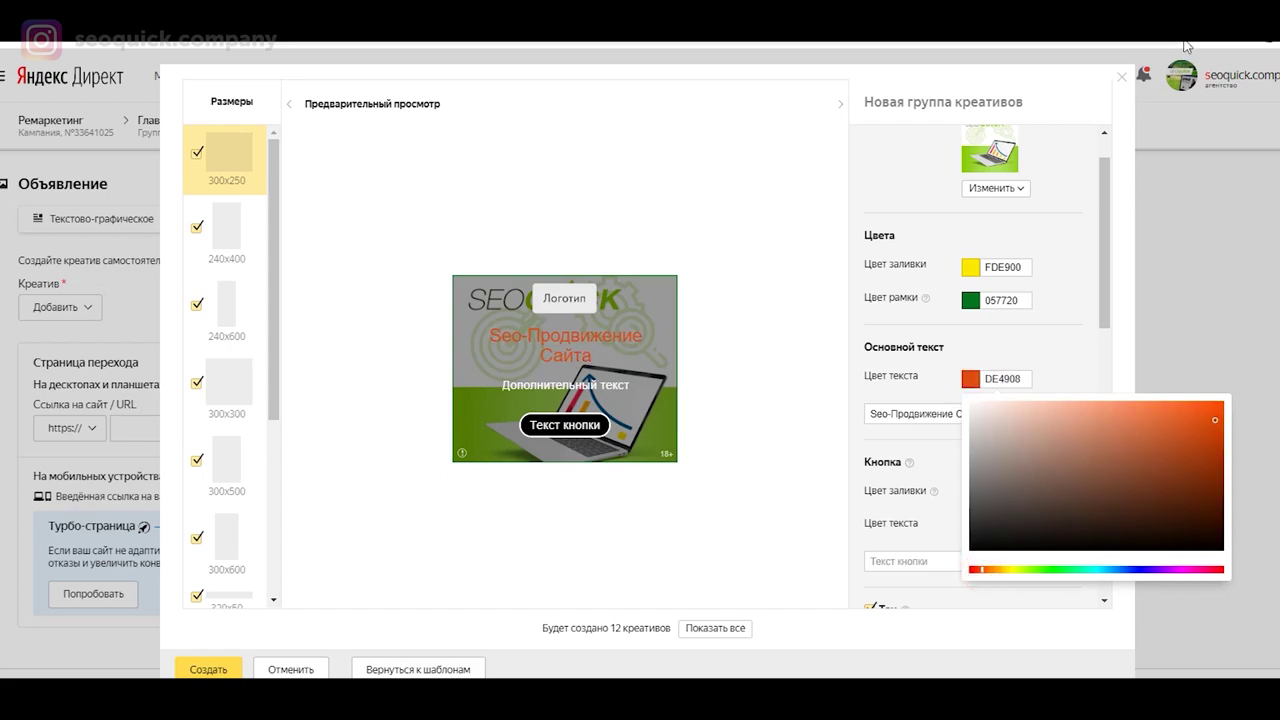
pyautogui.click(922, 452)
# Step: Try "Получить Предложение" as the creative's button text and replace it with "Заказать"
pyautogui.scroll(-1, 912, 394)
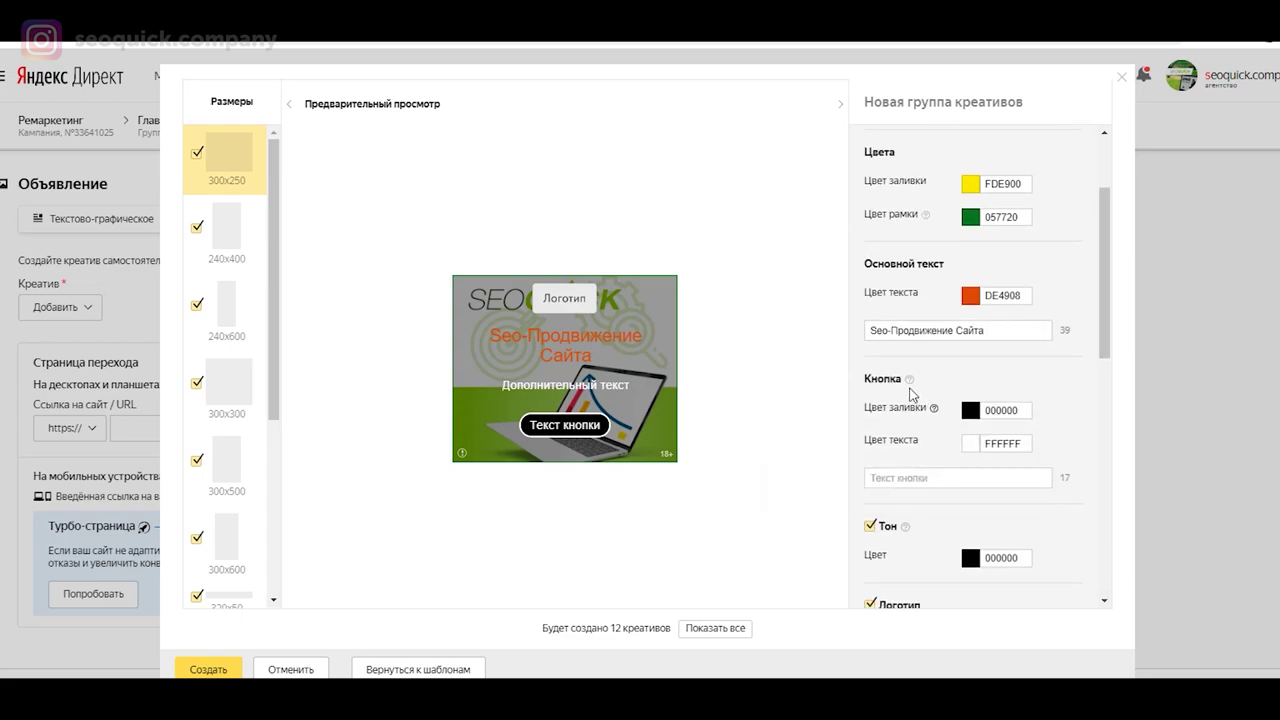
pyautogui.click(888, 478)
pyautogui.write('Полу')
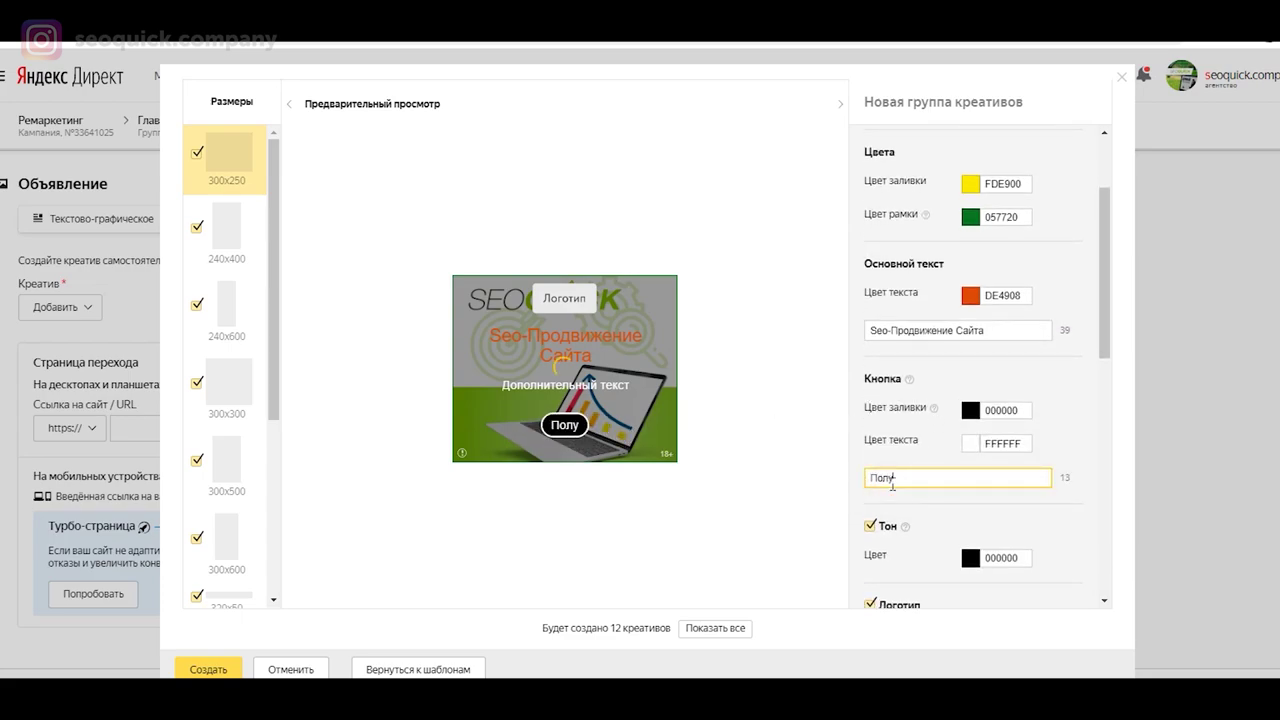
pyautogui.write('чить Пре')
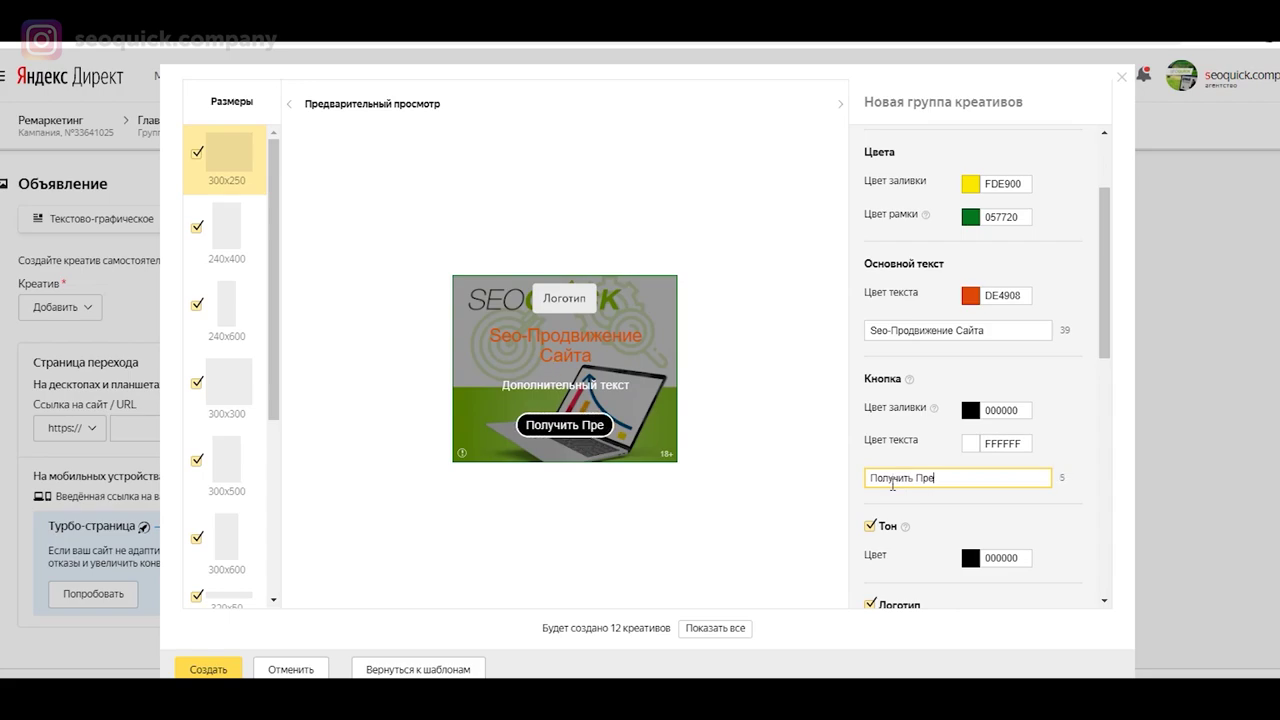
pyautogui.write('дложение')
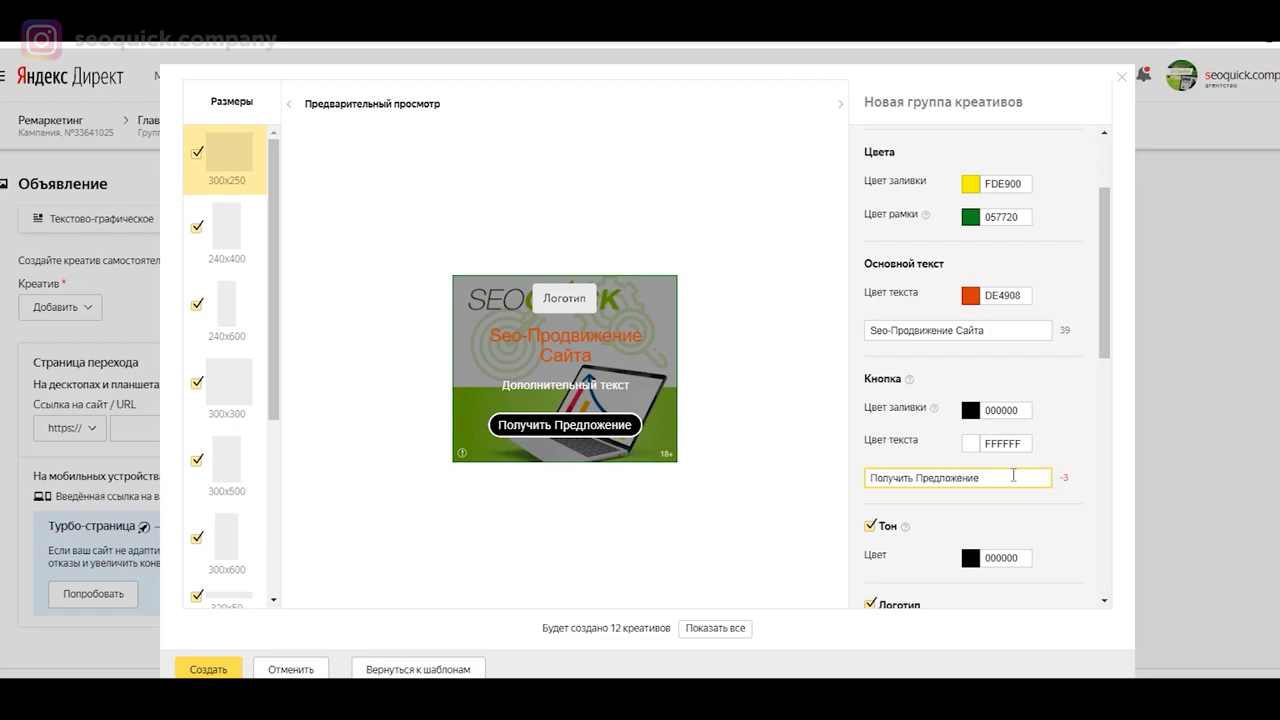
pyautogui.moveTo(1040, 485); pyautogui.dragTo(774, 503)
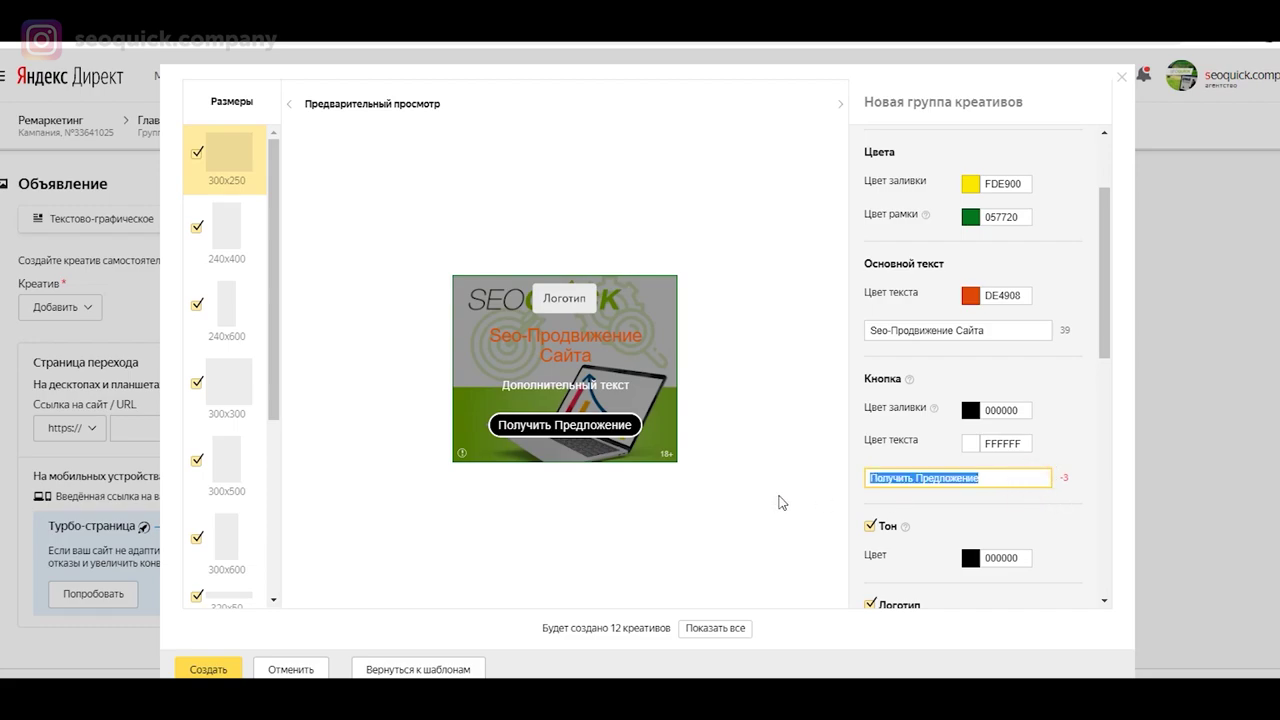
pyautogui.write('Заказать')
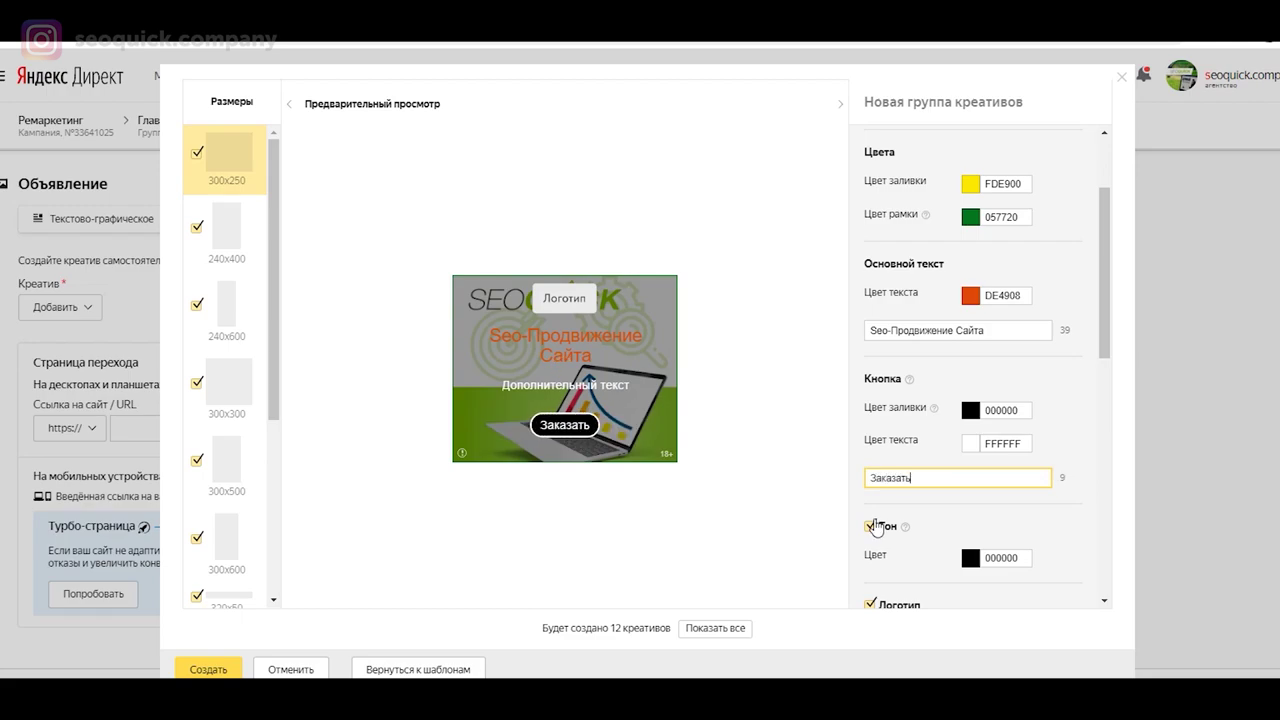
# Step: Set the button's fill colour to the light green B3F738
pyautogui.click(970, 410)
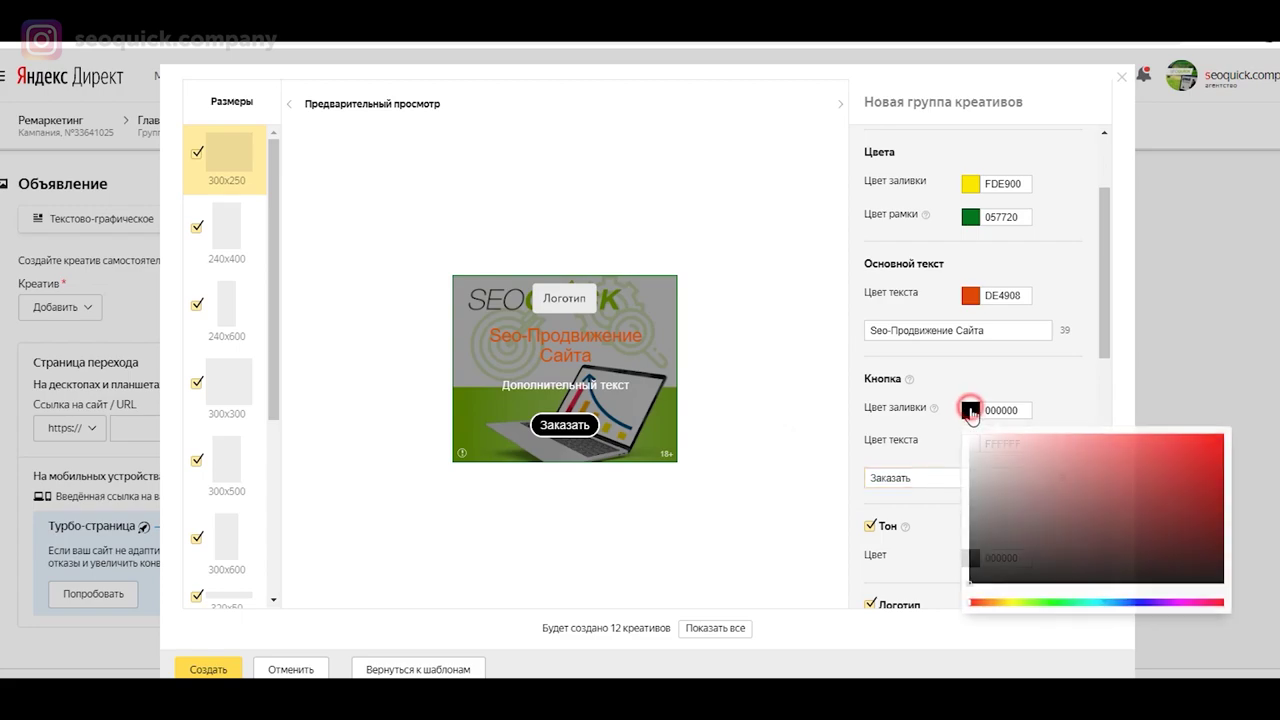
pyautogui.click(1028, 602)
pyautogui.click(1172, 457)
pyautogui.click(1171, 455)
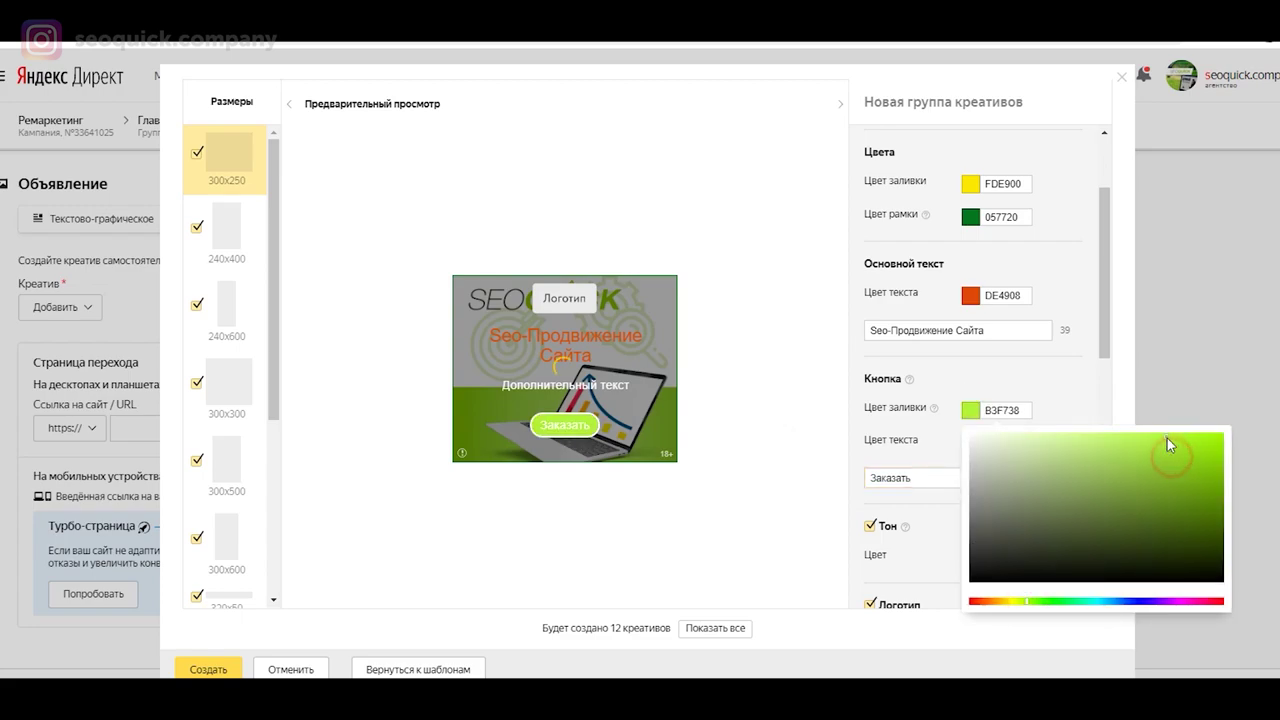
pyautogui.click(905, 448)
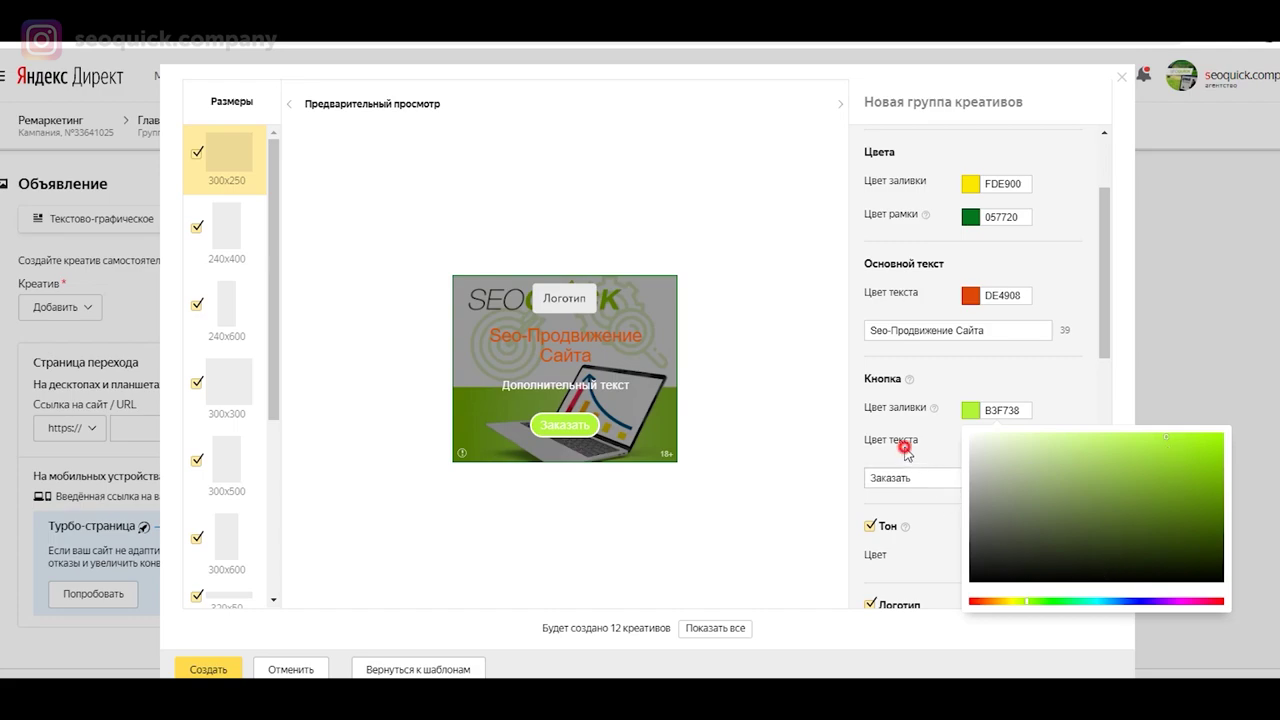
# Step: Set the button's text colour to the bright orange FF5B03
pyautogui.click(971, 443)
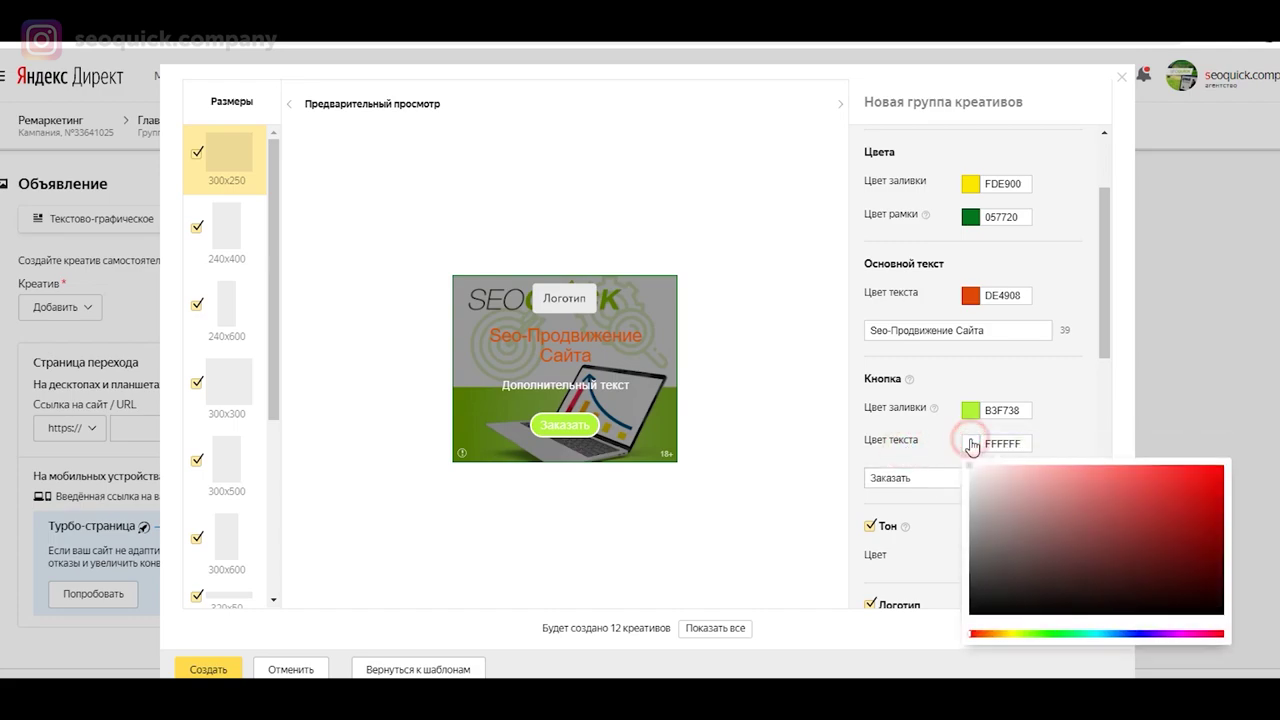
pyautogui.click(985, 636)
pyautogui.click(1214, 482)
pyautogui.moveTo(1217, 487); pyautogui.dragTo(1225, 466)
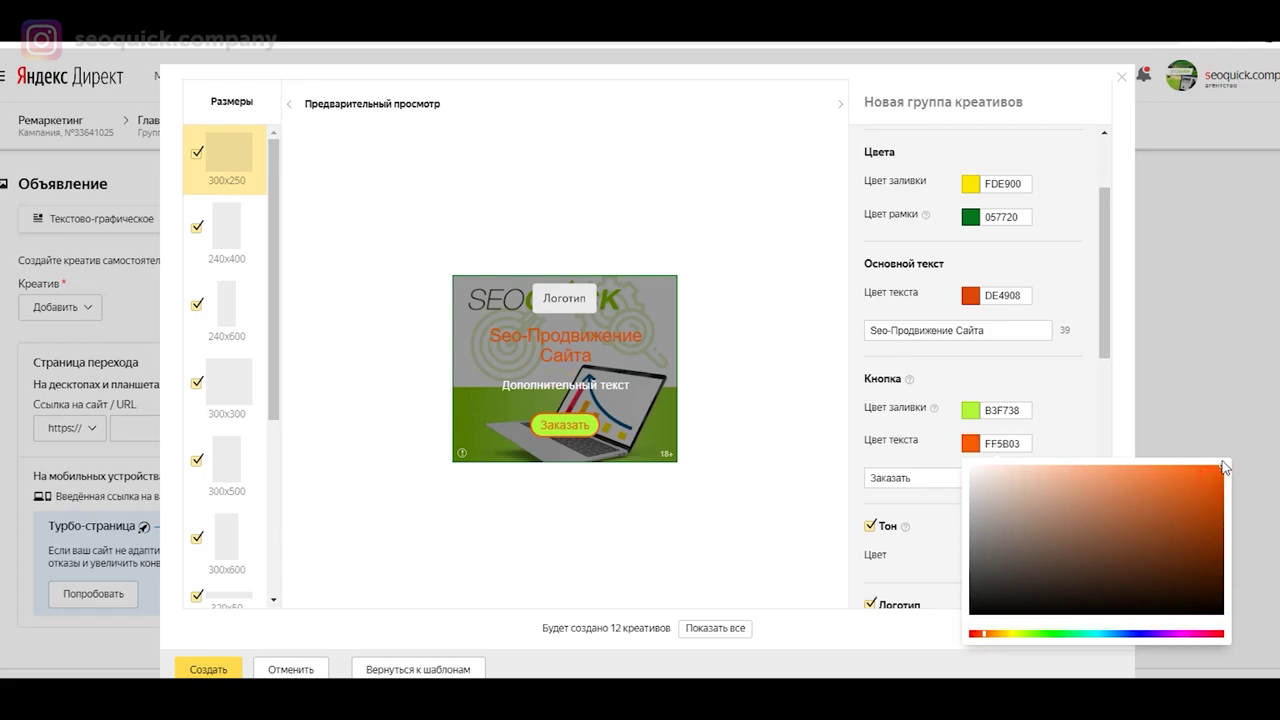
pyautogui.click(800, 441)
# Step: Try the grey 645D5D as the image's tone colour and switch the tone overlay off
pyautogui.scroll(-1, 1013, 285)
pyautogui.scroll(-3, 1013, 285)
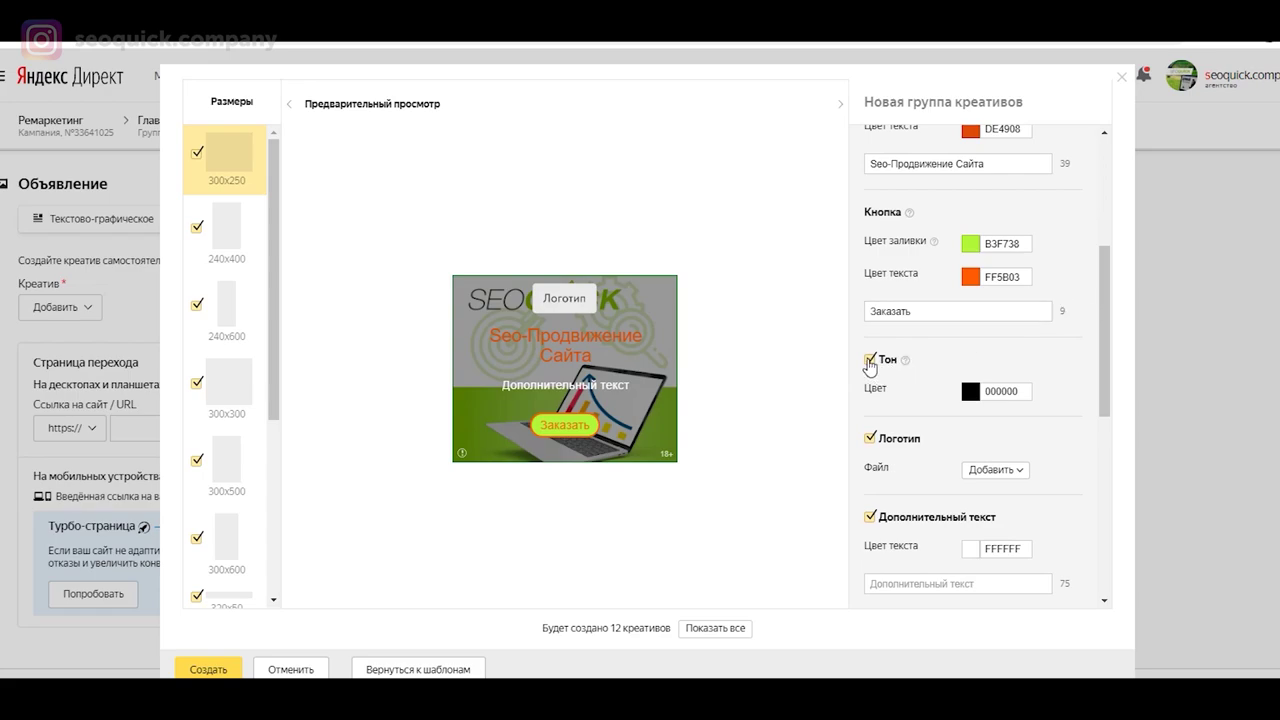
pyautogui.click(972, 393)
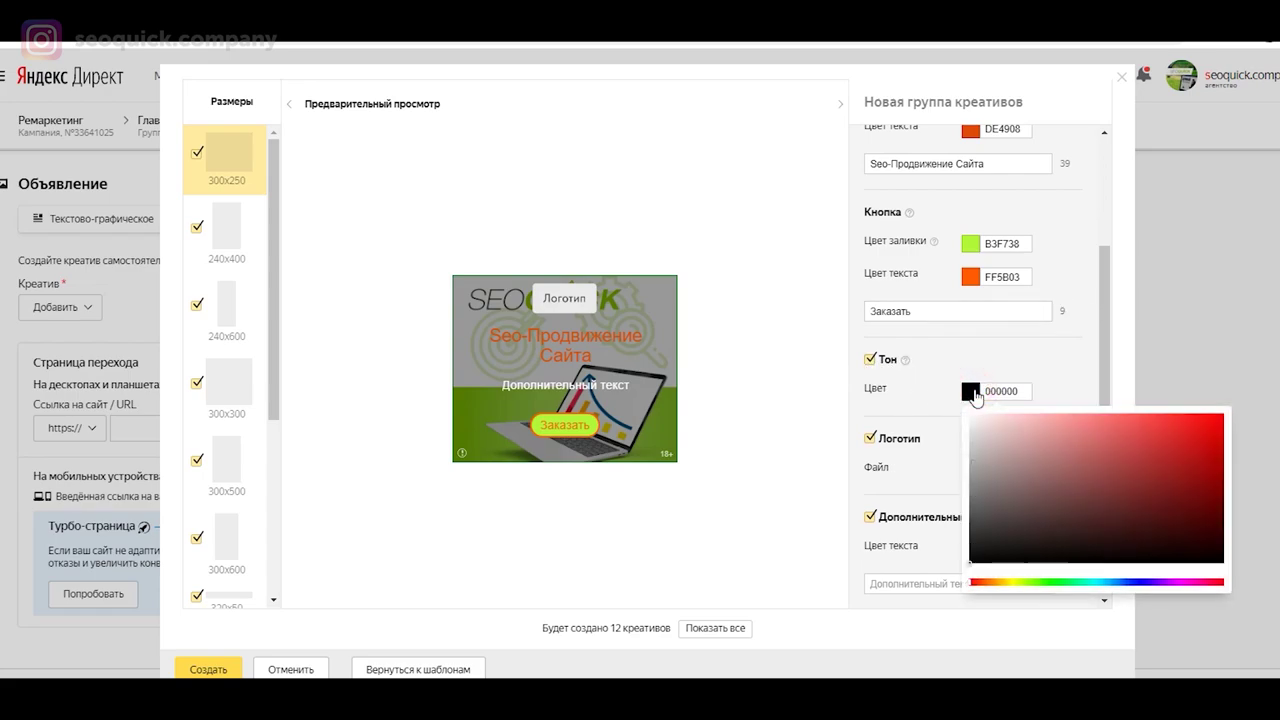
pyautogui.click(978, 443)
pyautogui.moveTo(978, 440)
pyautogui.mouseDown()
pyautogui.moveTo(1007, 493)
pyautogui.moveTo(1012, 456)
pyautogui.moveTo(988, 504)
pyautogui.mouseUp()
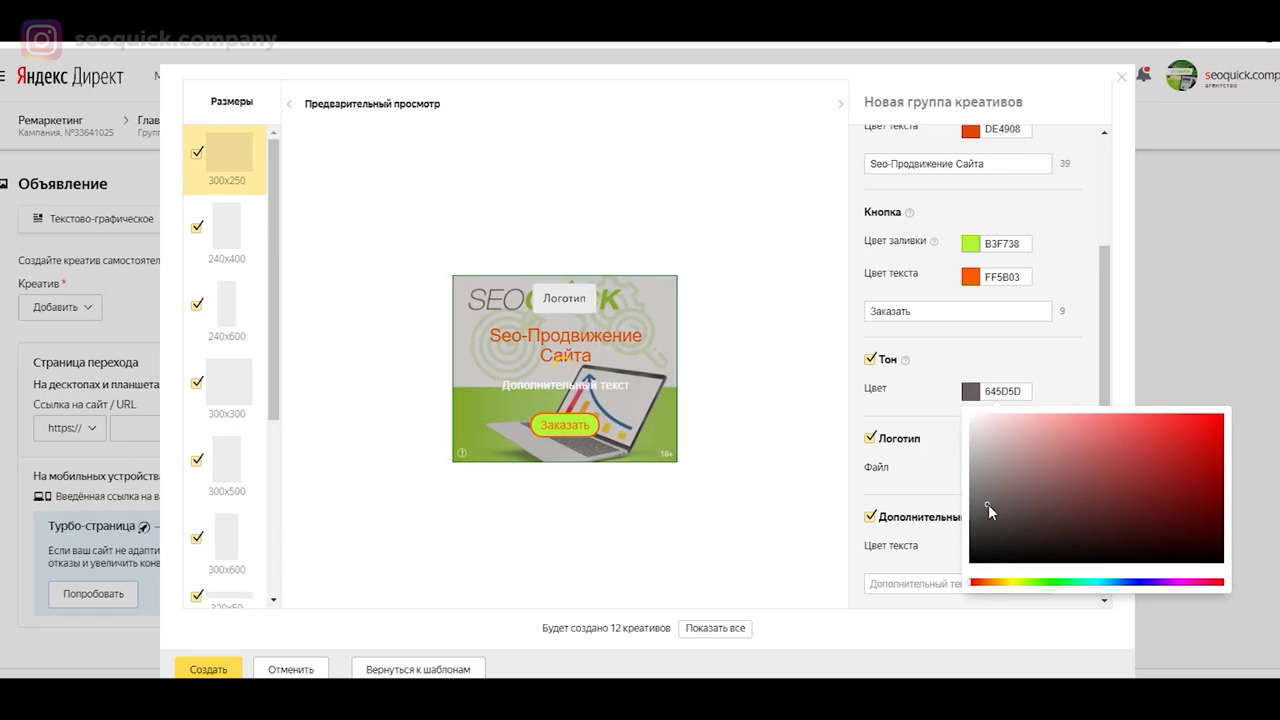
pyautogui.click(836, 490)
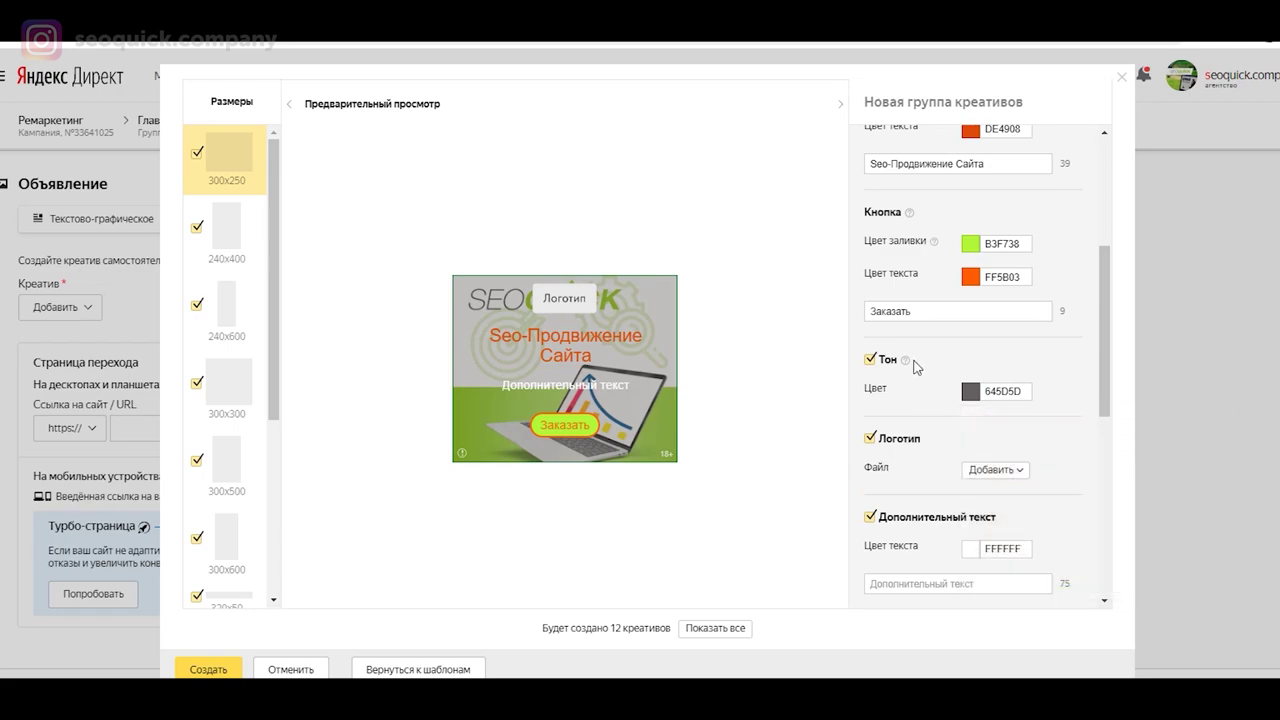
pyautogui.scroll(-1, 905, 340)
pyautogui.click(882, 283)
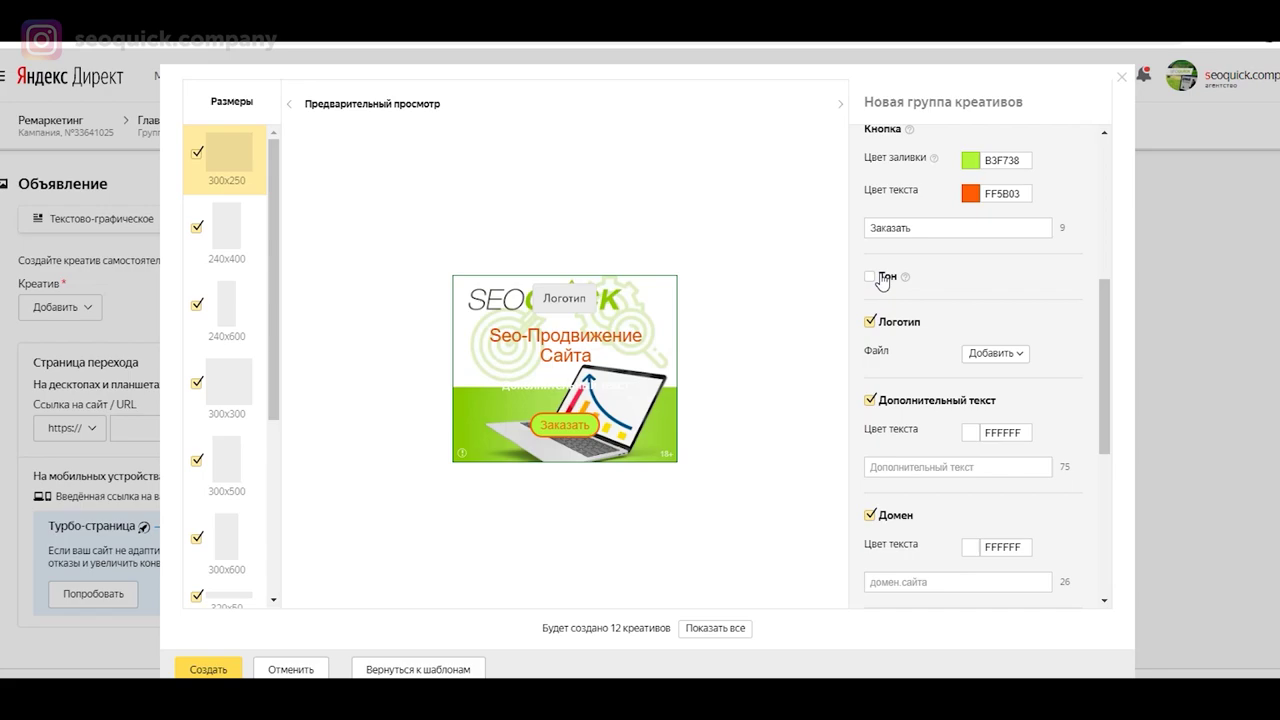
# Step: Change the button's fill colour to the orange FF7100 and its text colour to the dark green 145003
pyautogui.scroll(2, 980, 286)
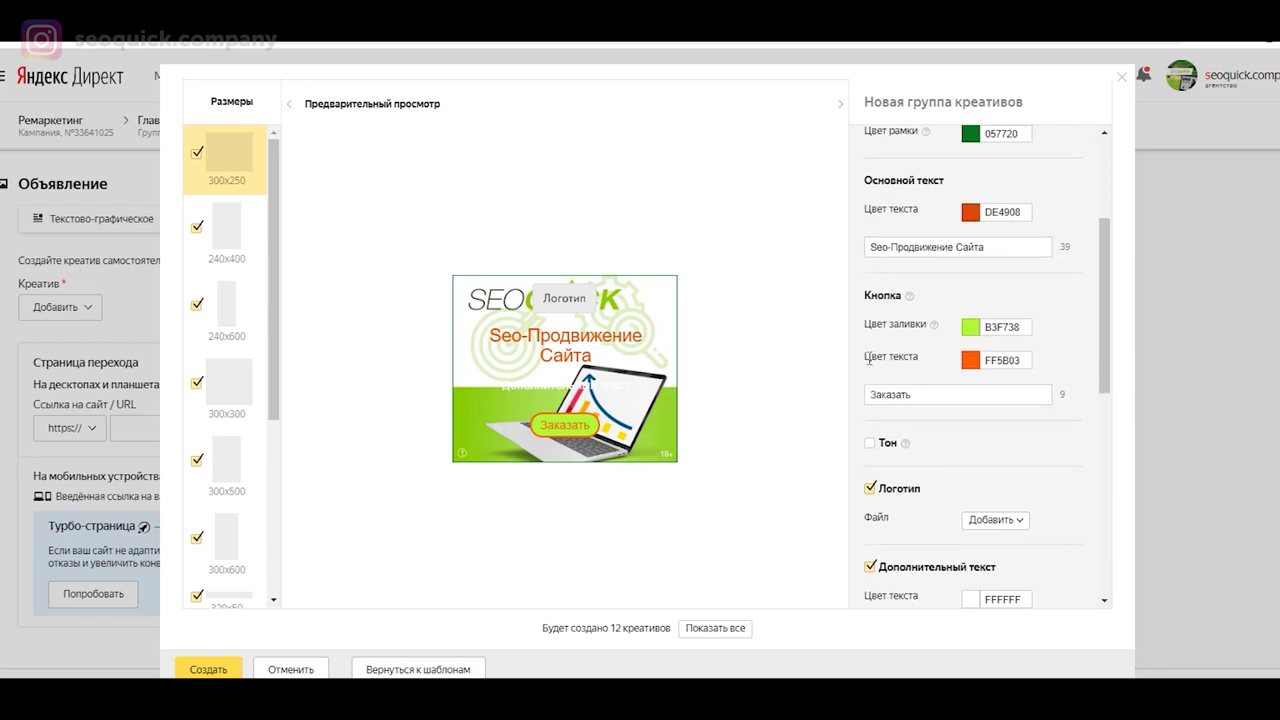
pyautogui.click(972, 328)
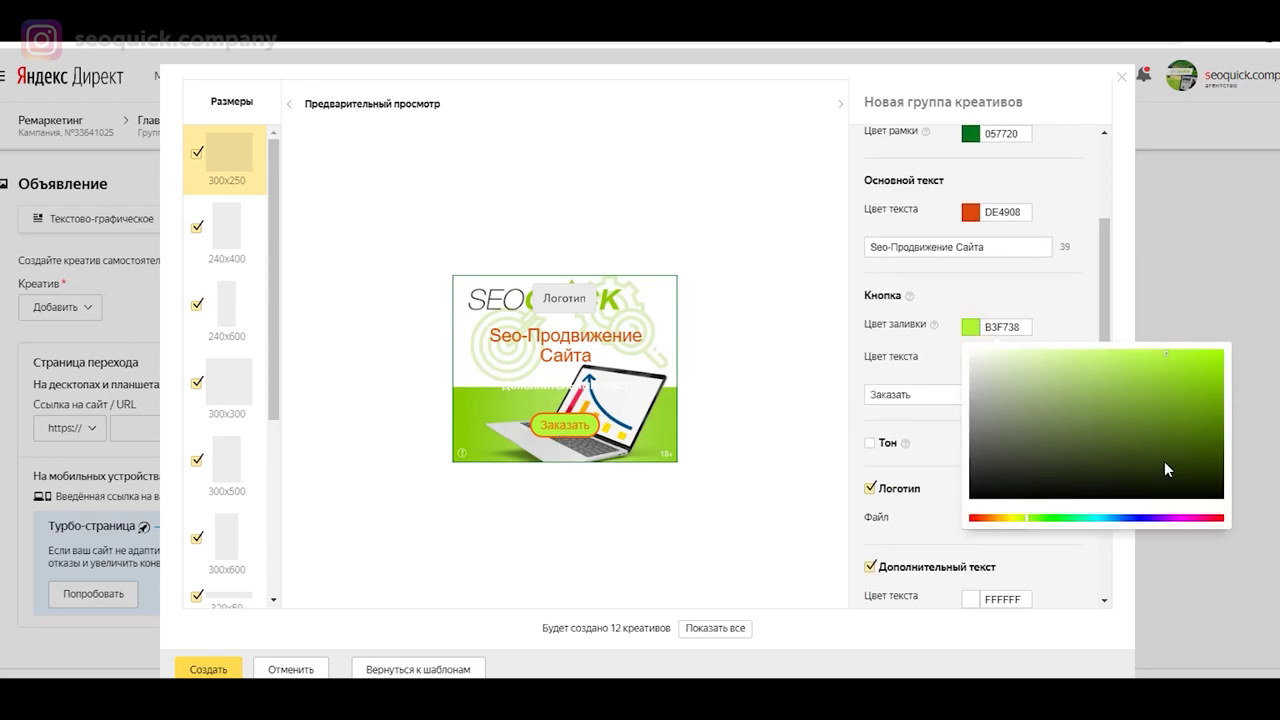
pyautogui.click(1190, 428)
pyautogui.moveTo(1190, 412)
pyautogui.mouseDown()
pyautogui.moveTo(1191, 392)
pyautogui.moveTo(1206, 422)
pyautogui.moveTo(1222, 347)
pyautogui.moveTo(806, 449)
pyautogui.mouseUp()
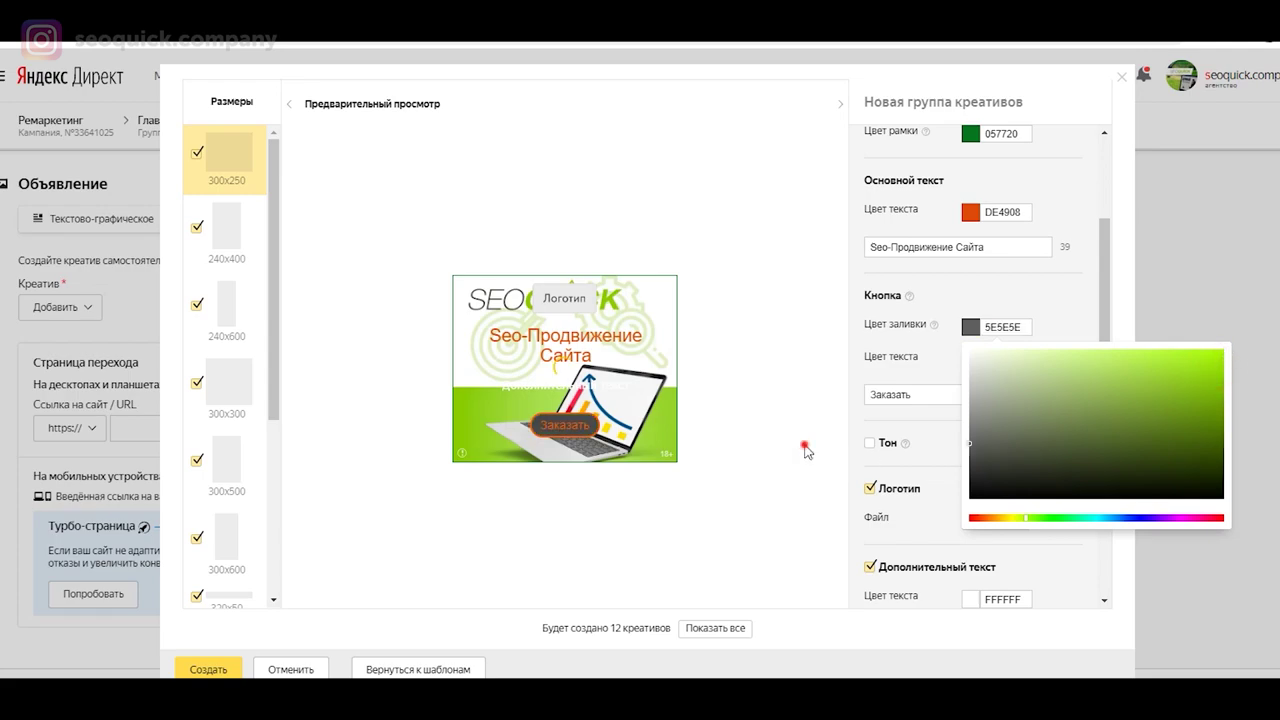
pyautogui.click(807, 449)
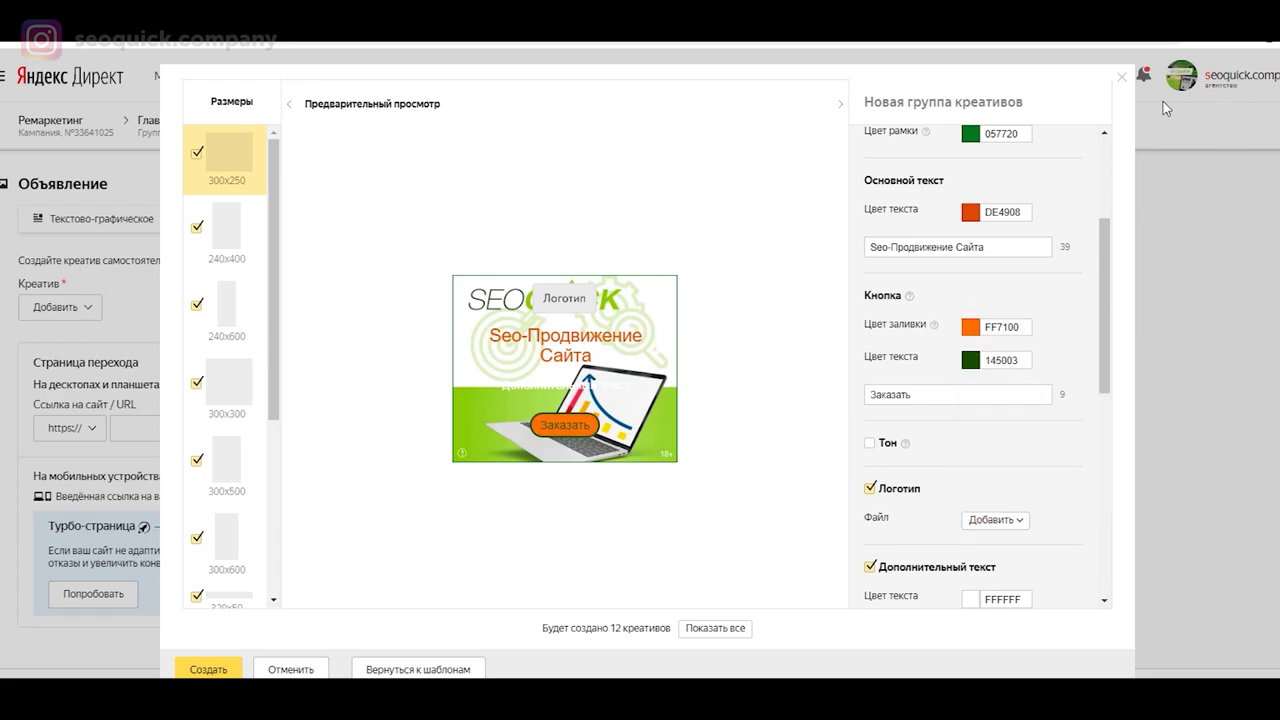
# Step: Preview the creative without the logo, enable the logo again and examine the options for adding a logo file
pyautogui.scroll(-3, 912, 517)
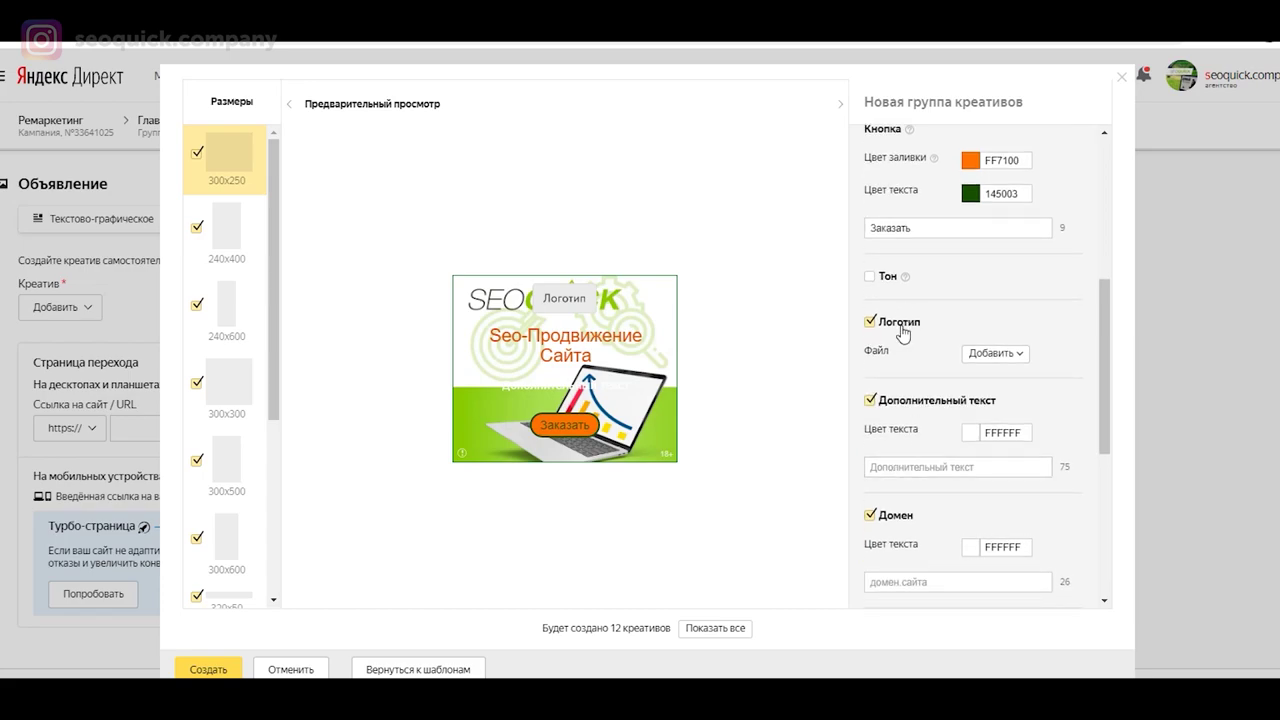
pyautogui.click(902, 328)
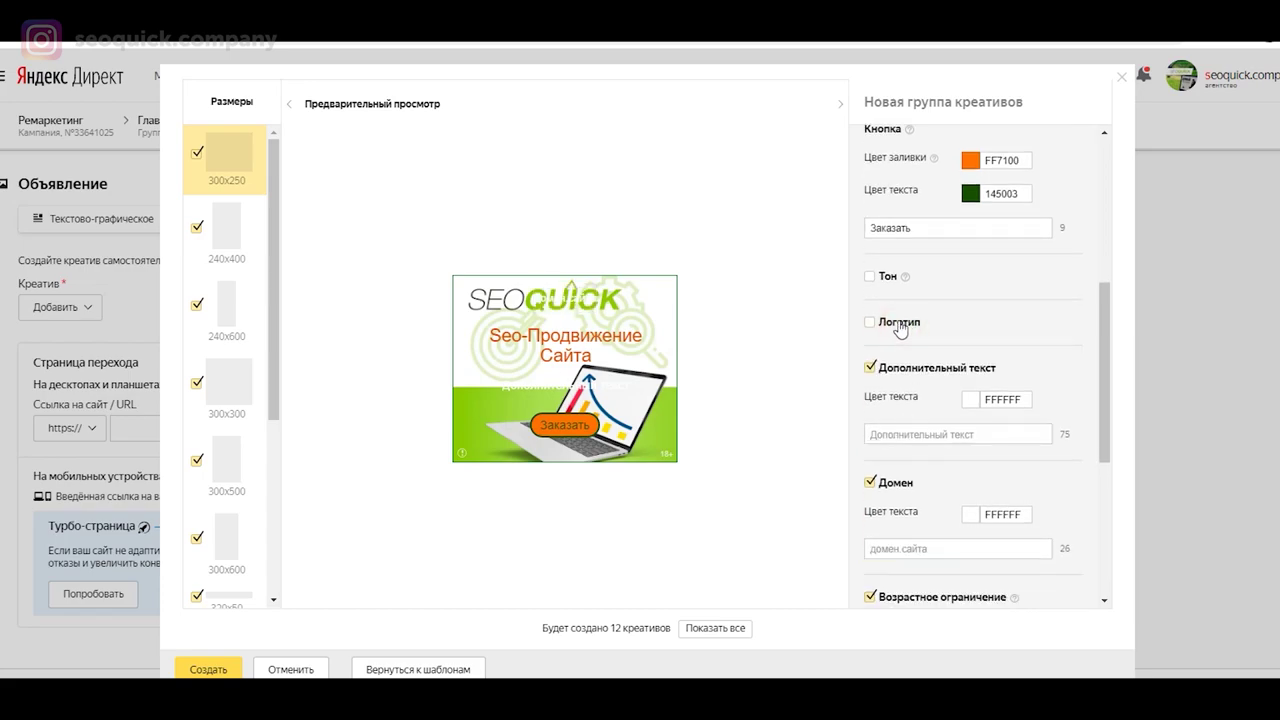
pyautogui.click(899, 325)
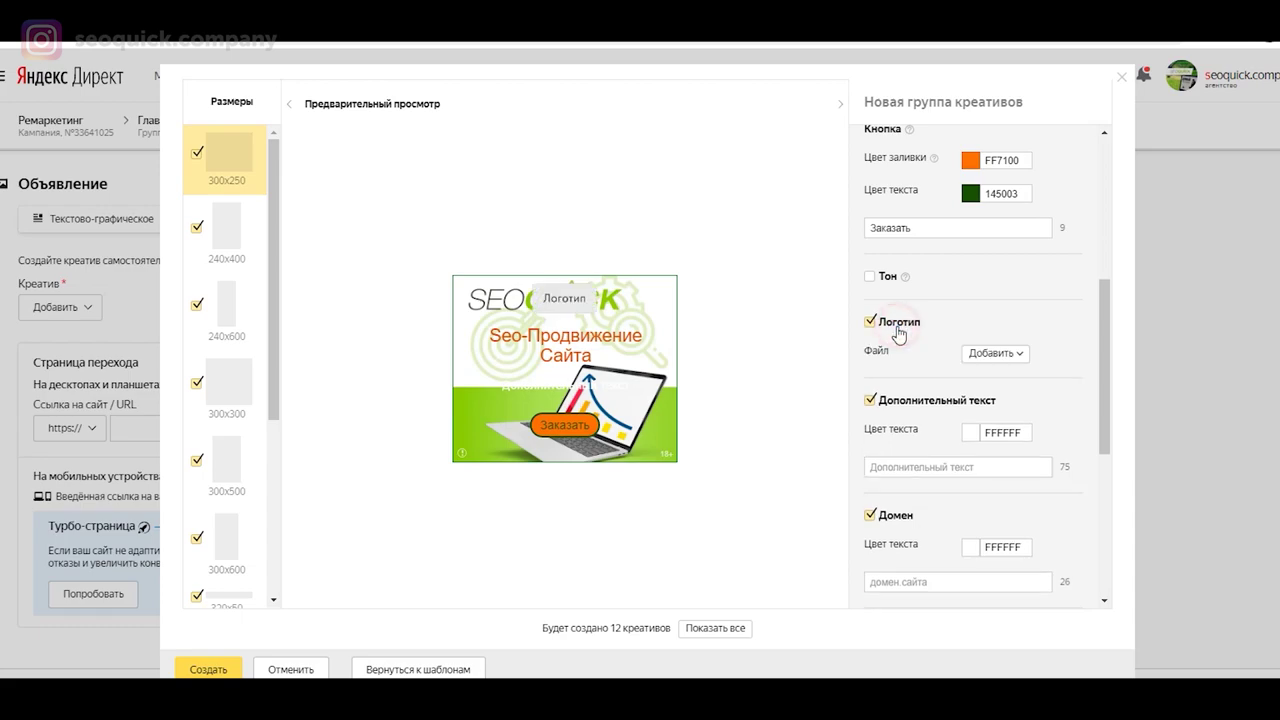
pyautogui.click(1015, 356)
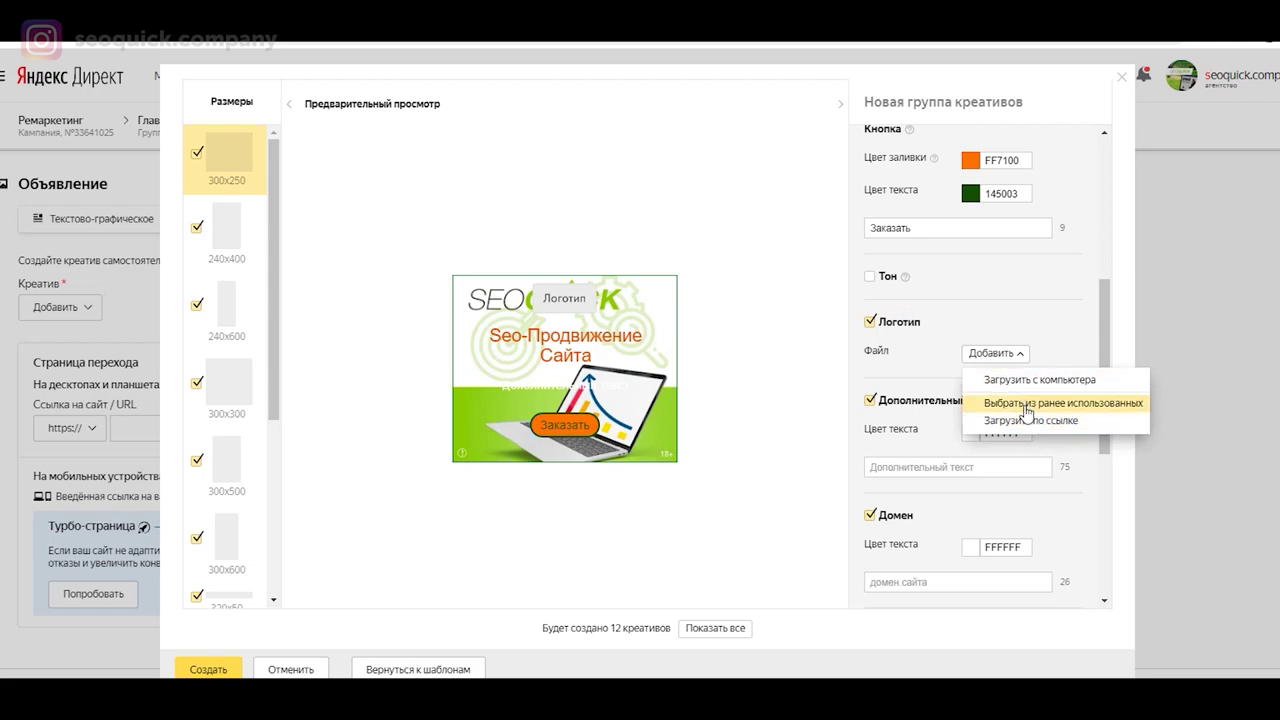
pyautogui.press('Escape')
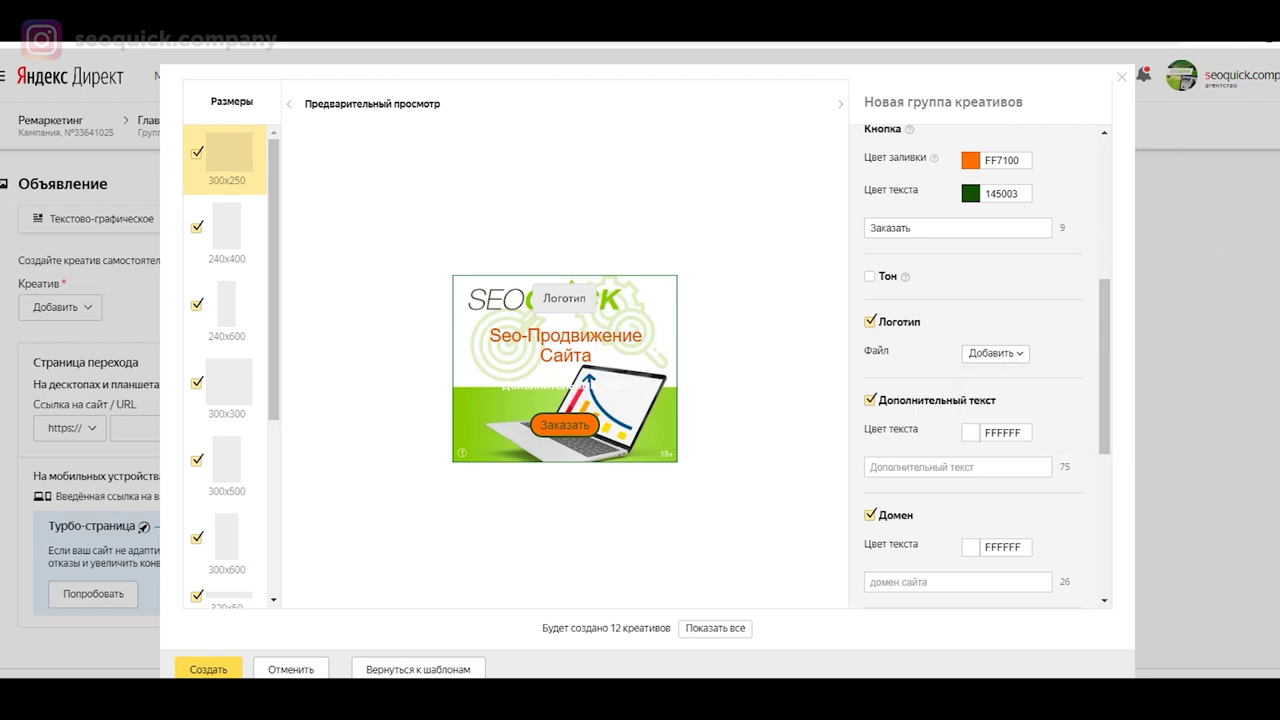
# Step: Load the SEOquick logo into the creative from the image link copied off the opened logo picture
pyautogui.click(998, 357)
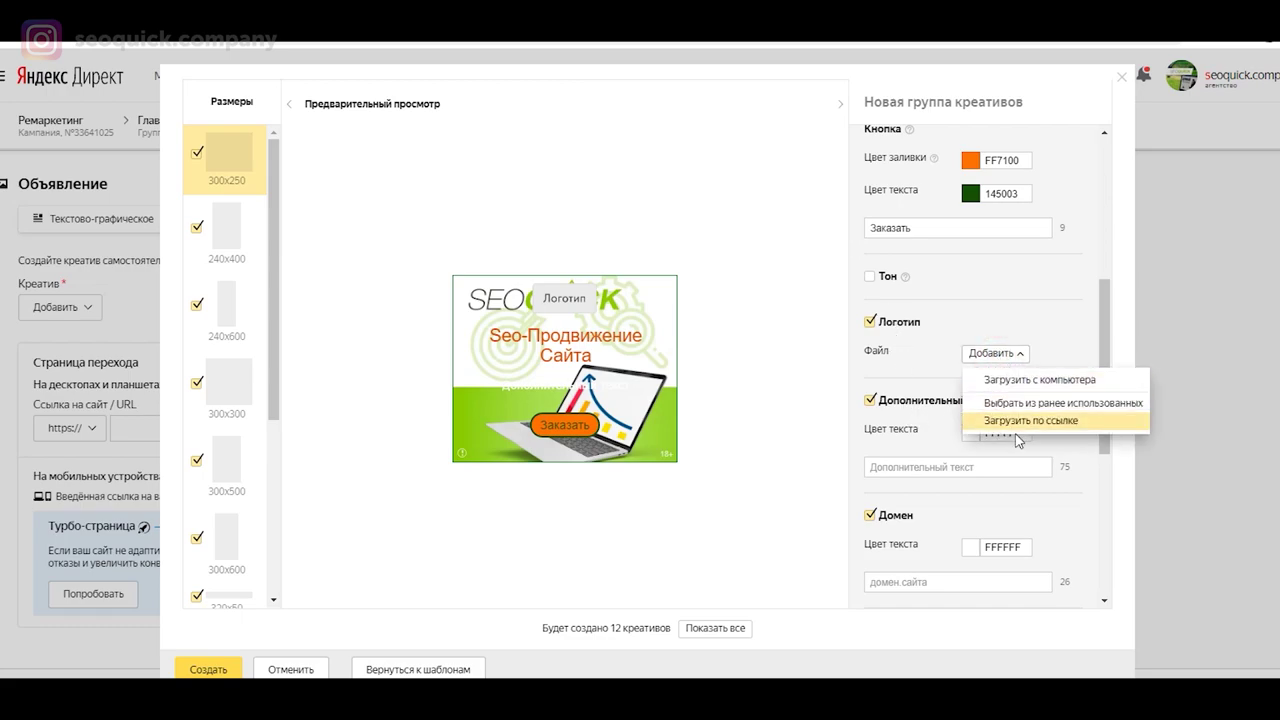
pyautogui.click(1015, 422)
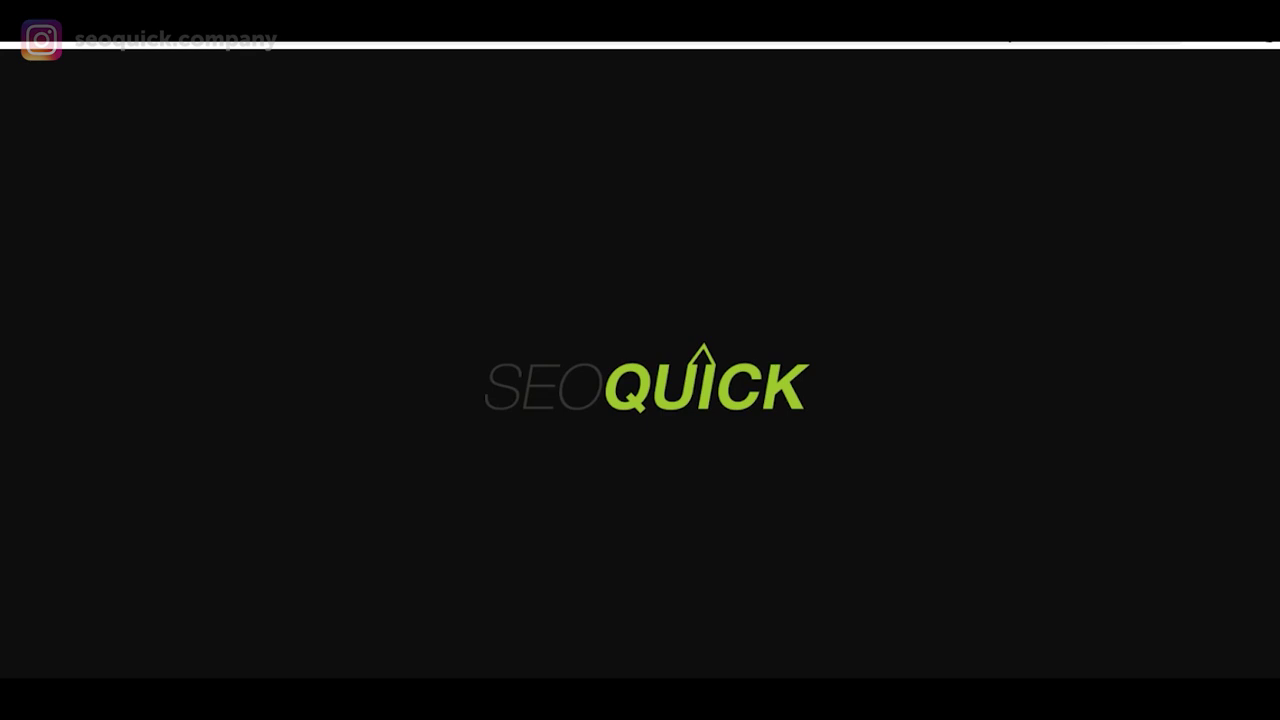
pyautogui.rightClick(392, 42)
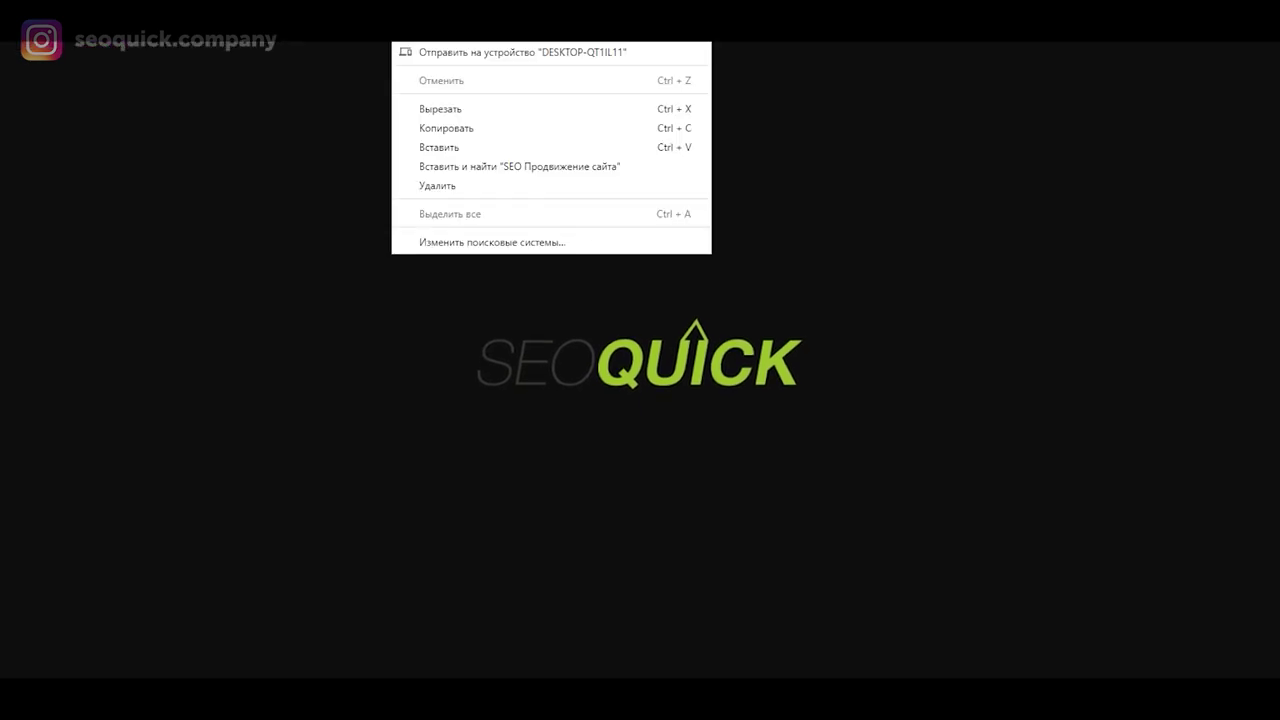
pyautogui.click(451, 146)
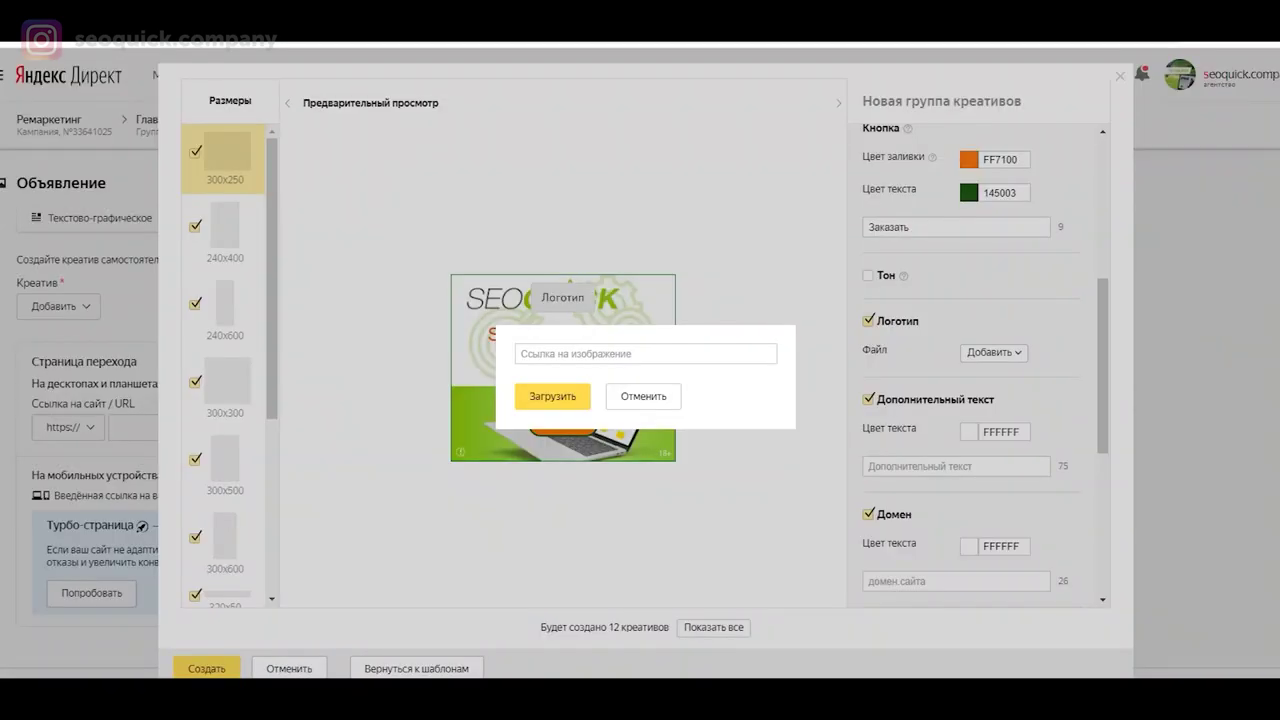
pyautogui.click(537, 350)
pyautogui.rightClick(540, 348)
pyautogui.click(600, 460)
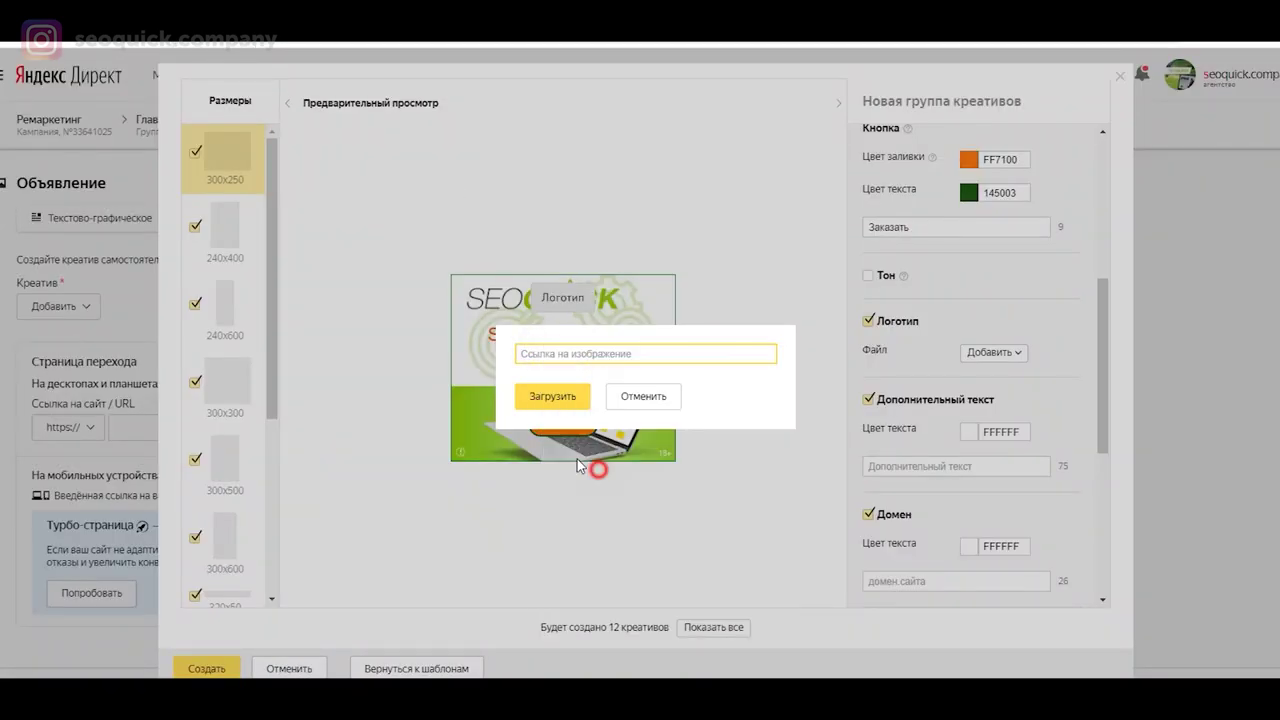
pyautogui.click(530, 397)
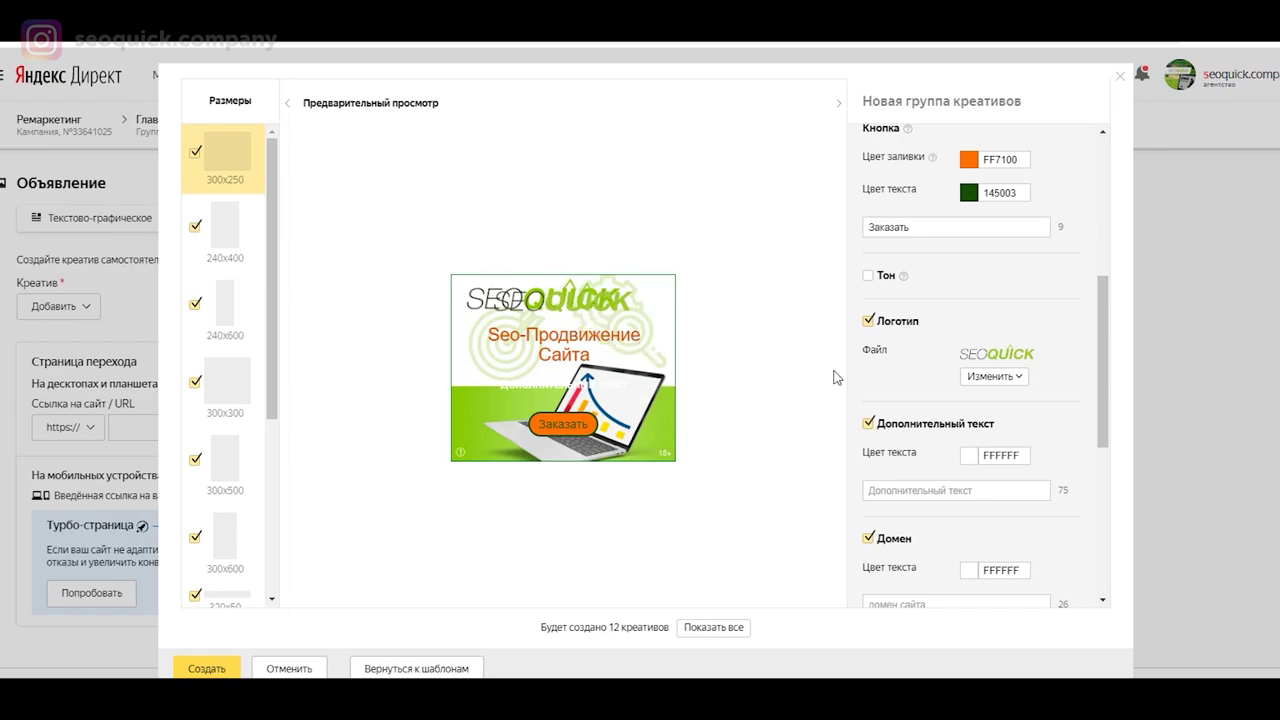
# Step: Switch the logo off and set the additional text to "Рассчитаем вложения на SEO. Соберем список ключей, проведем аудит сайта" in the near-black 030303
pyautogui.click(893, 322)
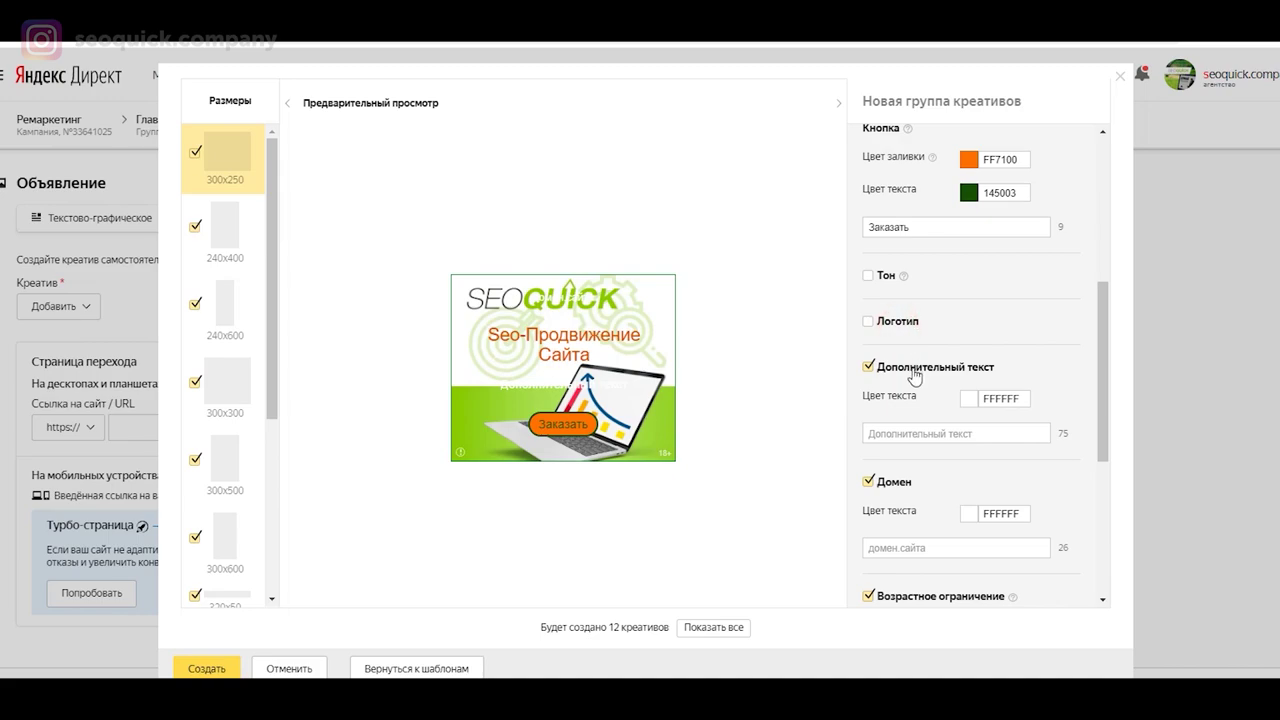
pyautogui.click(920, 433)
pyautogui.write('Рассчитаем вложения на SEO. Соберем список ключей, проведем аудит сайта')
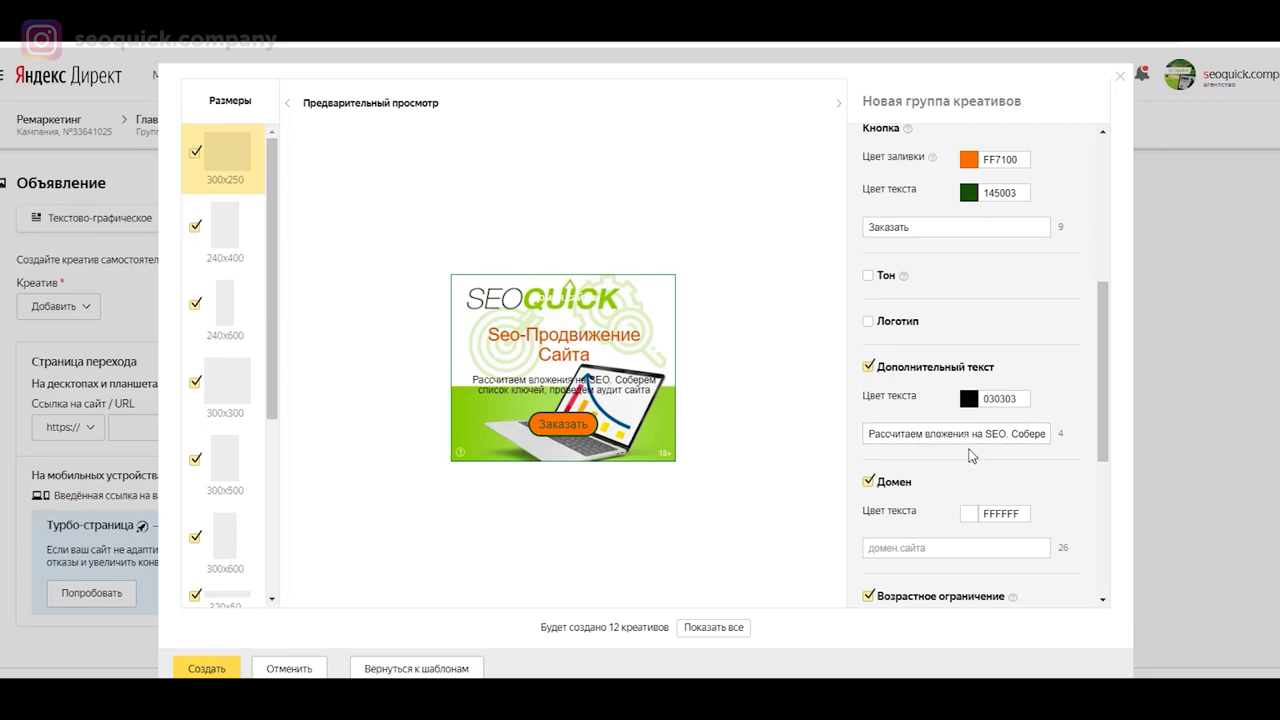
# Step: Compare the creative with and without the domain and set the domain's text colour to the near-black 0D0D0D
pyautogui.scroll(-2, 948, 470)
pyautogui.scroll(-1, 920, 318)
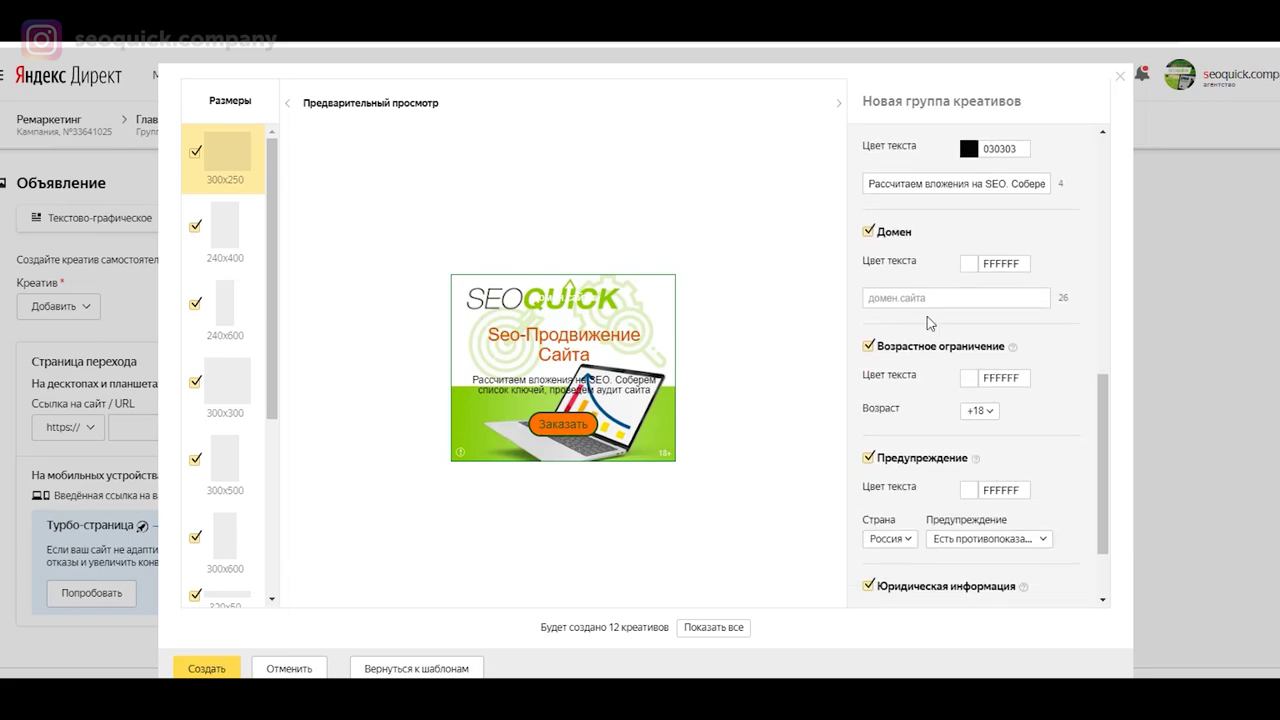
pyautogui.click(891, 236)
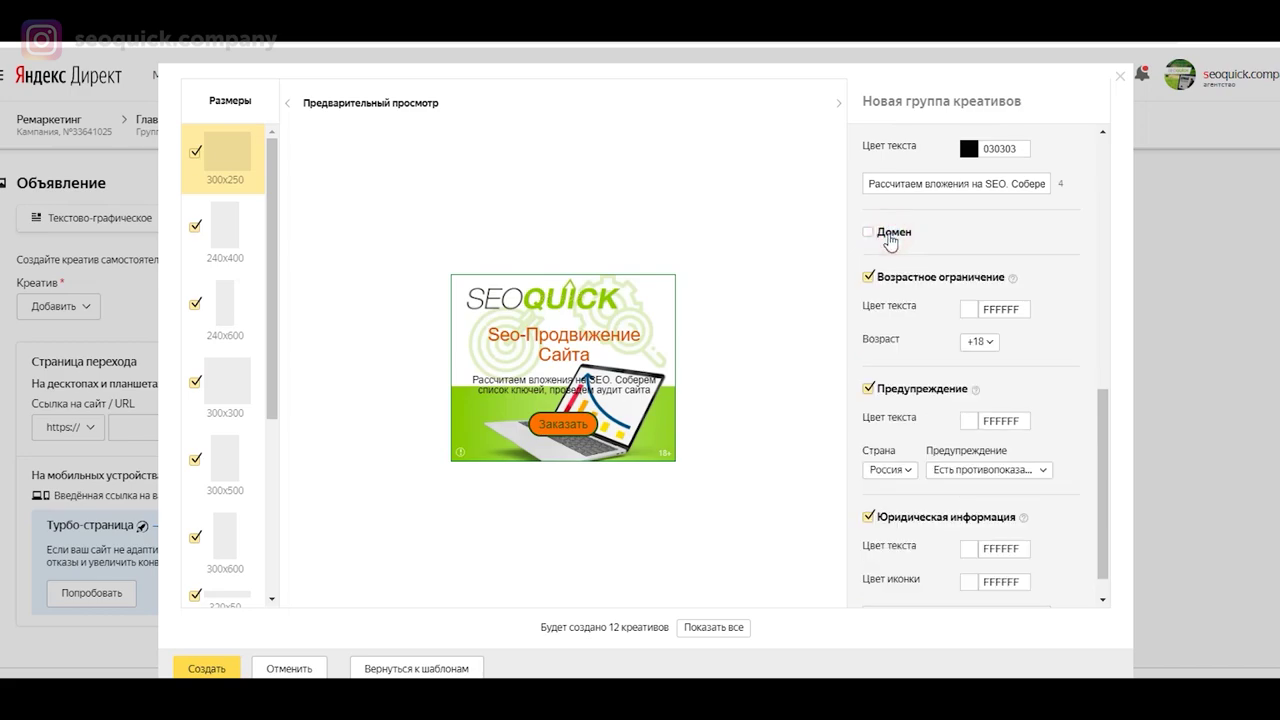
pyautogui.click(890, 236)
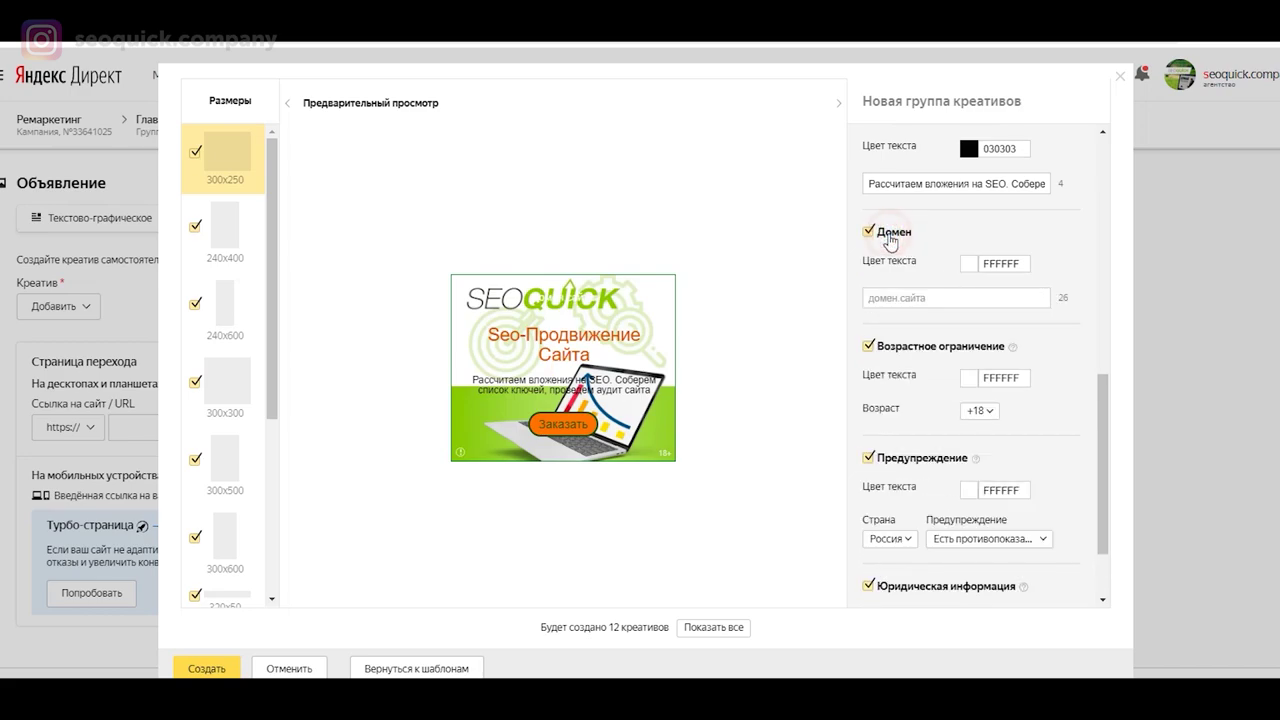
pyautogui.click(968, 264)
pyautogui.click(968, 428)
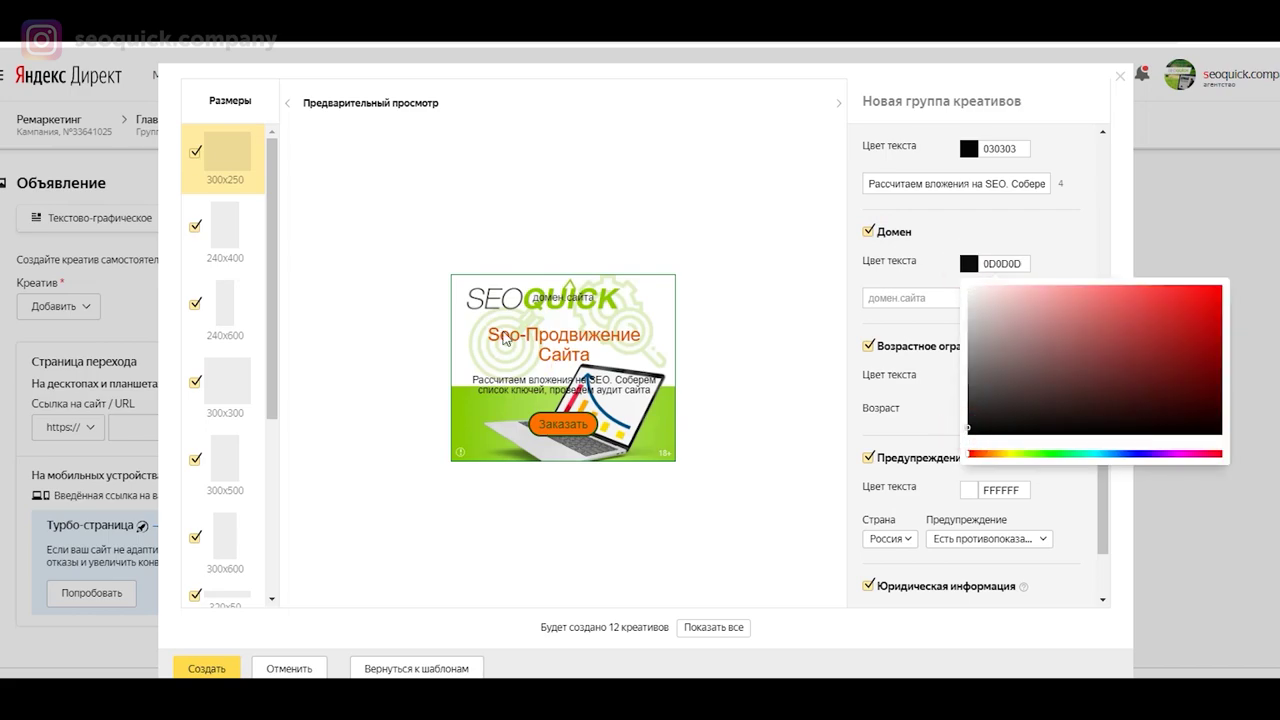
pyautogui.click(866, 298)
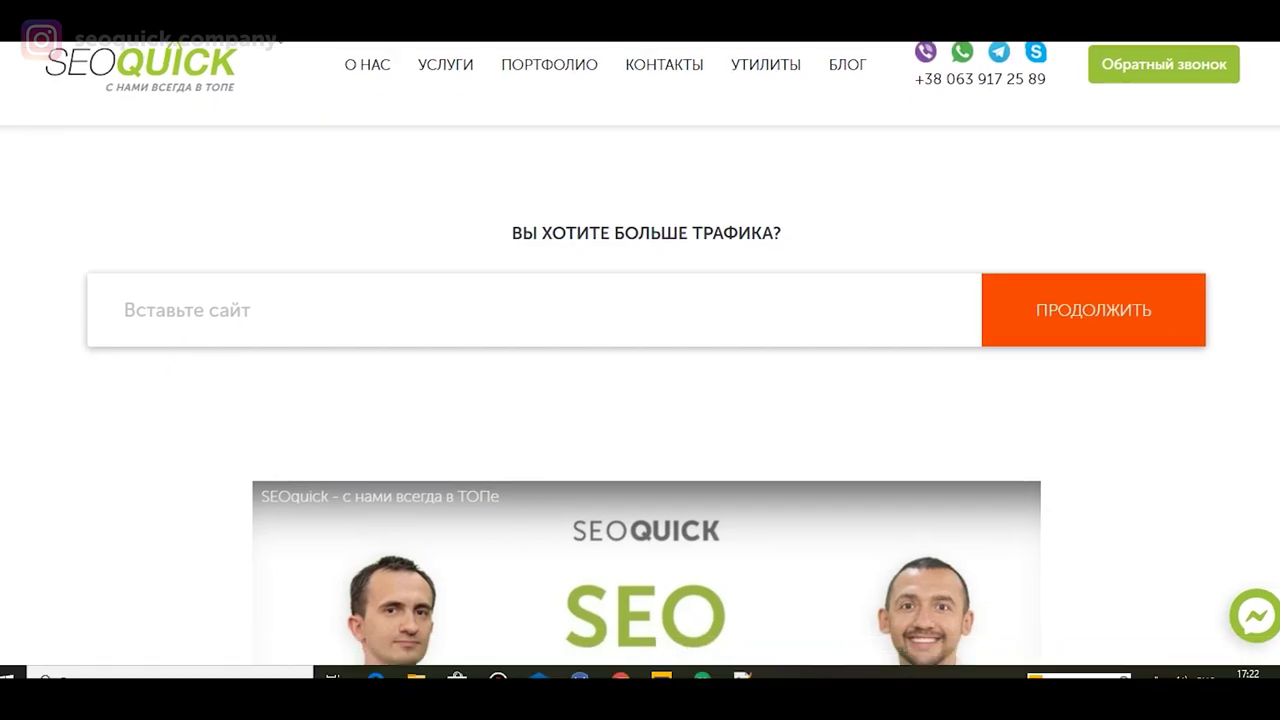
pyautogui.rightClick(158, 80)
pyautogui.click(222, 113)
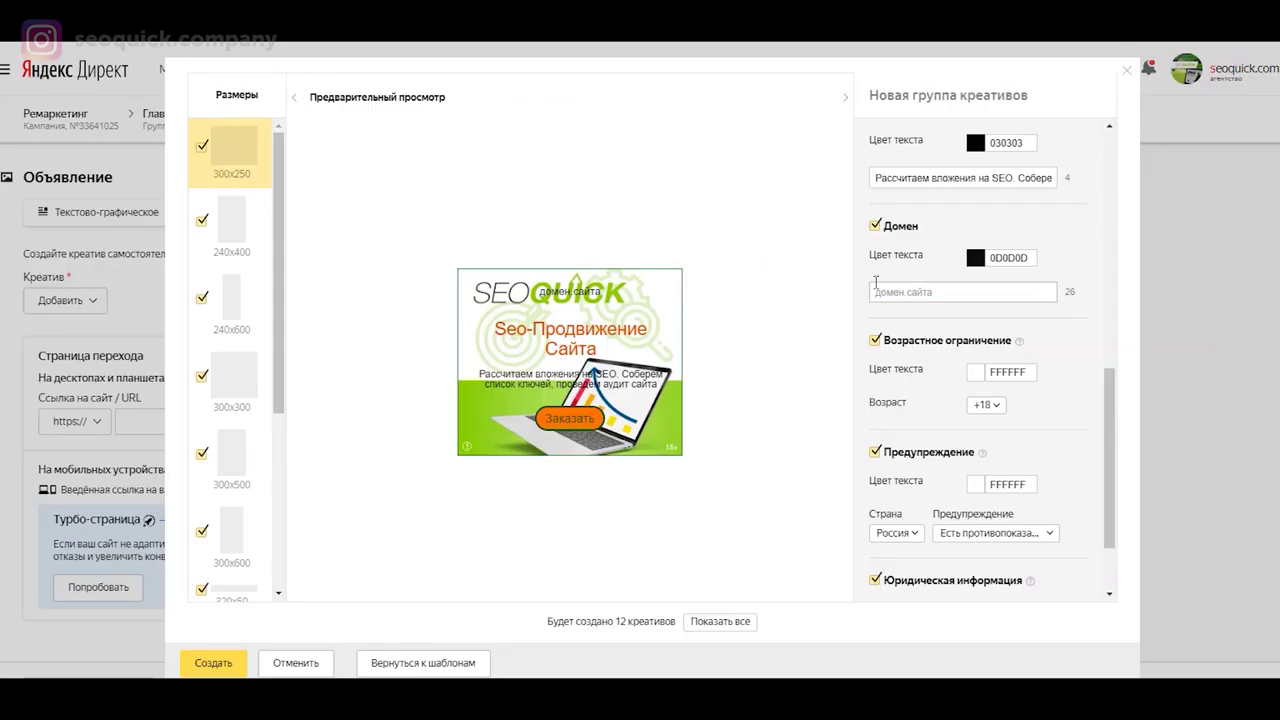
pyautogui.rightClick(909, 290)
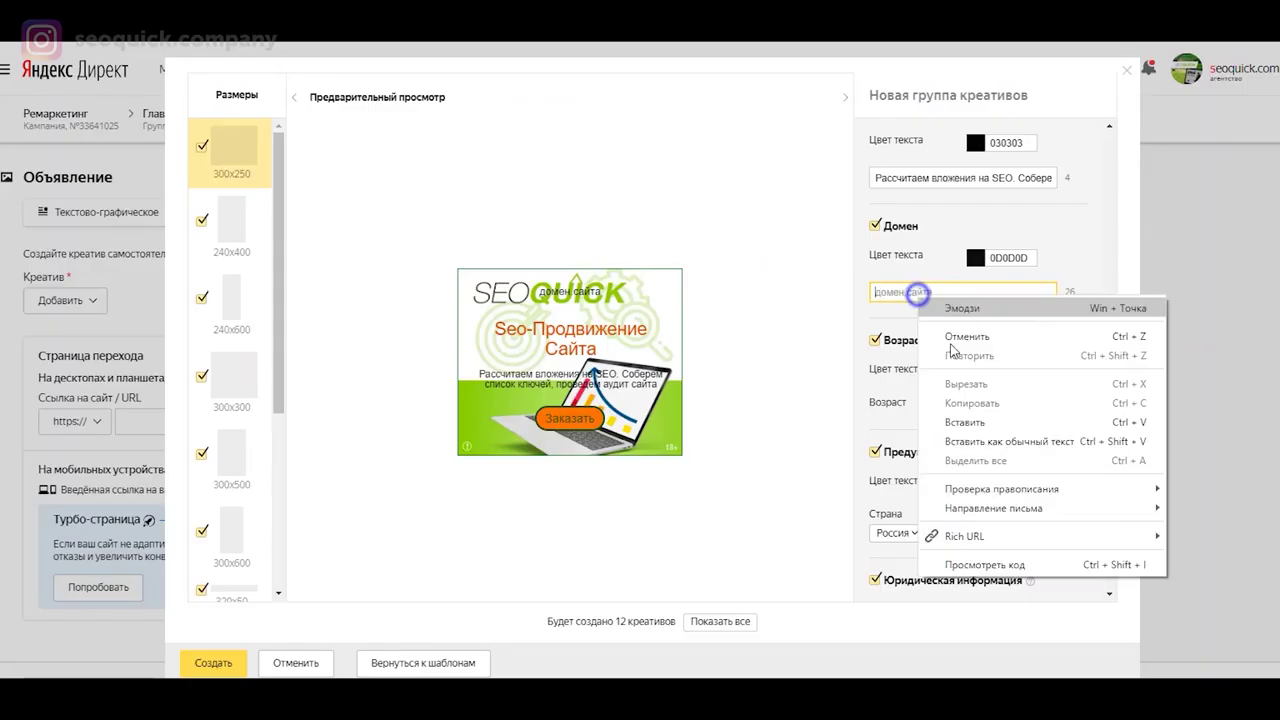
pyautogui.click(963, 420)
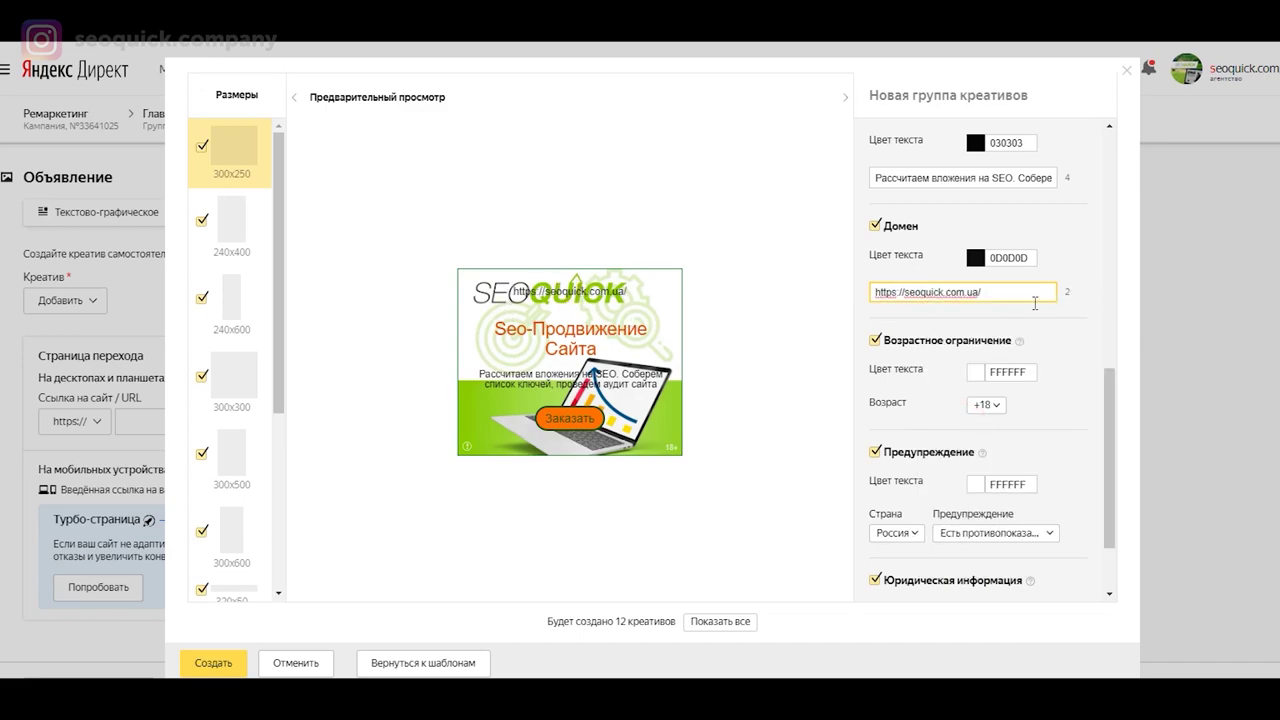
pyautogui.click(912, 228)
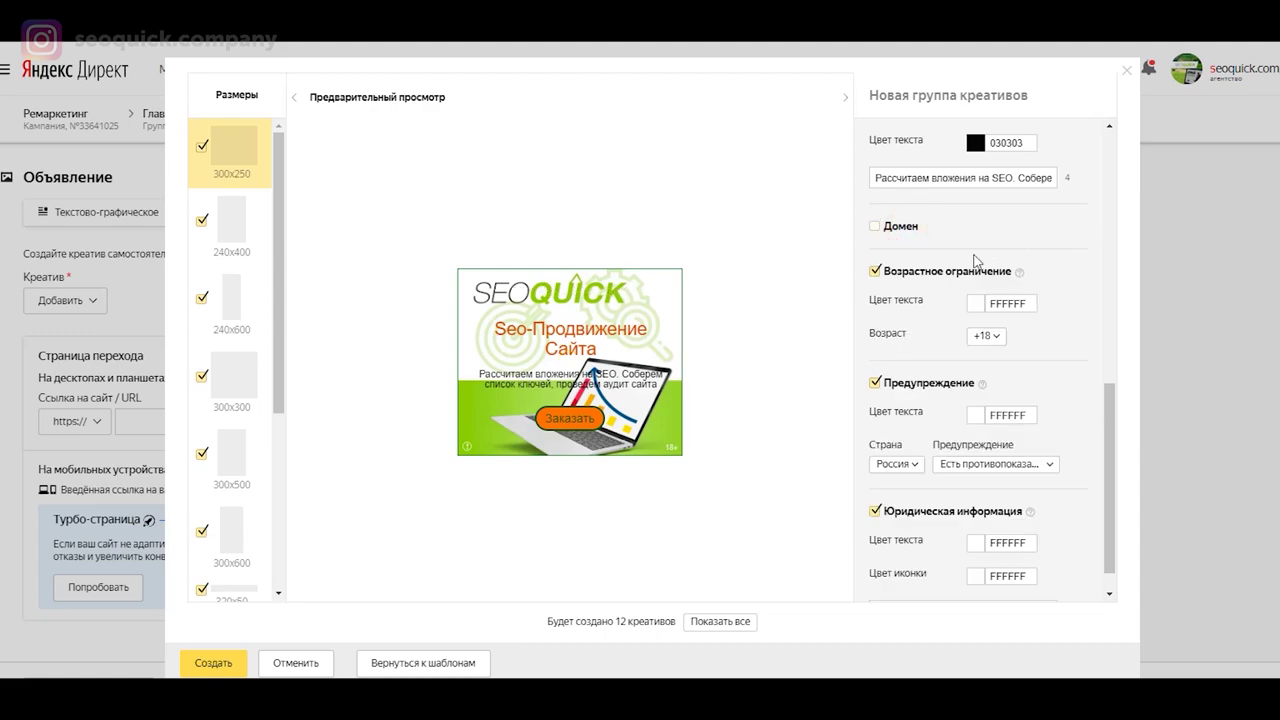
# Step: Read the explanation of the age restriction and look at the colour choices for its text
pyautogui.click(1019, 273)
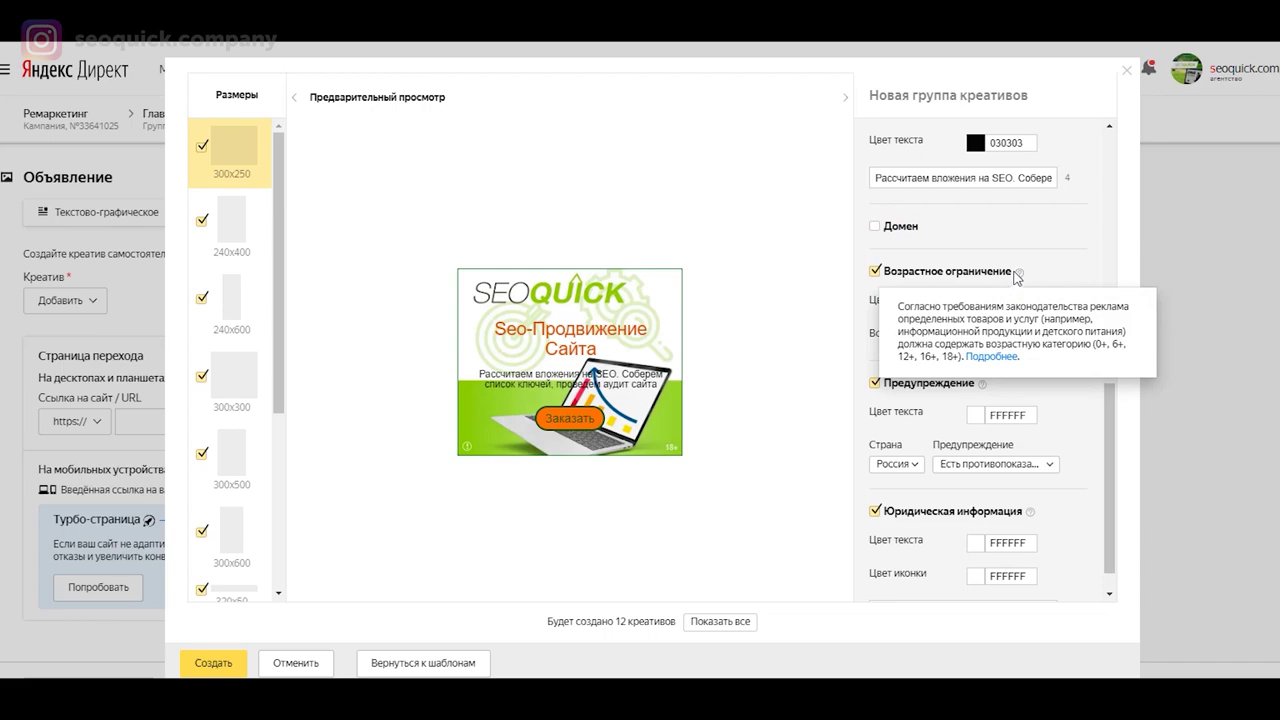
pyautogui.click(1018, 275)
pyautogui.click(1021, 275)
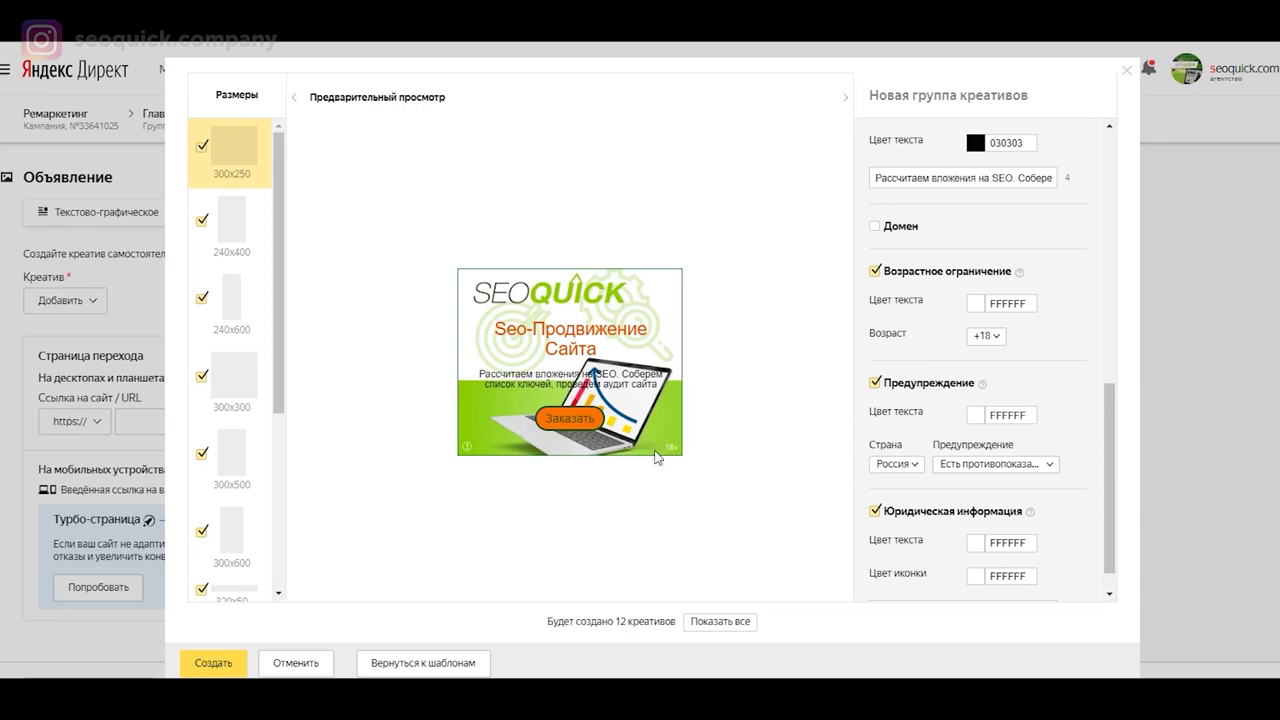
pyautogui.click(975, 304)
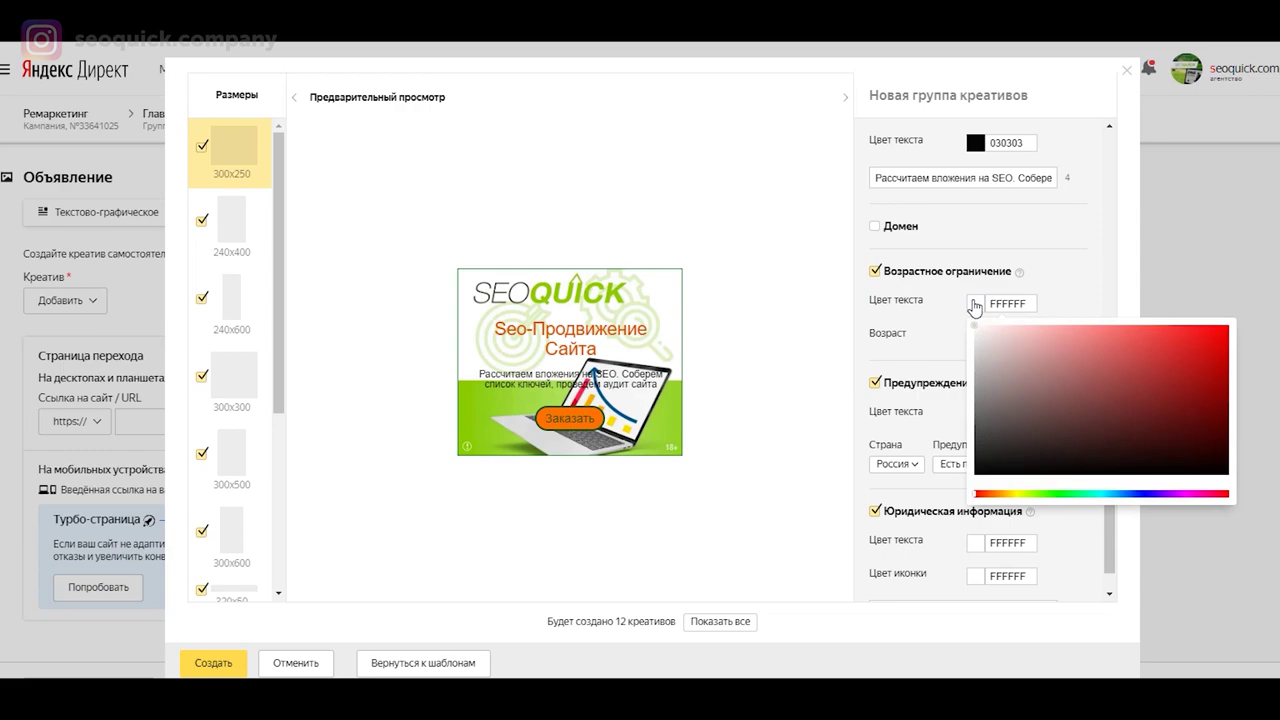
pyautogui.click(797, 320)
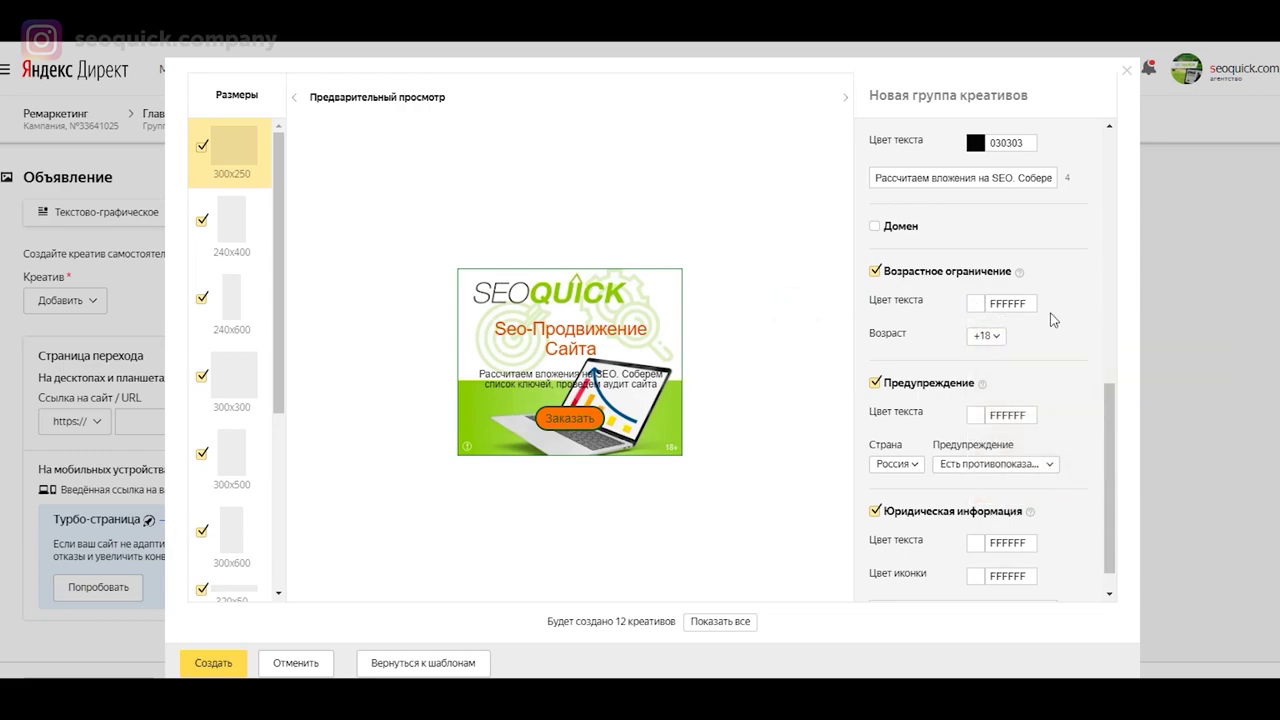
# Step: Examine the country and warning type options of the warning block and switch the warning off
pyautogui.scroll(-1, 1043, 318)
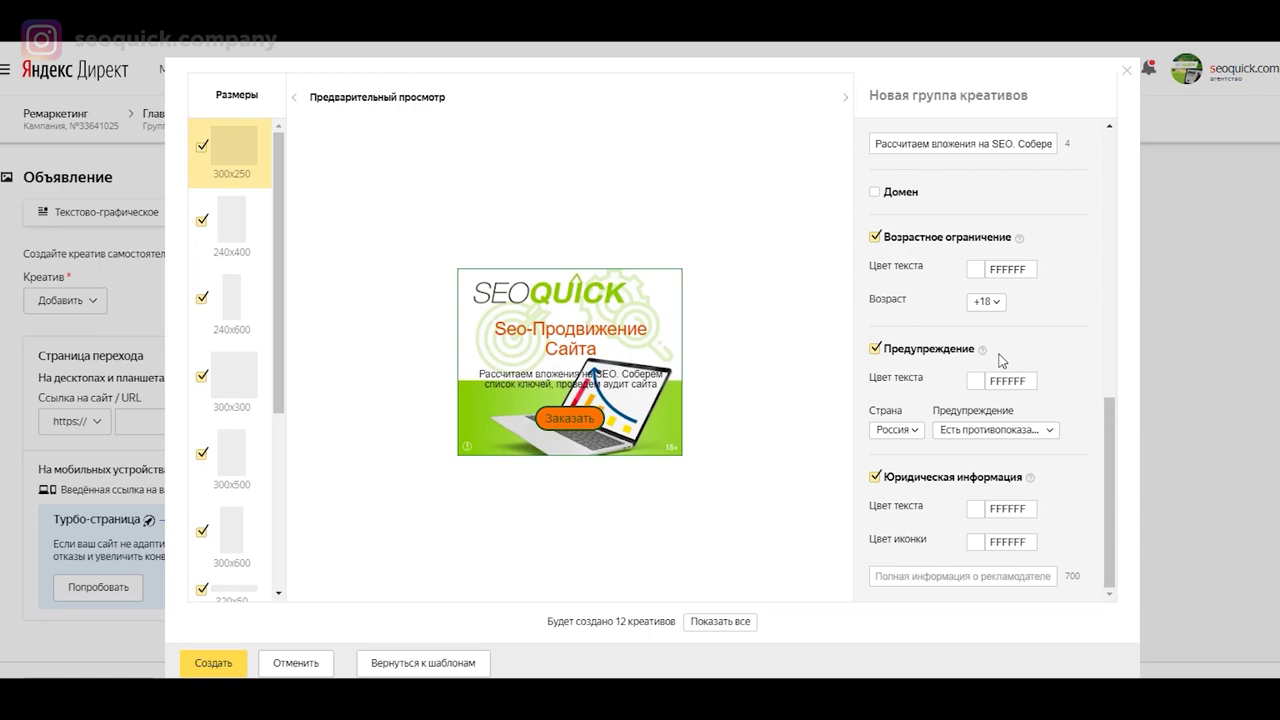
pyautogui.moveTo(985, 350)
pyautogui.click(893, 430)
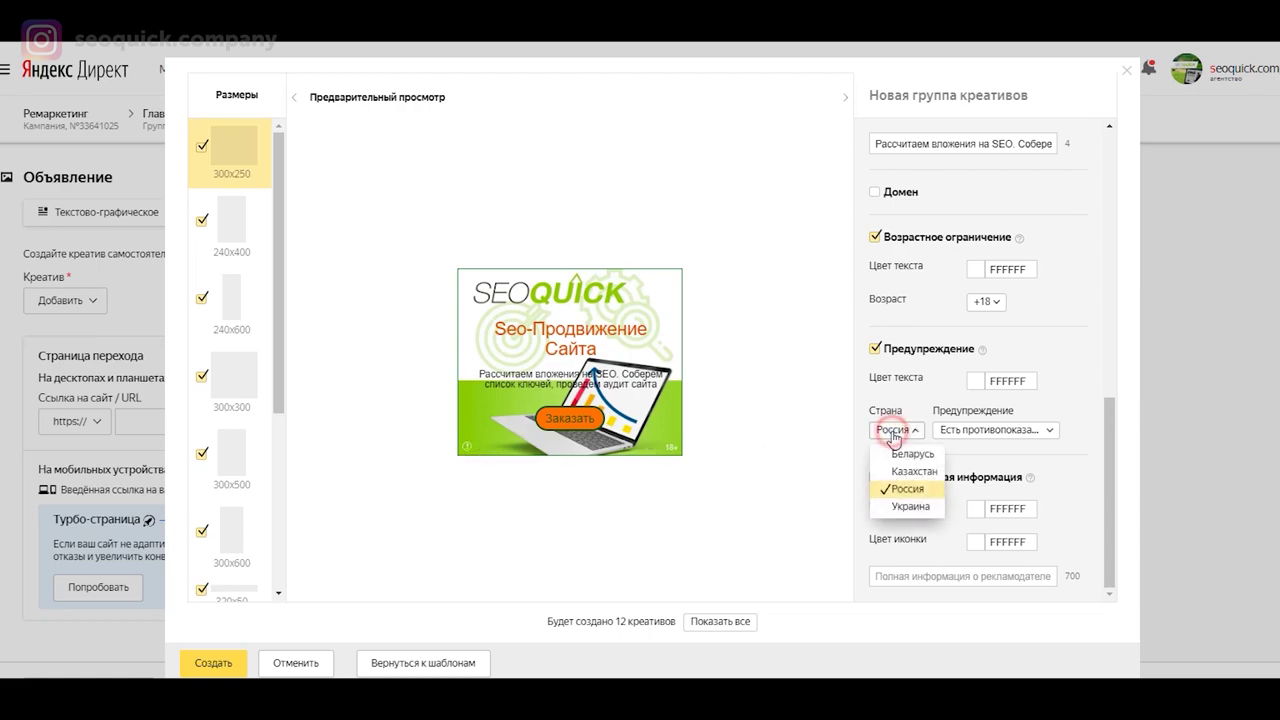
pyautogui.click(1060, 375)
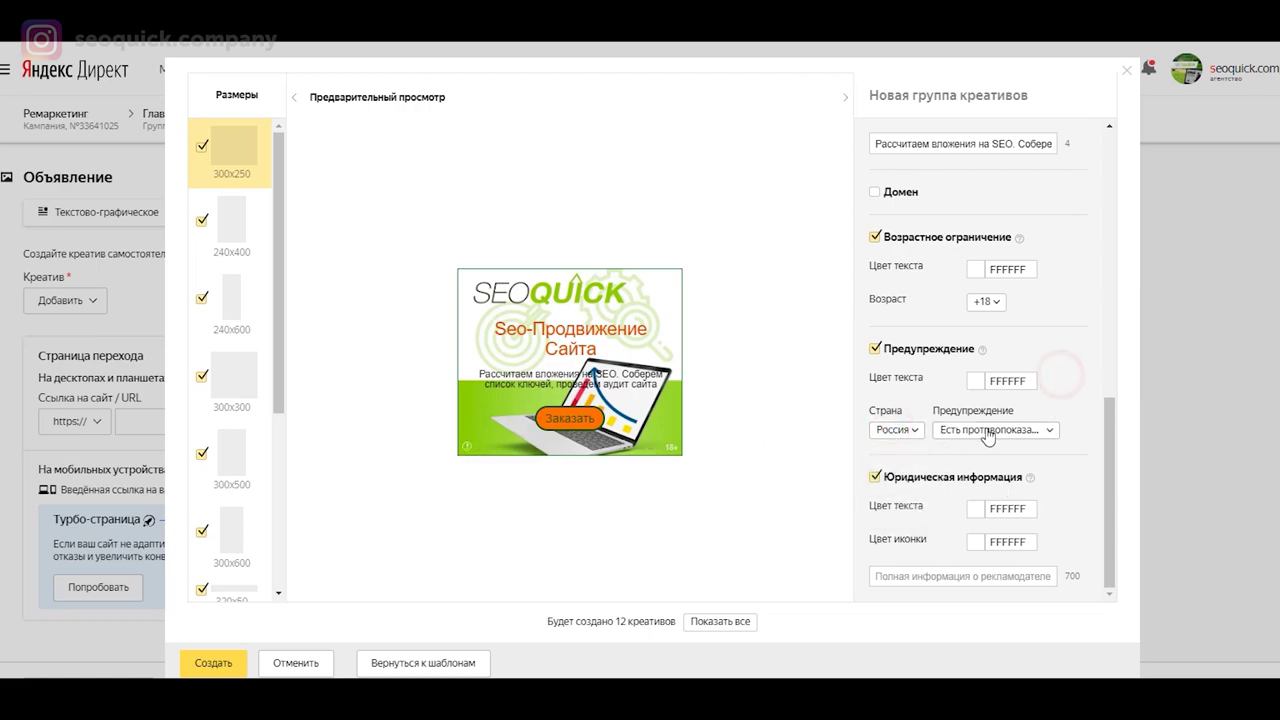
pyautogui.click(1008, 435)
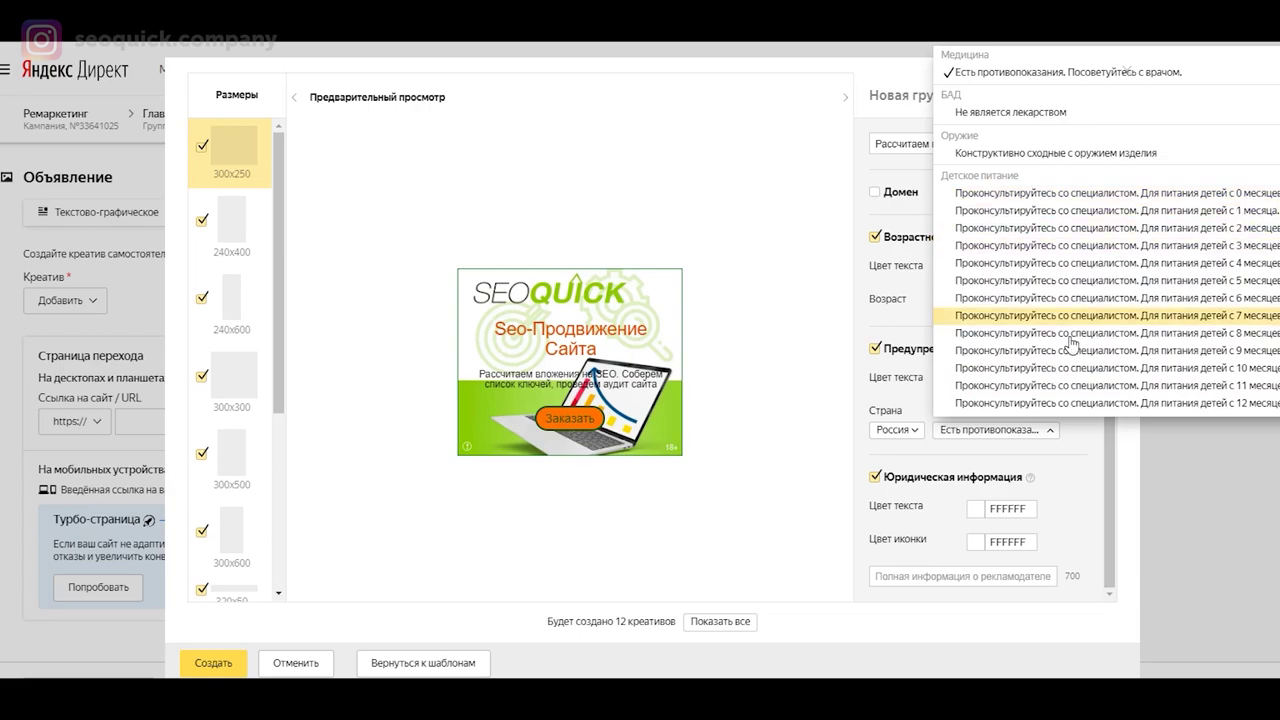
pyautogui.click(778, 362)
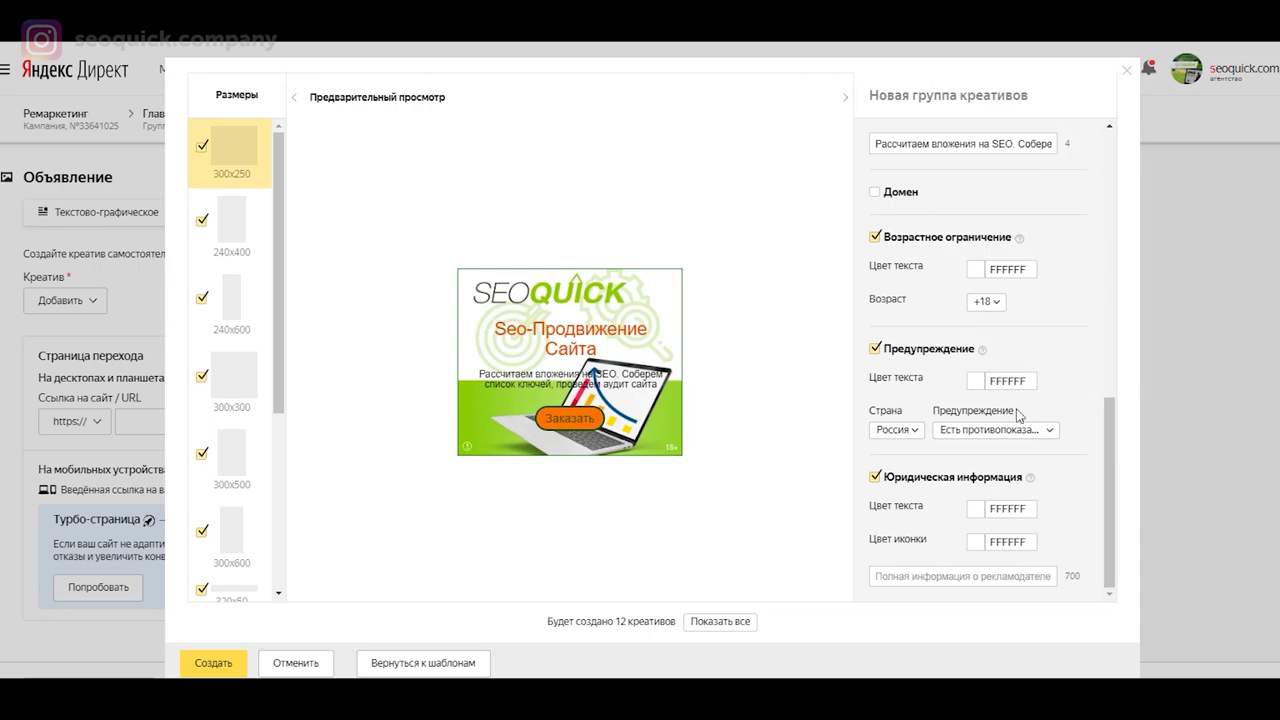
pyautogui.click(958, 348)
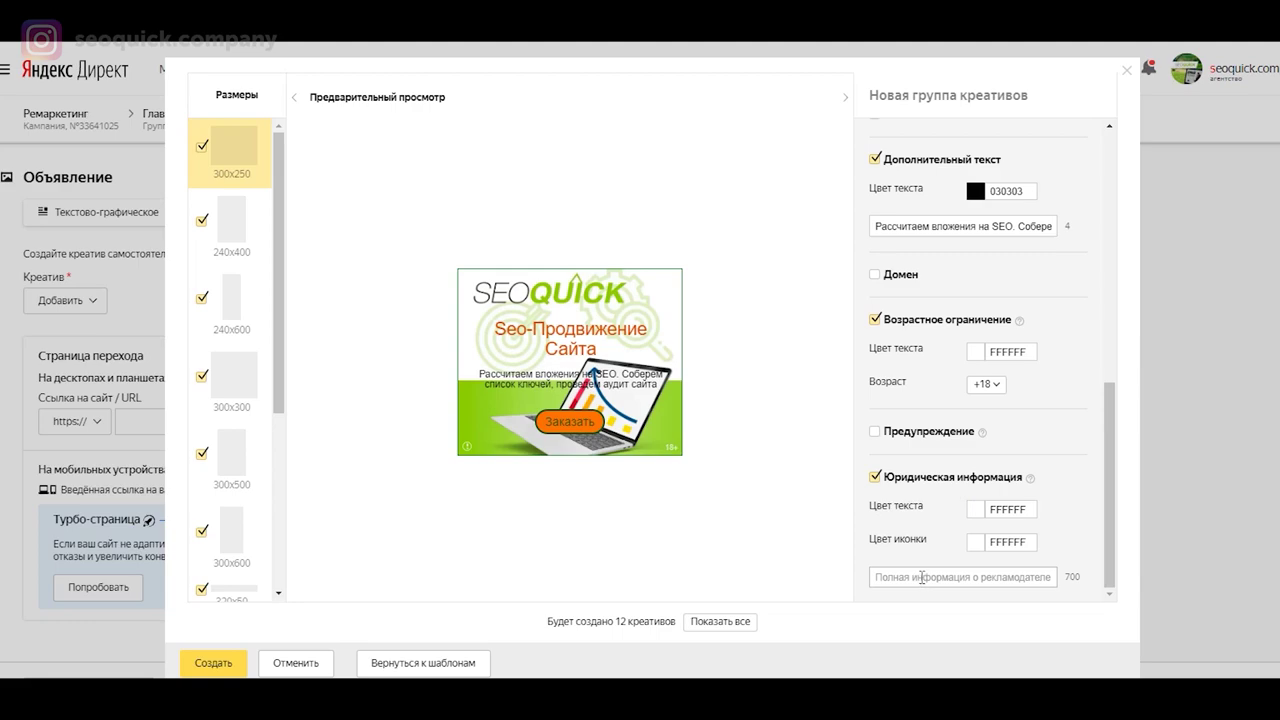
# Step: Try the dark red 8D1A1A as the legal information's icon colour and set it to the near-white FEFEFE
pyautogui.click(952, 578)
pyautogui.click(976, 548)
pyautogui.click(1064, 485)
pyautogui.click(1184, 412)
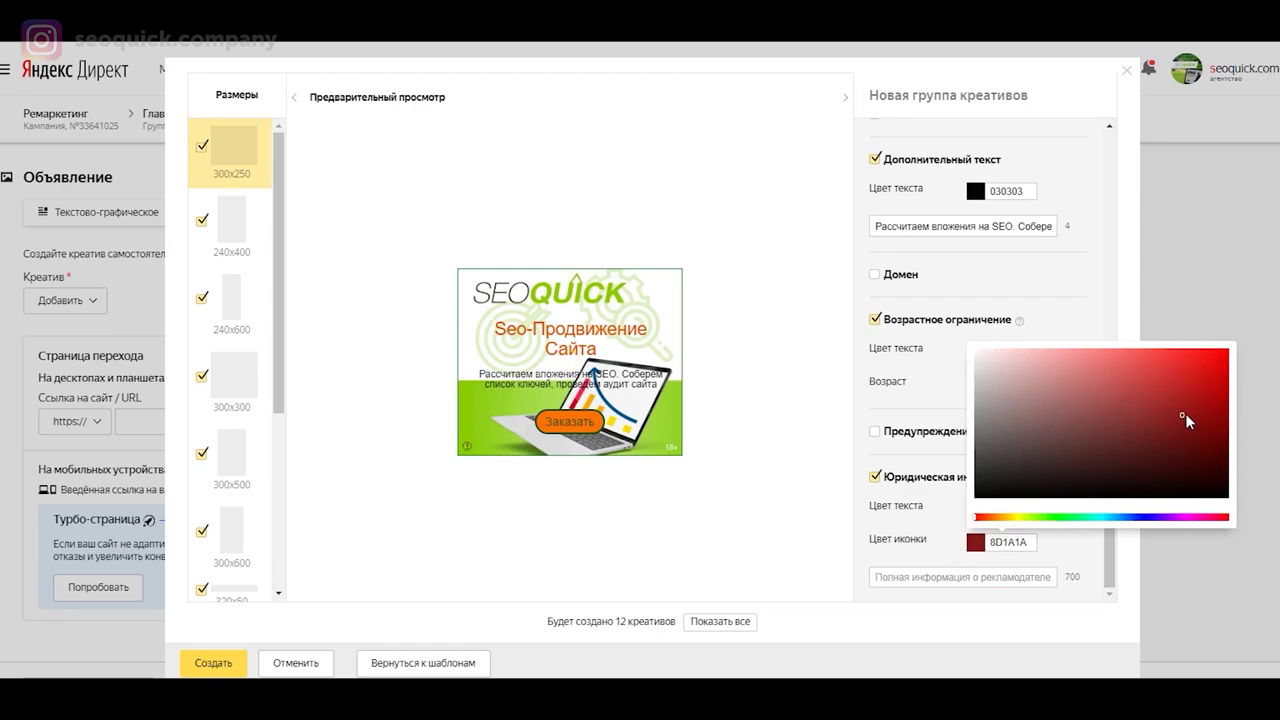
pyautogui.click(1207, 376)
pyautogui.moveTo(1208, 376)
pyautogui.mouseDown()
pyautogui.moveTo(1035, 388)
pyautogui.moveTo(975, 350)
pyautogui.mouseUp()
pyautogui.click(912, 580)
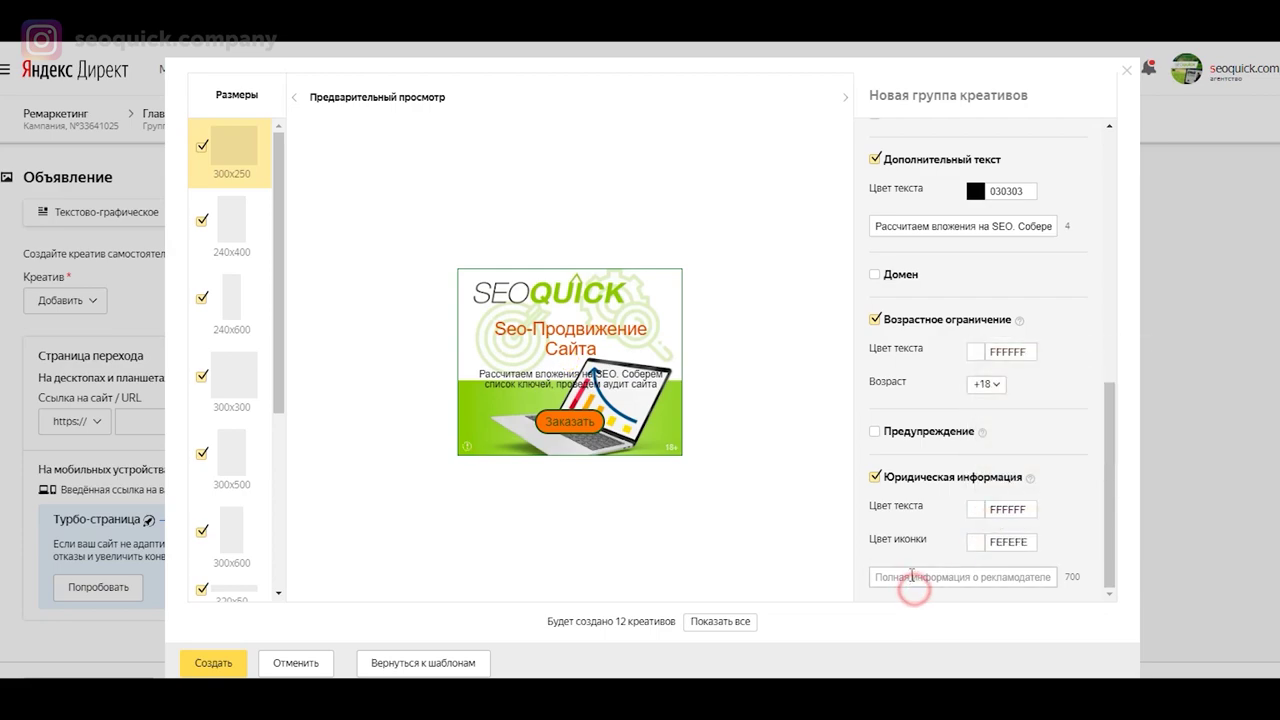
pyautogui.moveTo(1030, 479)
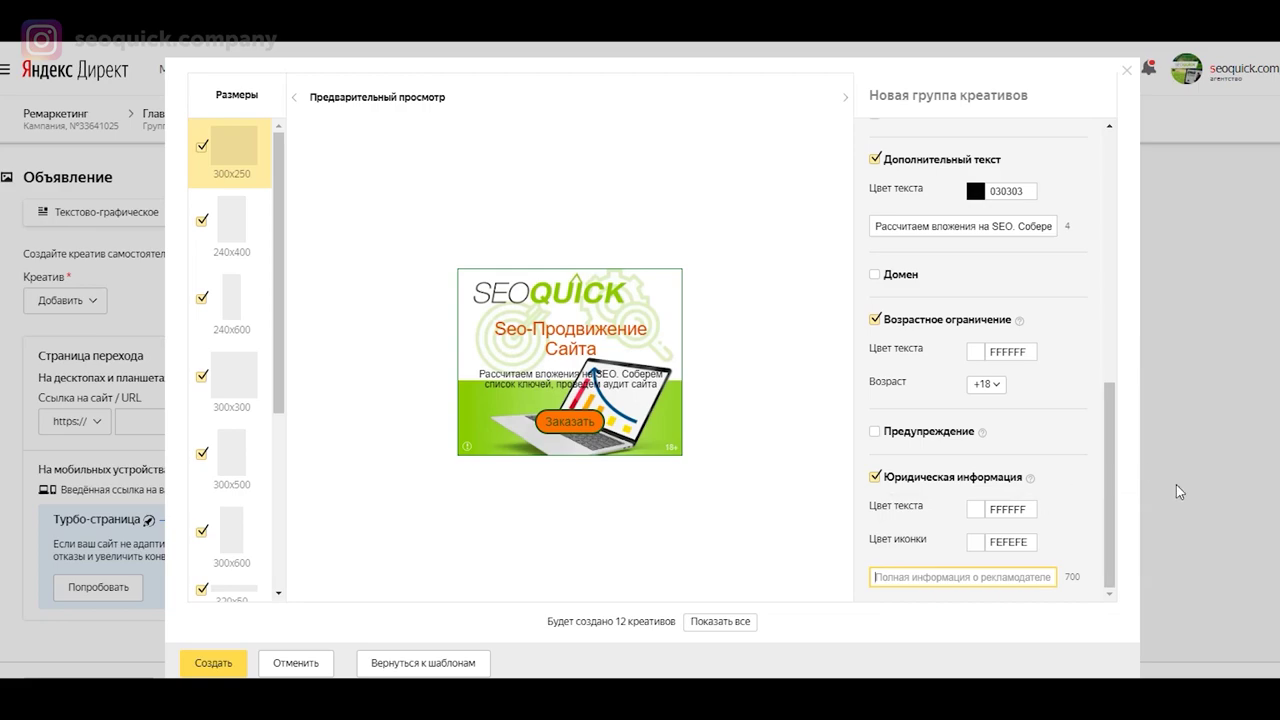
# Step: Preview the creative with the size list and the settings hidden, and show the size list again
pyautogui.click(894, 86)
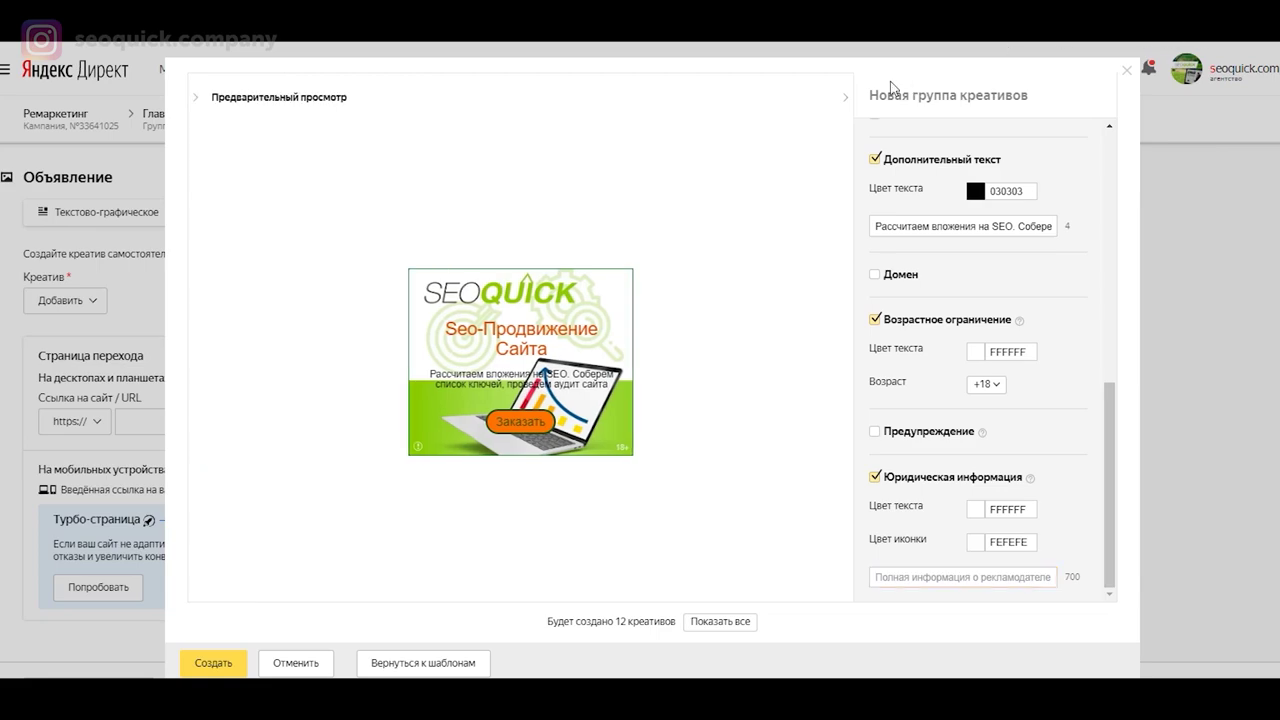
pyautogui.click(844, 99)
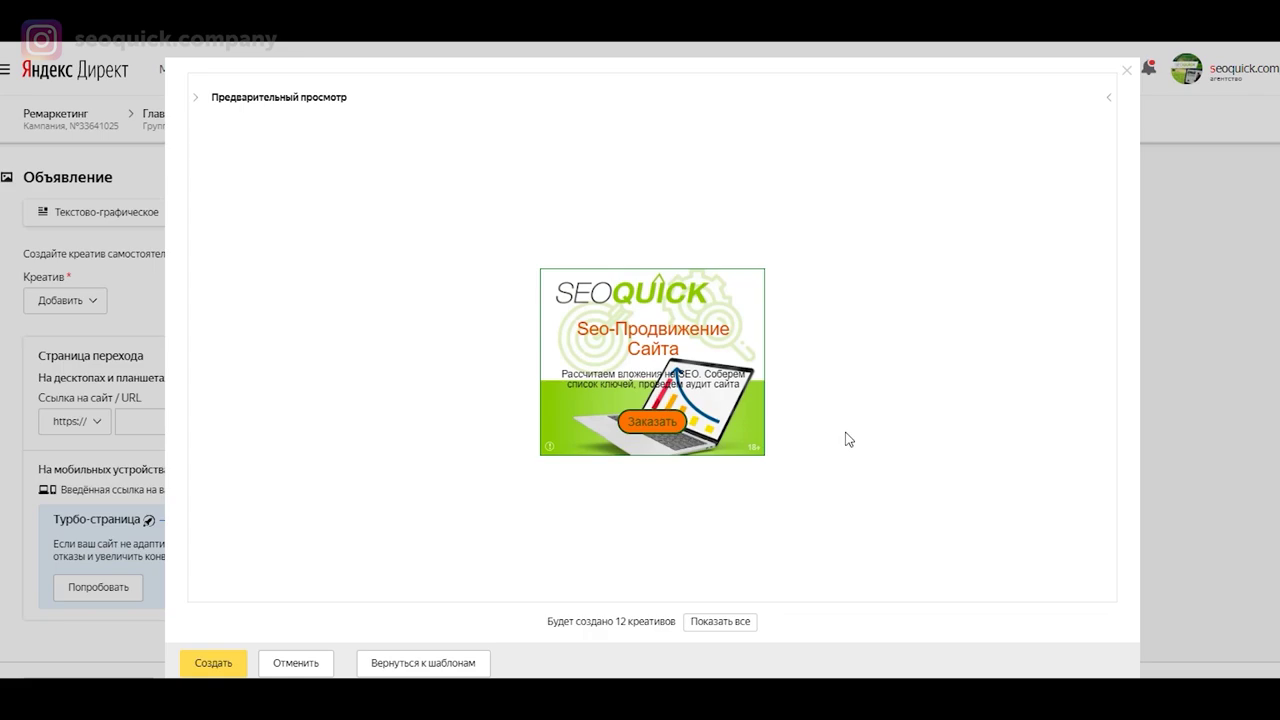
pyautogui.click(195, 97)
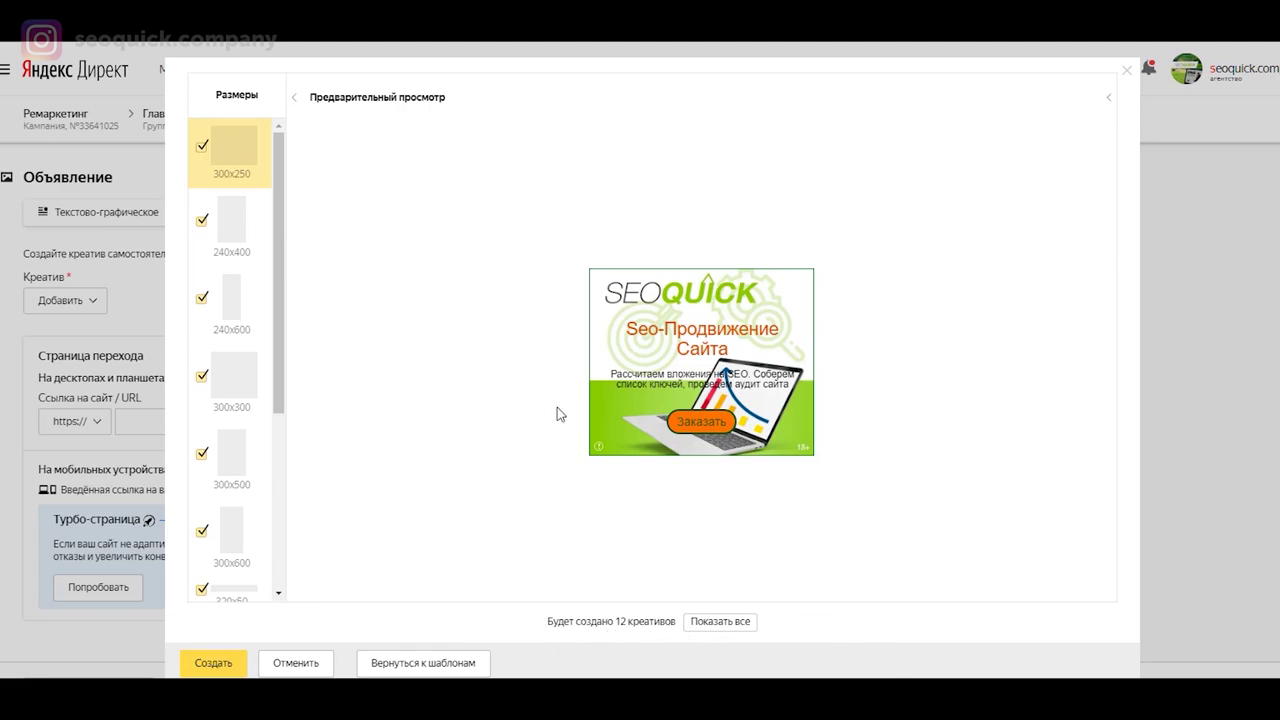
# Step: Return to the standard creative templates and look over the available layouts
pyautogui.click(434, 668)
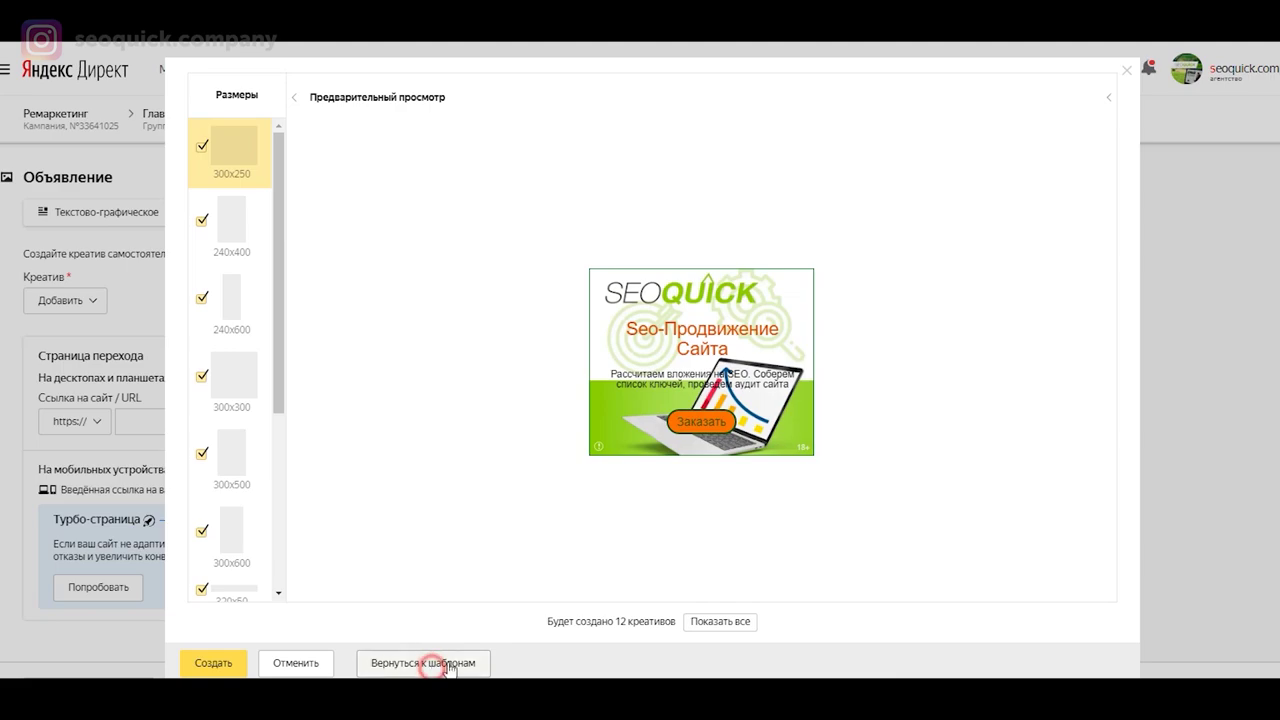
pyautogui.moveTo(852, 481)
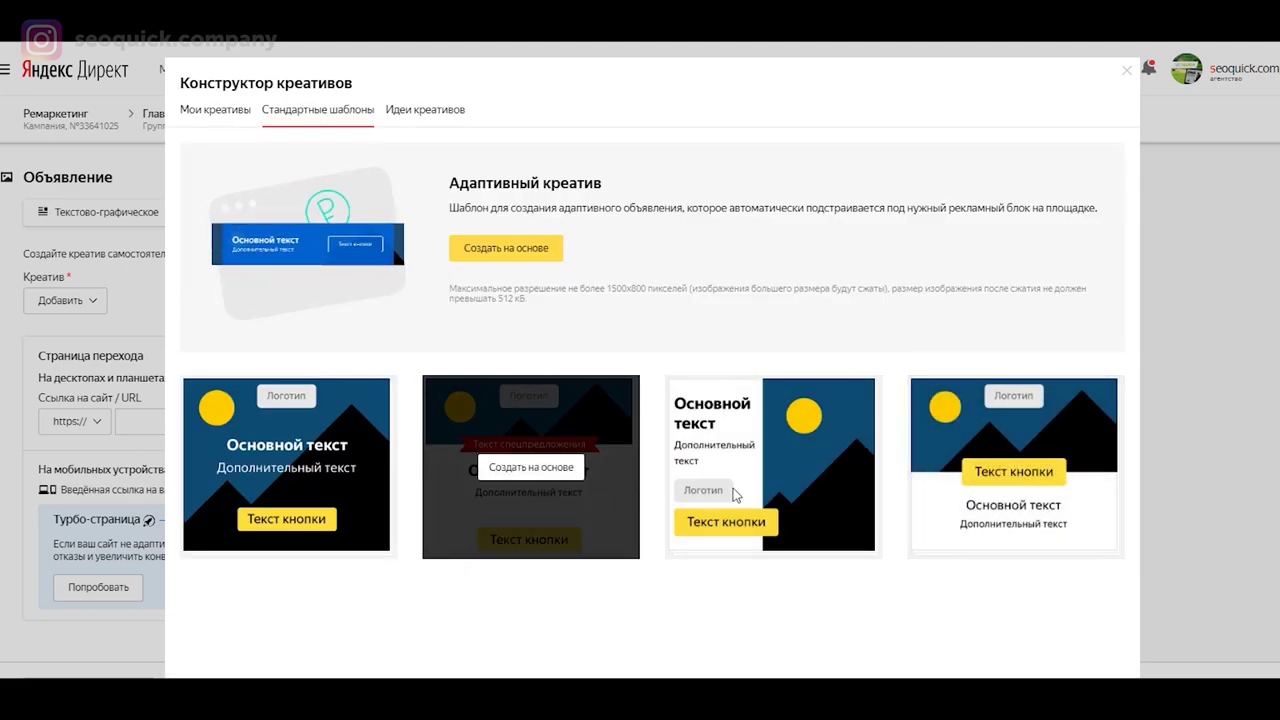
pyautogui.moveTo(927, 490)
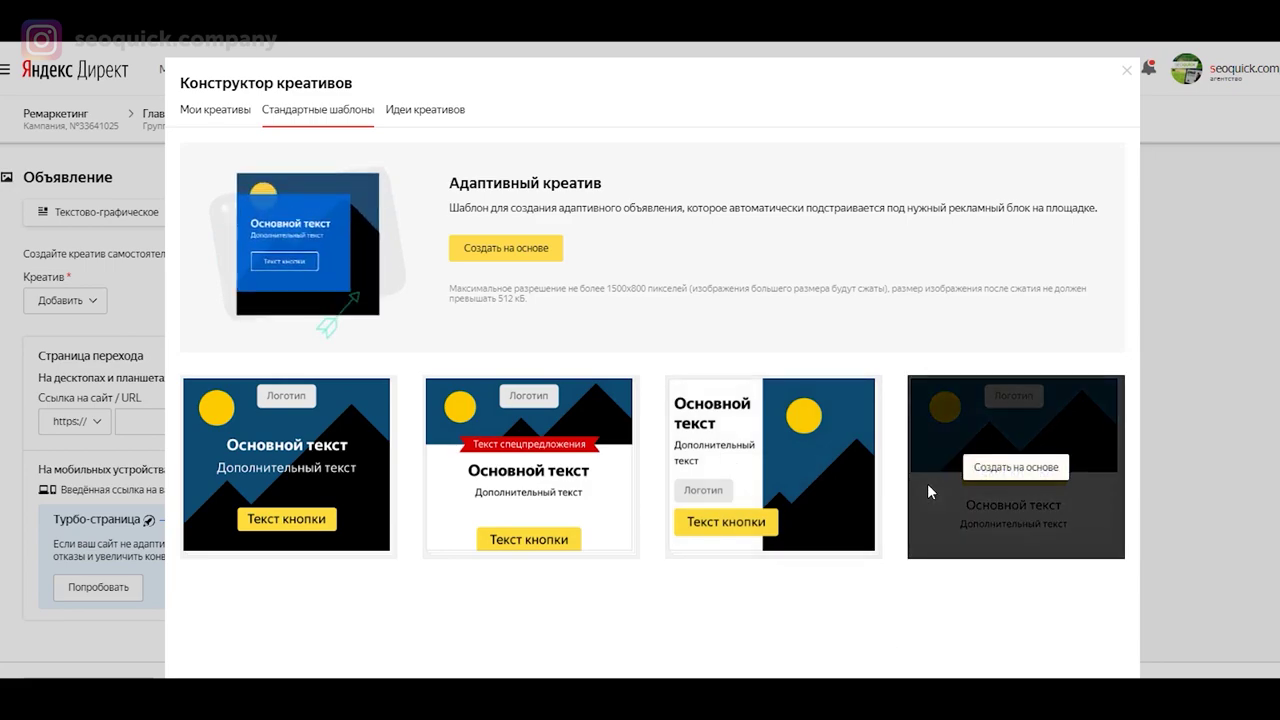
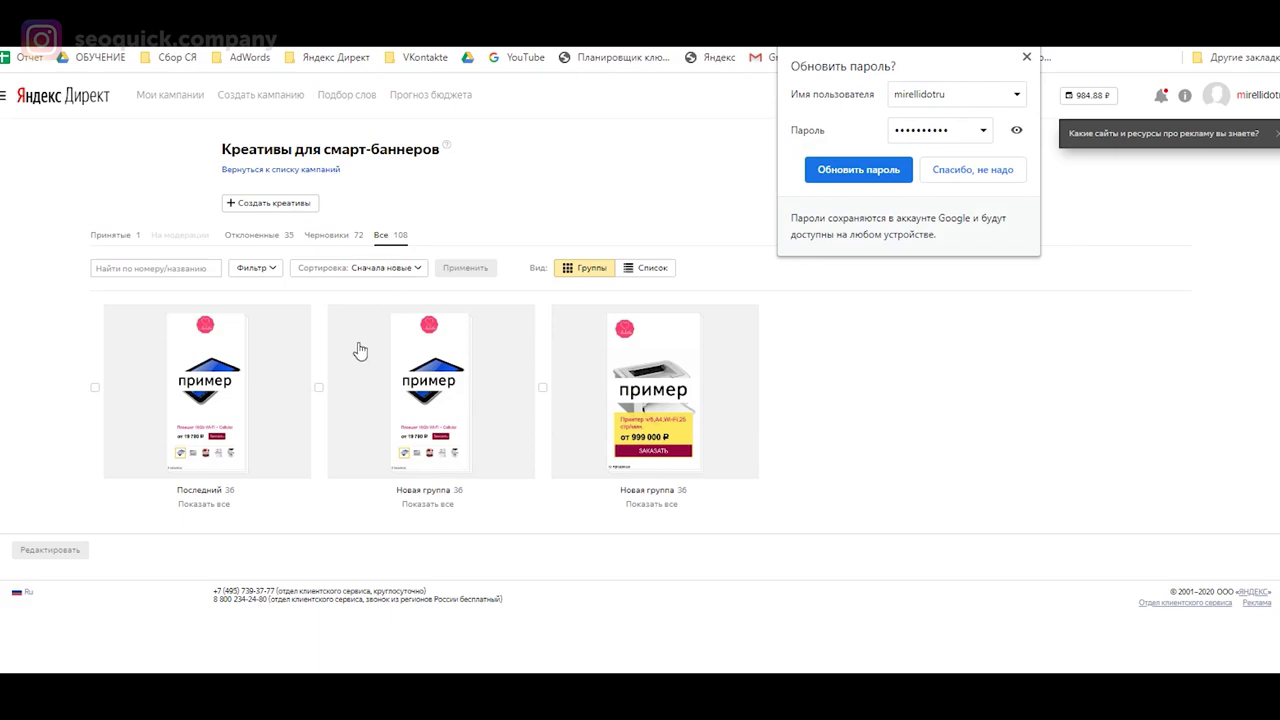
# Step: Accept the browser's saved-password update and start a new smart-banner creative group with the theme Розничная торговля
pyautogui.click(897, 169)
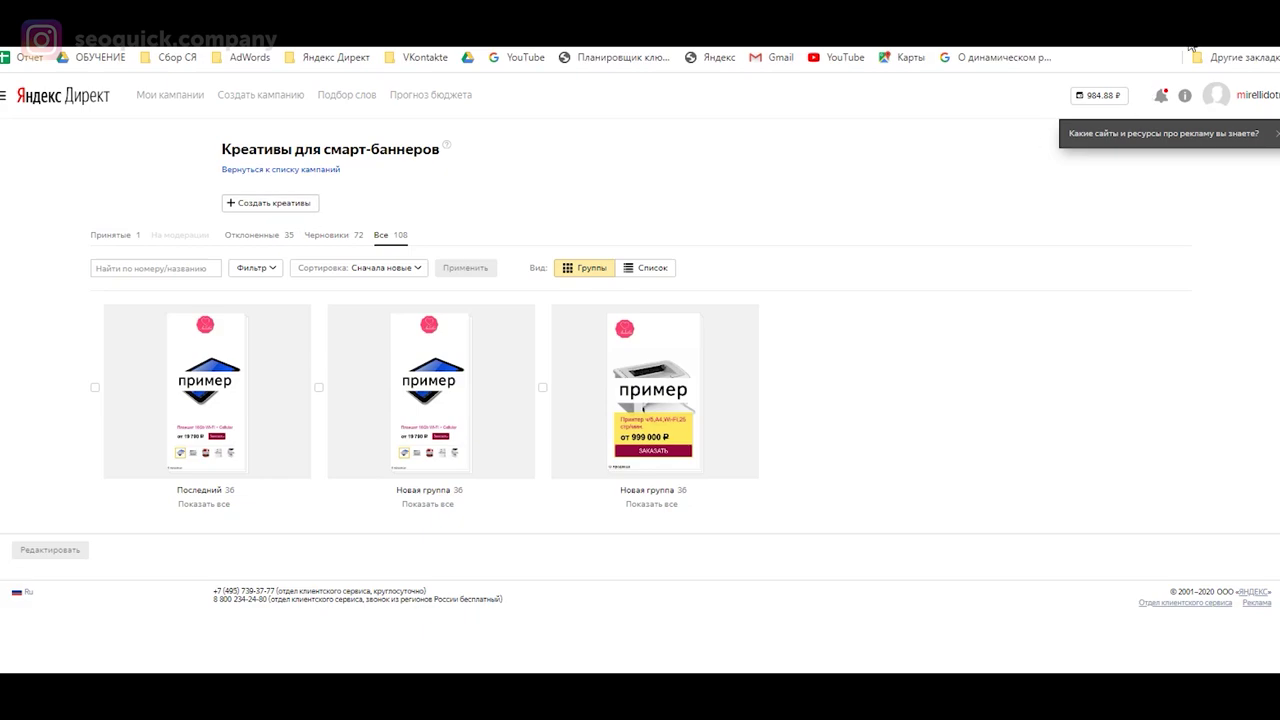
pyautogui.click(302, 203)
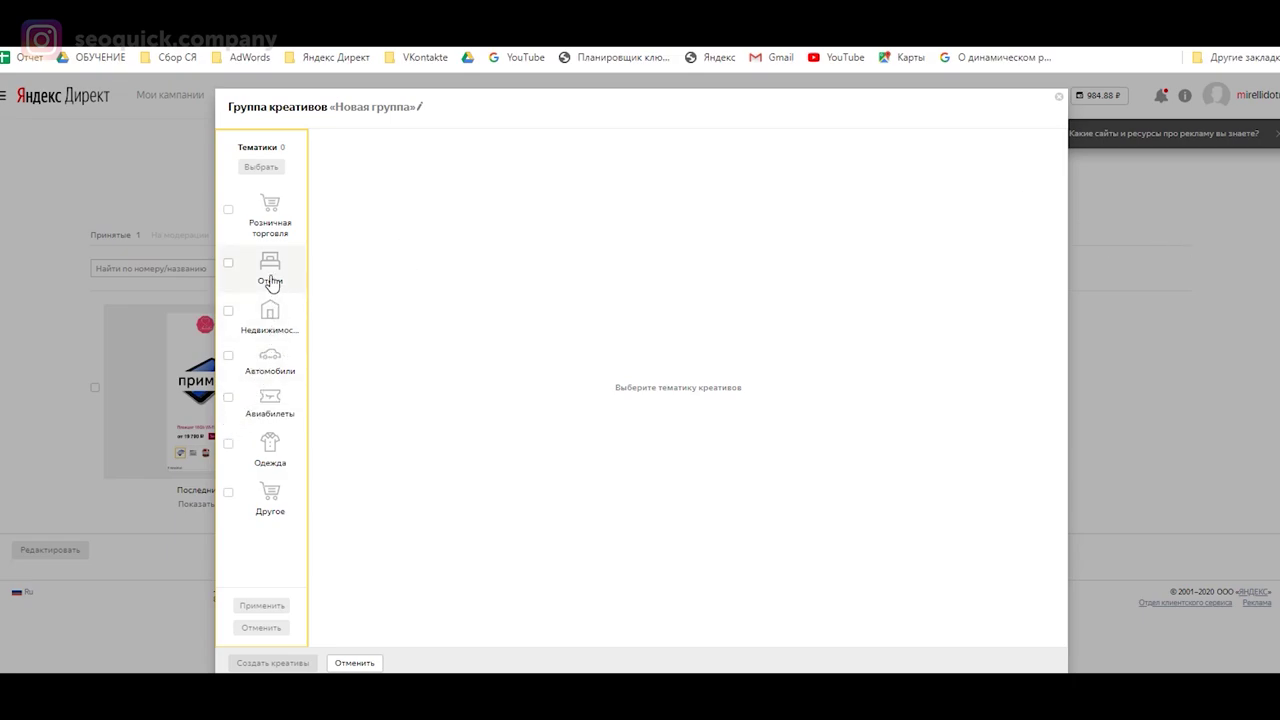
pyautogui.click(229, 212)
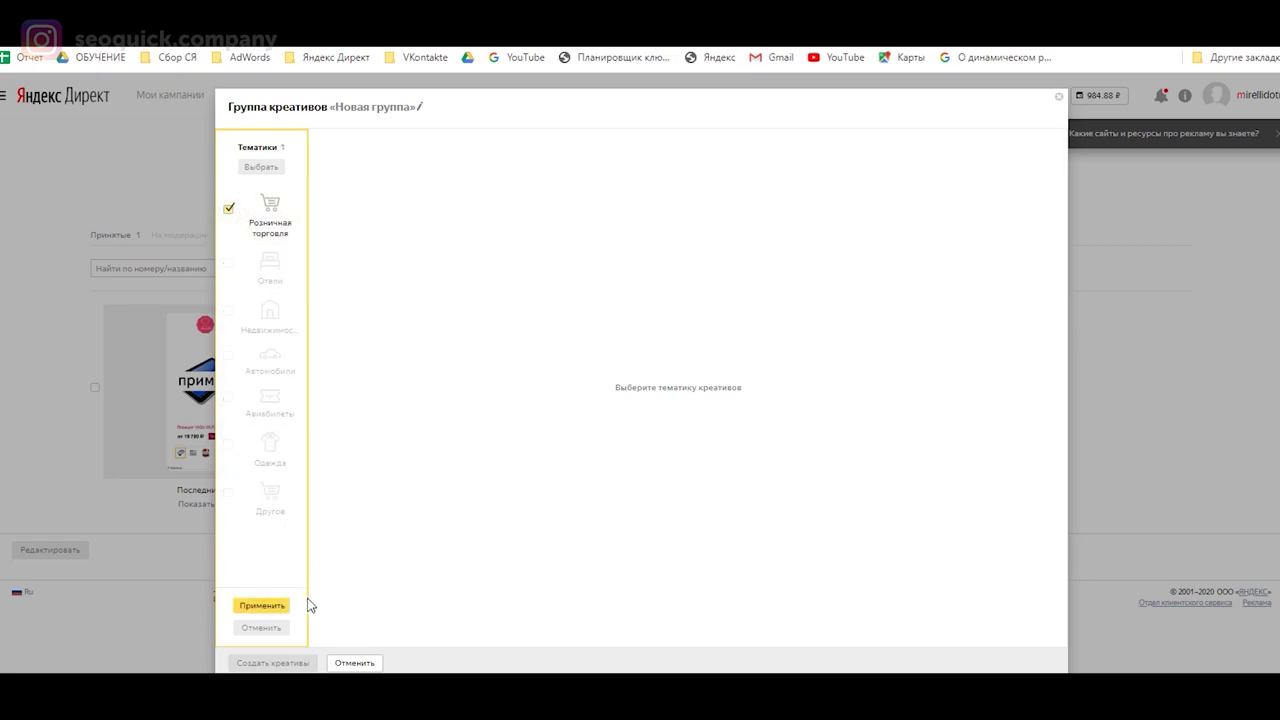
pyautogui.click(279, 607)
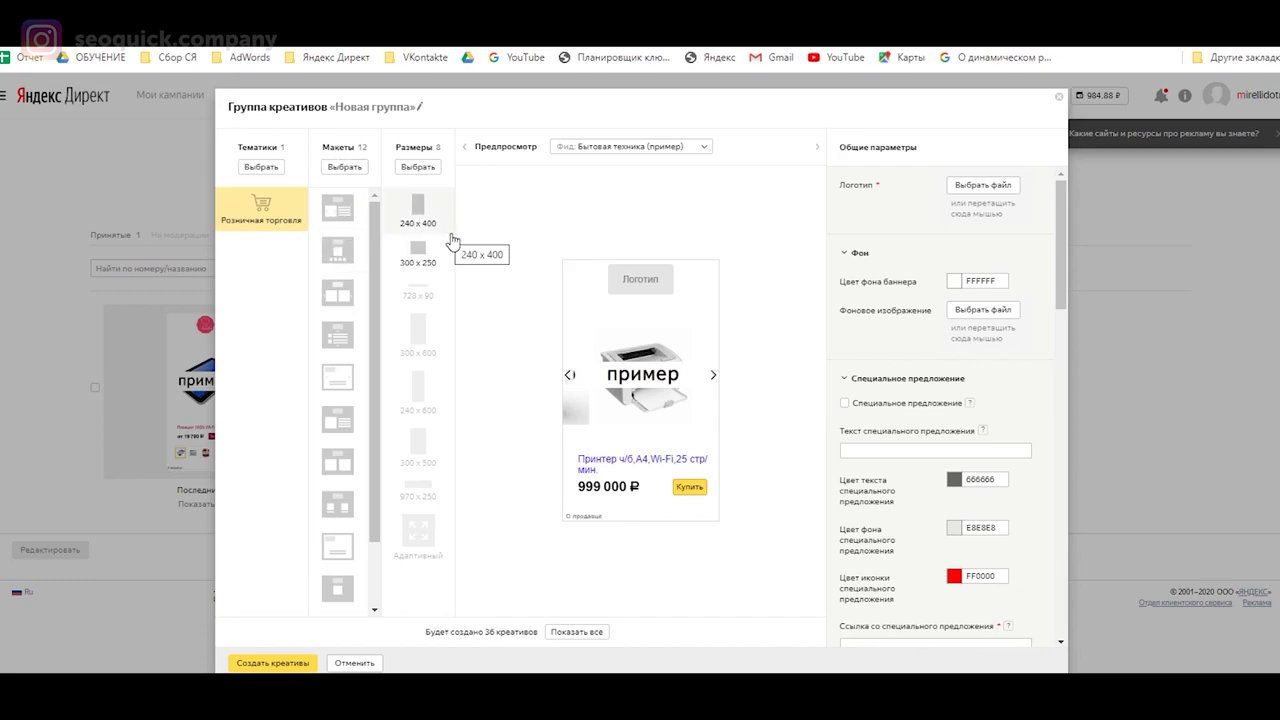
# Step: Preview the first layout at 240 x 400 and leaf through its sample products
pyautogui.click(340, 214)
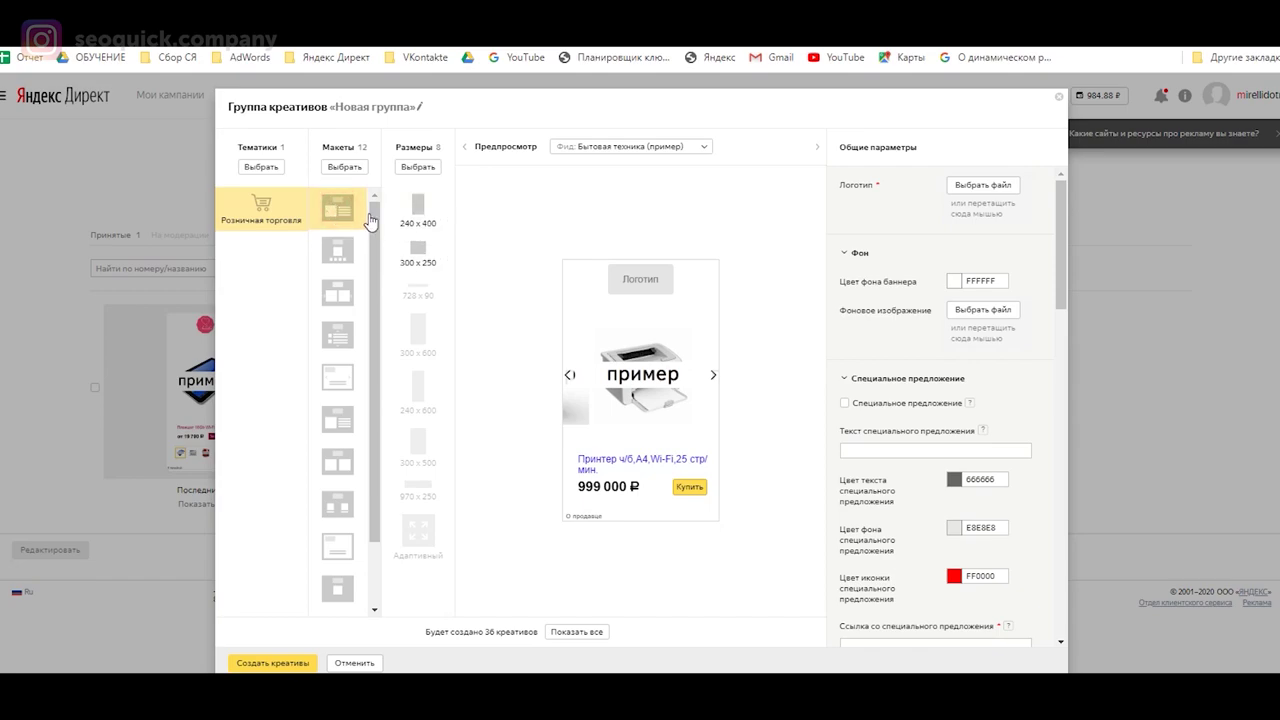
pyautogui.click(423, 222)
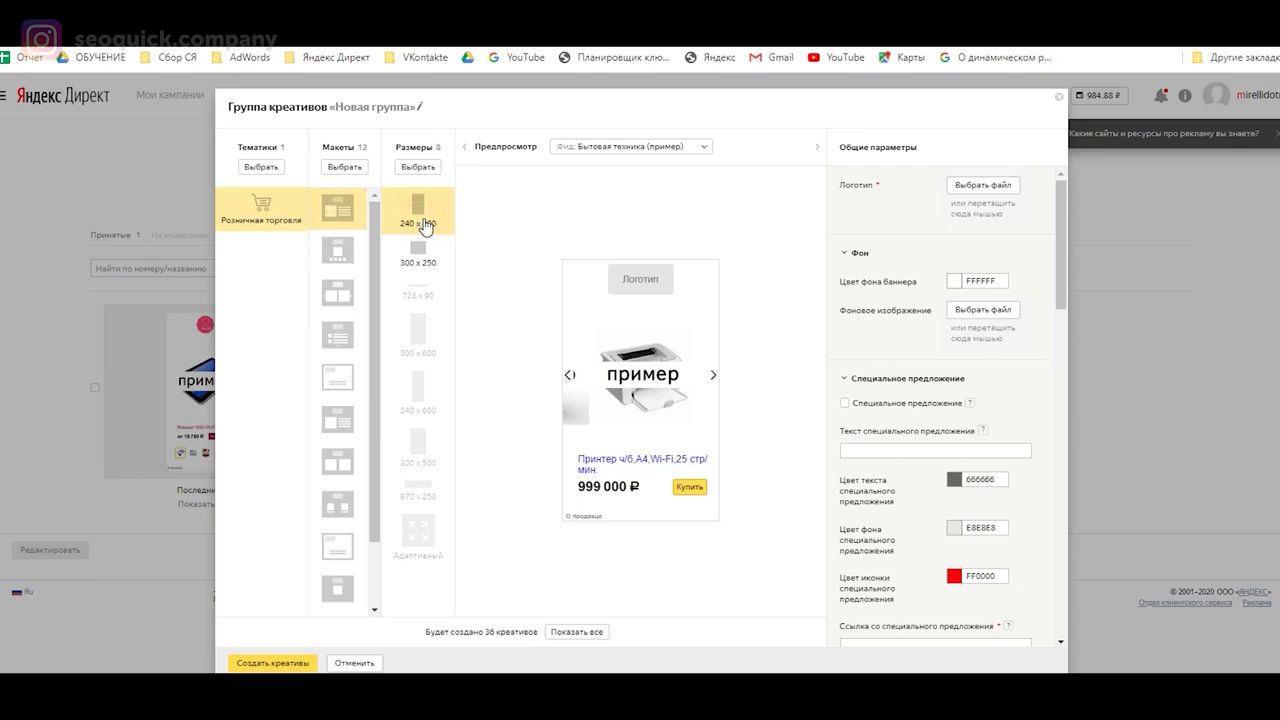
pyautogui.click(713, 378)
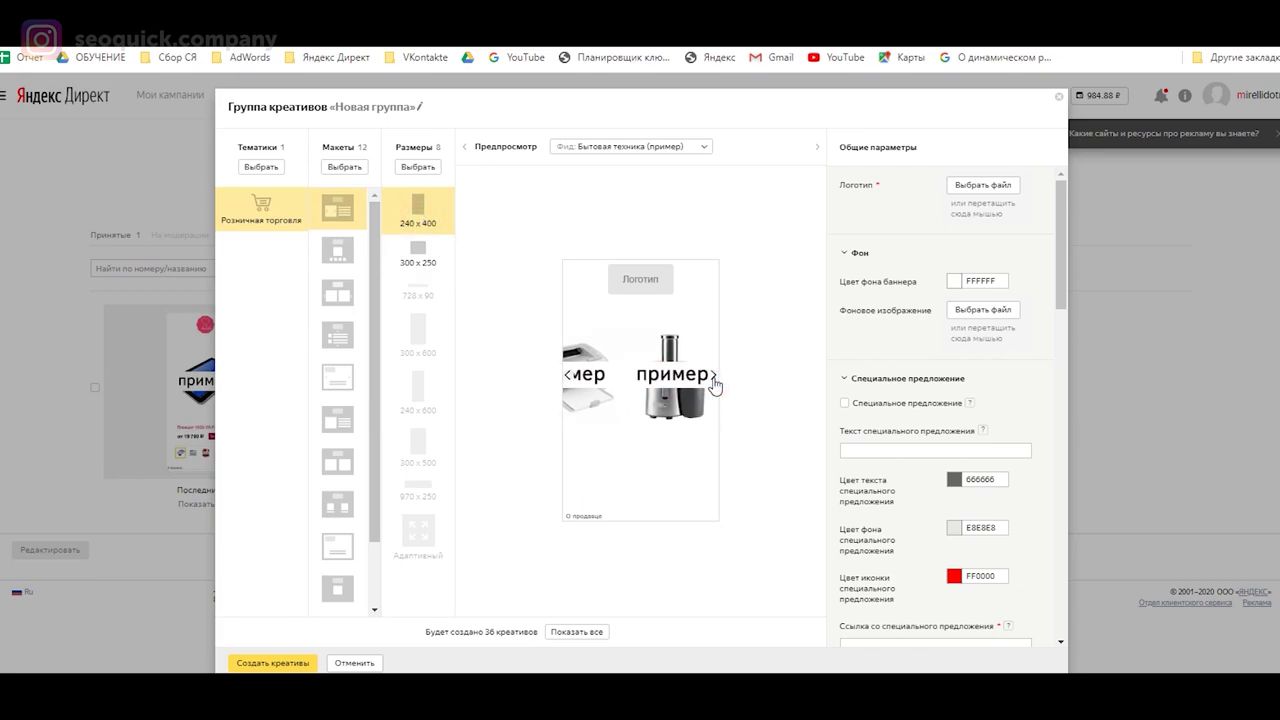
pyautogui.click(713, 378)
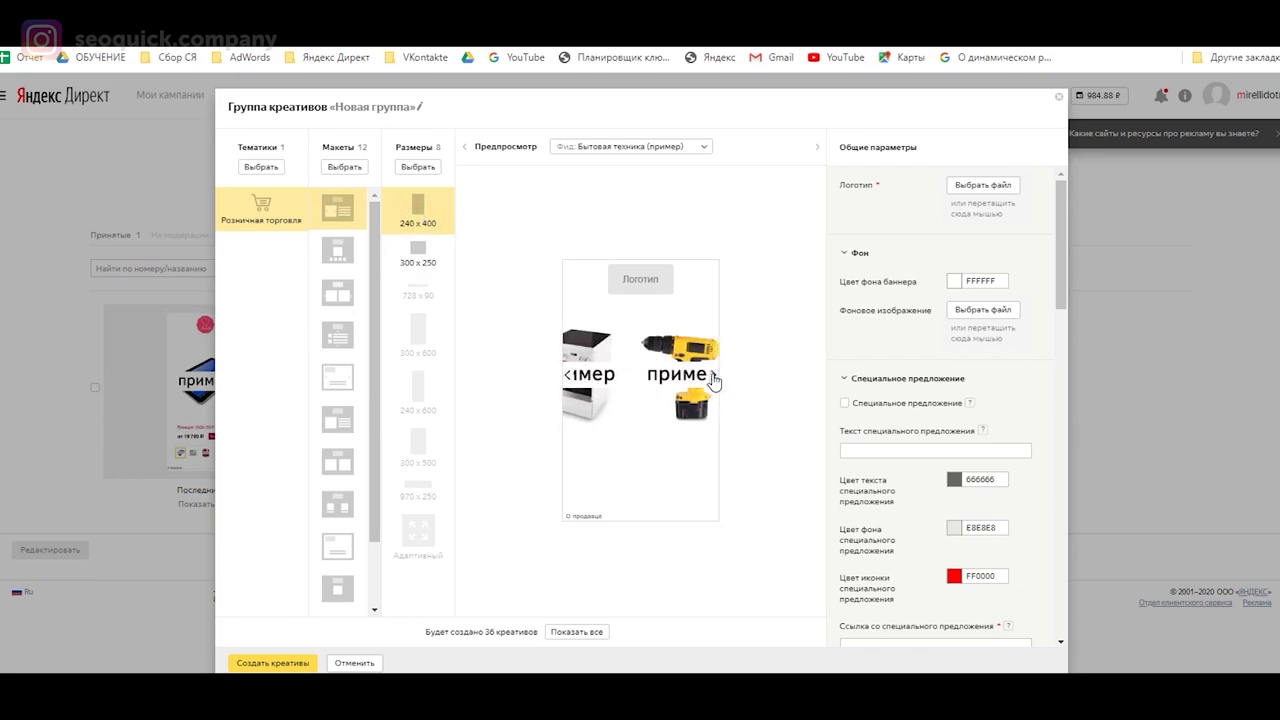
# Step: Preview the second and third layouts, leafing through the sample products of the third one
pyautogui.click(340, 270)
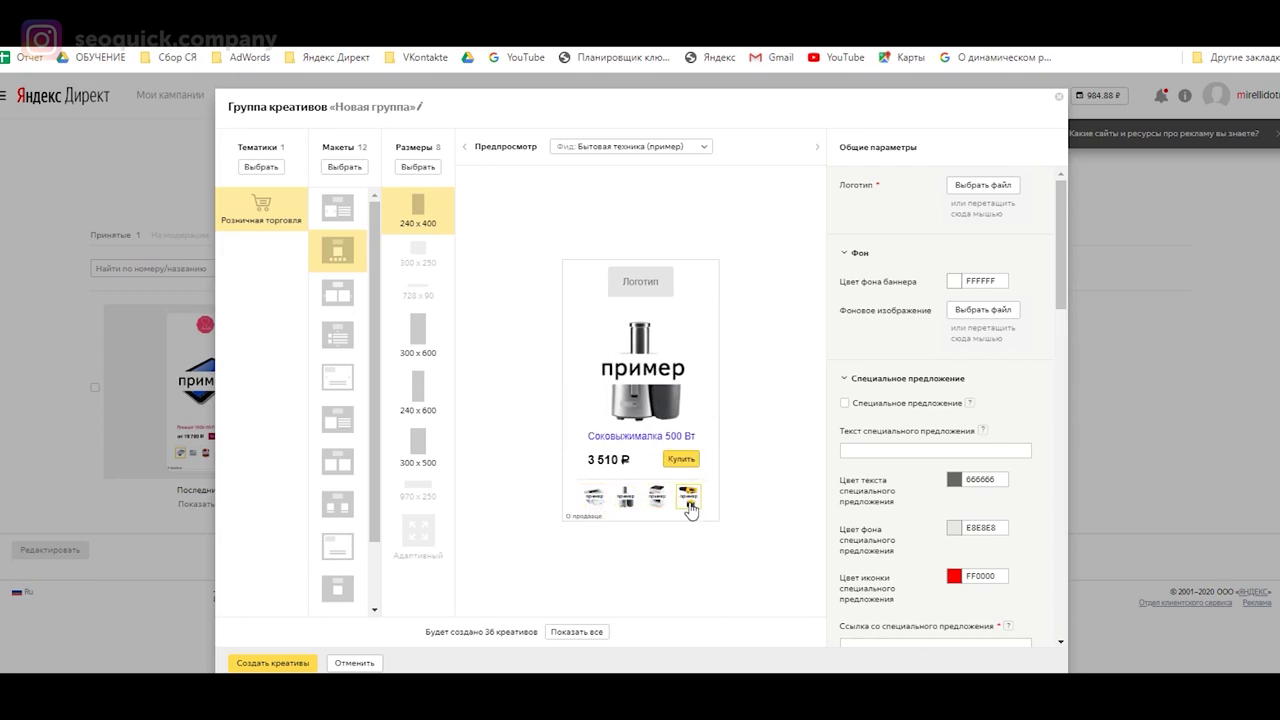
pyautogui.click(326, 304)
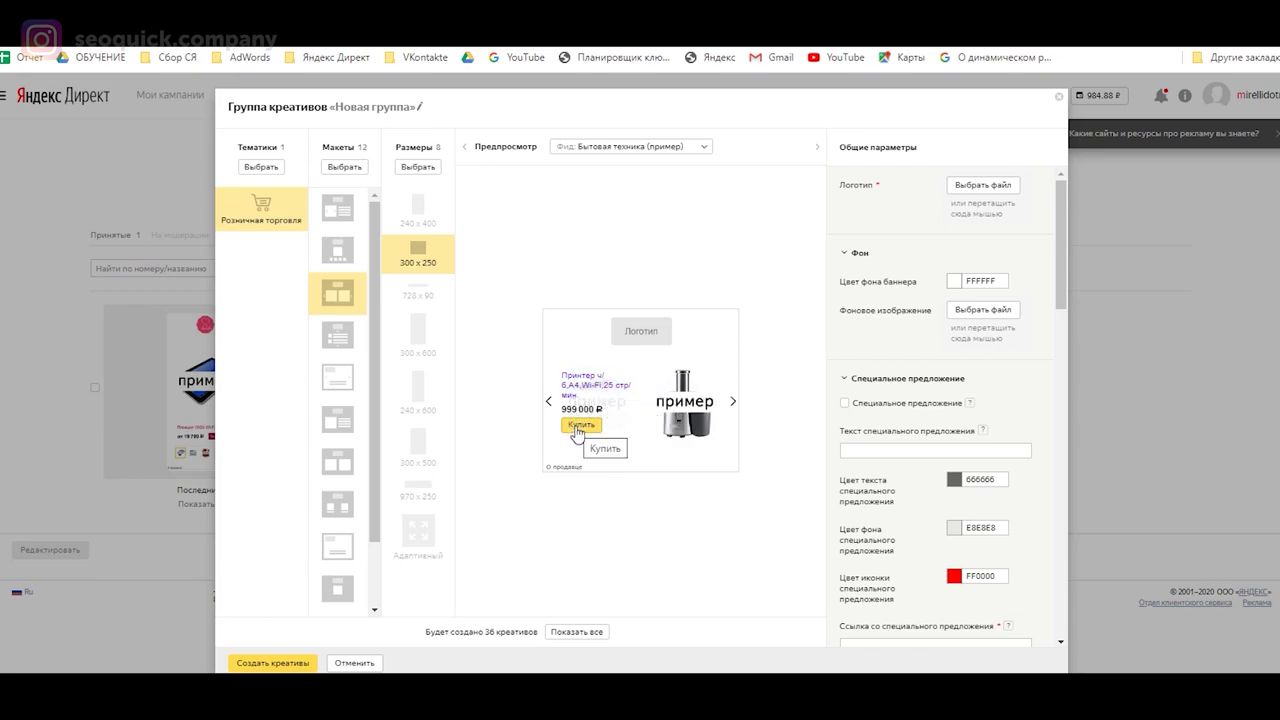
pyautogui.click(733, 403)
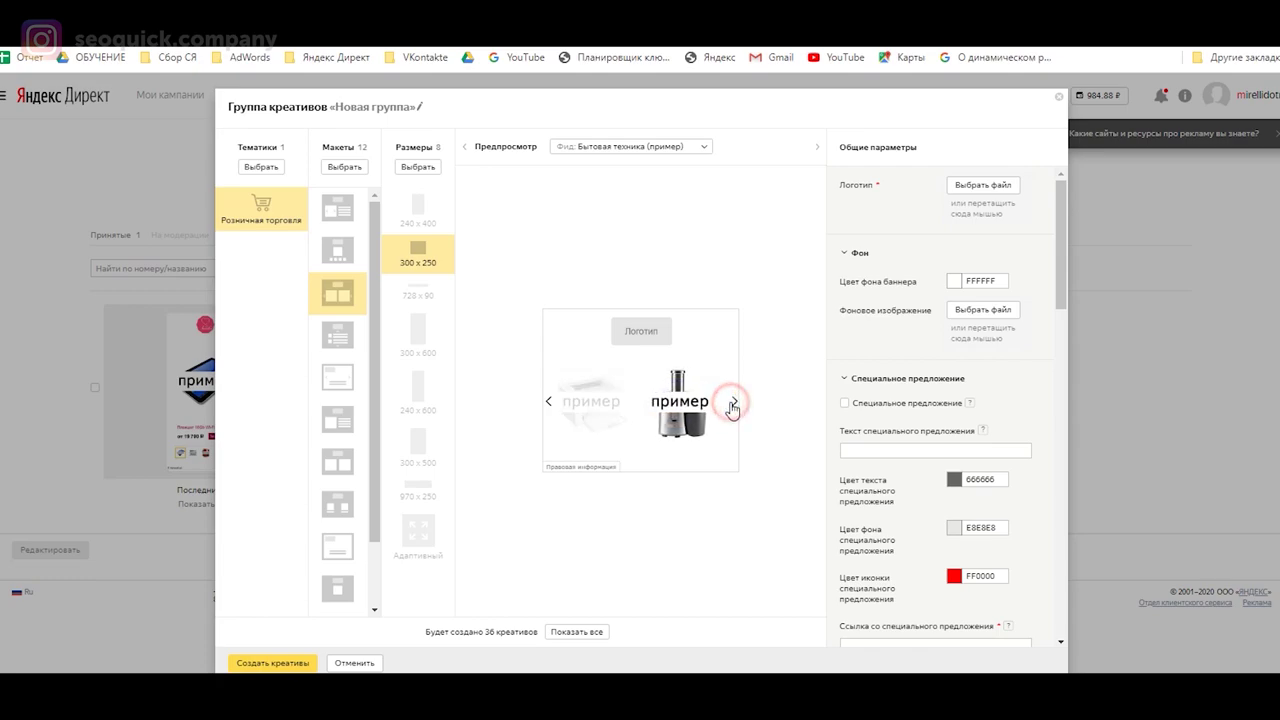
pyautogui.click(733, 404)
pyautogui.click(733, 406)
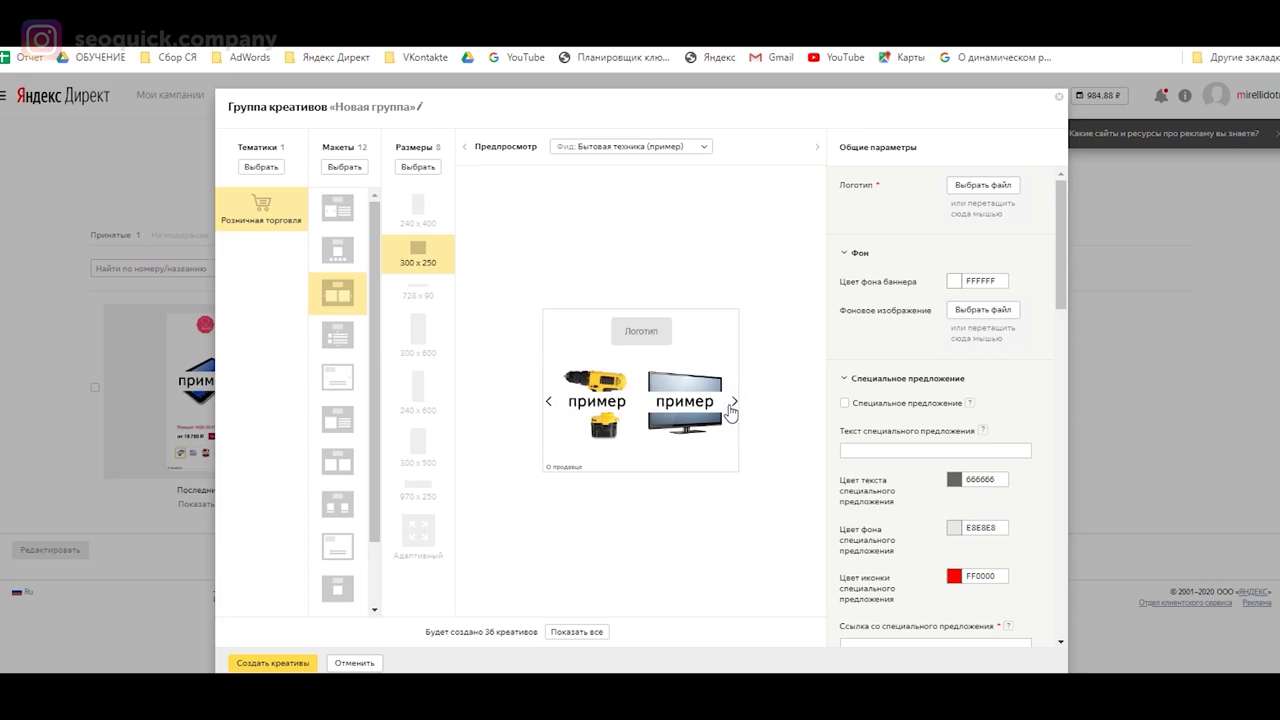
# Step: Compare the fourth and seventh layouts and those further down the list, ending with the adaptive one
pyautogui.click(350, 339)
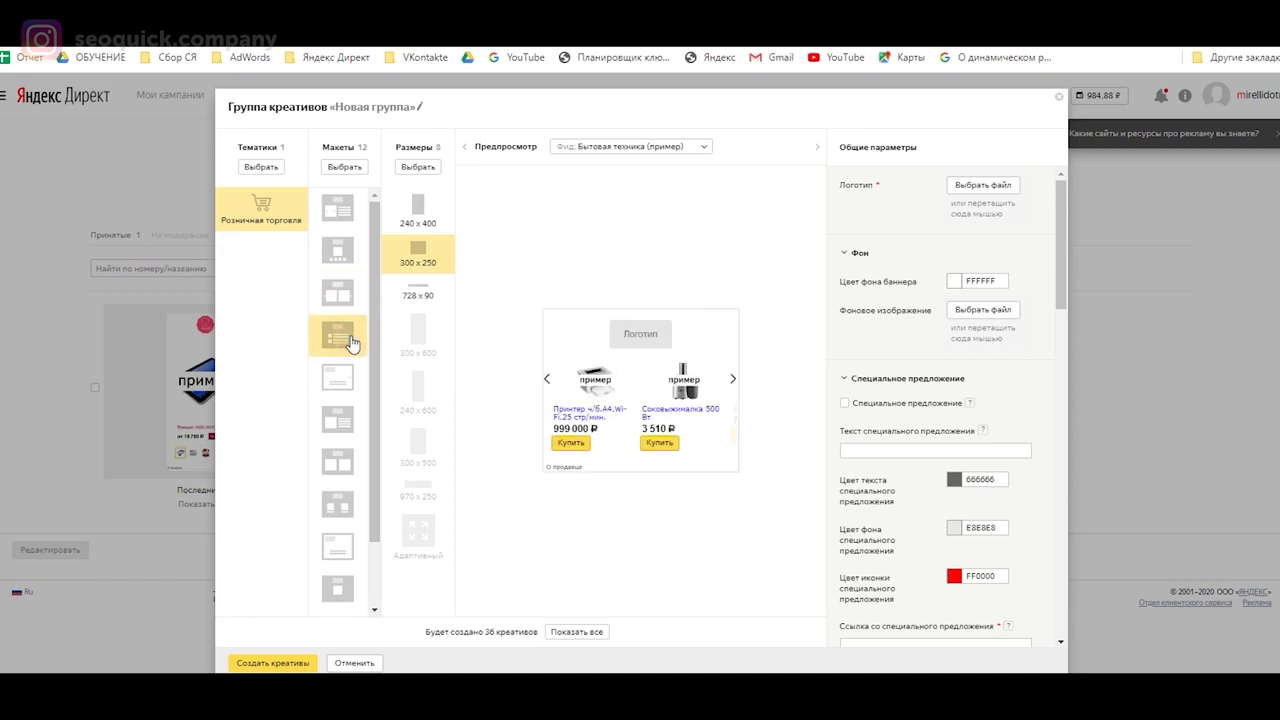
pyautogui.click(343, 460)
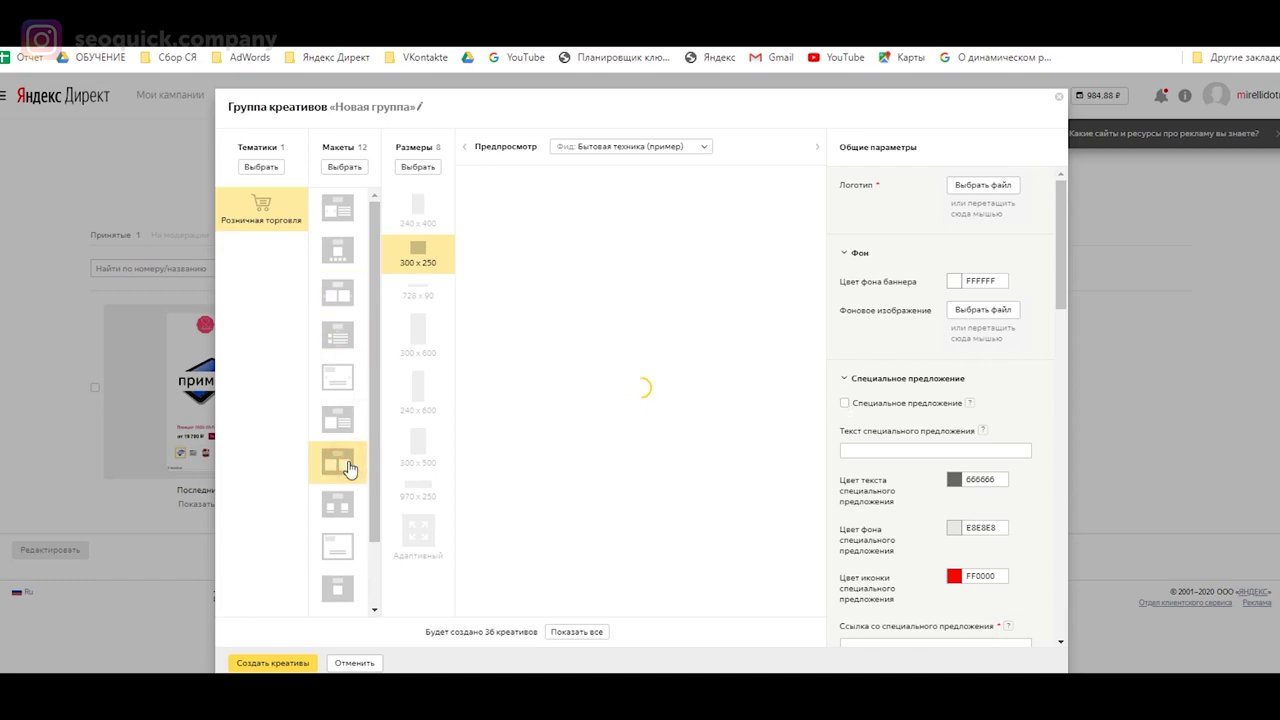
pyautogui.scroll(-2, 343, 460)
pyautogui.click(336, 510)
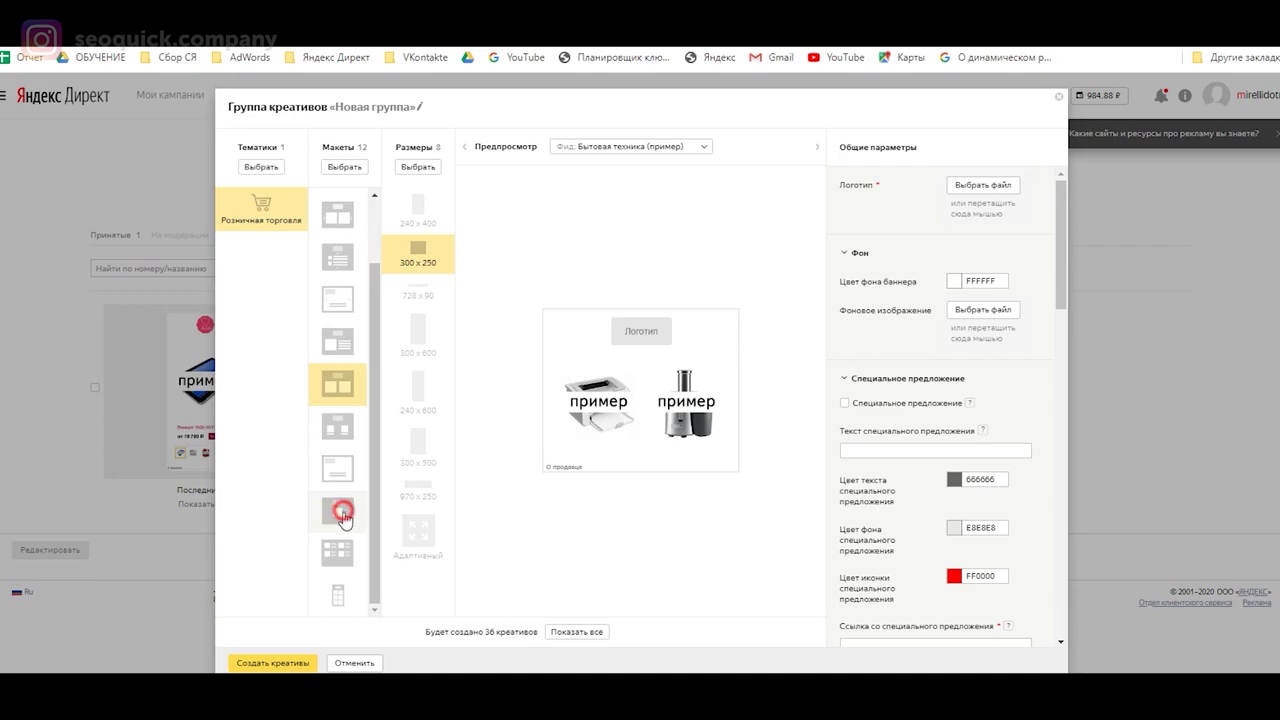
pyautogui.click(336, 565)
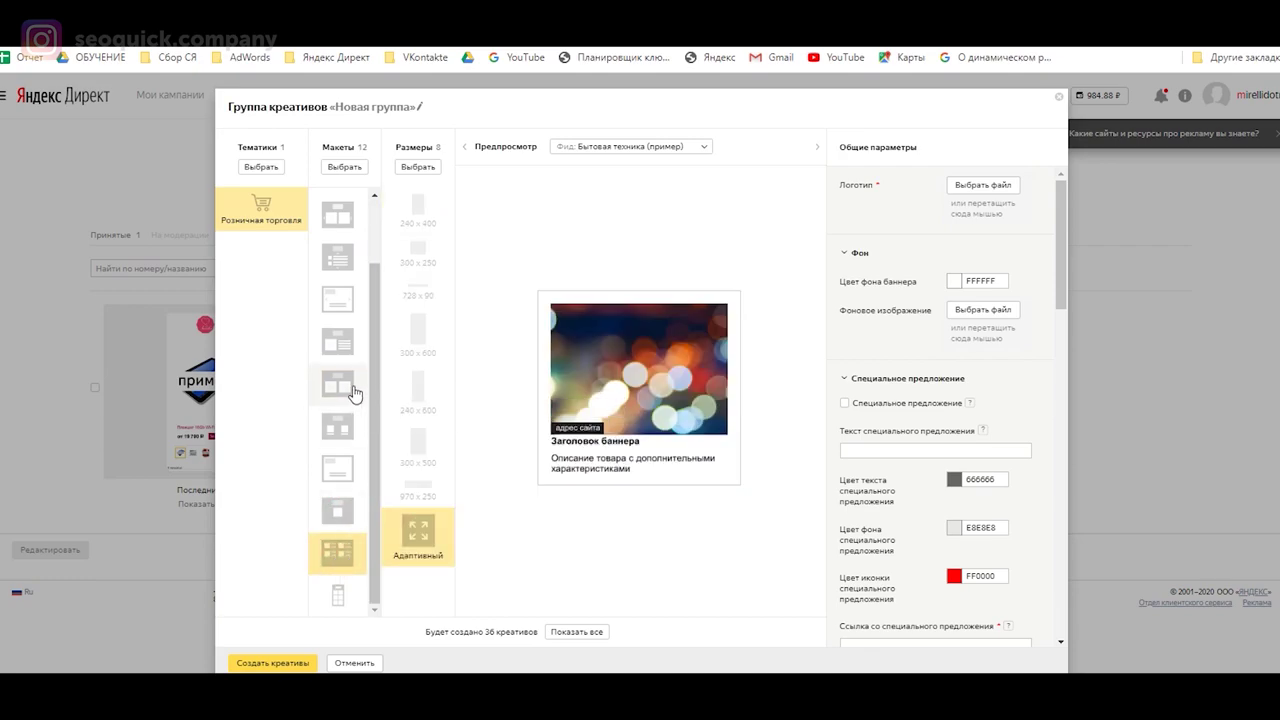
# Step: Return to the first layout at size 300 x 250 and examine the feeds available for the preview
pyautogui.scroll(1, 354, 393)
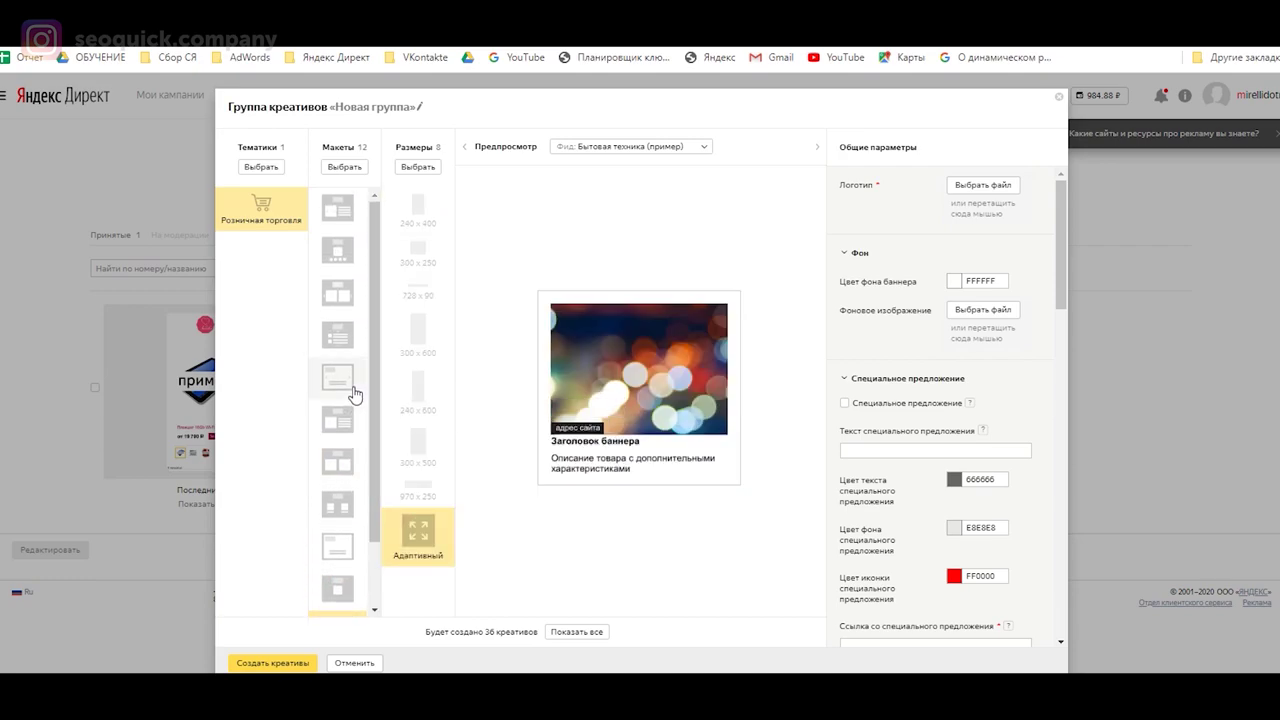
pyautogui.click(337, 207)
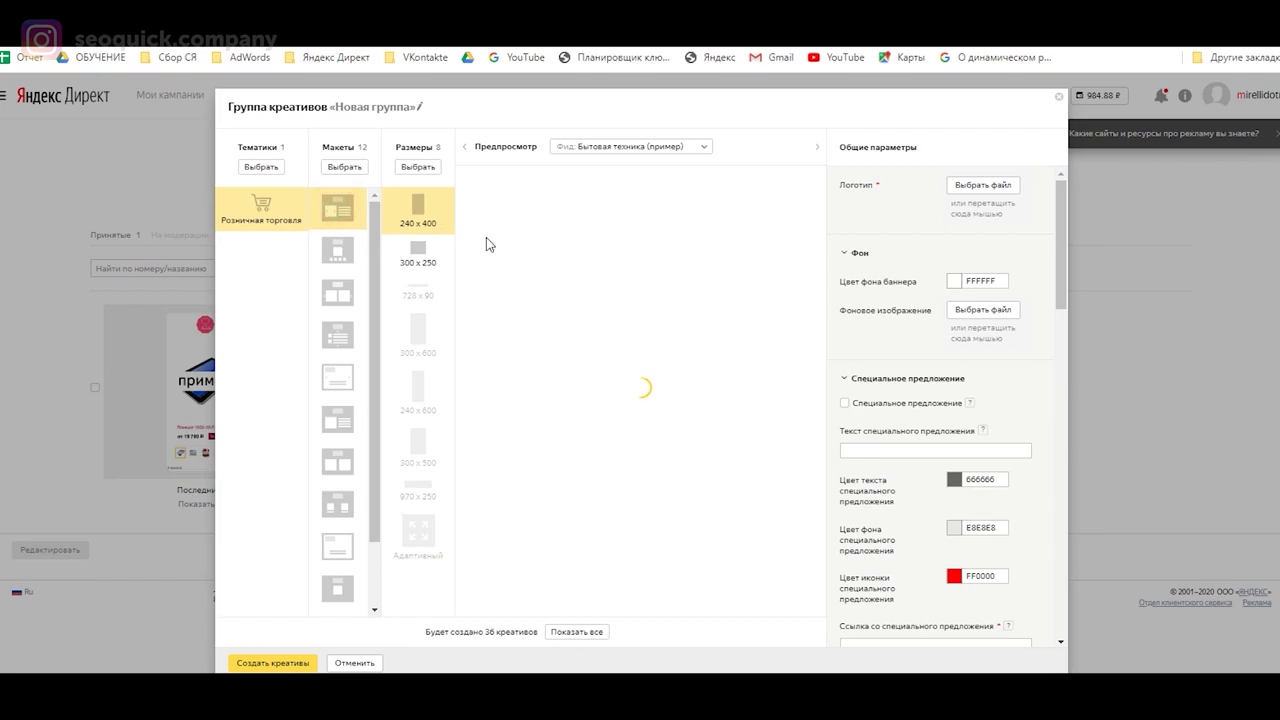
pyautogui.click(435, 263)
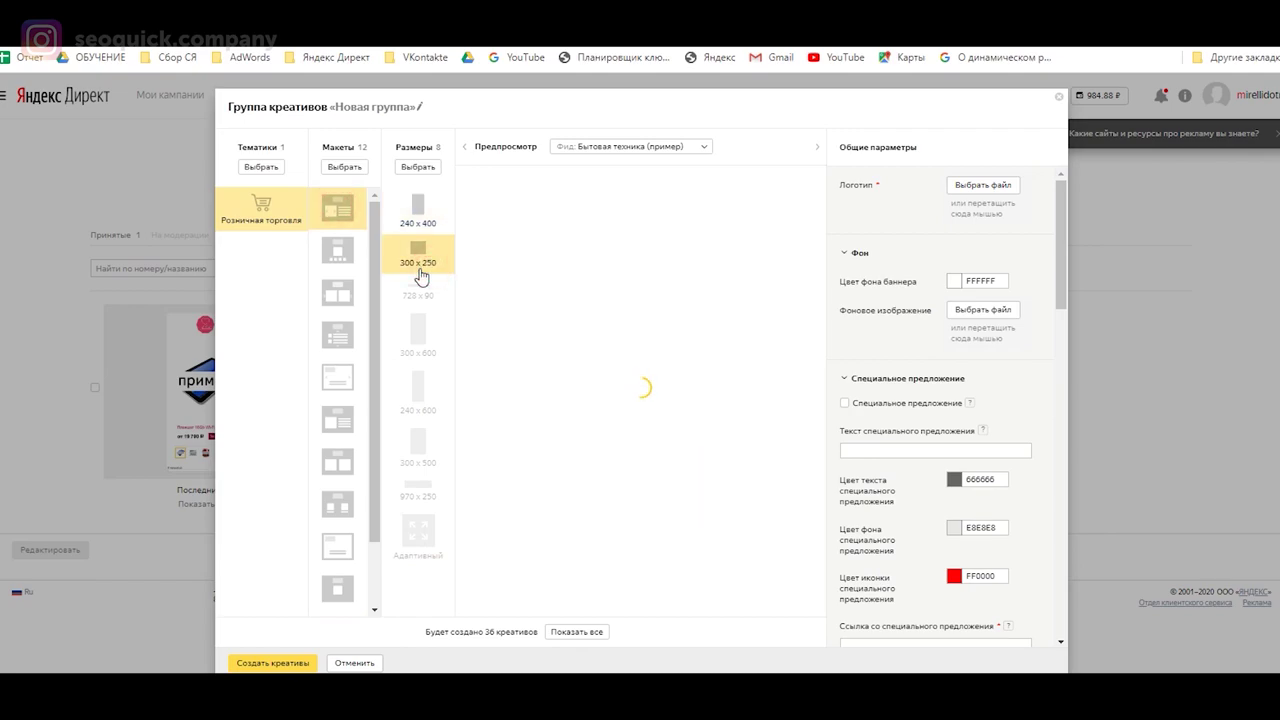
pyautogui.click(607, 148)
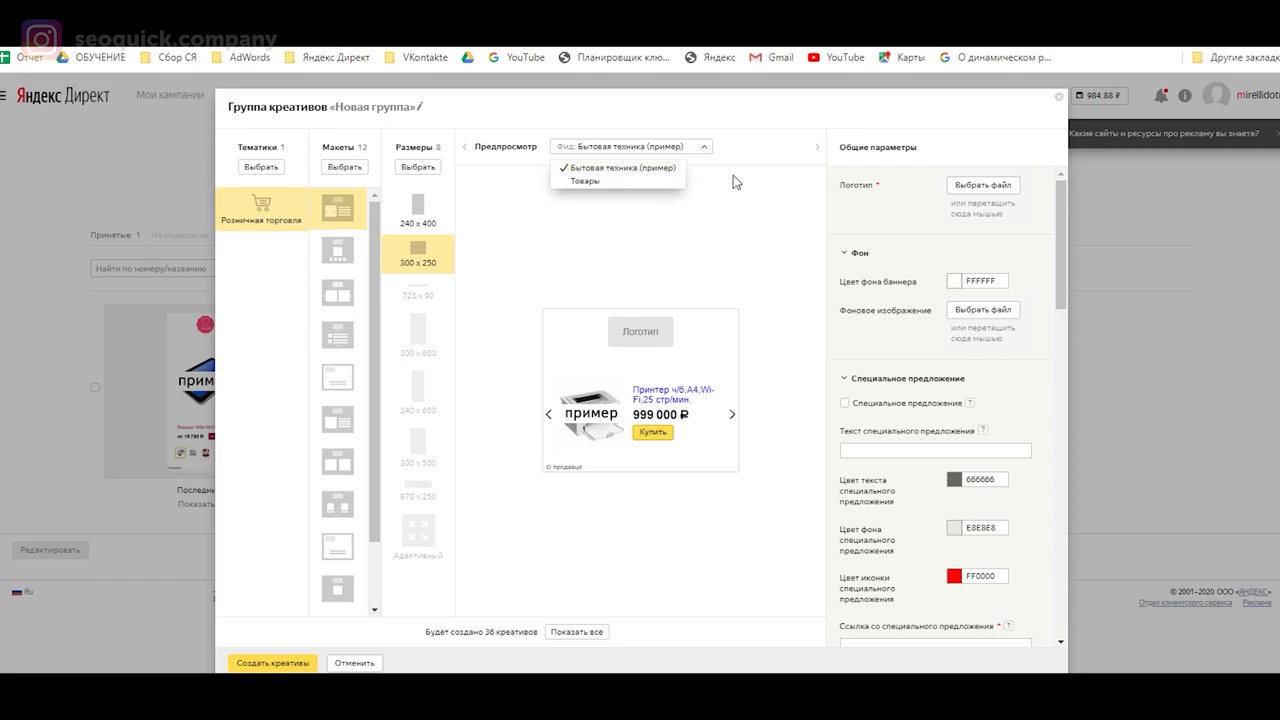
pyautogui.click(646, 181)
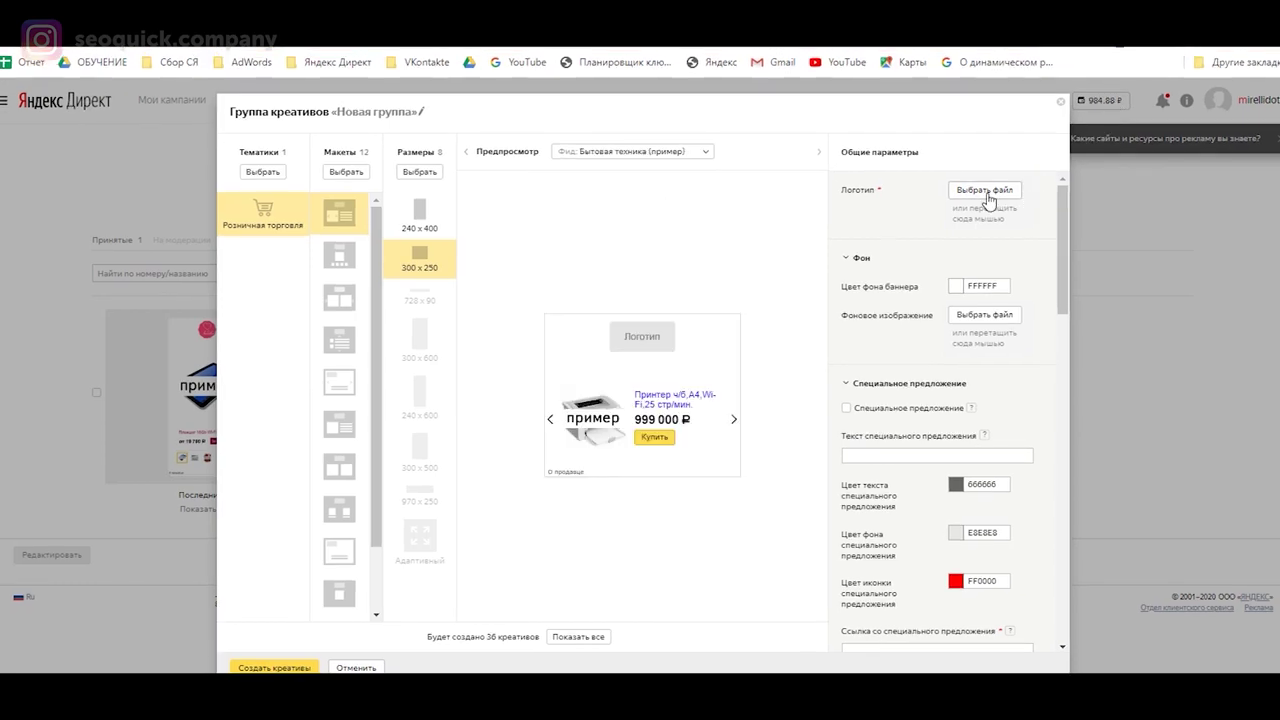
# Step: Upload the image logo-seoquick from the desktop as the creative group's logo
pyautogui.click(994, 193)
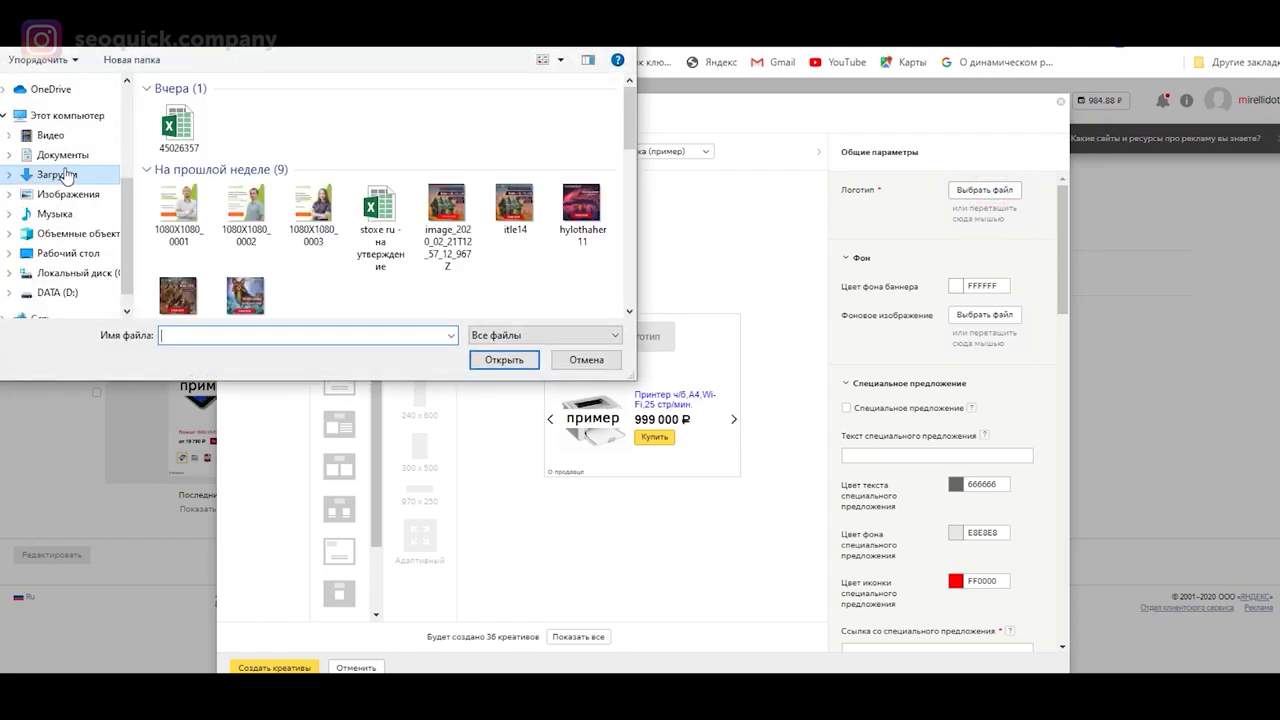
pyautogui.click(586, 359)
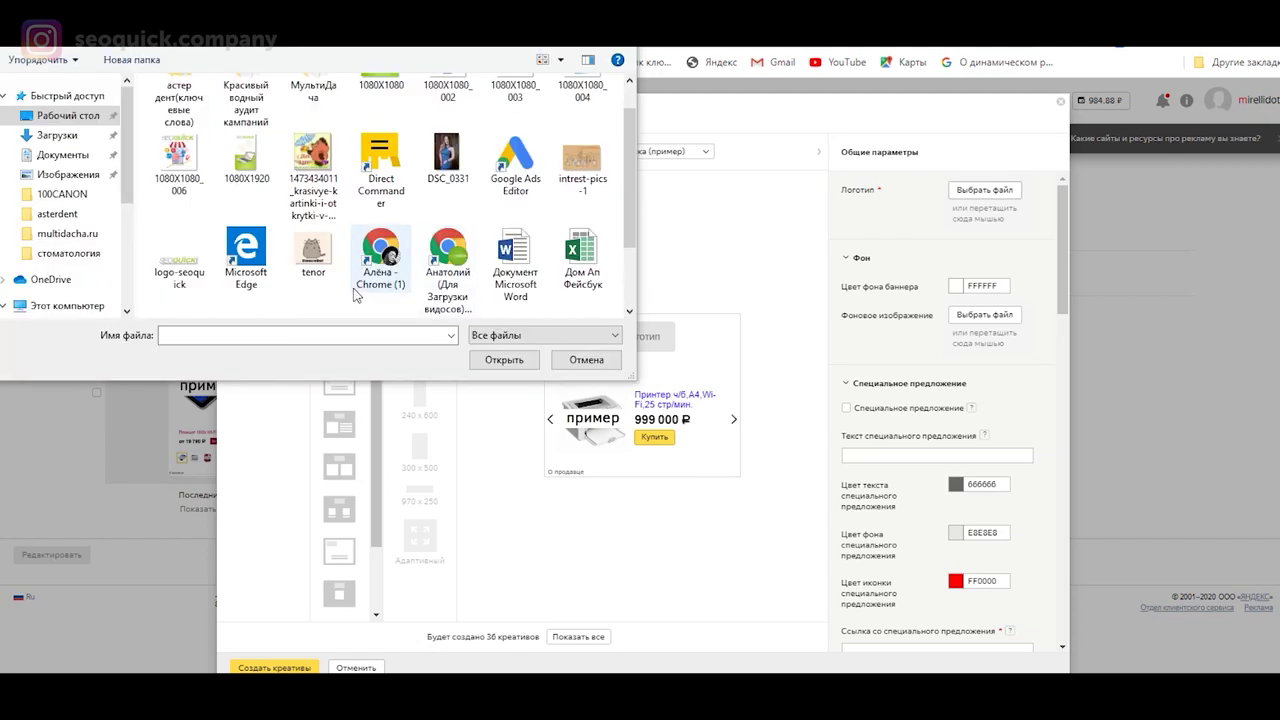
pyautogui.click(186, 274)
pyautogui.click(502, 358)
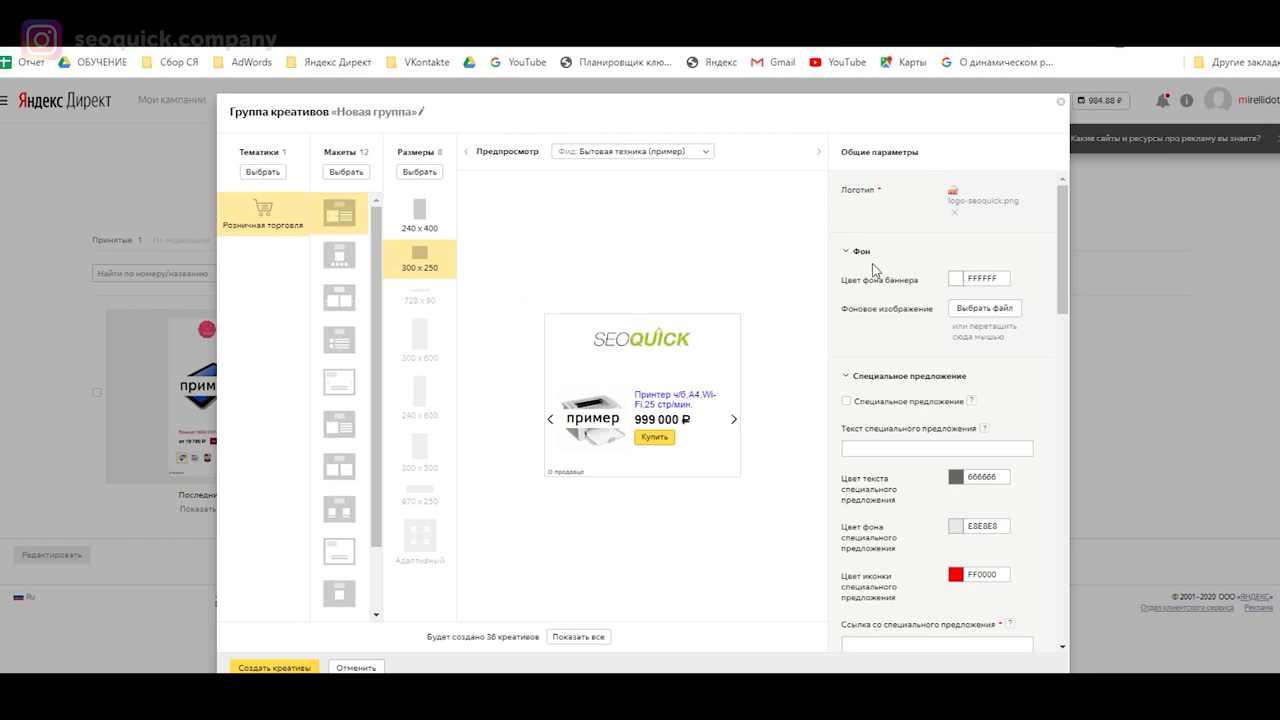
# Step: Try the greens 32BA60 and 417853 as the banner background colour and set it back to white FFFFFF
pyautogui.click(959, 282)
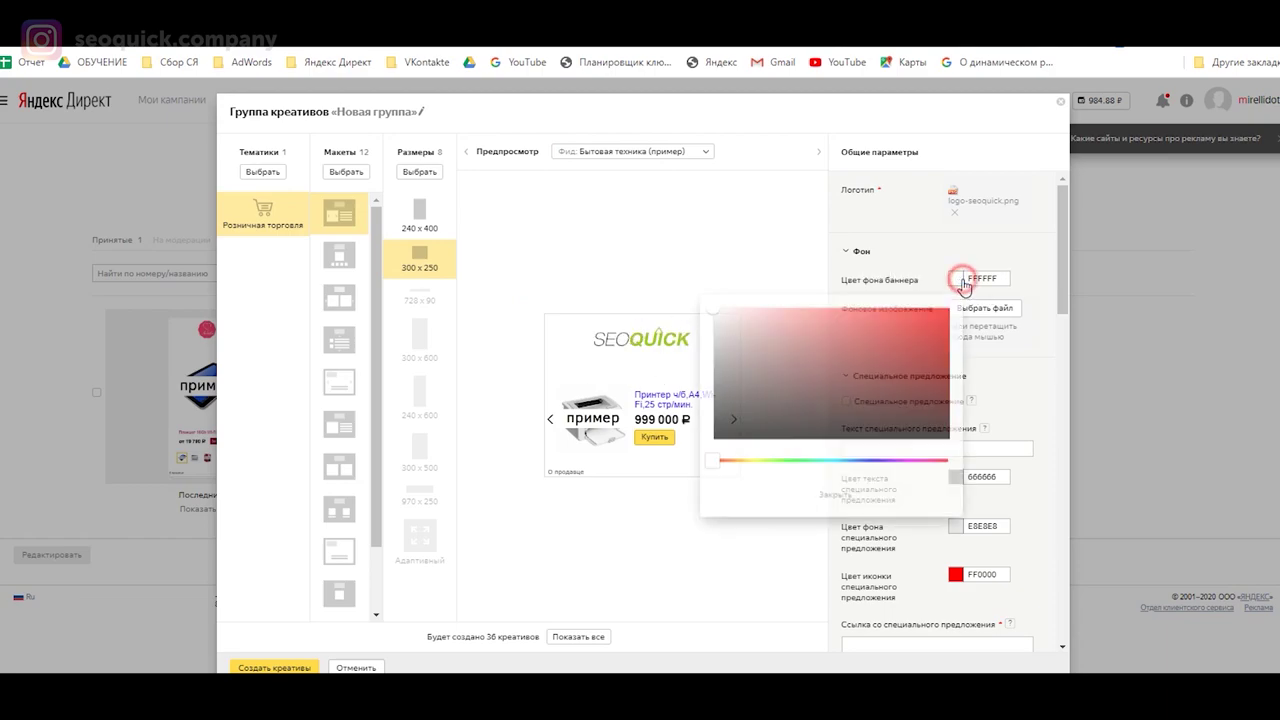
pyautogui.click(804, 459)
pyautogui.click(886, 341)
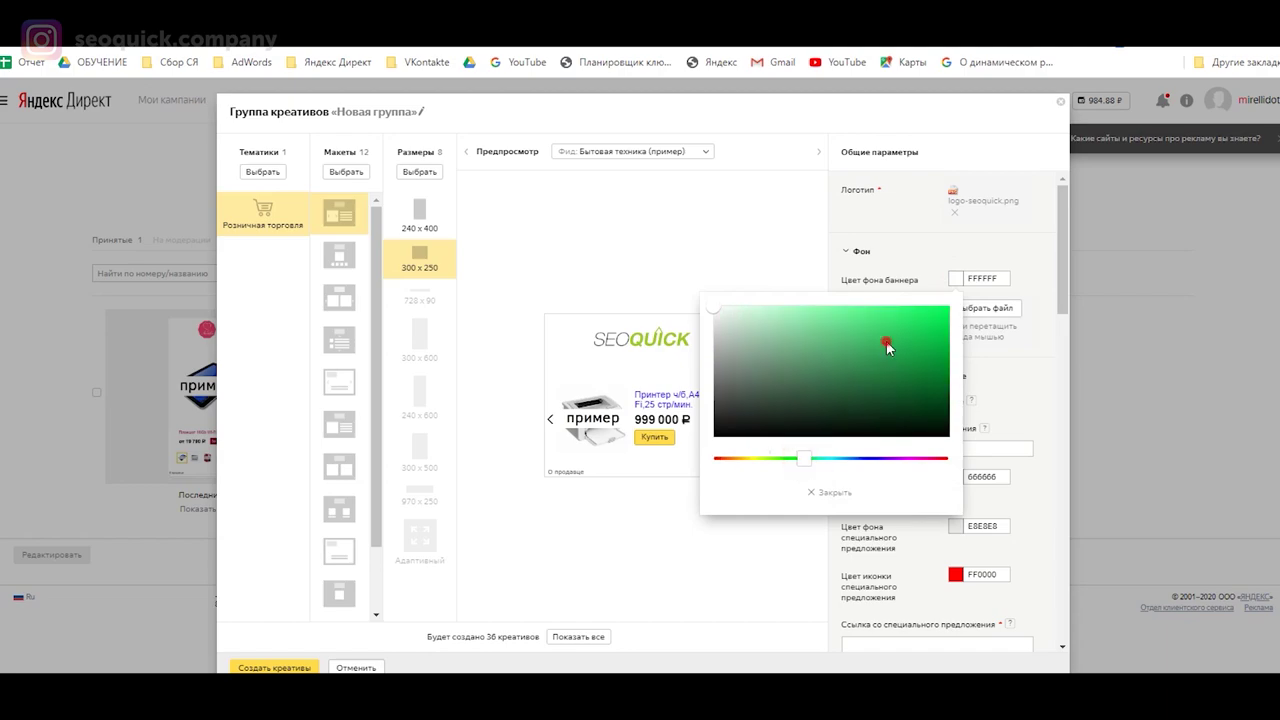
pyautogui.click(819, 322)
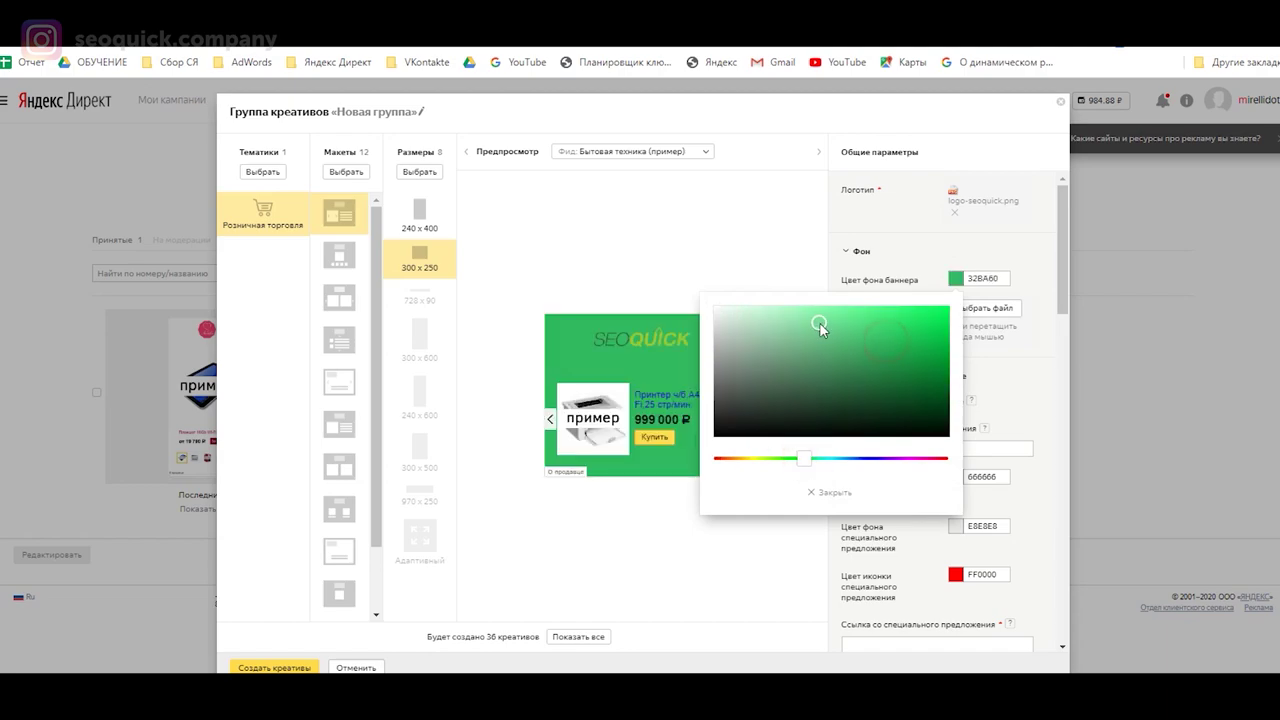
pyautogui.click(821, 375)
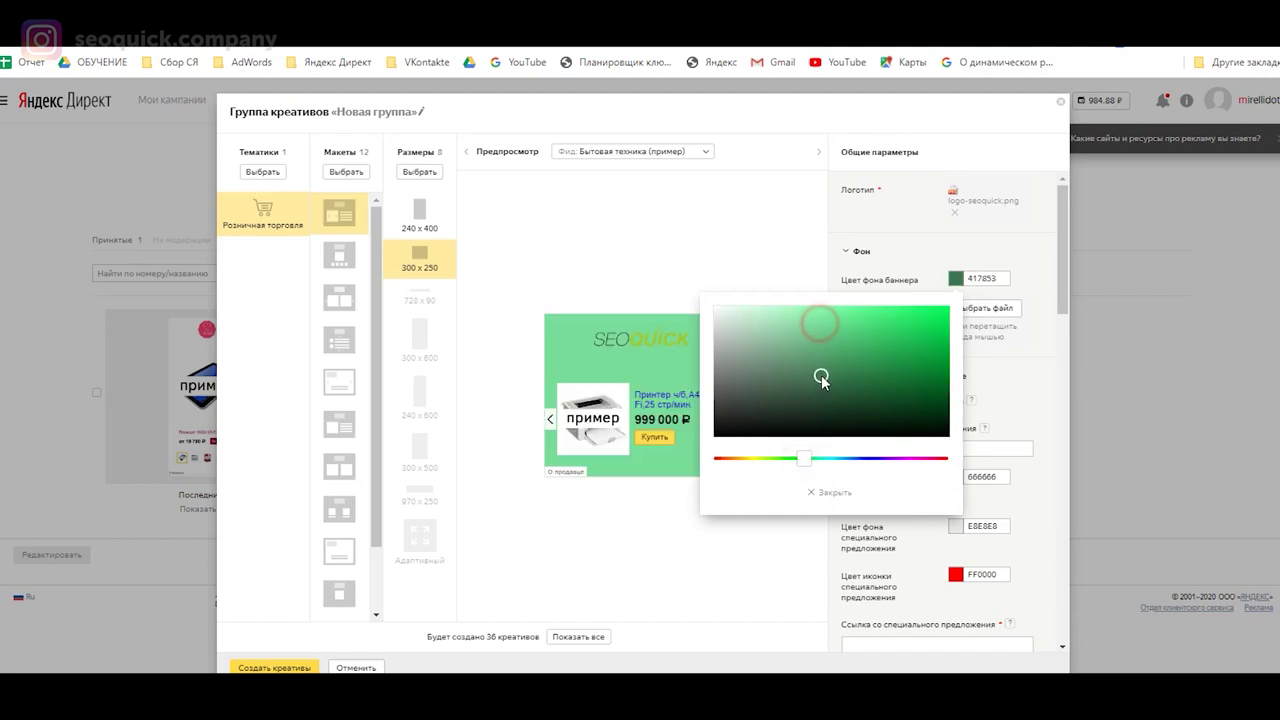
pyautogui.click(714, 305)
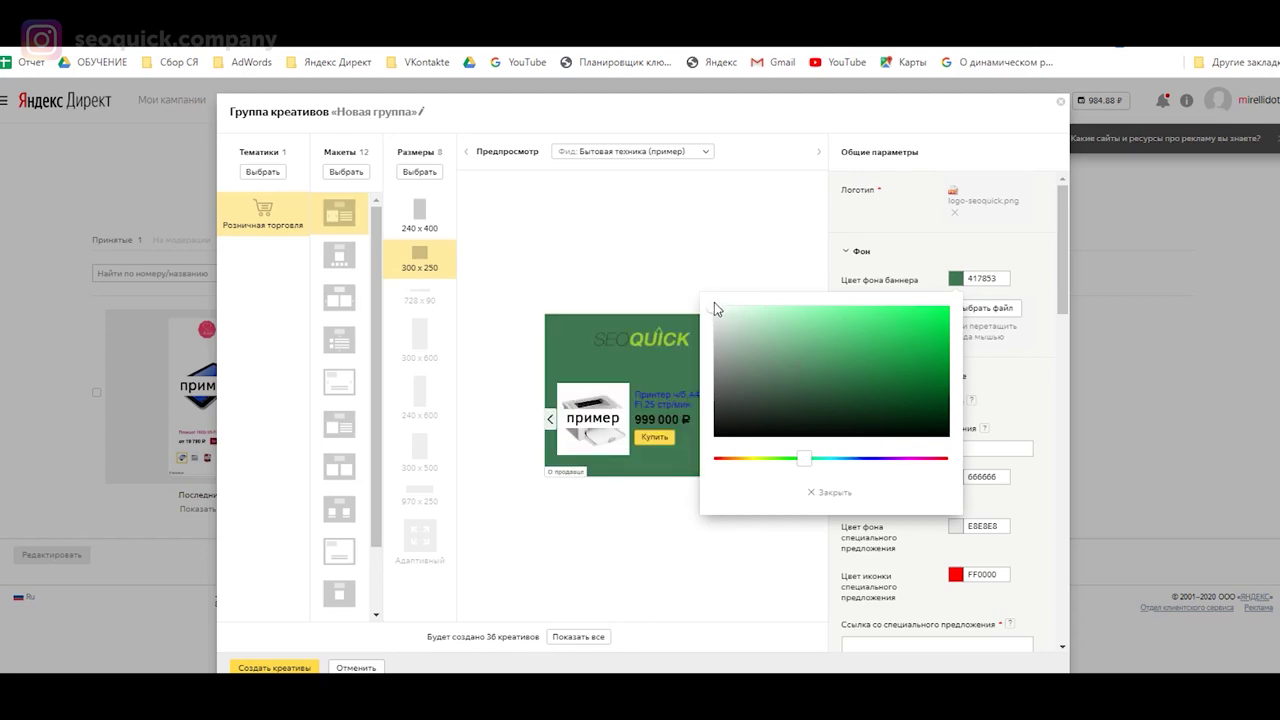
pyautogui.click(829, 494)
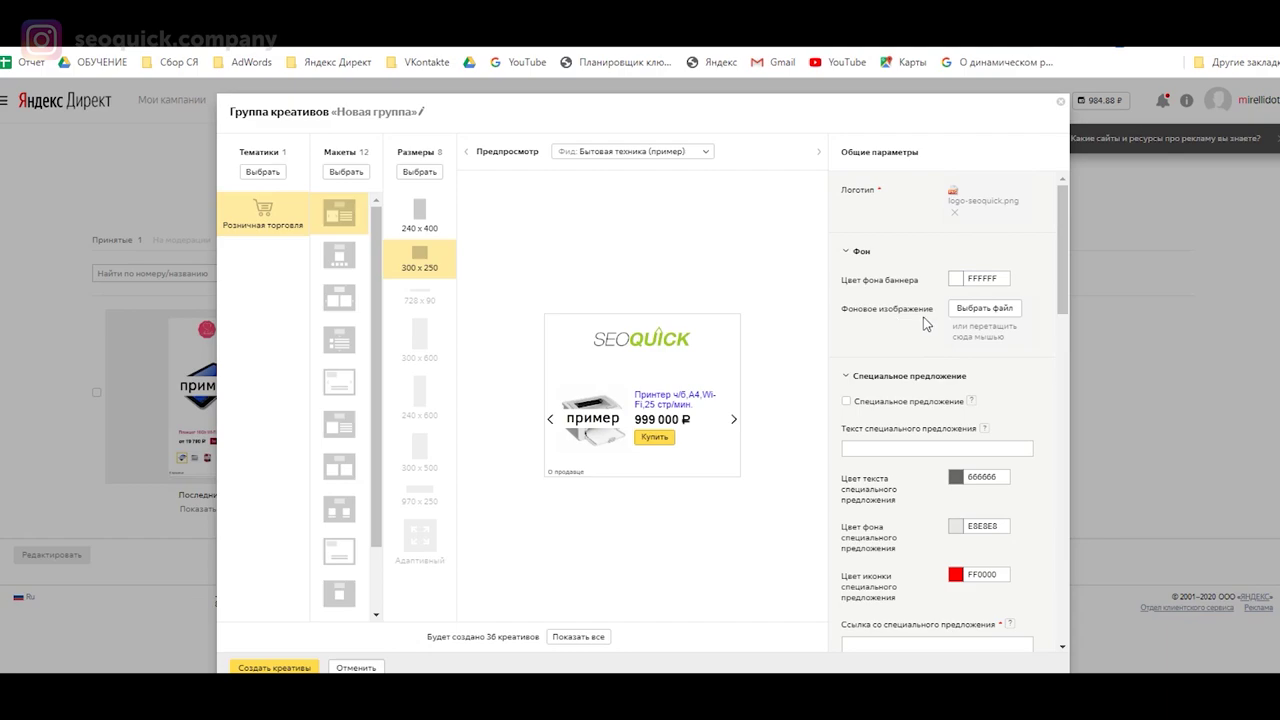
# Step: Try 1080X1080_003.png as the banner's background image and remove it again
pyautogui.click(972, 308)
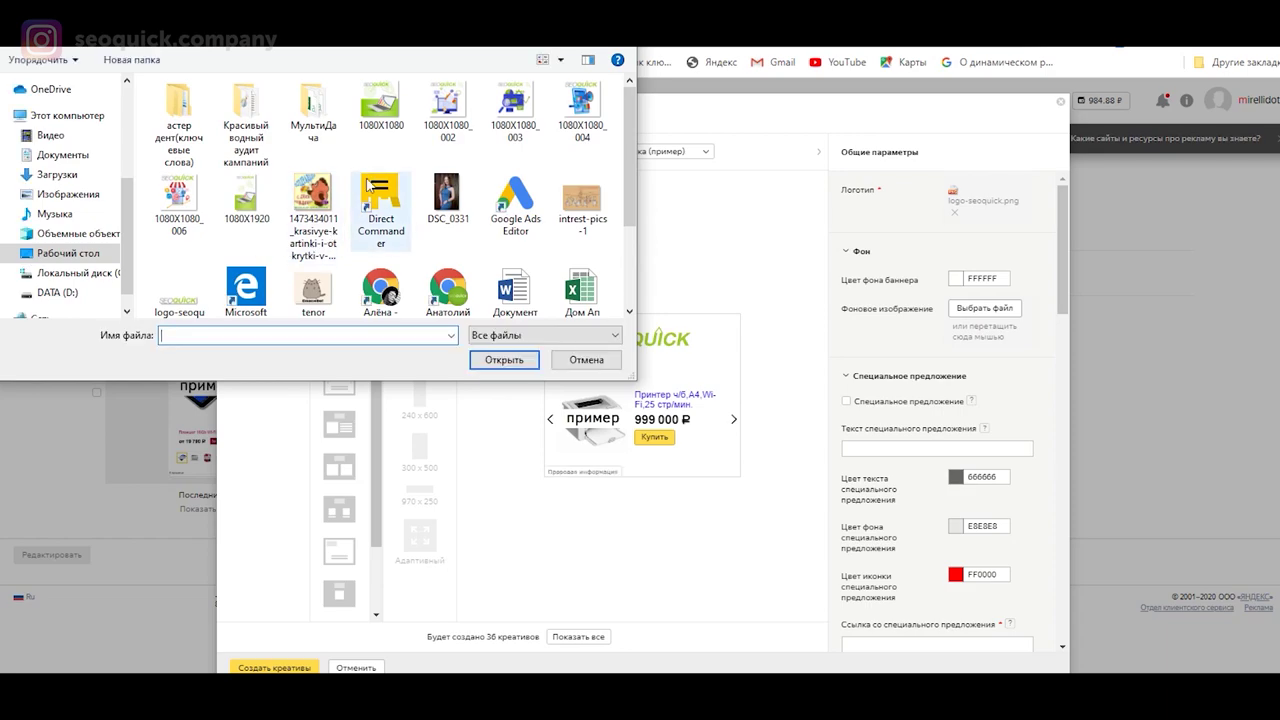
pyautogui.click(524, 124)
pyautogui.click(476, 360)
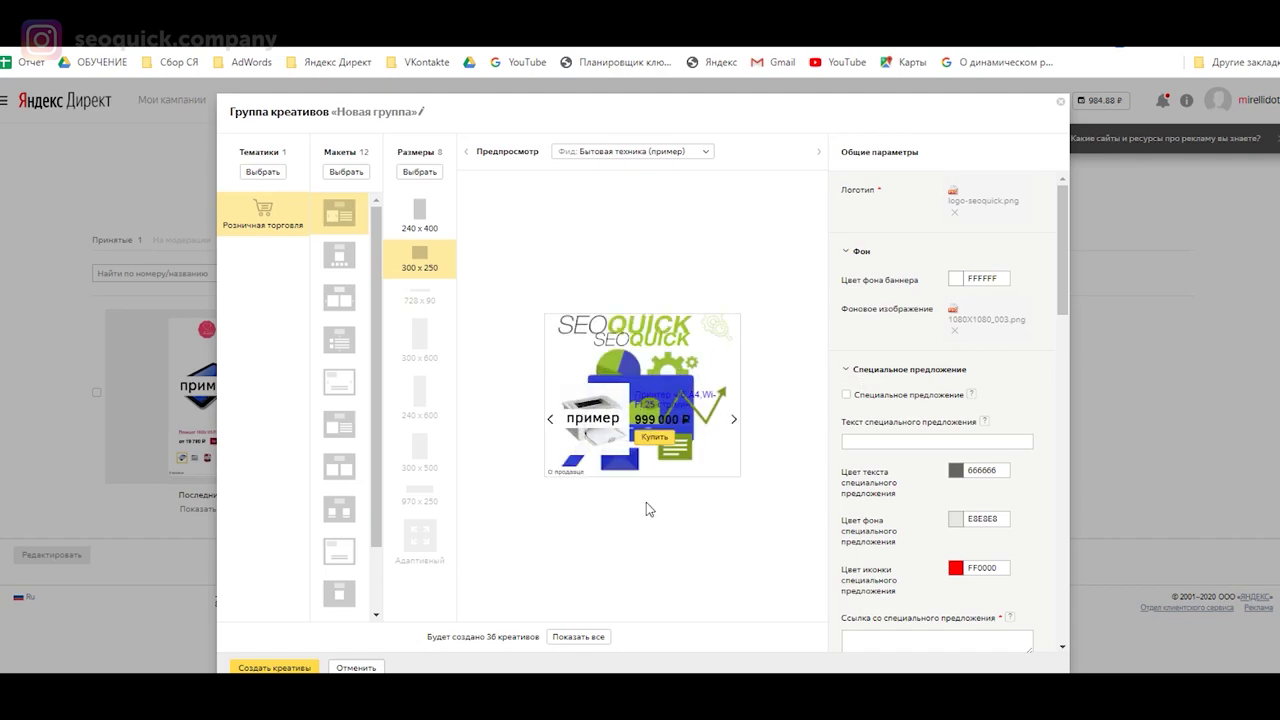
pyautogui.click(955, 331)
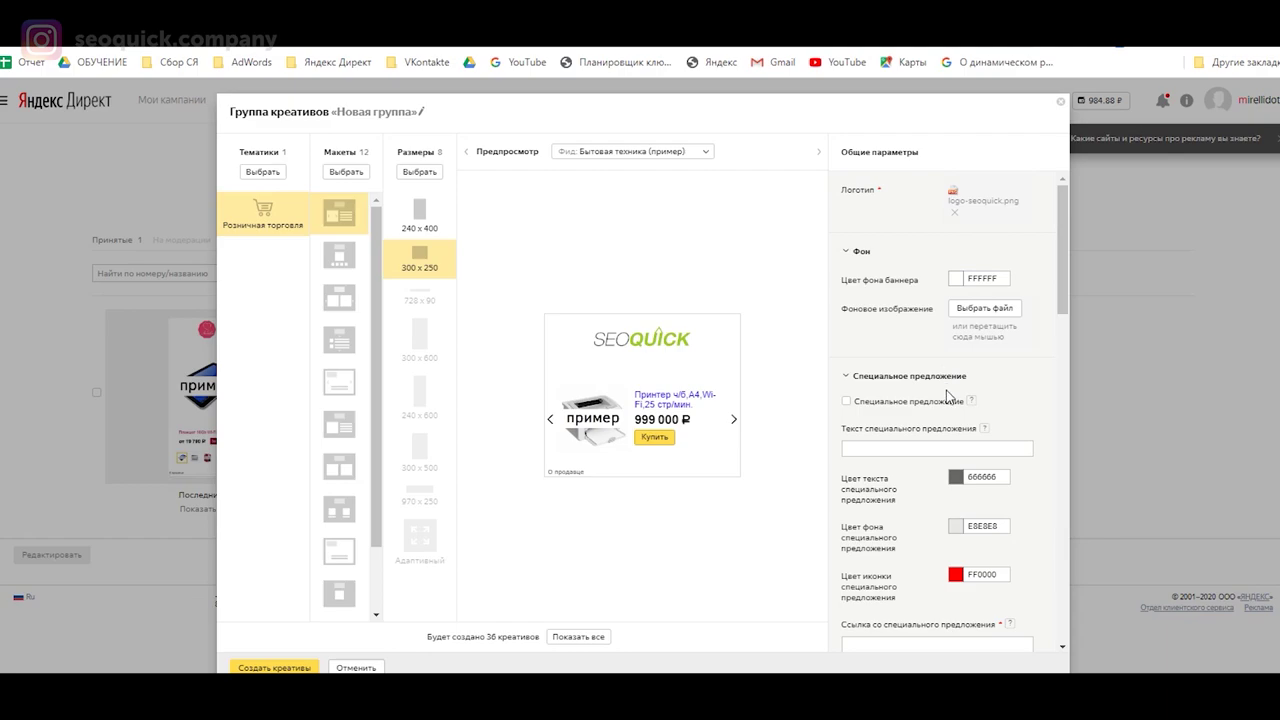
# Step: Enable the special offer with the text "Скидка 90%" and set its text colour to red D40F0F
pyautogui.click(906, 406)
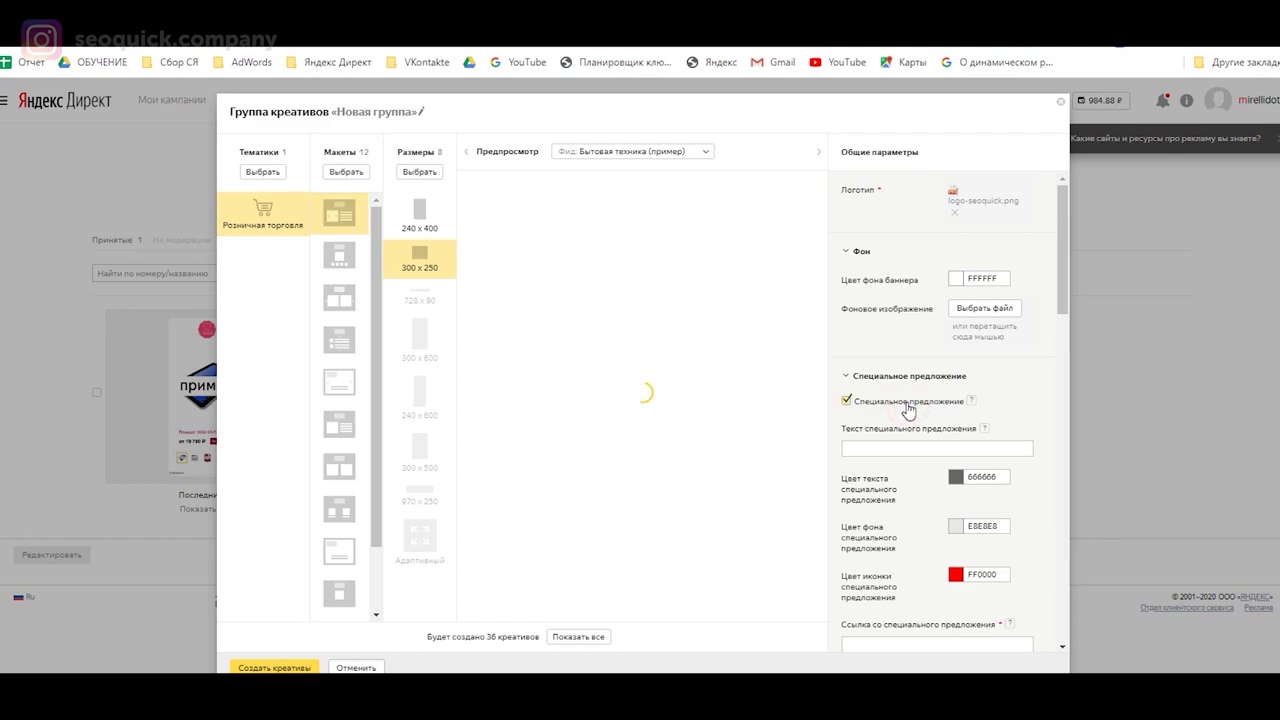
pyautogui.click(946, 447)
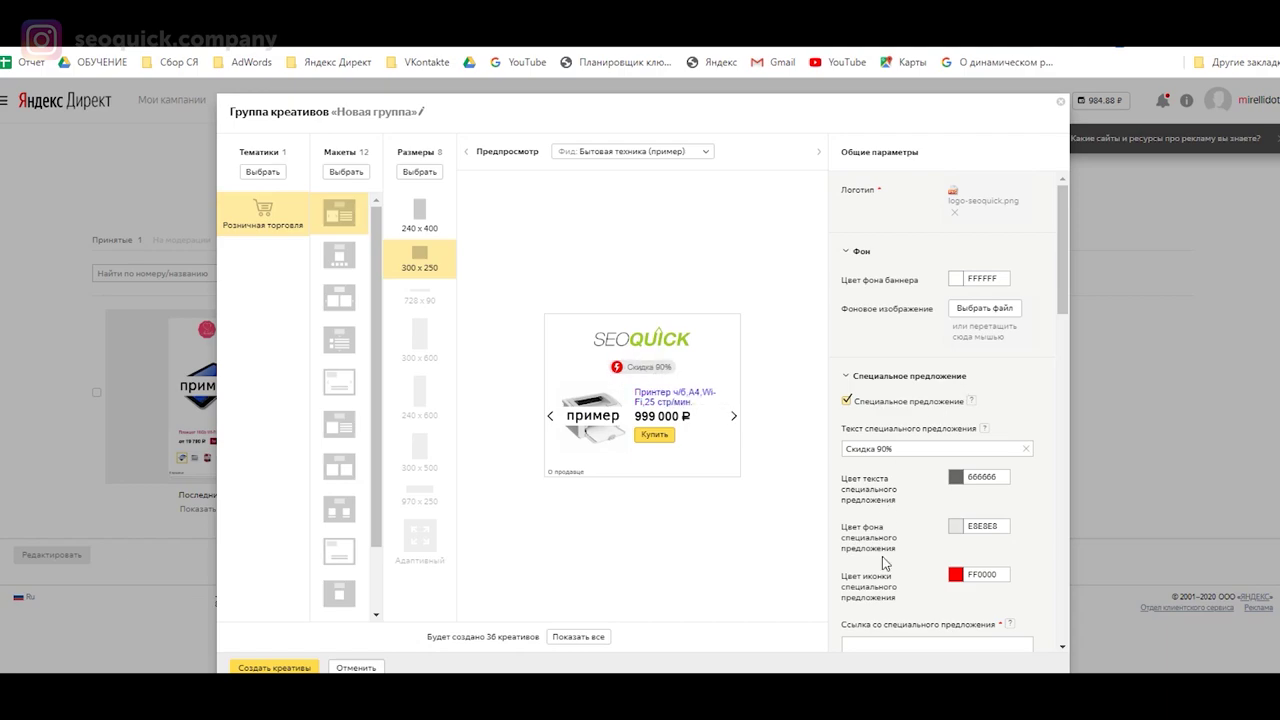
pyautogui.click(955, 478)
pyautogui.click(933, 279)
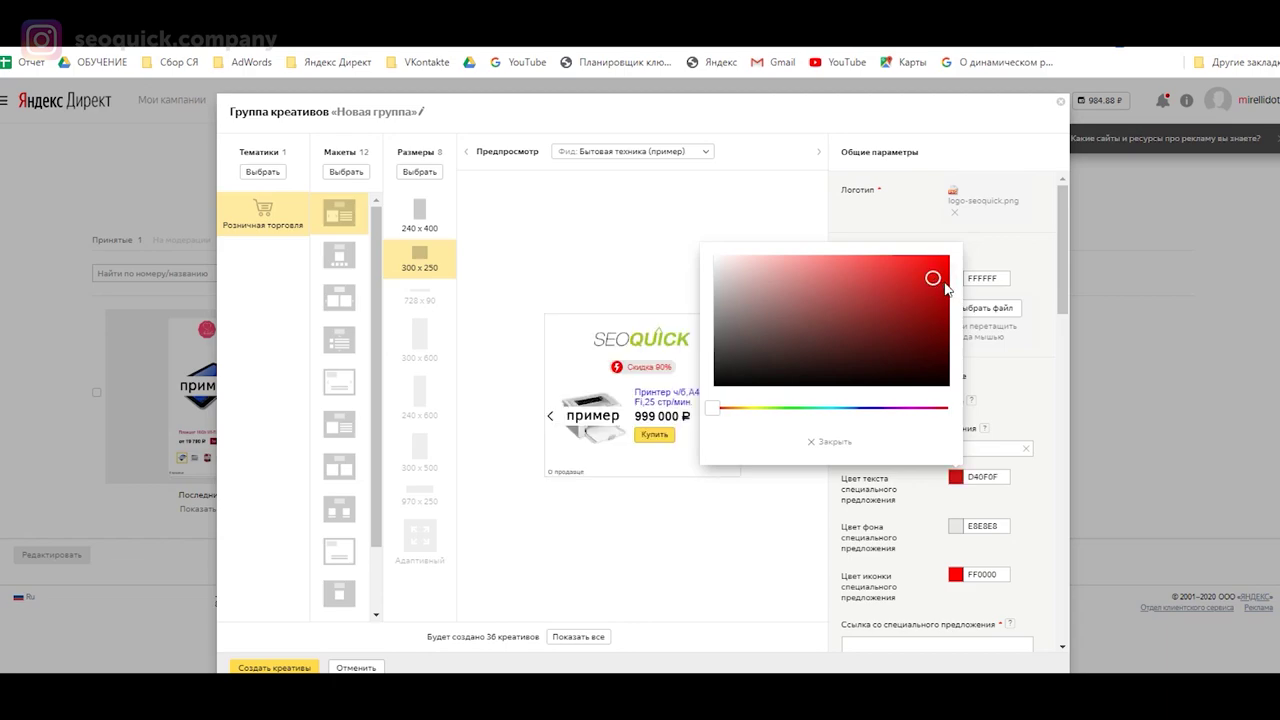
pyautogui.click(830, 440)
# Step: Set the special offer's background colour to green 34C72C after trying A35555 and 876C6C
pyautogui.scroll(-1, 880, 470)
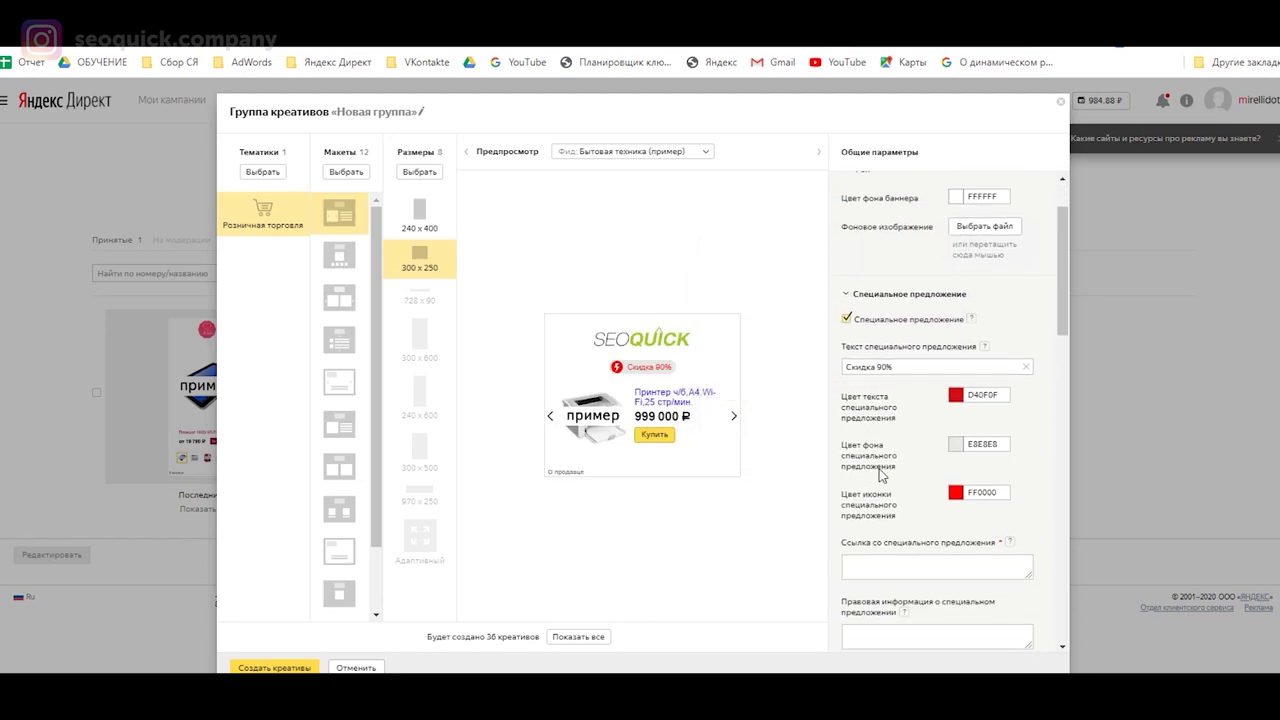
pyautogui.click(956, 445)
pyautogui.click(827, 517)
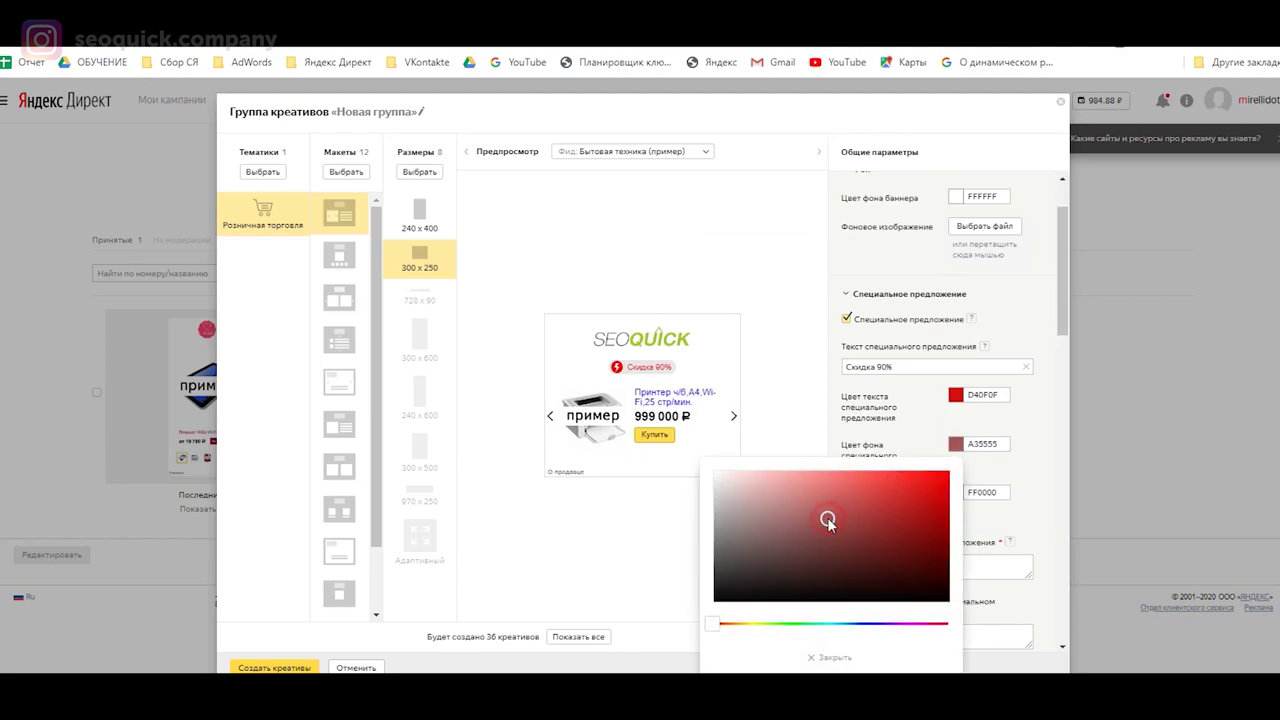
pyautogui.click(760, 530)
pyautogui.click(791, 624)
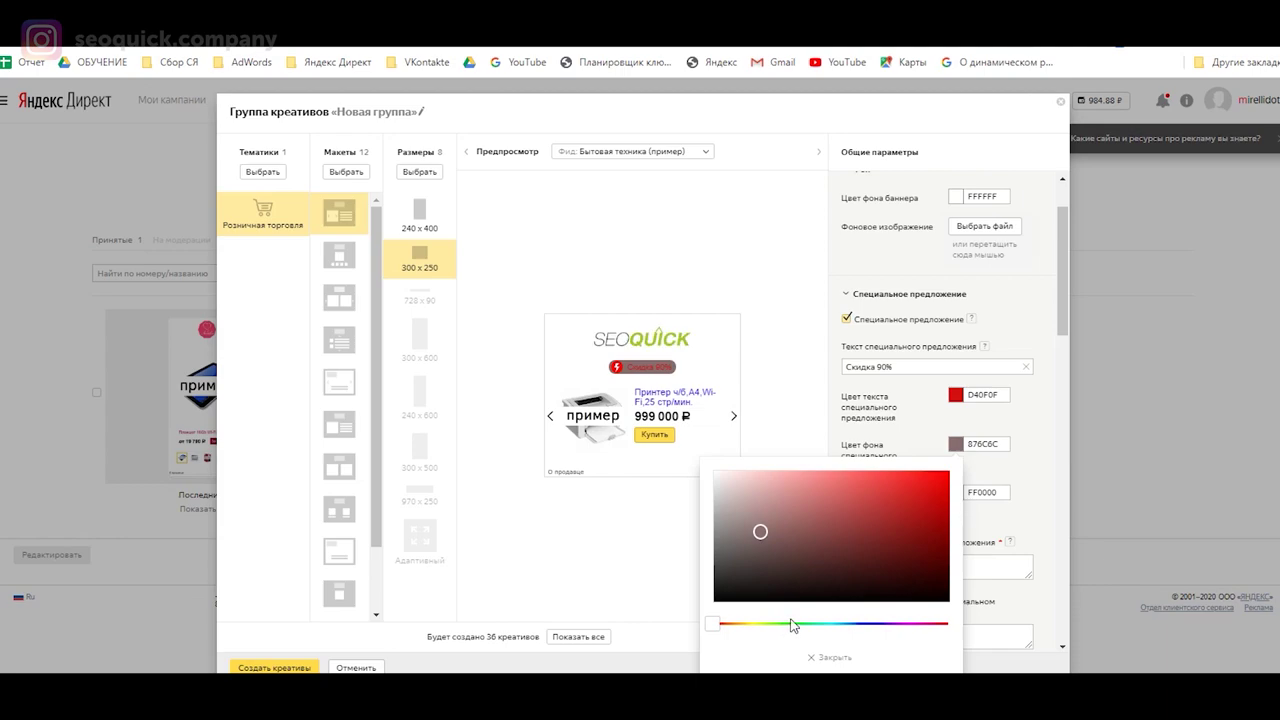
pyautogui.click(898, 500)
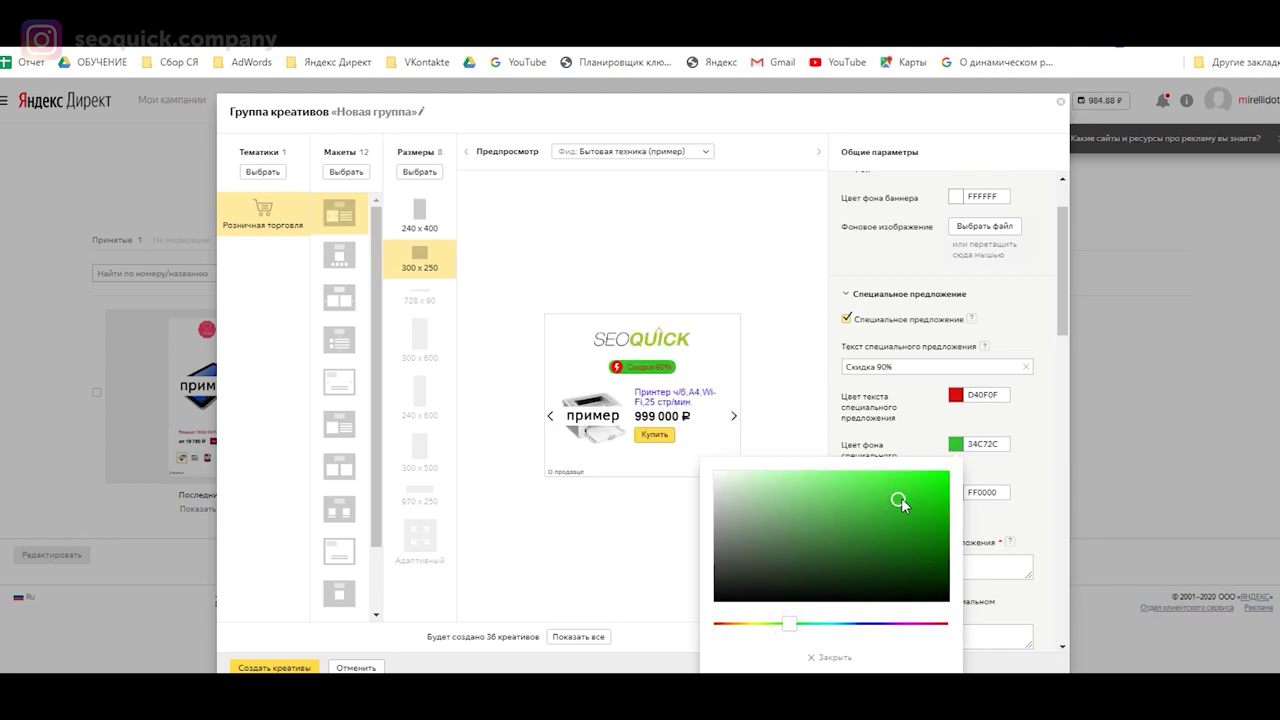
pyautogui.click(833, 657)
# Step: Set the special offer's icon colour to orange FF8000
pyautogui.scroll(-3, 932, 362)
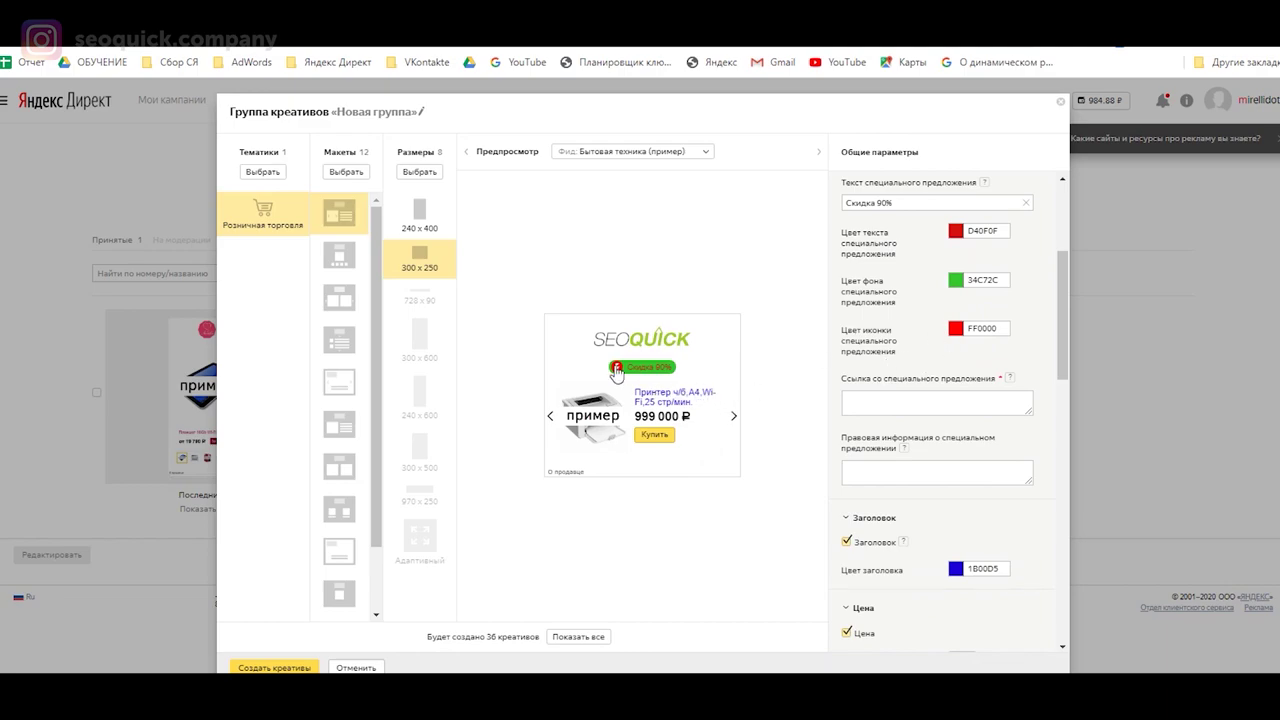
pyautogui.click(956, 329)
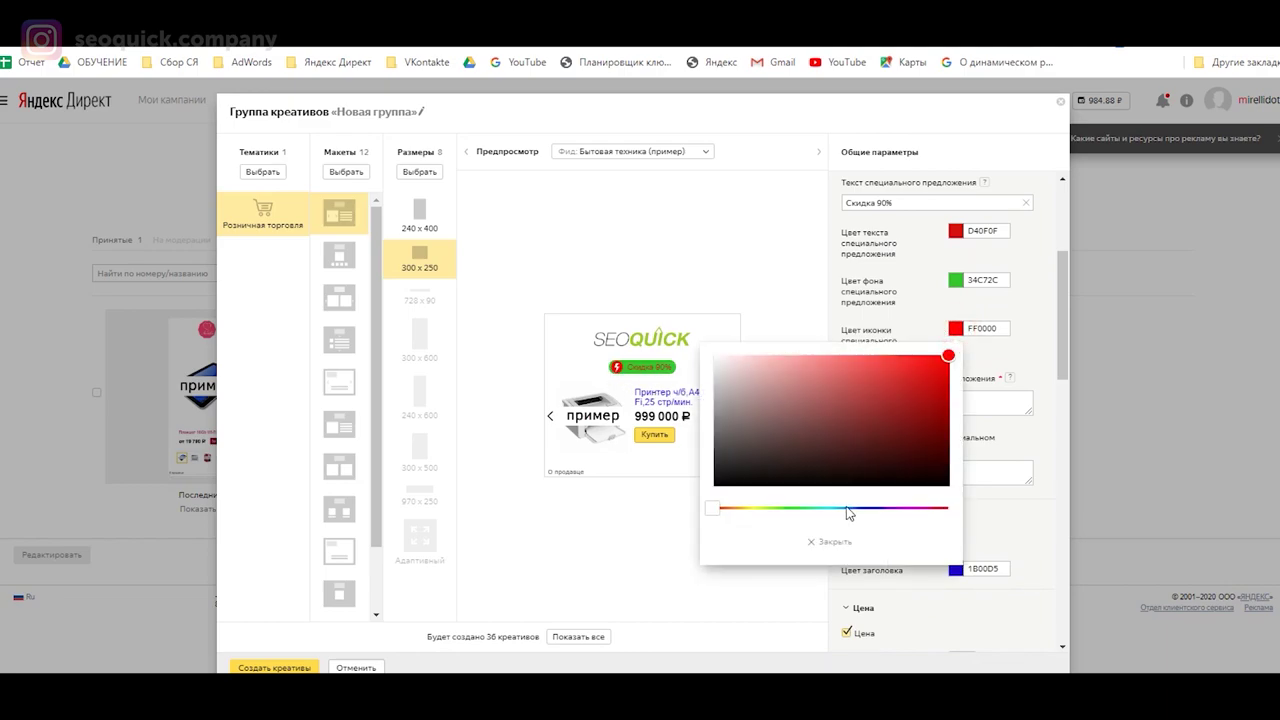
pyautogui.click(730, 508)
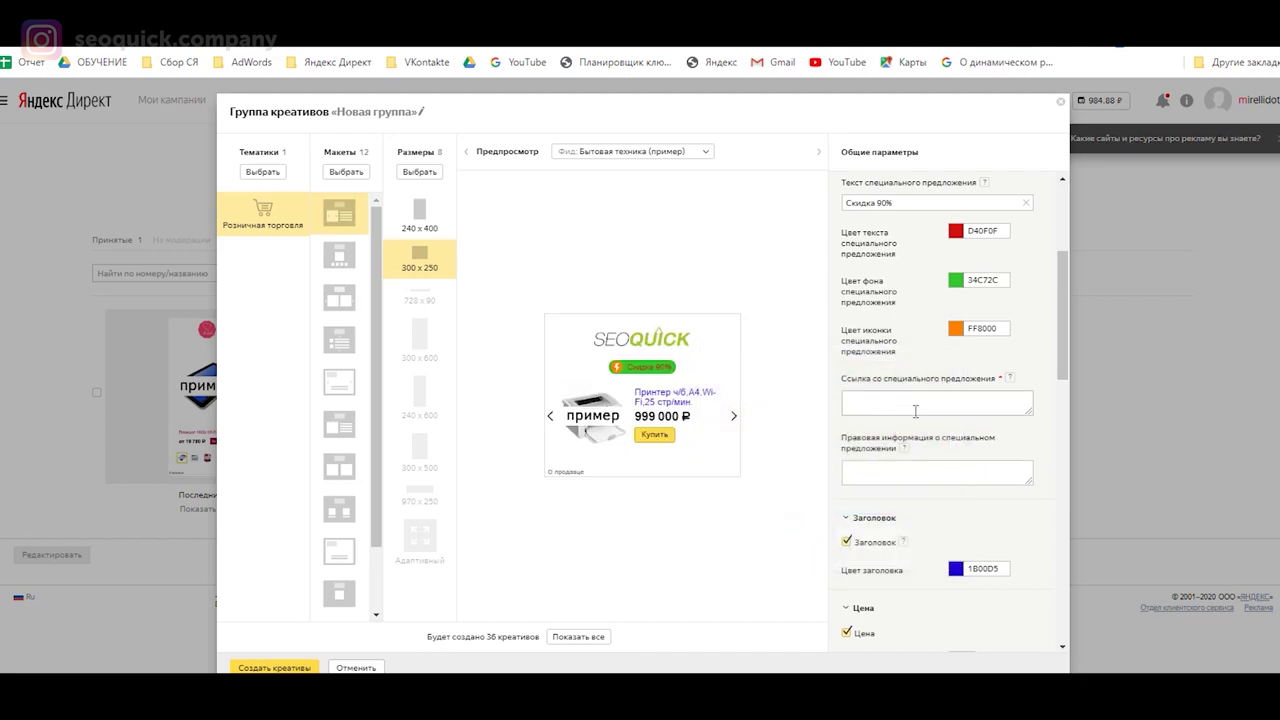
# Step: Check the hints for the offer's link and legal information, and enter "Только с 1 по 30 марта" as the legal information
pyautogui.click(1011, 376)
pyautogui.click(905, 449)
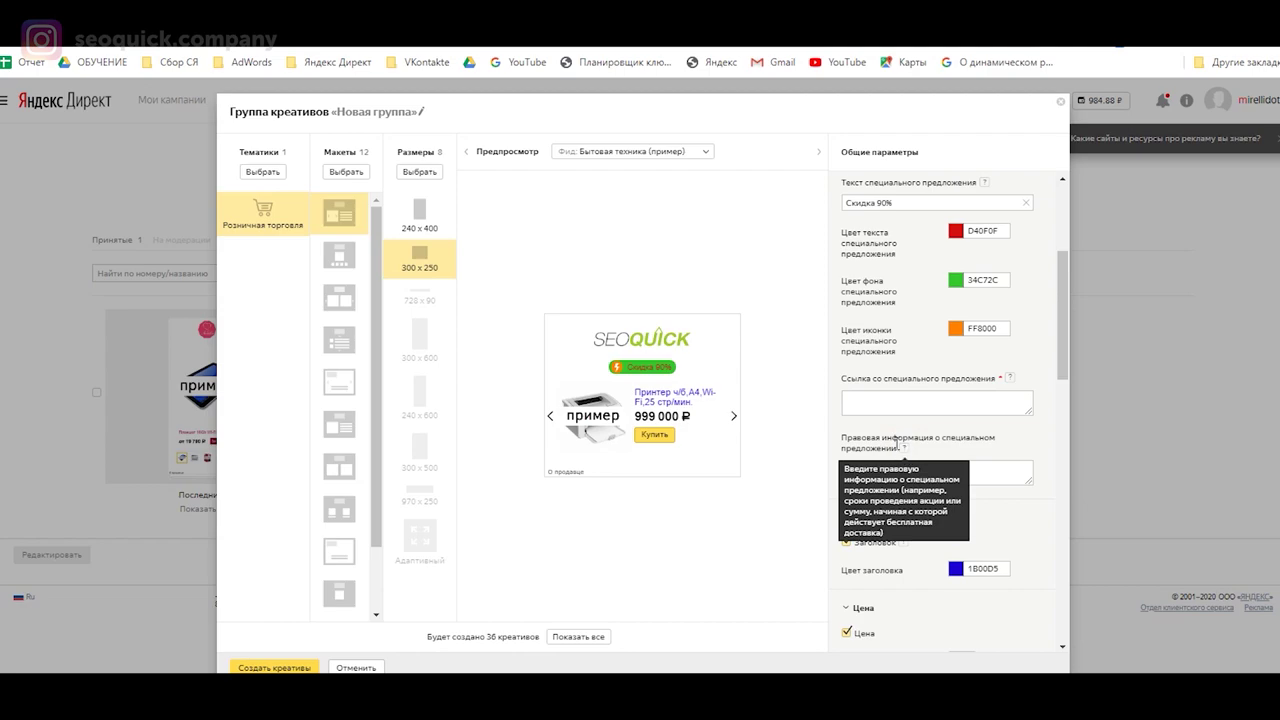
pyautogui.click(978, 476)
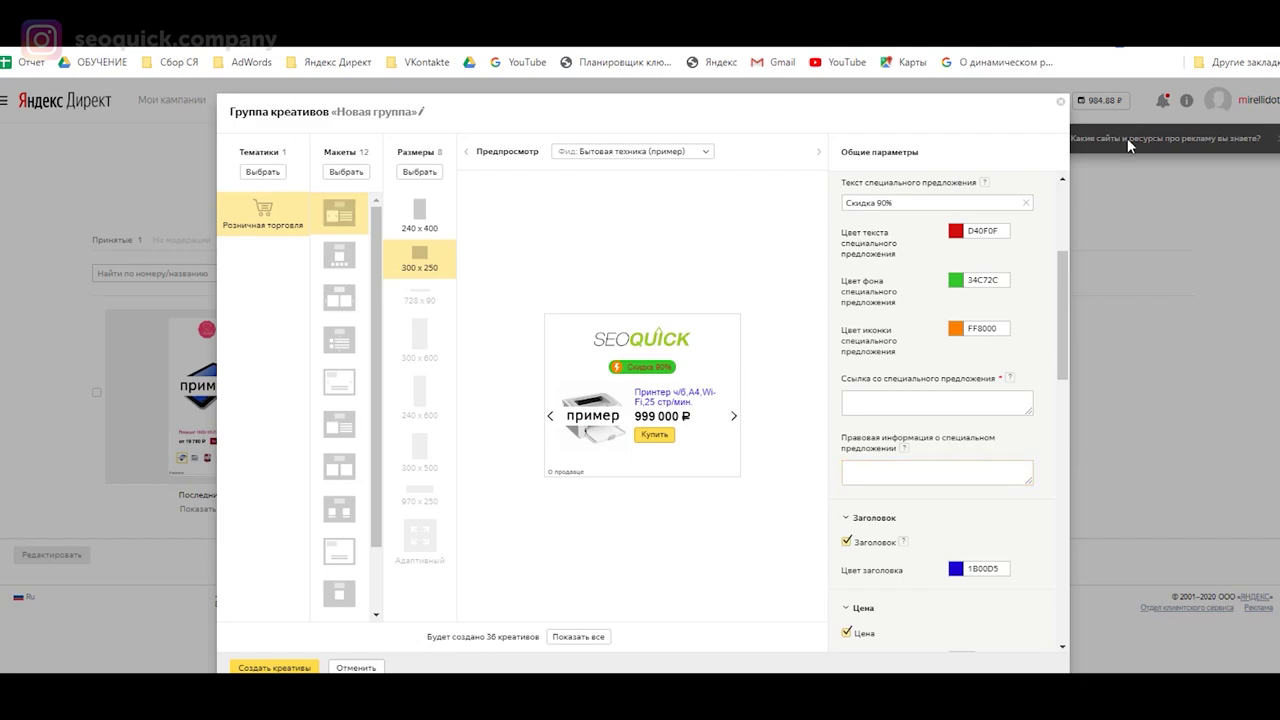
pyautogui.click(870, 468)
pyautogui.write('Только с')
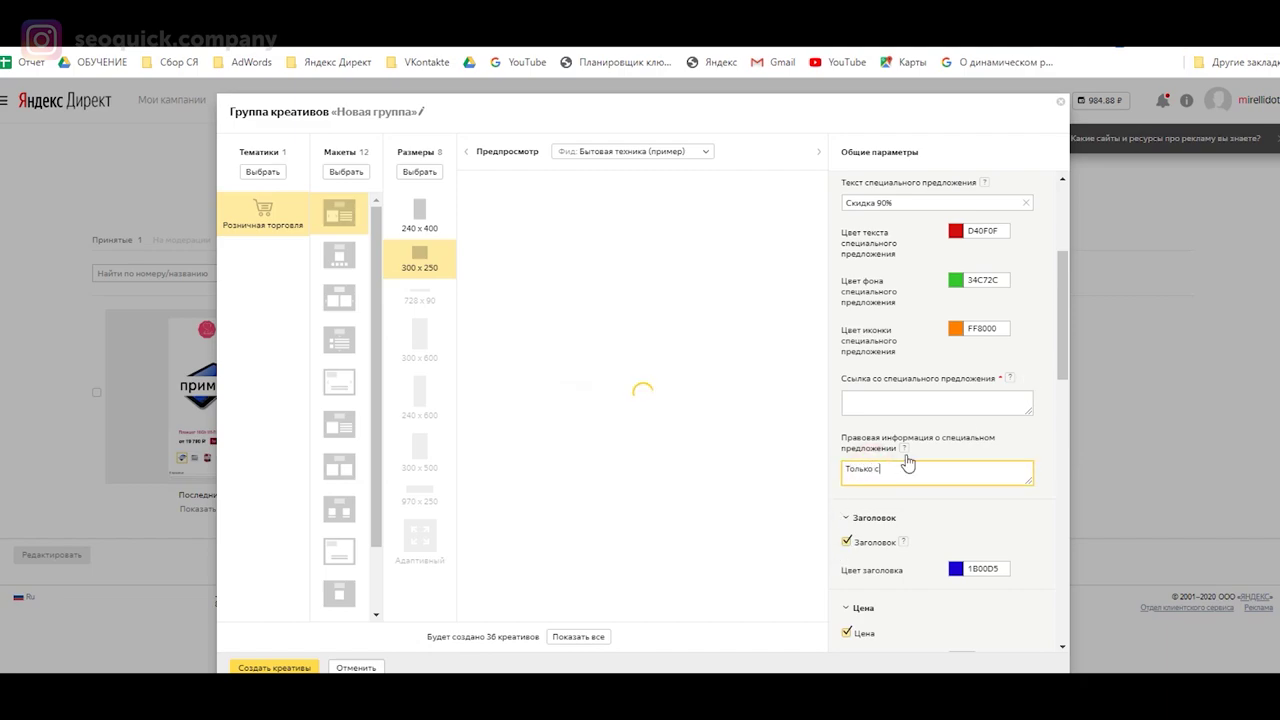
pyautogui.write(' 1 по 8')
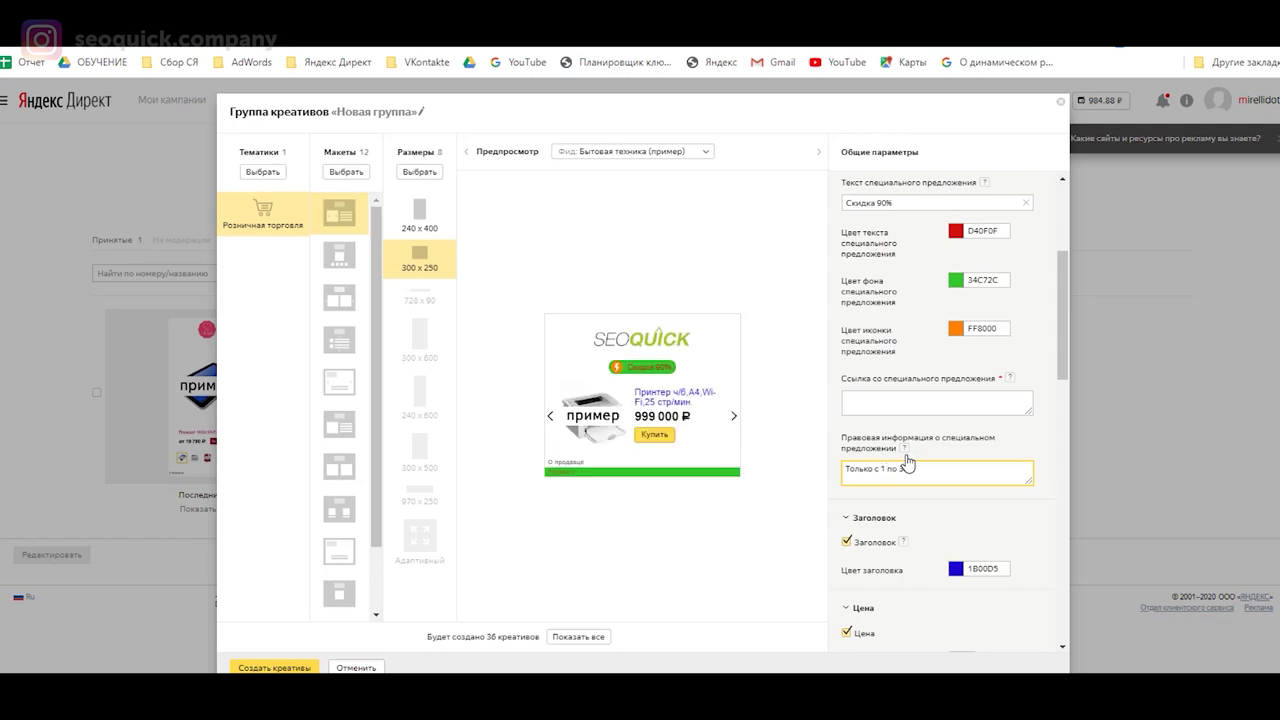
pyautogui.write(' марта')
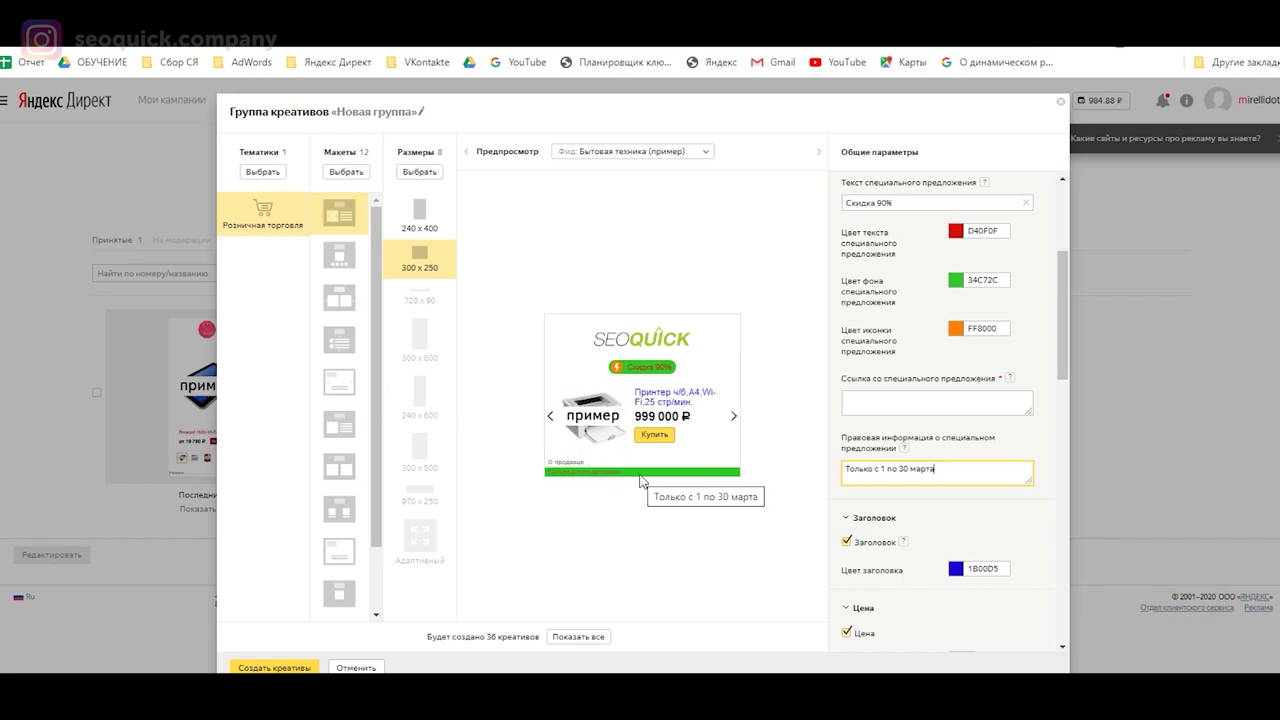
# Step: Toggle the banner heading, leave it enabled and set its colour to blue 2707F2
pyautogui.scroll(-2, 890, 390)
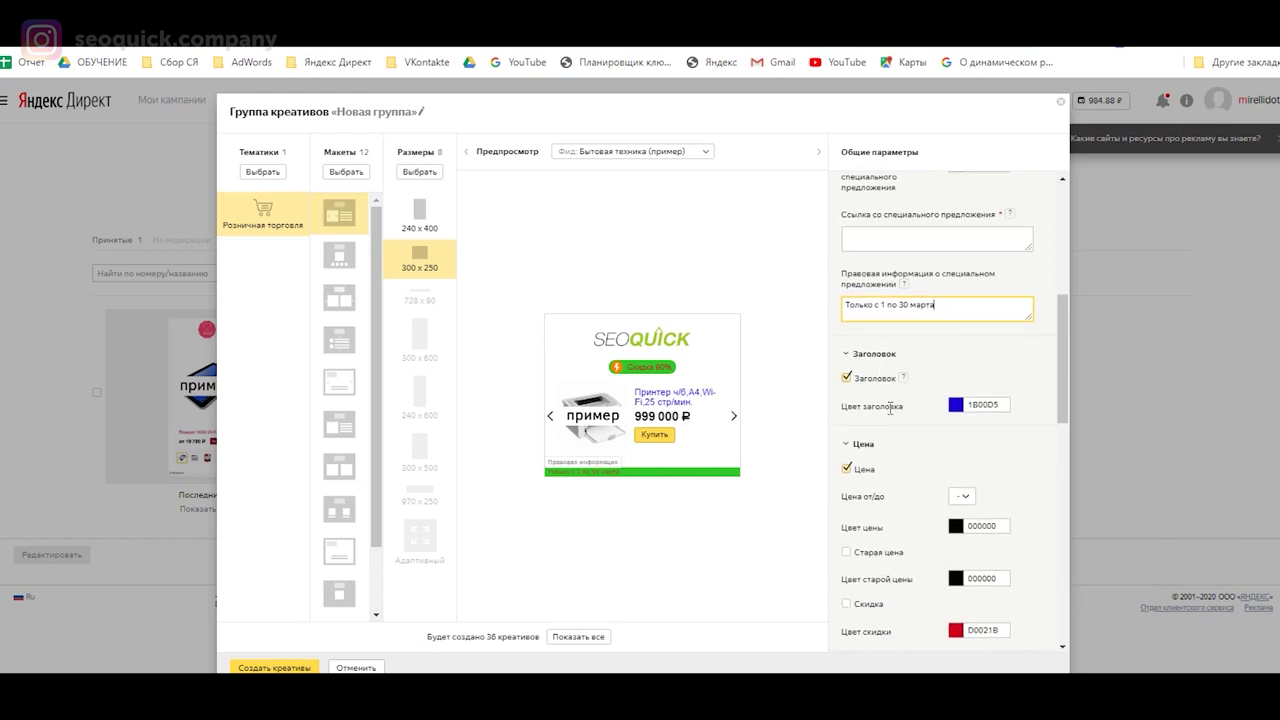
pyautogui.click(867, 385)
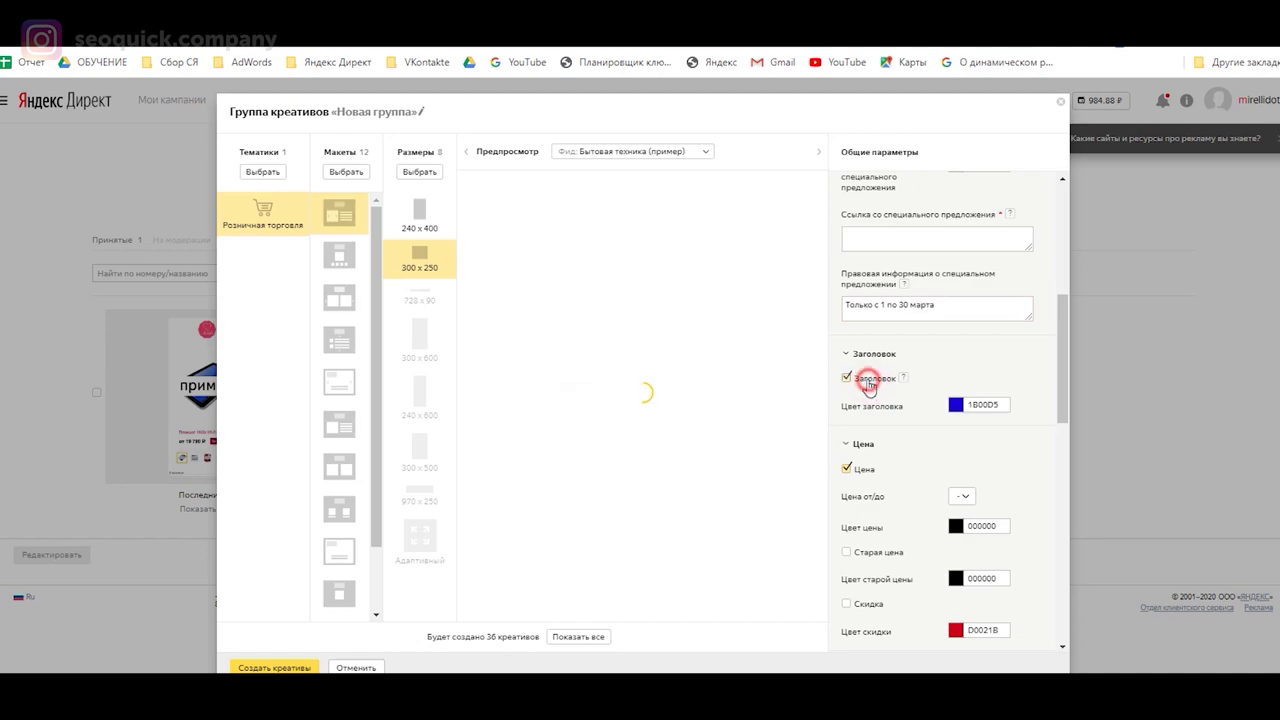
pyautogui.click(867, 385)
pyautogui.click(866, 380)
pyautogui.click(956, 406)
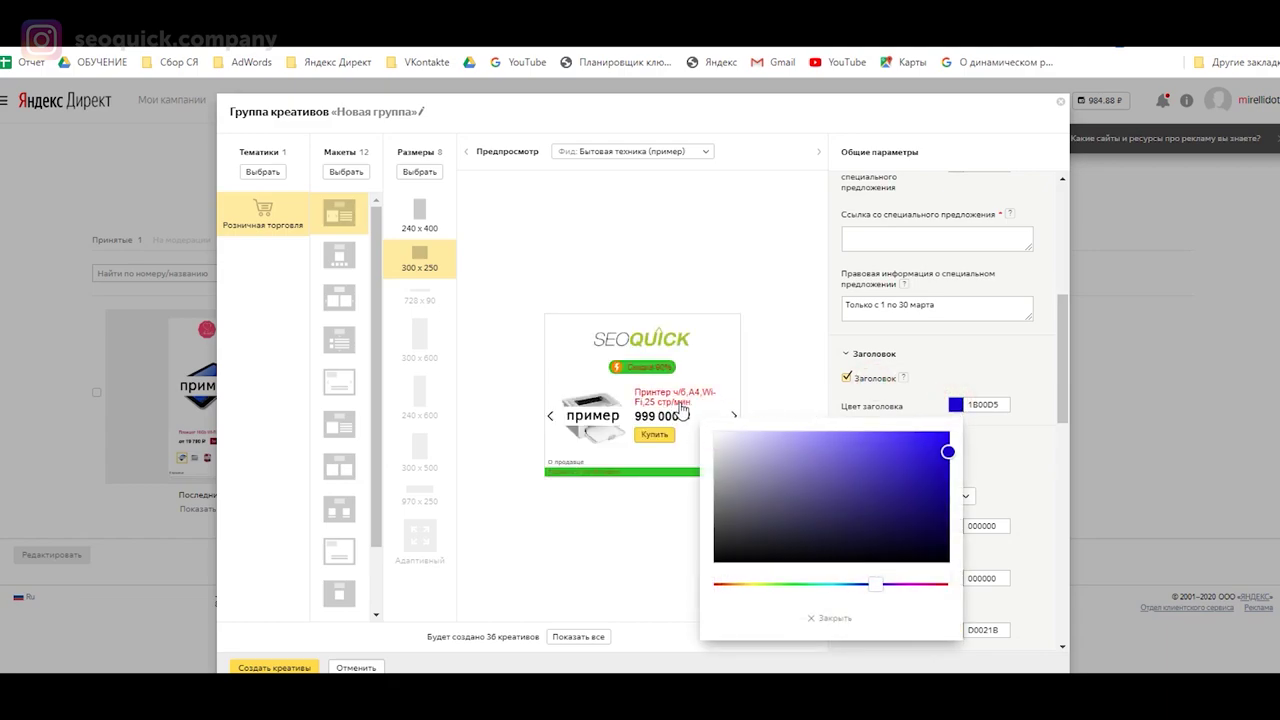
pyautogui.moveTo(950, 453); pyautogui.dragTo(943, 439)
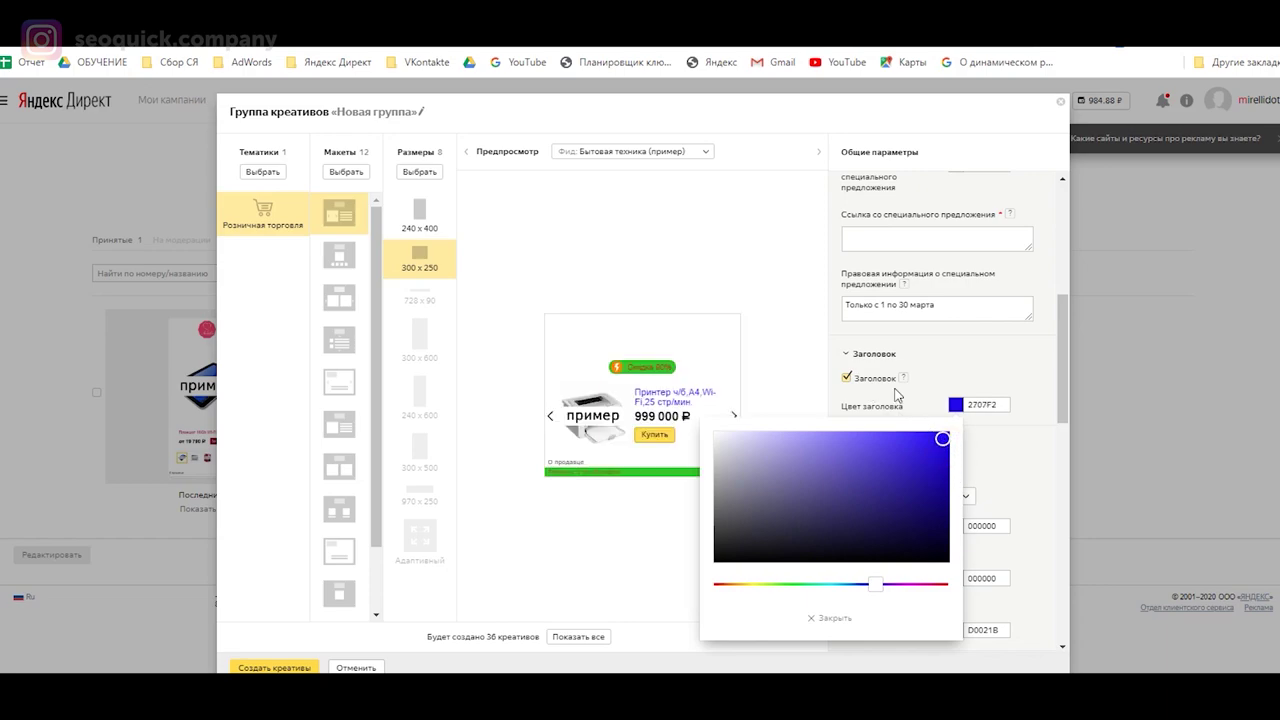
pyautogui.click(1026, 438)
# Step: Prefix the price with "от" and set the price colour to red CC1414
pyautogui.scroll(-3, 918, 455)
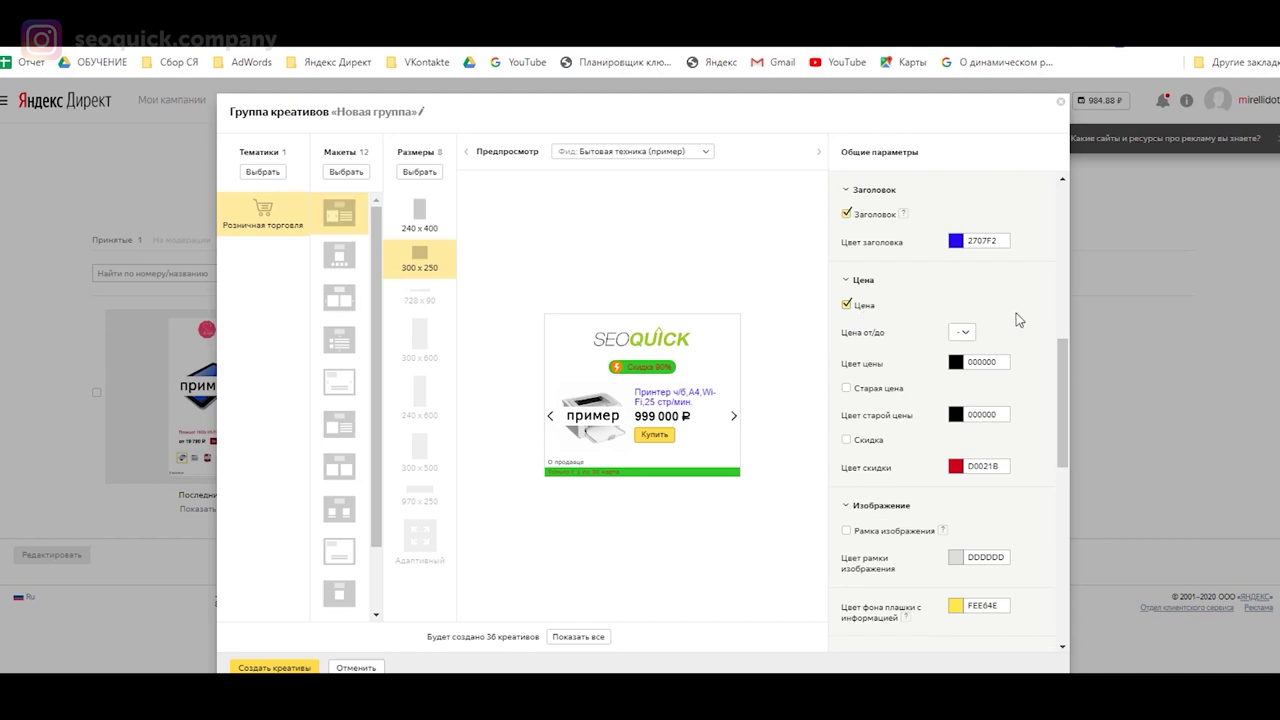
pyautogui.click(966, 333)
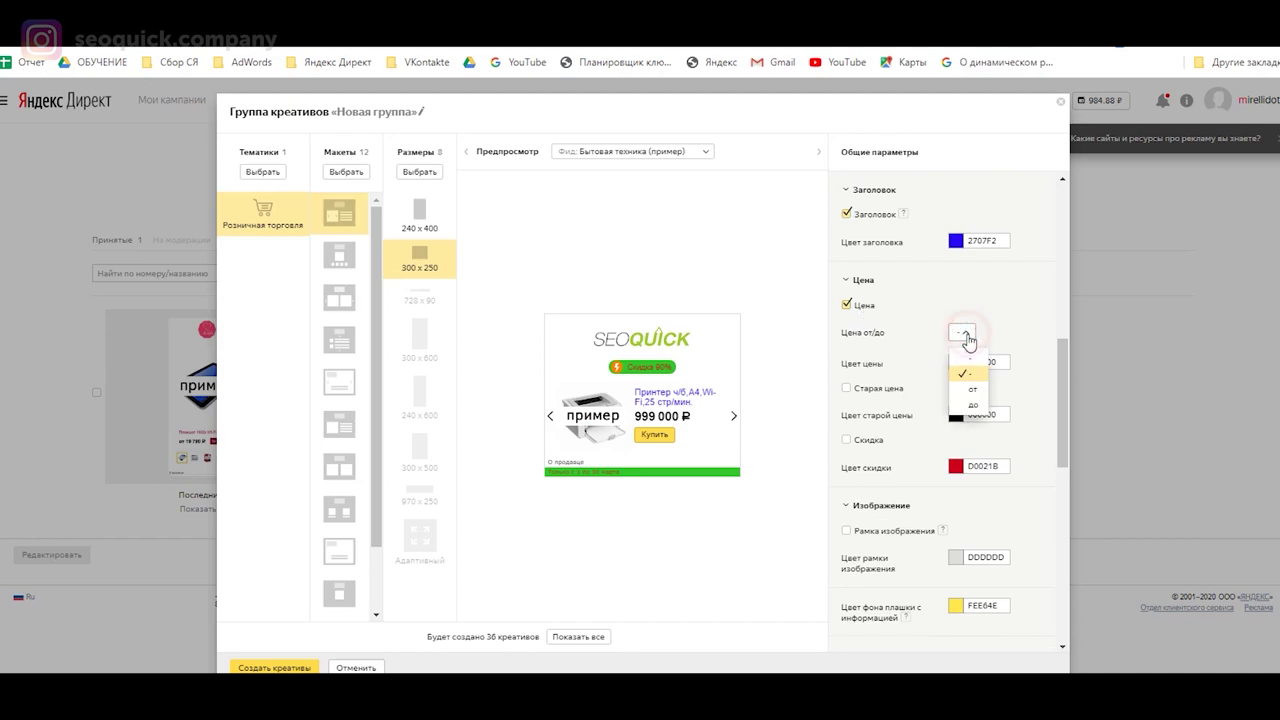
pyautogui.click(973, 389)
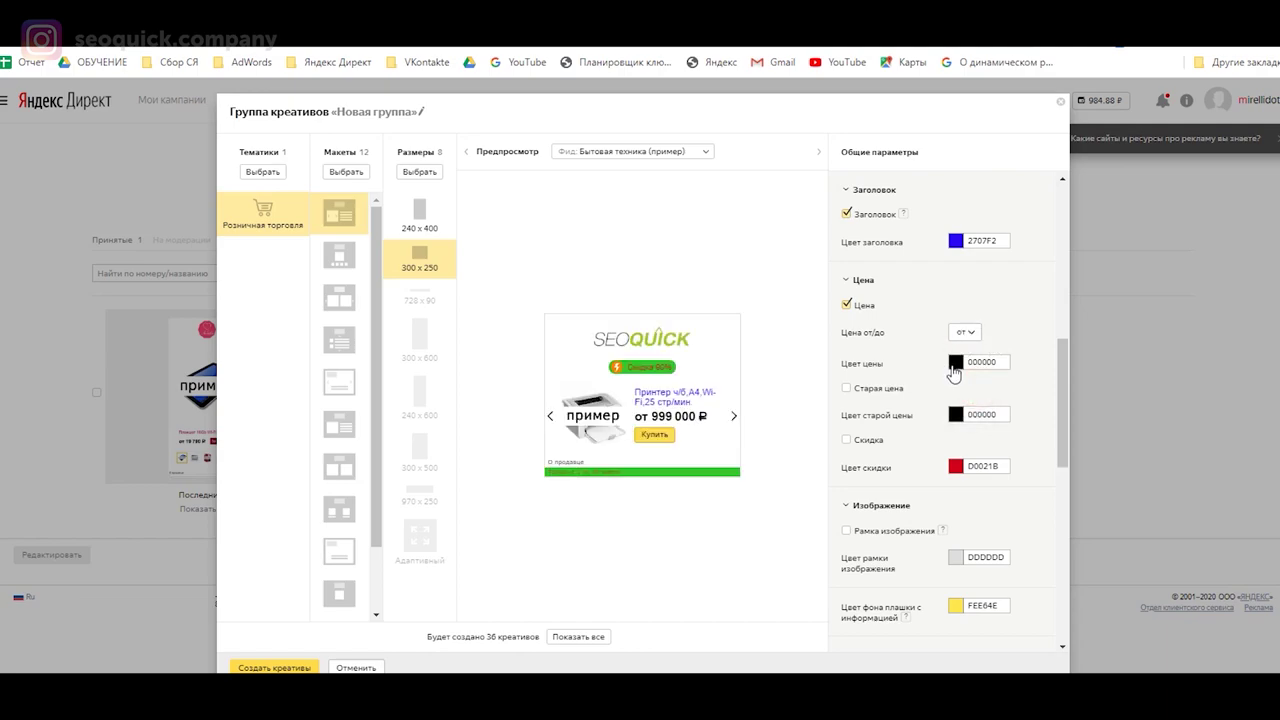
pyautogui.click(954, 364)
pyautogui.click(914, 445)
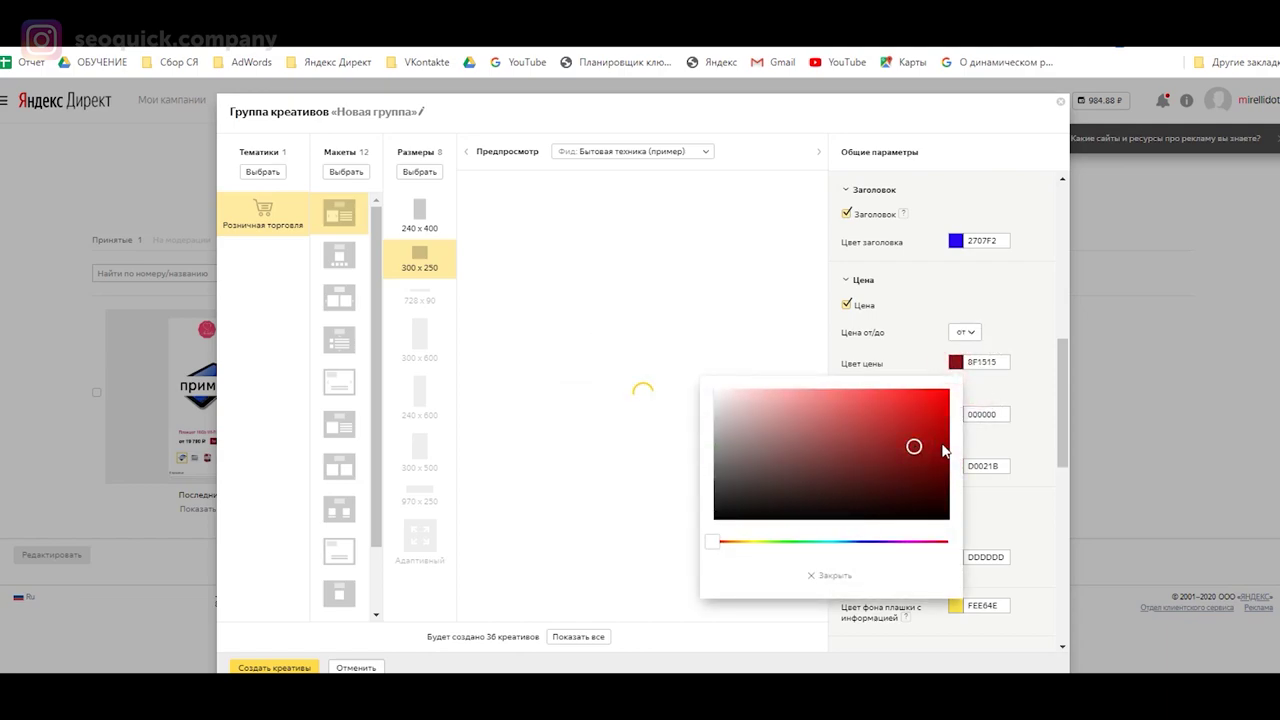
pyautogui.click(924, 420)
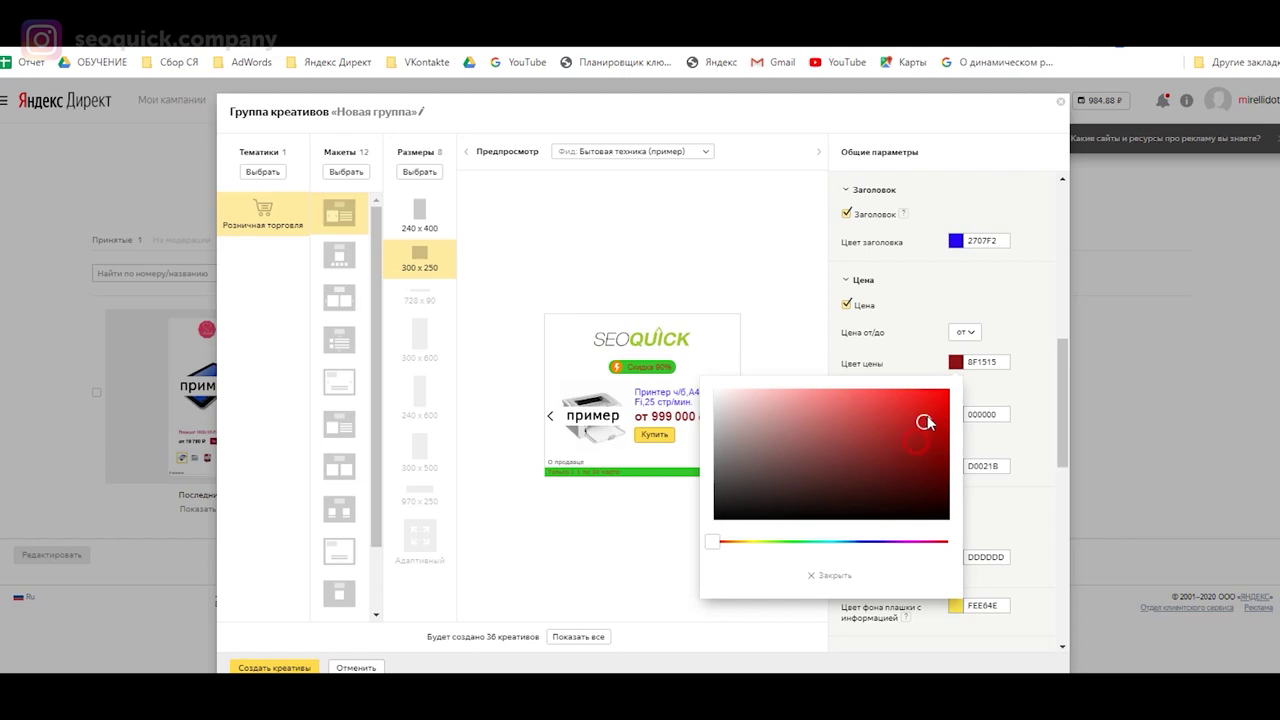
pyautogui.click(837, 575)
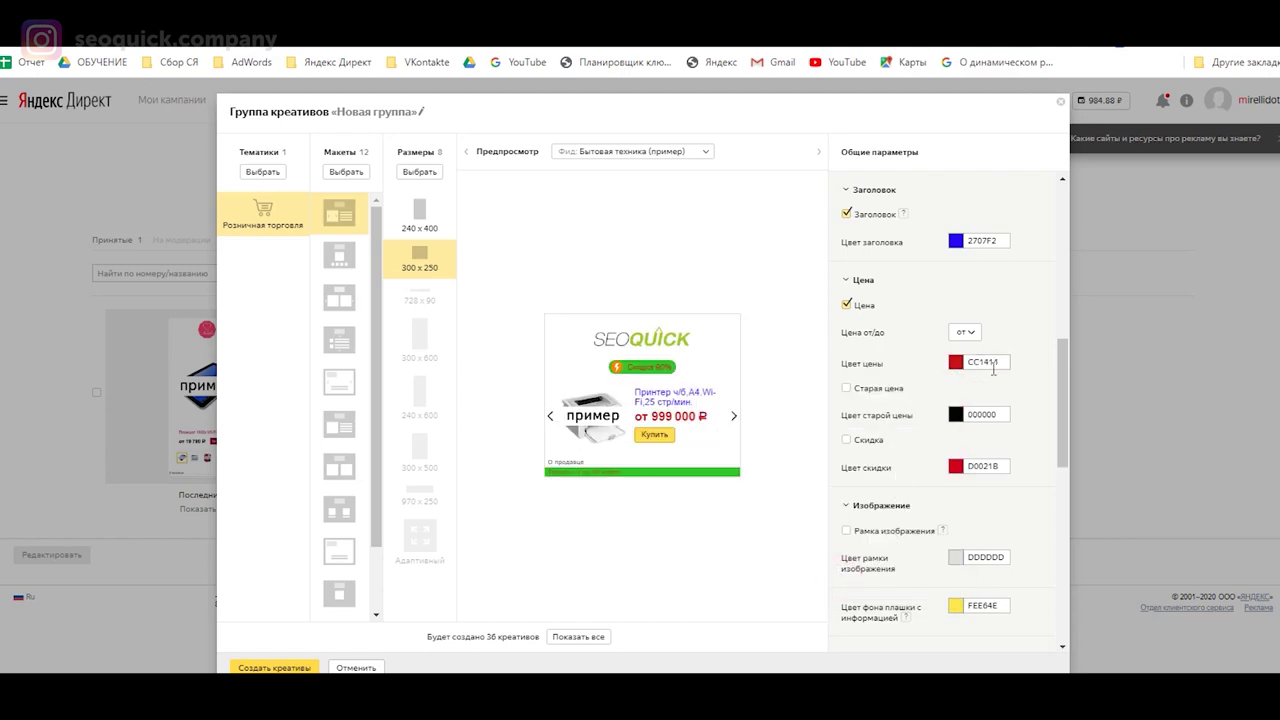
# Step: Enable the old price and the discount on the banner, keeping the old price colour at 000000
pyautogui.click(853, 390)
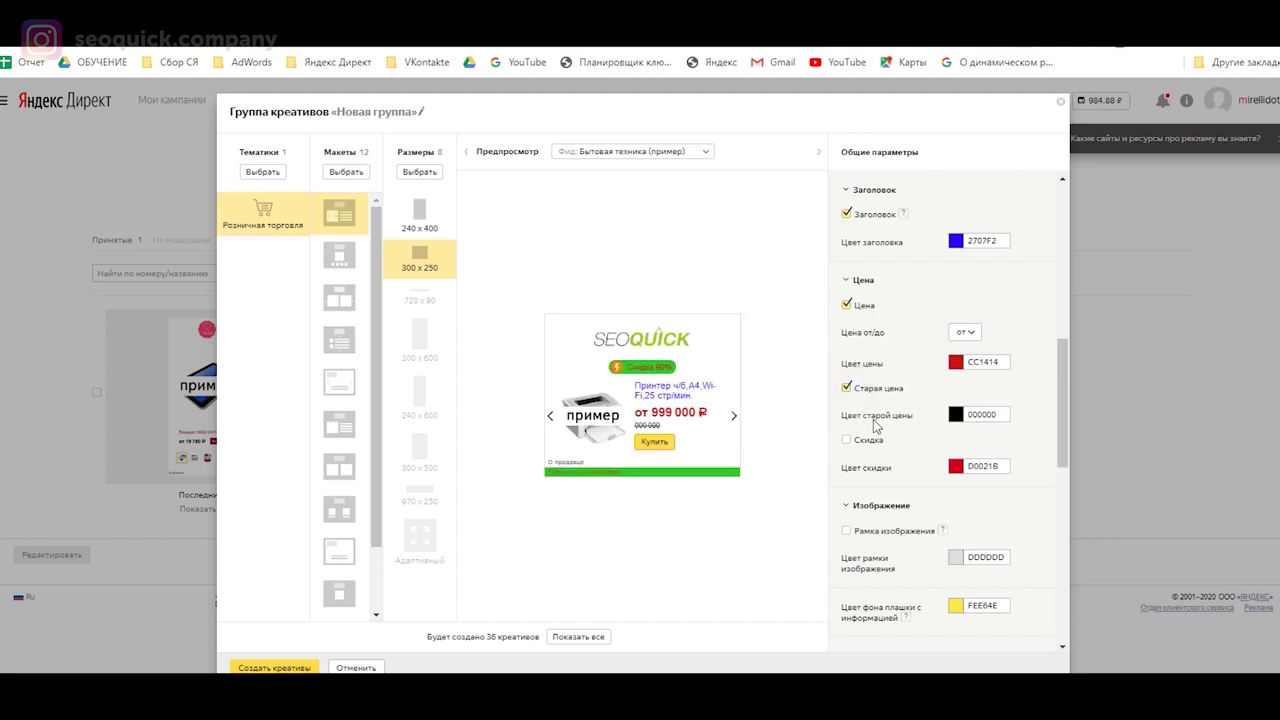
pyautogui.click(956, 416)
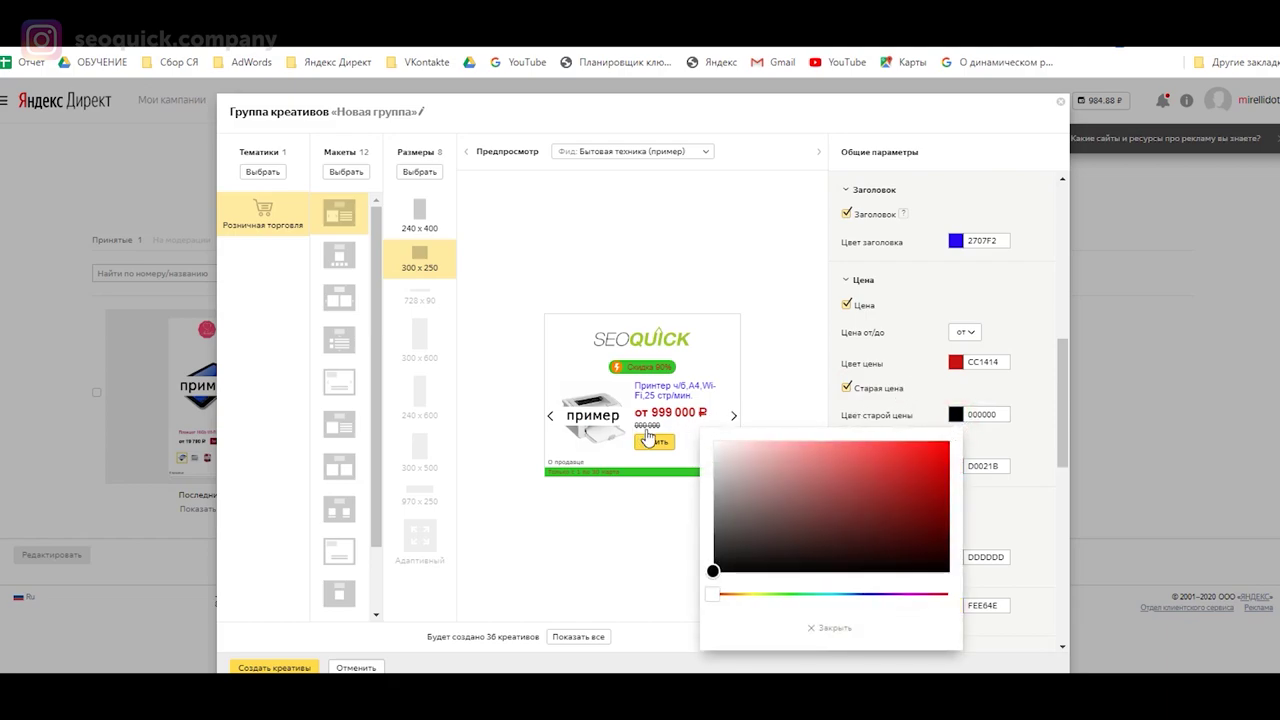
pyautogui.click(924, 396)
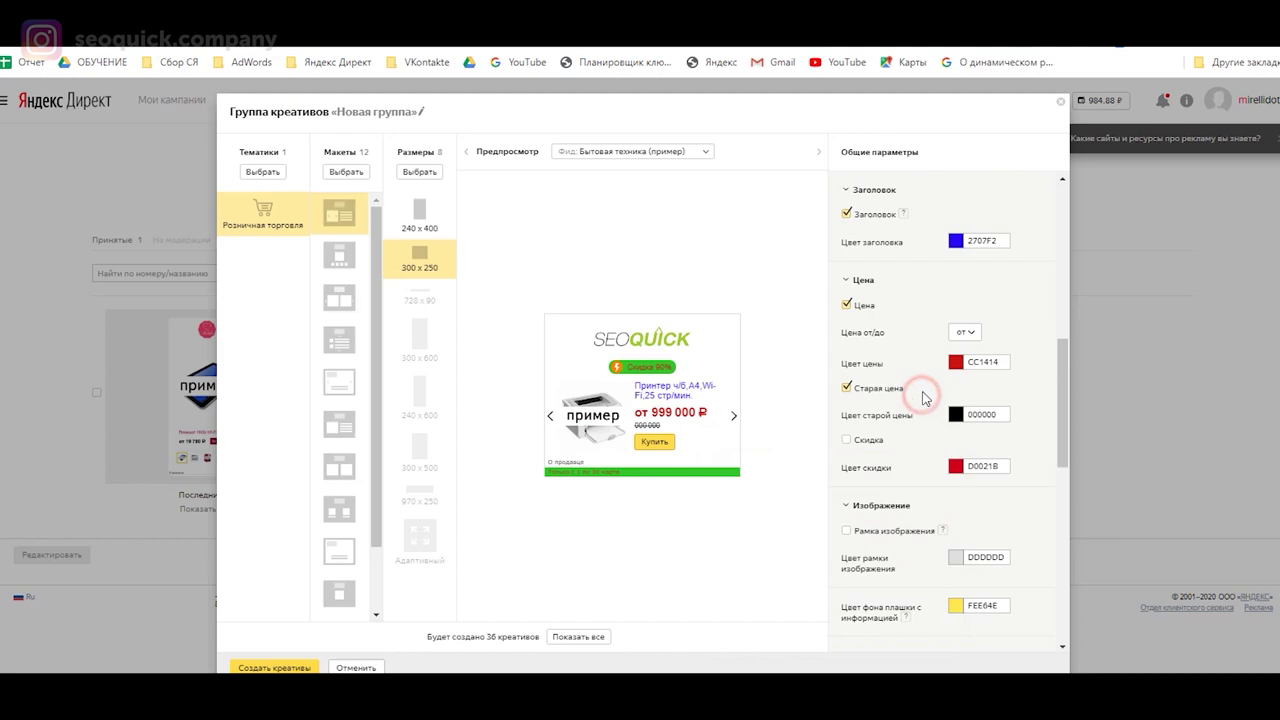
pyautogui.click(850, 440)
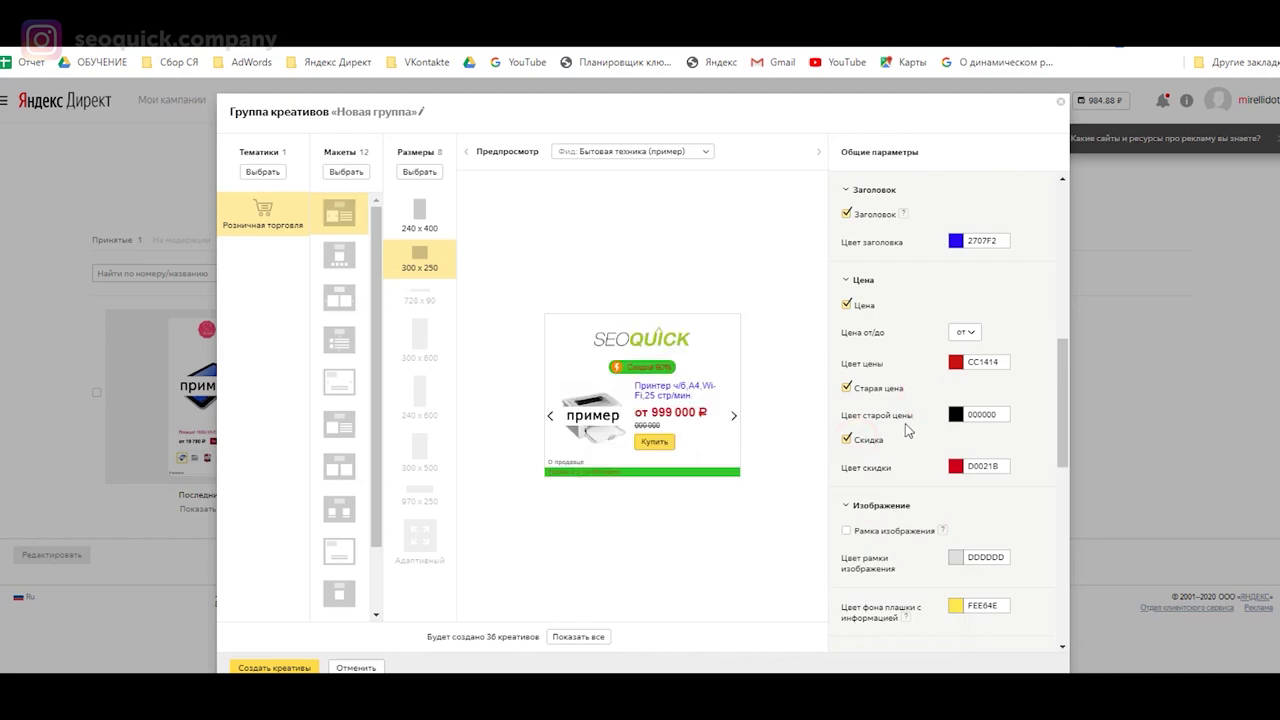
# Step: Enable the product image frame and set its colour to dark red 520606
pyautogui.scroll(-3, 870, 468)
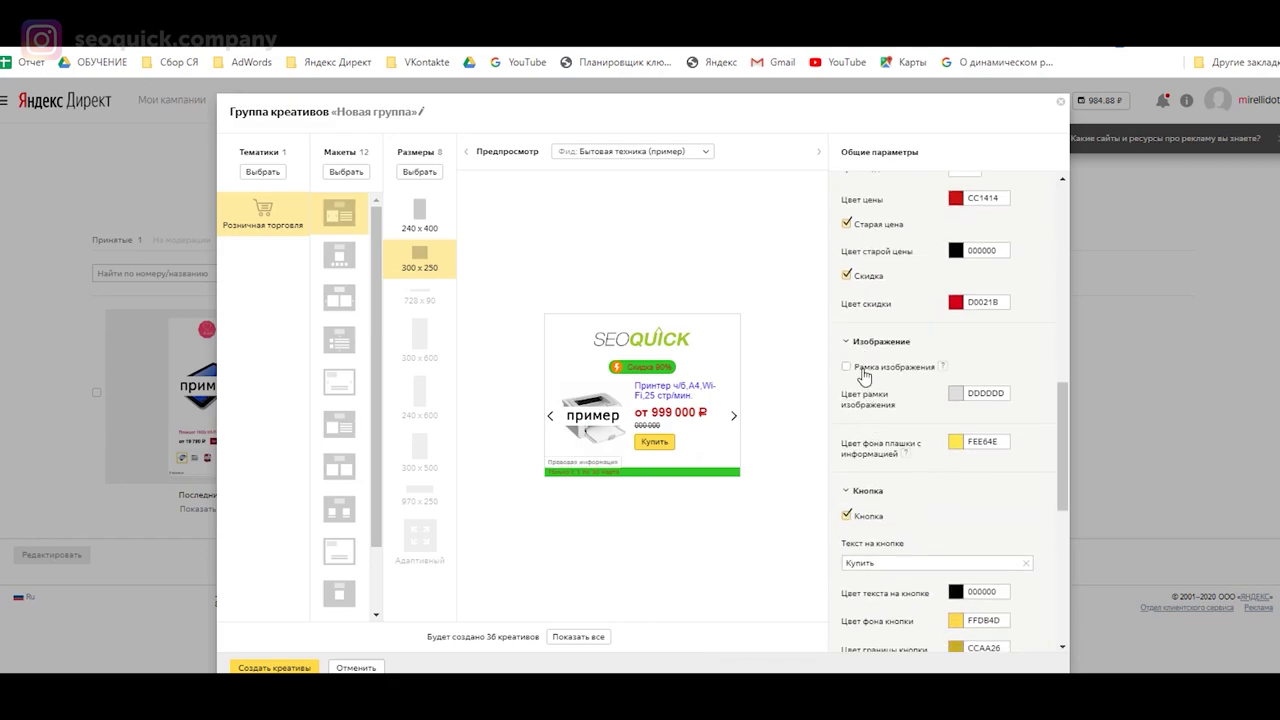
pyautogui.click(863, 374)
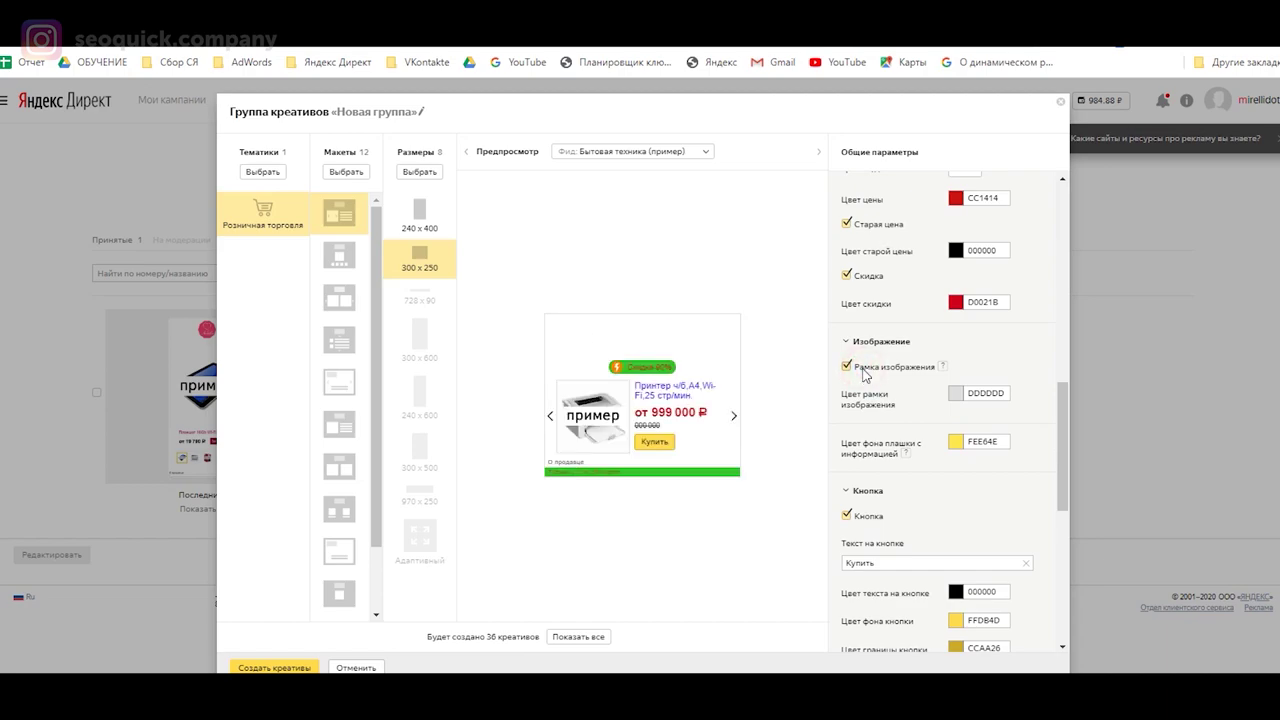
pyautogui.click(956, 393)
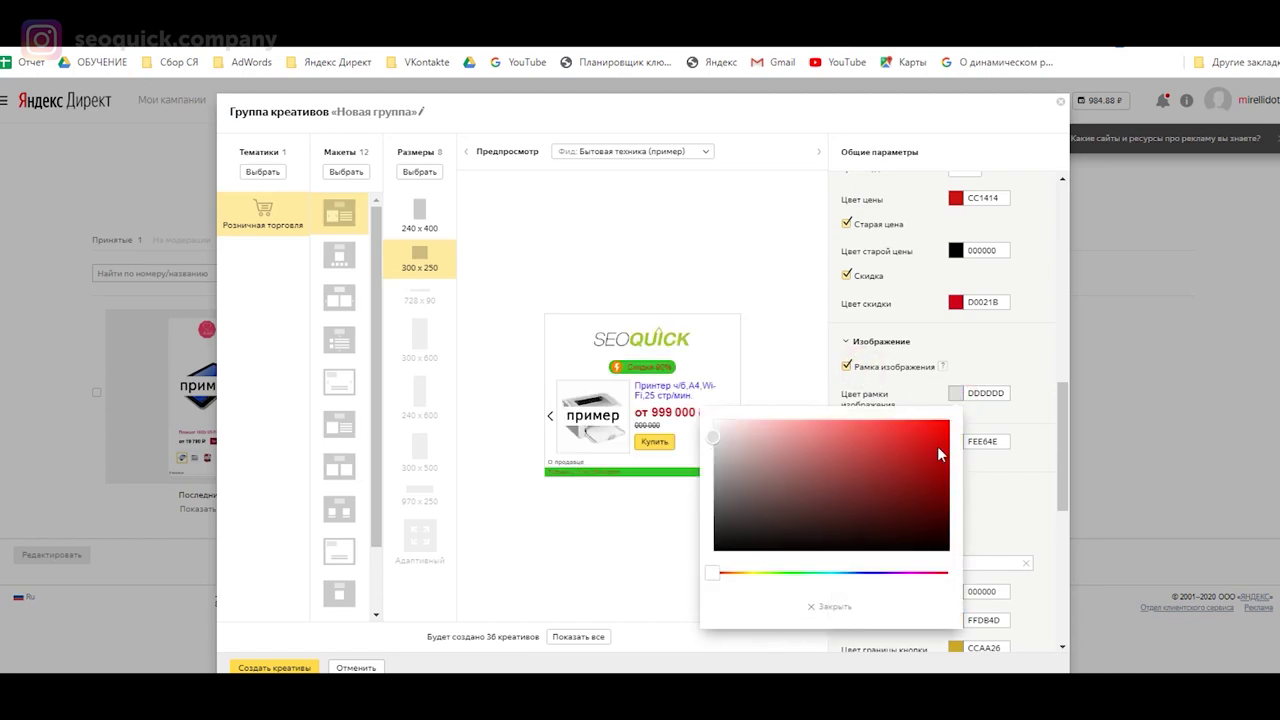
pyautogui.click(932, 510)
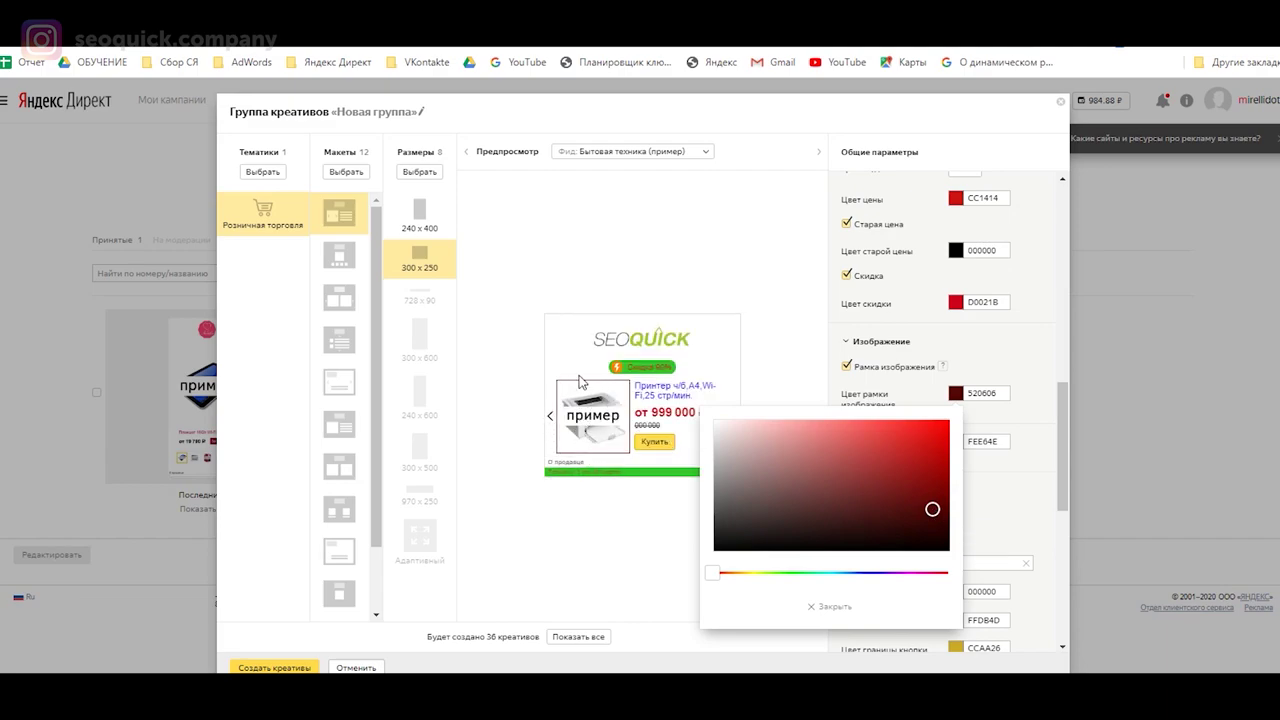
pyautogui.click(813, 607)
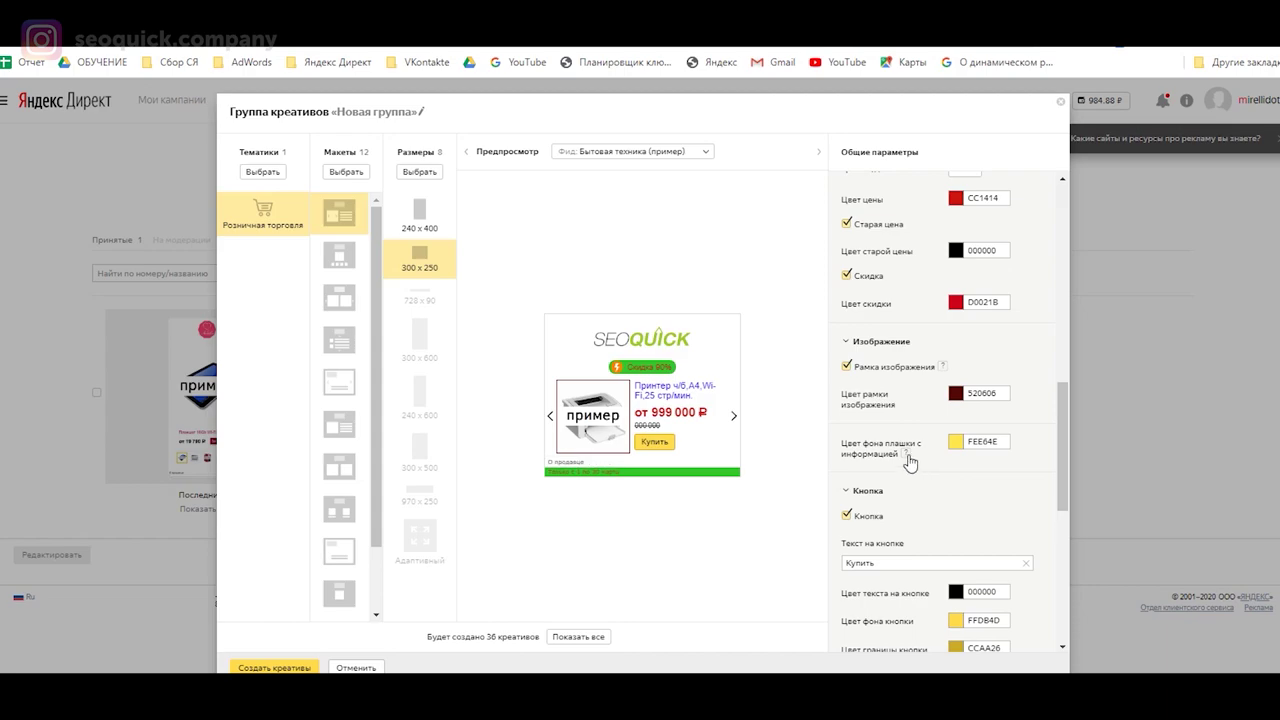
# Step: Set the background colour of the information plate to olive A89620
pyautogui.moveTo(908, 450)
pyautogui.click(957, 452)
pyautogui.click(904, 512)
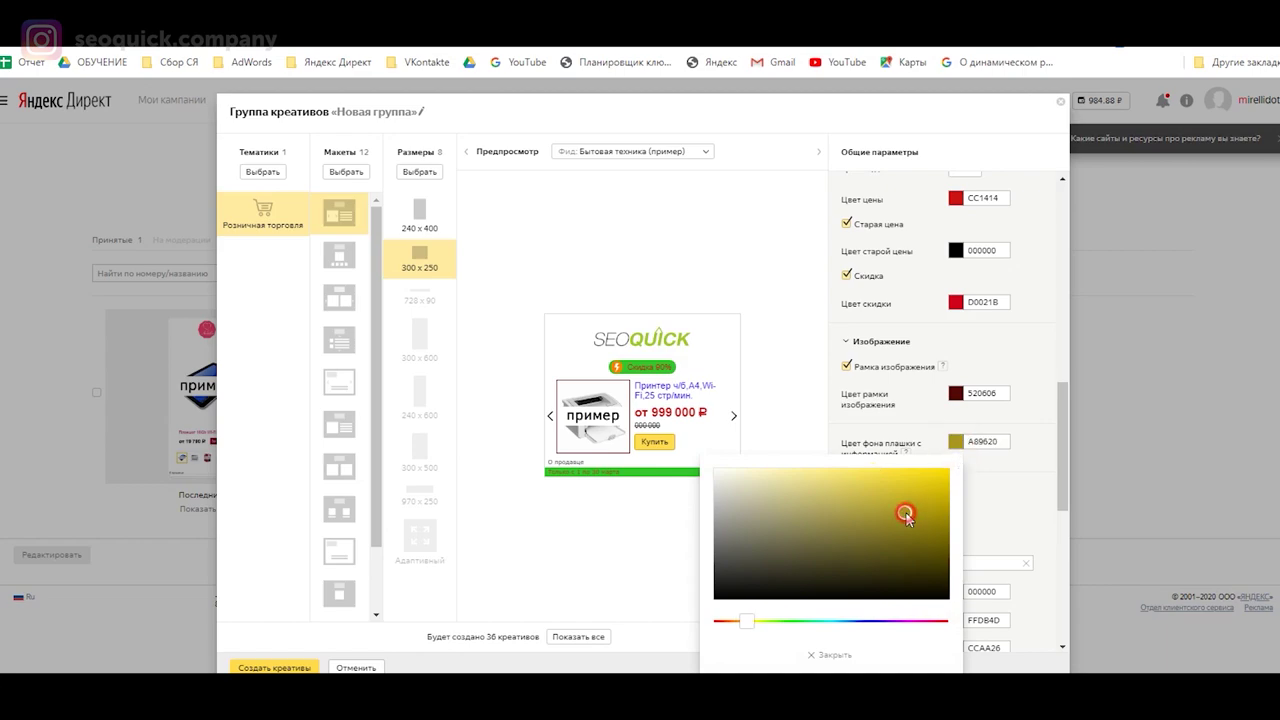
pyautogui.click(828, 655)
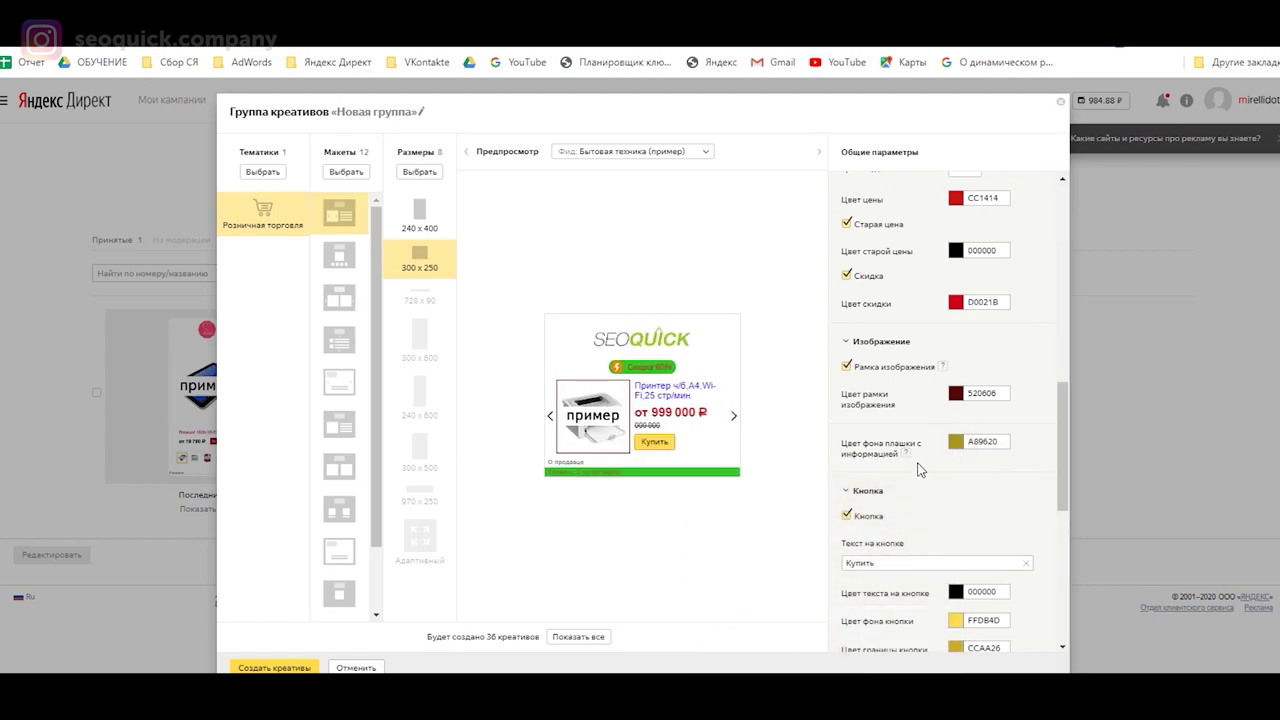
# Step: Keep the button text "Купить" and set the button border colour to dark olive 574B1A
pyautogui.scroll(-3, 920, 470)
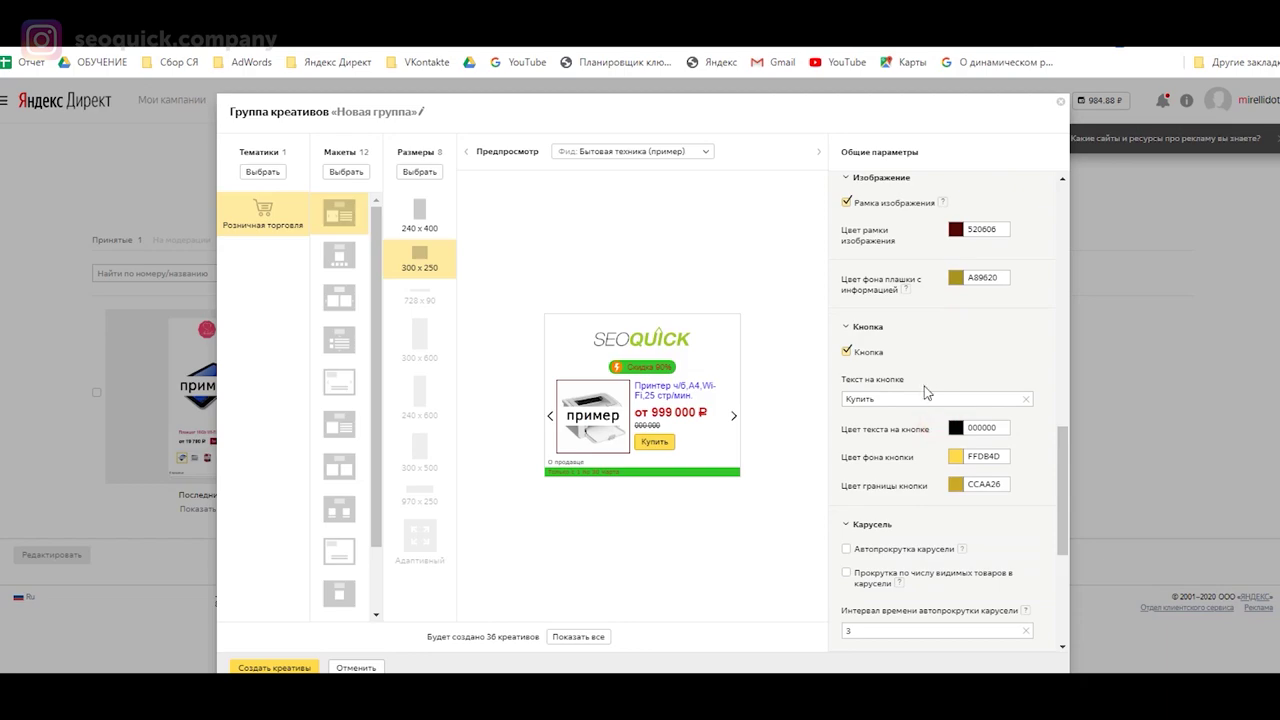
pyautogui.click(922, 397)
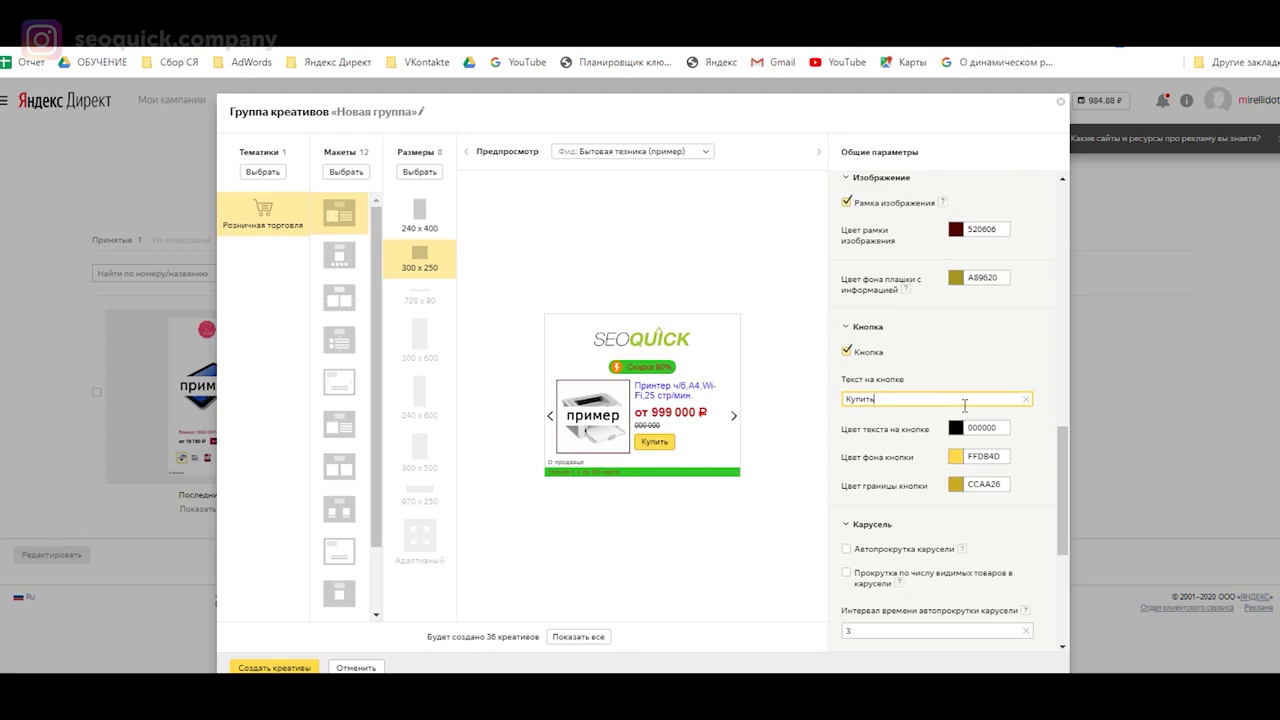
pyautogui.click(955, 484)
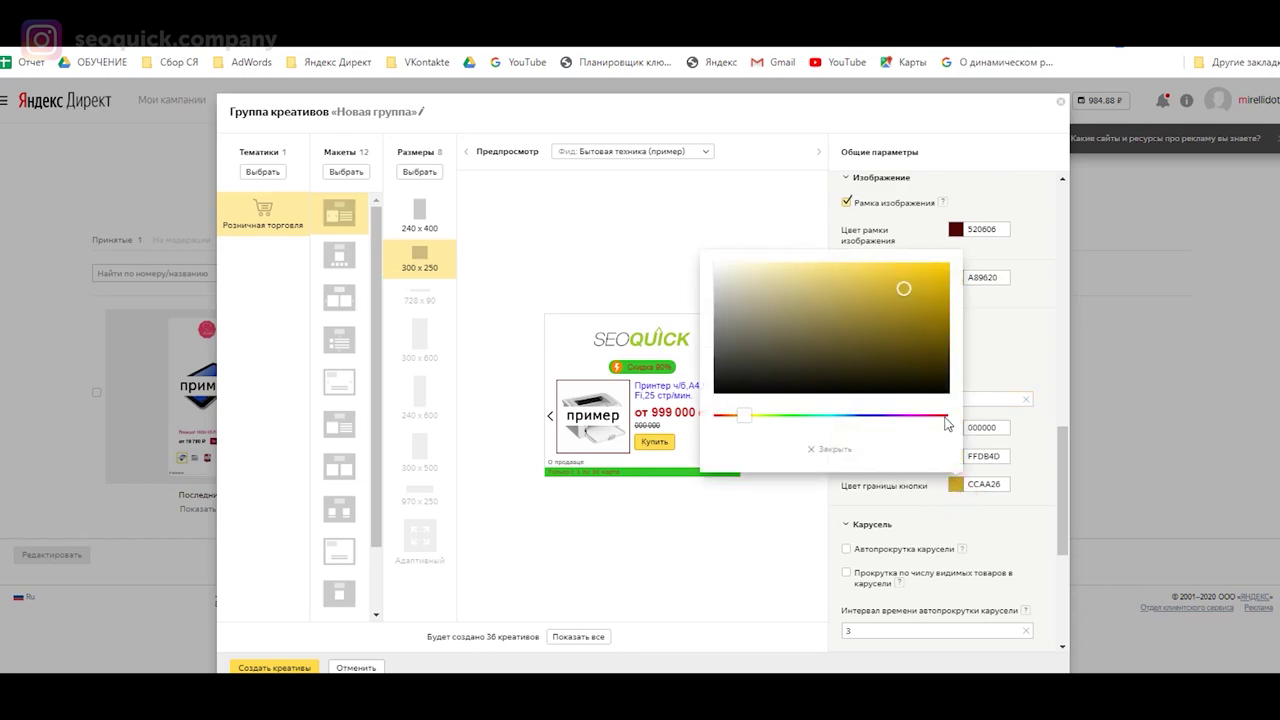
pyautogui.click(877, 350)
pyautogui.click(821, 448)
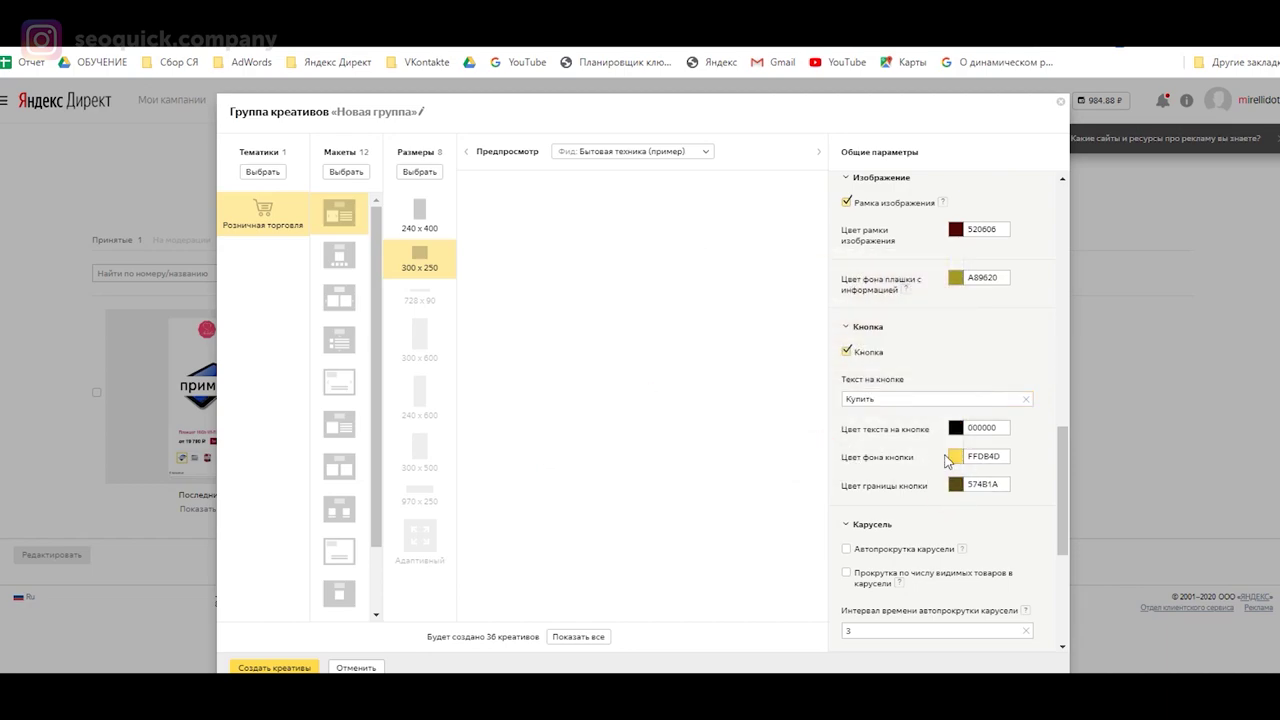
# Step: Enable automatic scrolling of the carousel and read its help hint
pyautogui.scroll(-1, 995, 500)
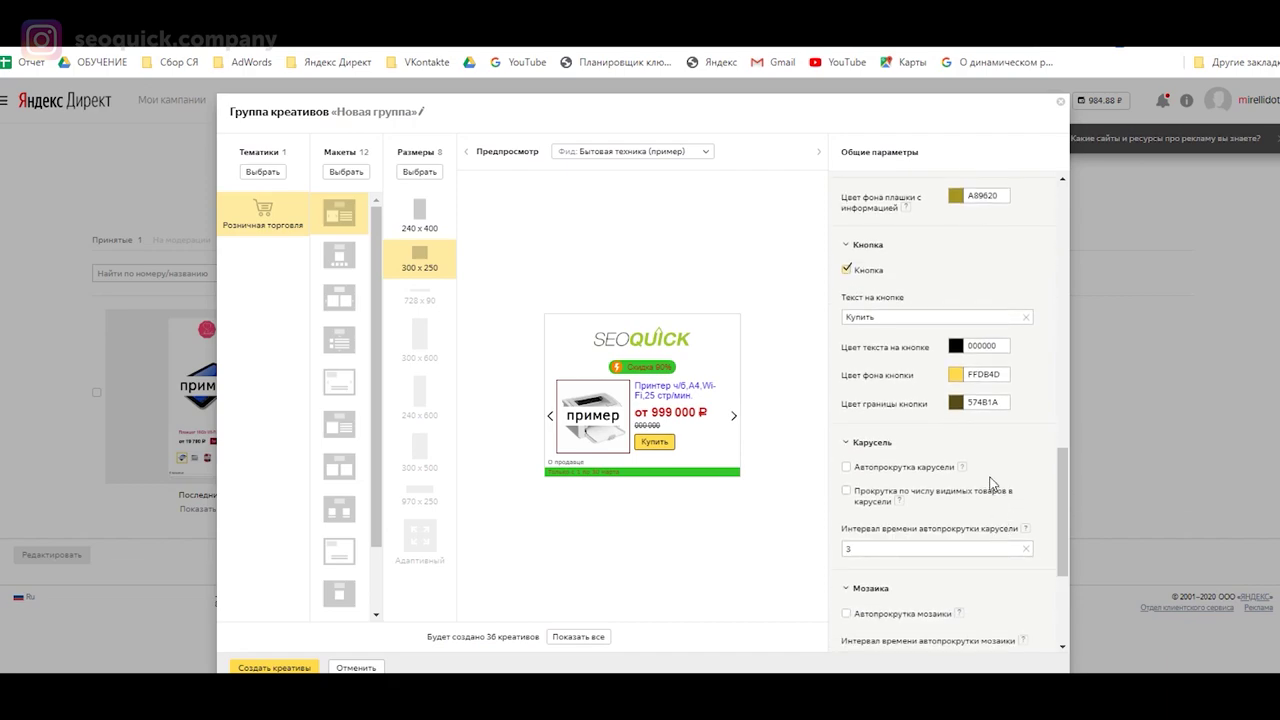
pyautogui.scroll(-1, 990, 479)
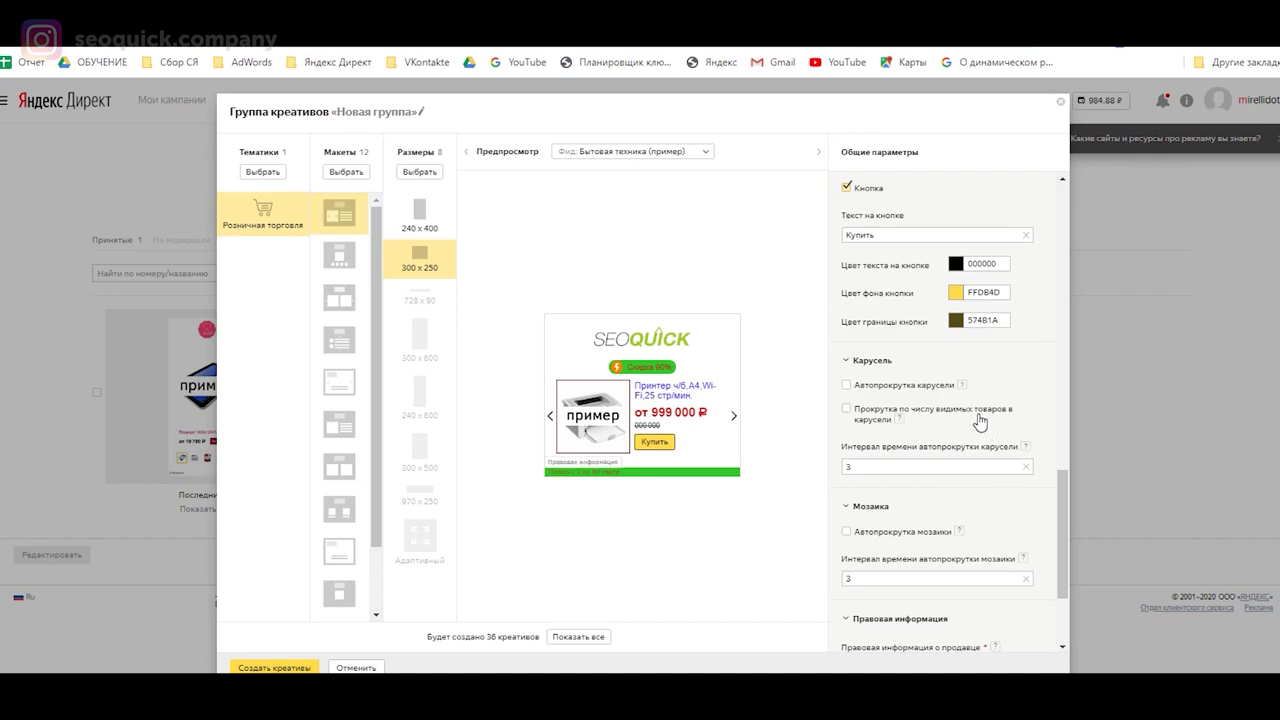
pyautogui.click(909, 387)
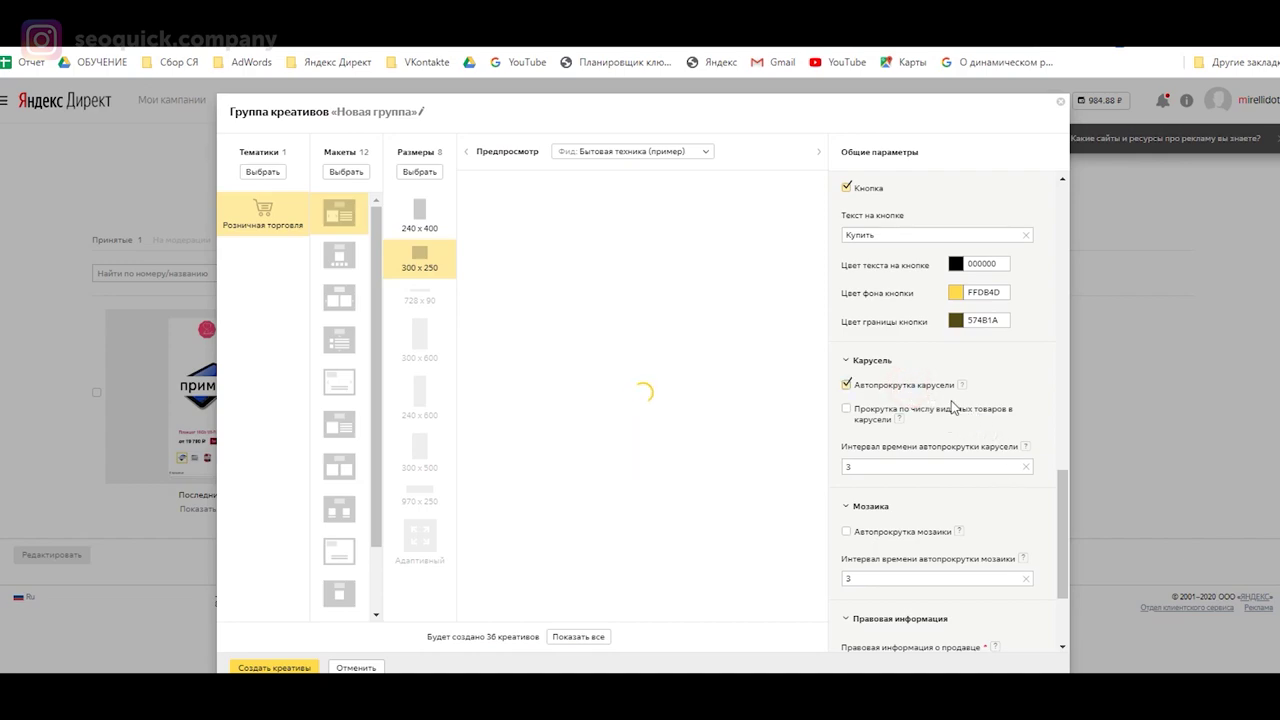
pyautogui.click(961, 389)
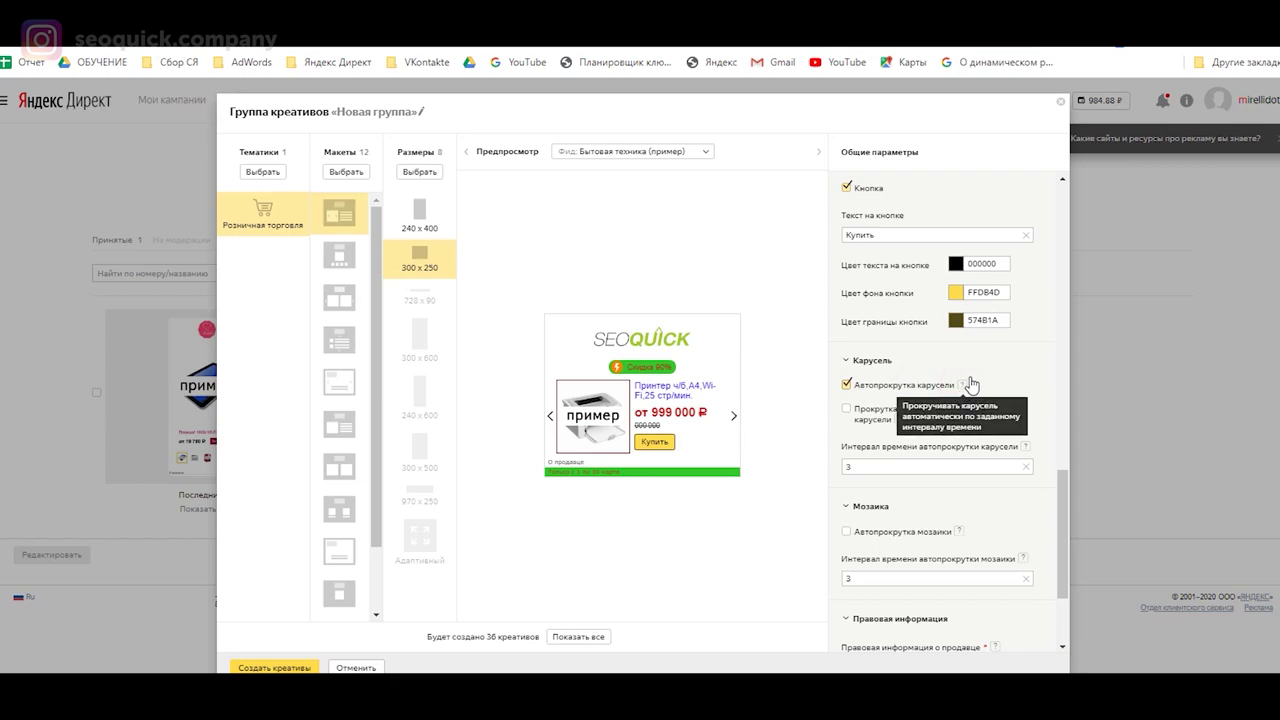
pyautogui.click(1027, 368)
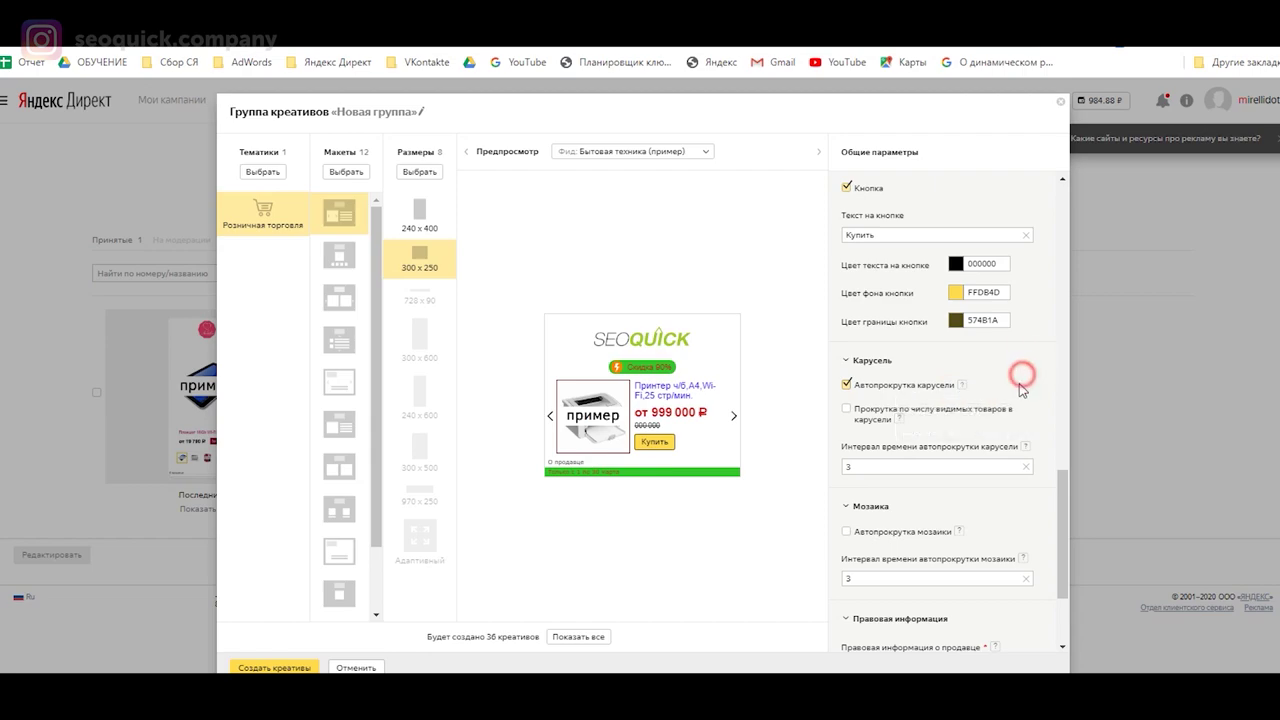
# Step: Set the carousel autoscroll interval to 5 seconds and enable scrolling by the number of visible products
pyautogui.scroll(-1, 1000, 455)
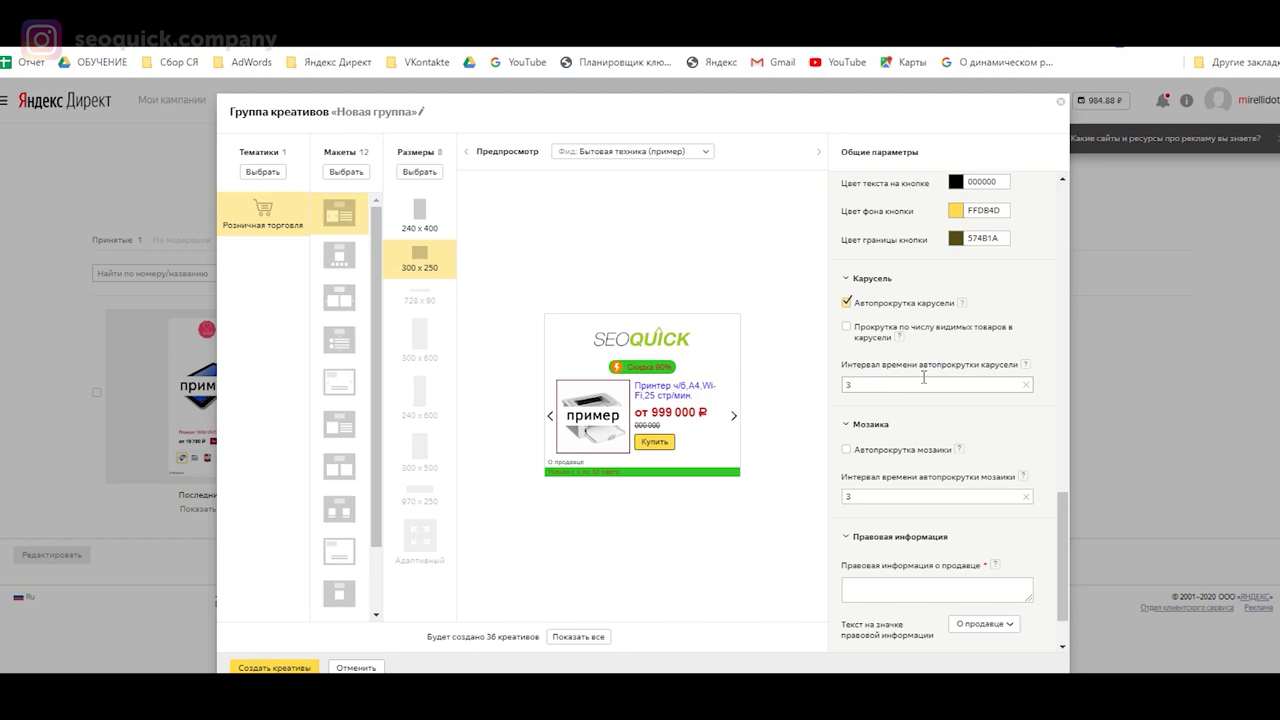
pyautogui.click(1025, 366)
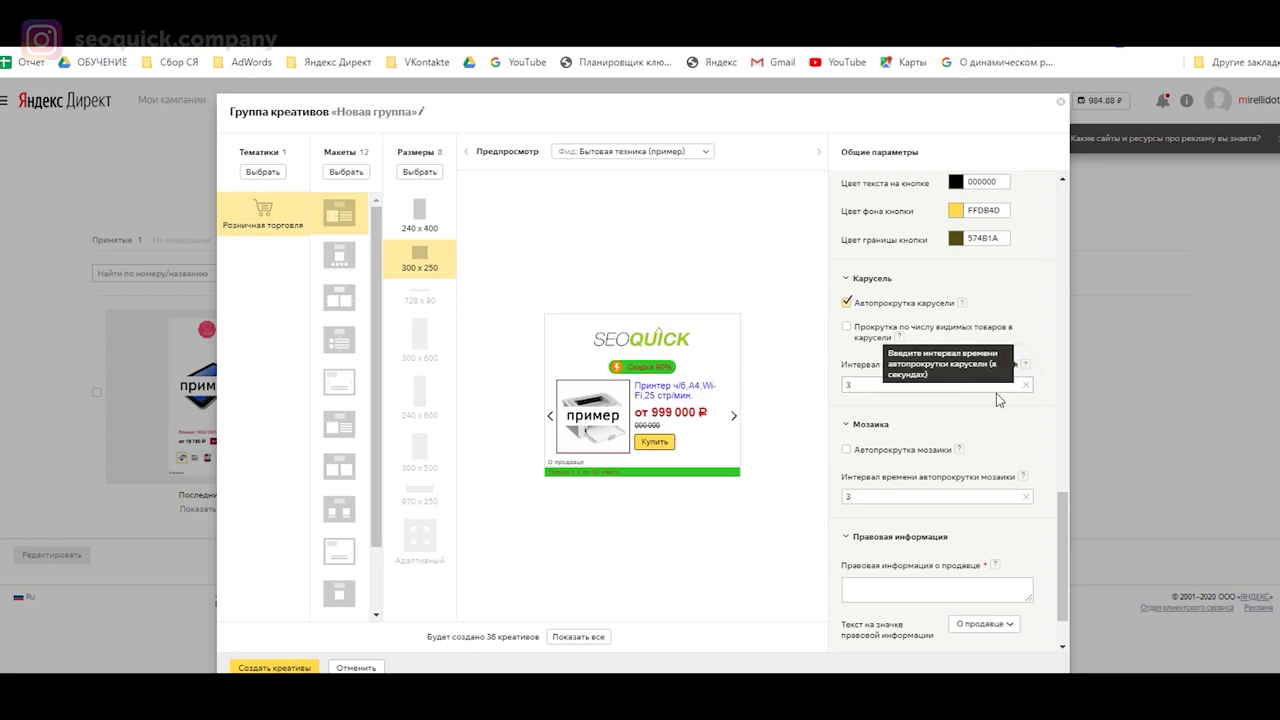
pyautogui.click(880, 386)
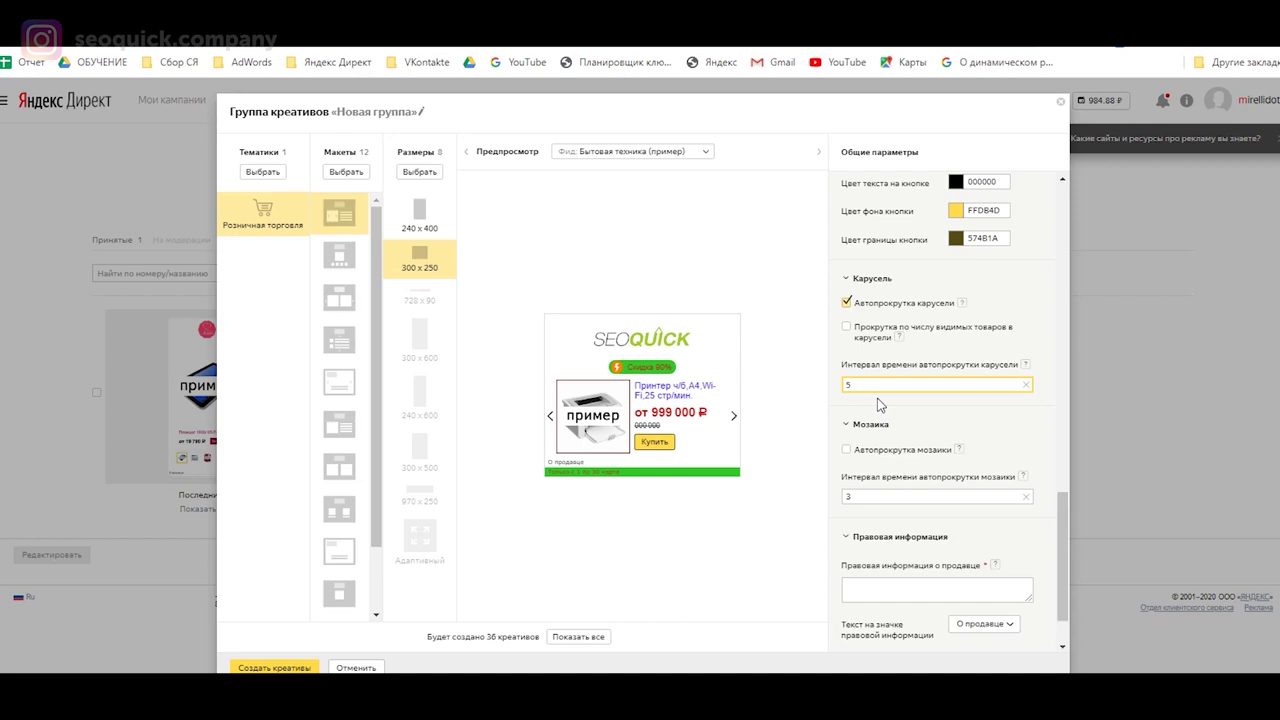
pyautogui.click(900, 340)
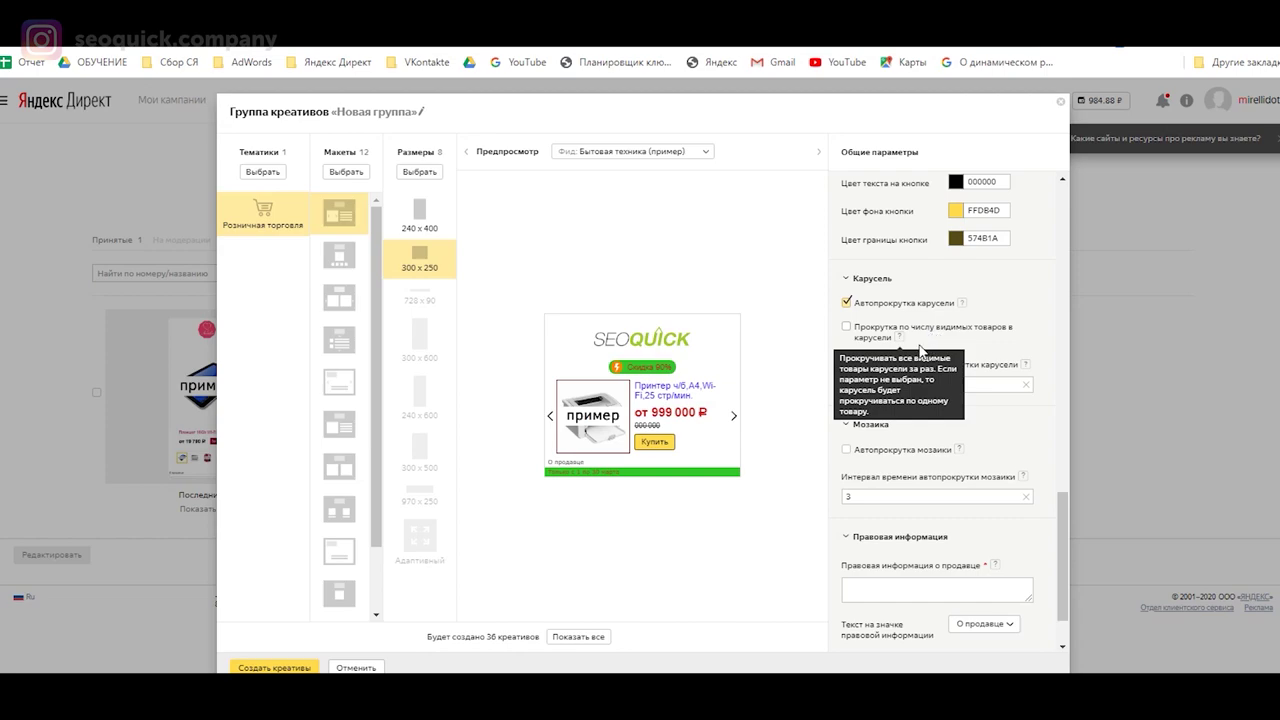
pyautogui.click(994, 340)
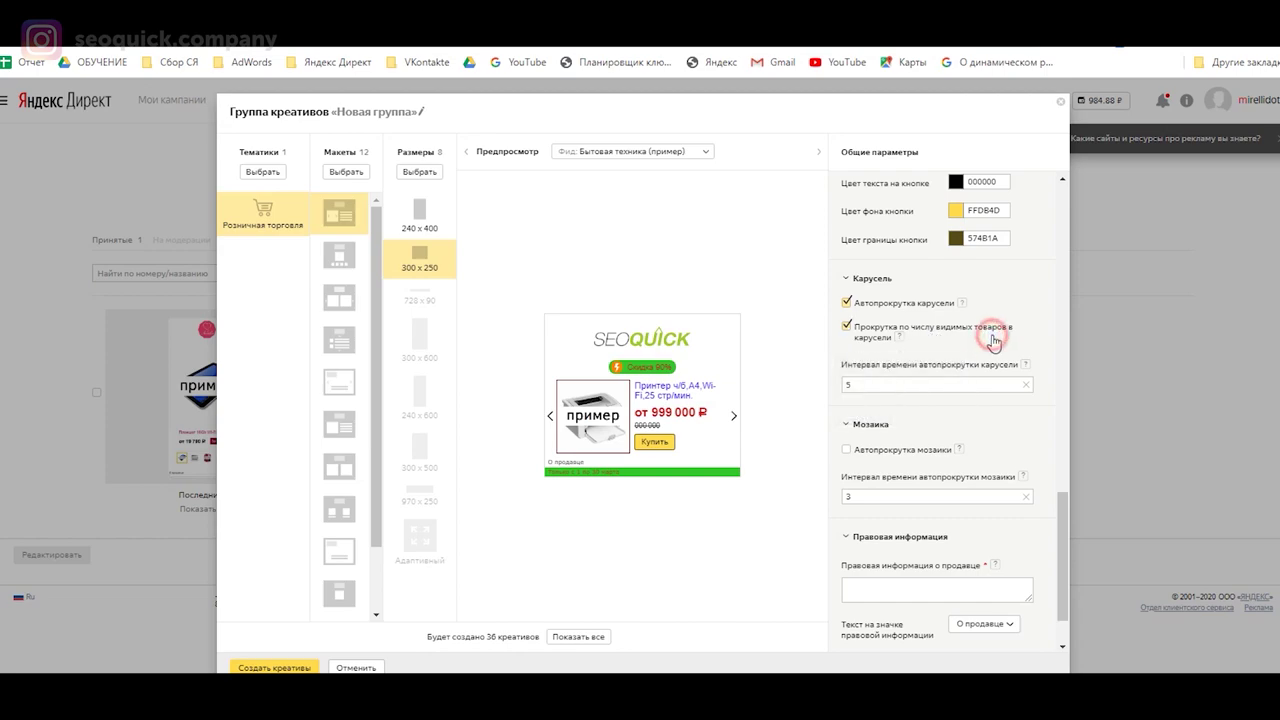
# Step: Examine the mosaic autoscroll settings and the required seller legal information and domain fields with their help hints
pyautogui.scroll(-2, 891, 393)
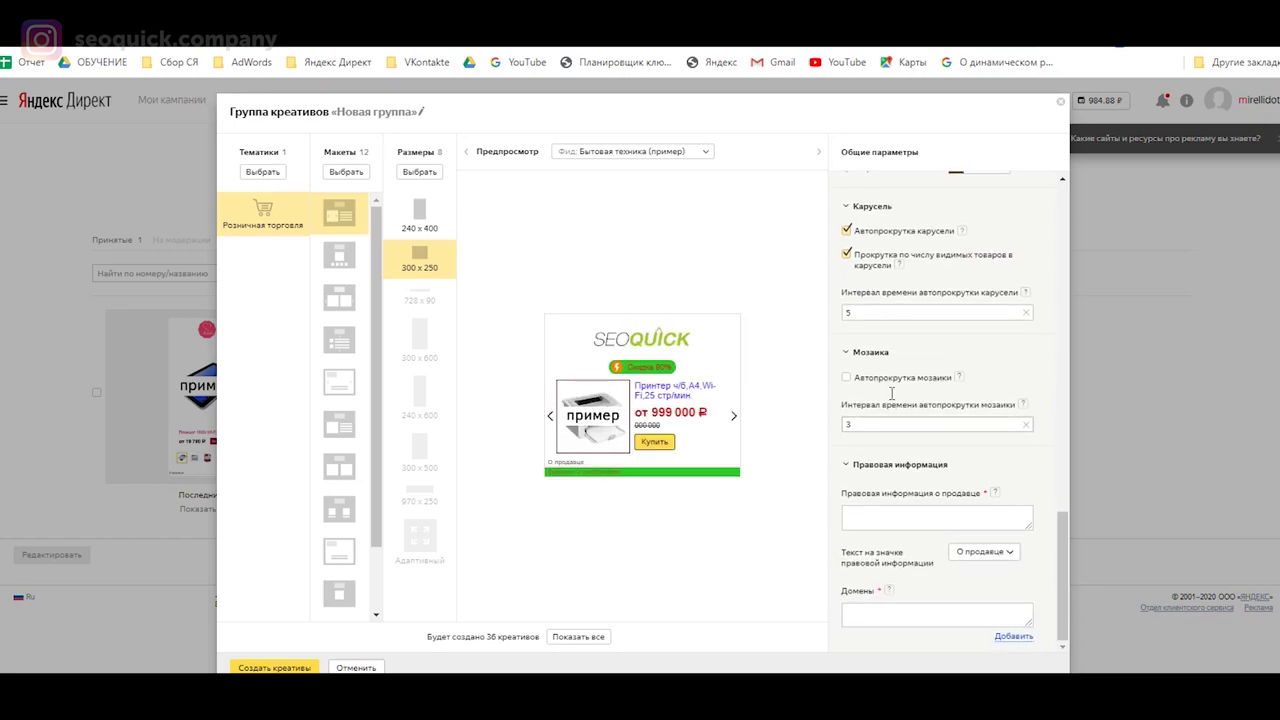
pyautogui.click(876, 352)
pyautogui.click(884, 426)
pyautogui.click(958, 378)
pyautogui.click(998, 368)
pyautogui.click(995, 493)
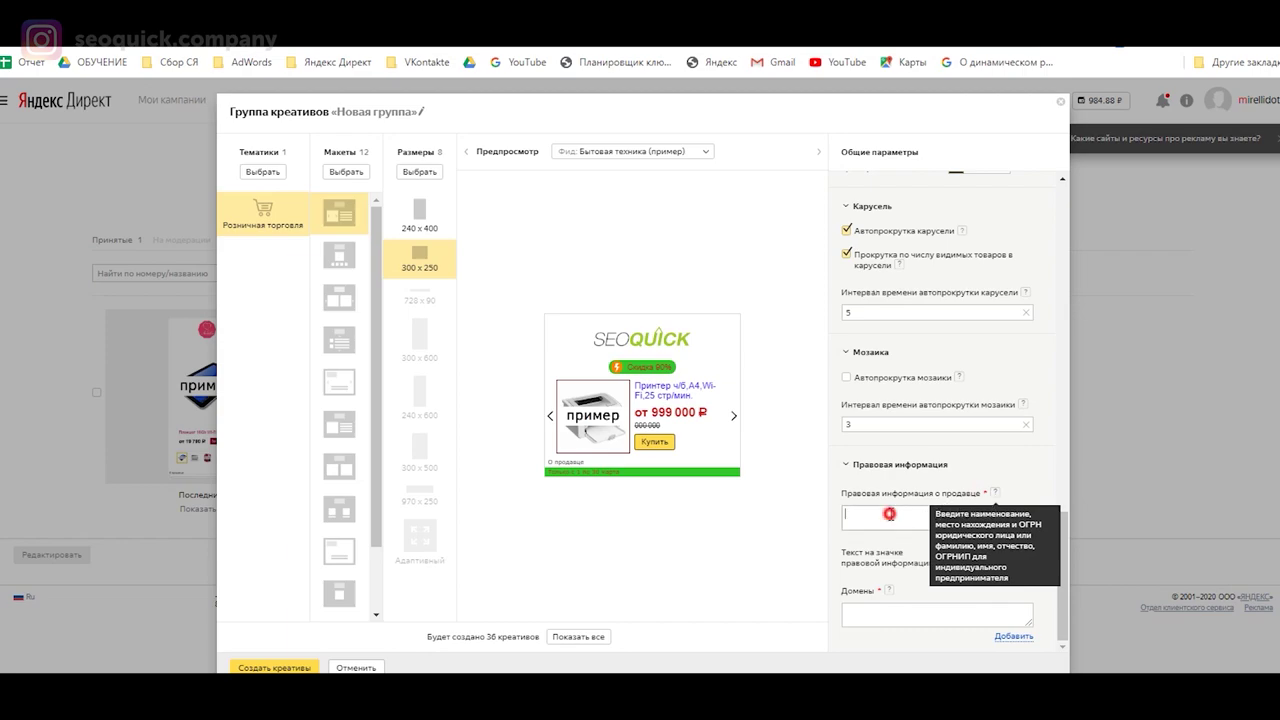
pyautogui.click(890, 516)
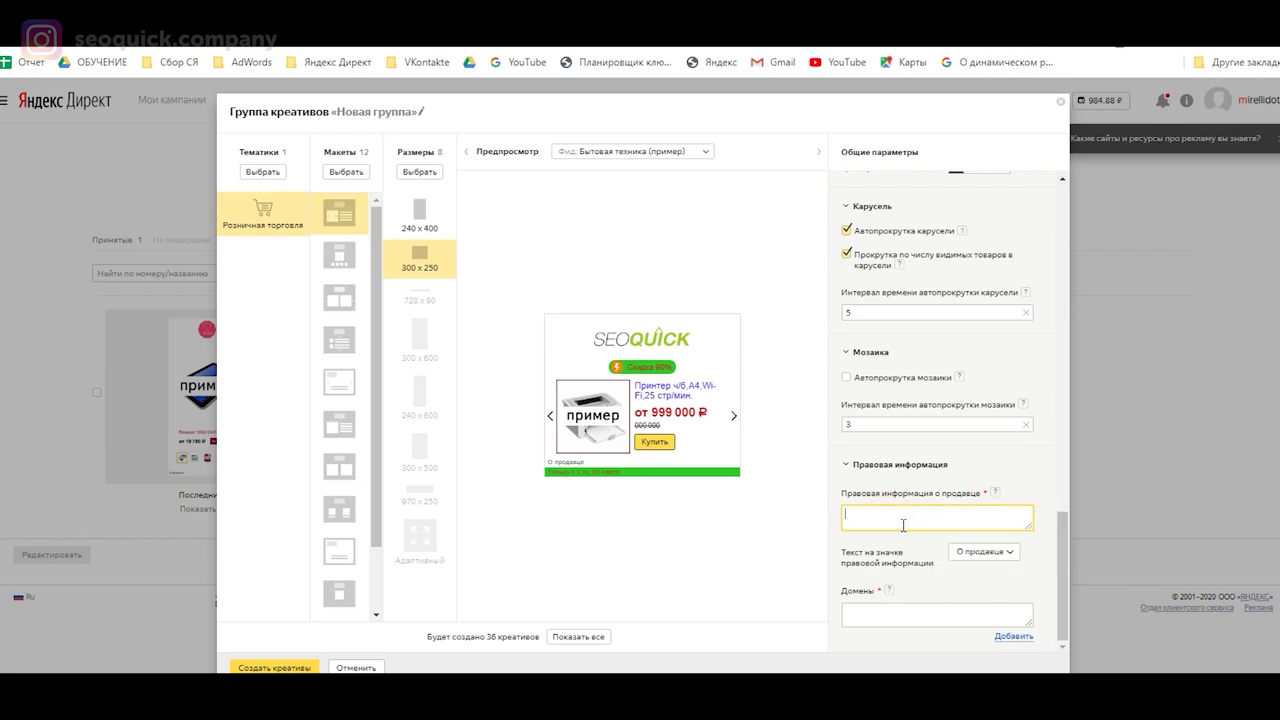
pyautogui.click(903, 610)
pyautogui.click(888, 591)
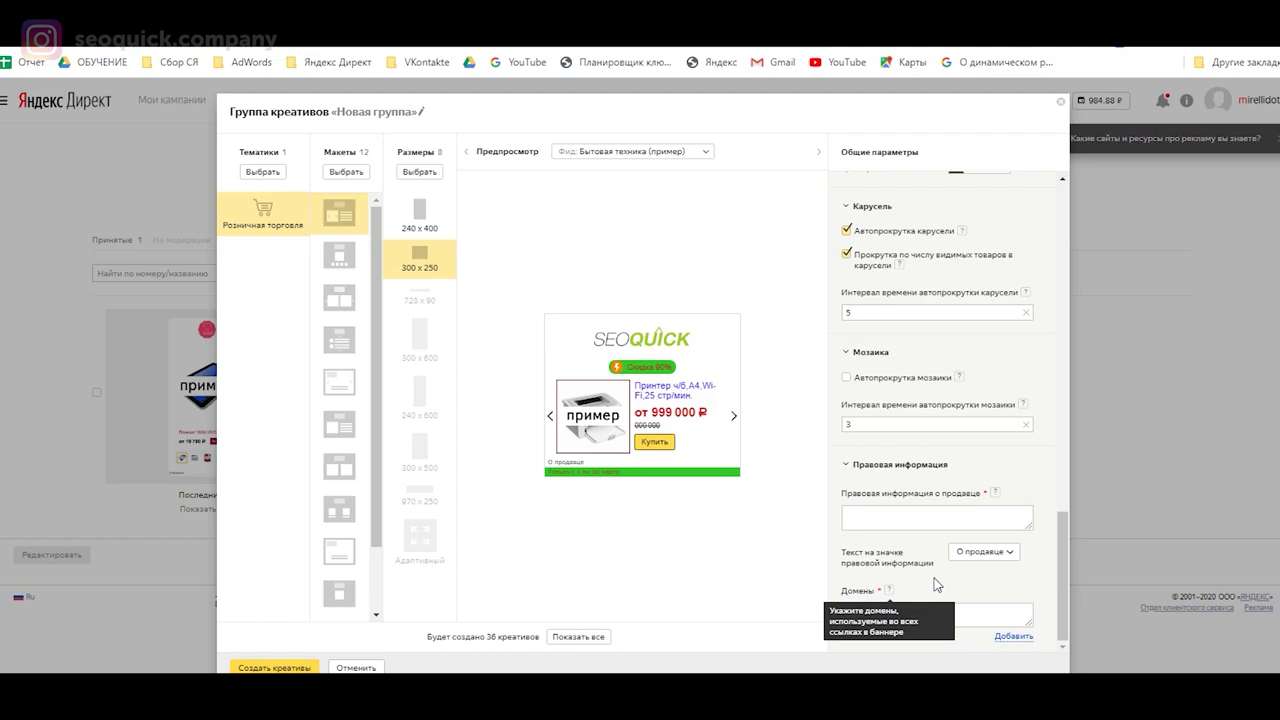
pyautogui.click(995, 612)
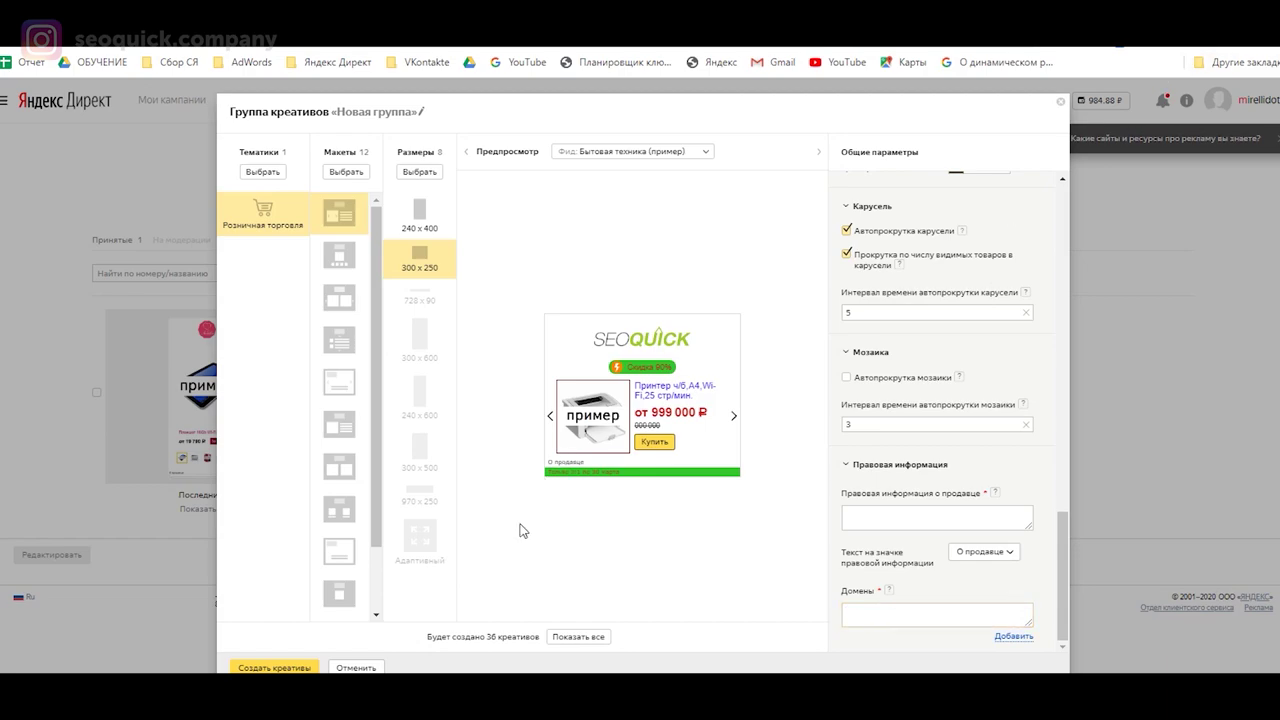
# Step: Preview all creatives, exclude the 240 x 400 creative with the information plate over its image, and save the selection
pyautogui.click(572, 643)
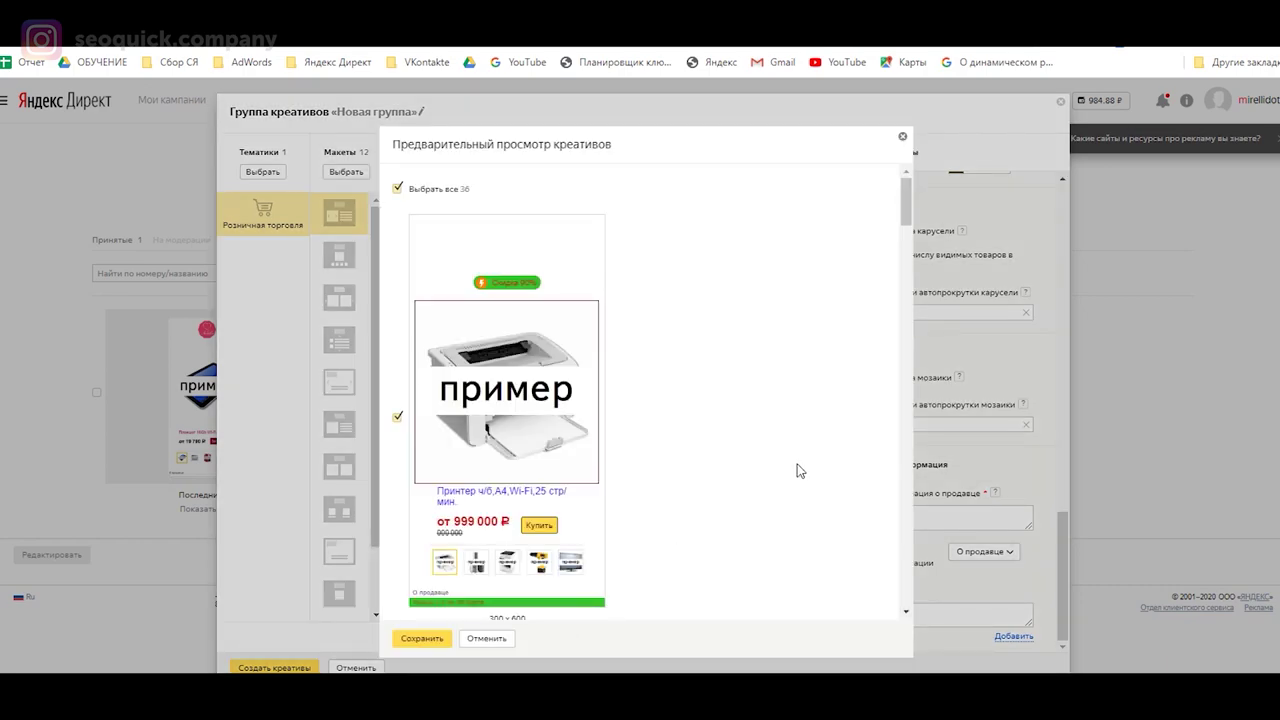
pyautogui.moveTo(911, 188); pyautogui.dragTo(899, 368)
pyautogui.scroll(-15, 877, 508)
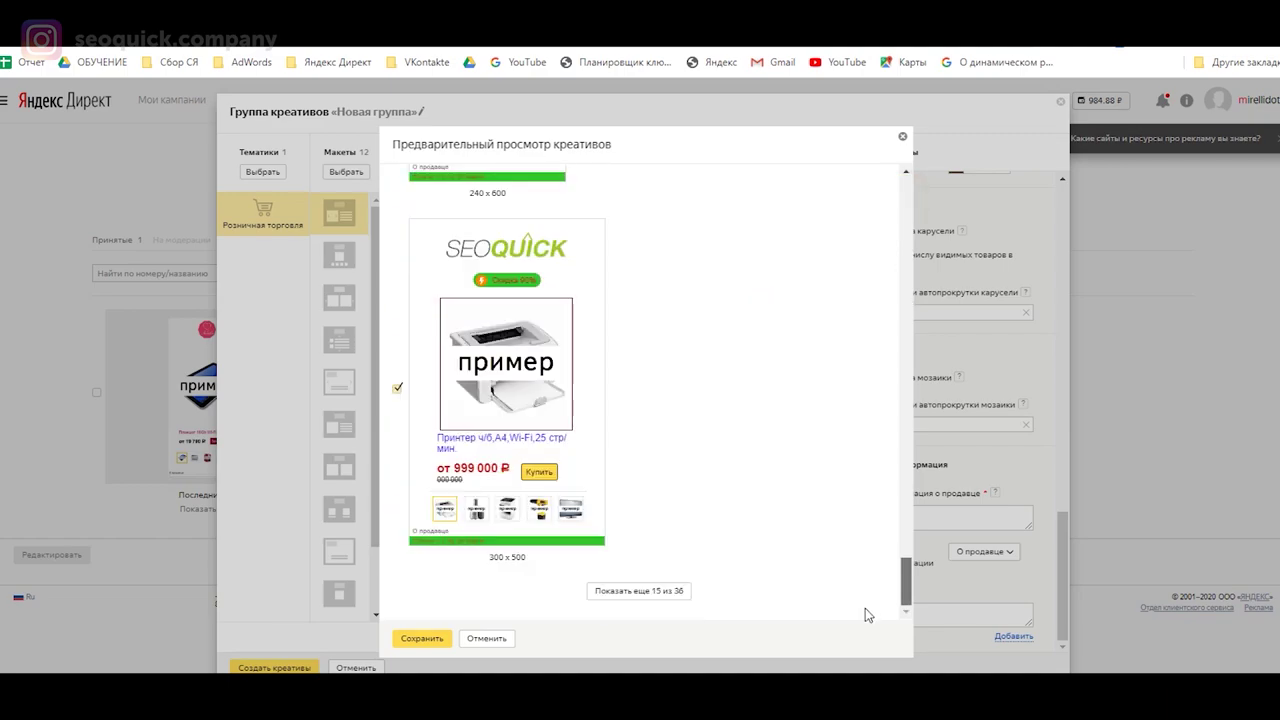
pyautogui.scroll(10, 856, 446)
pyautogui.scroll(-1, 856, 446)
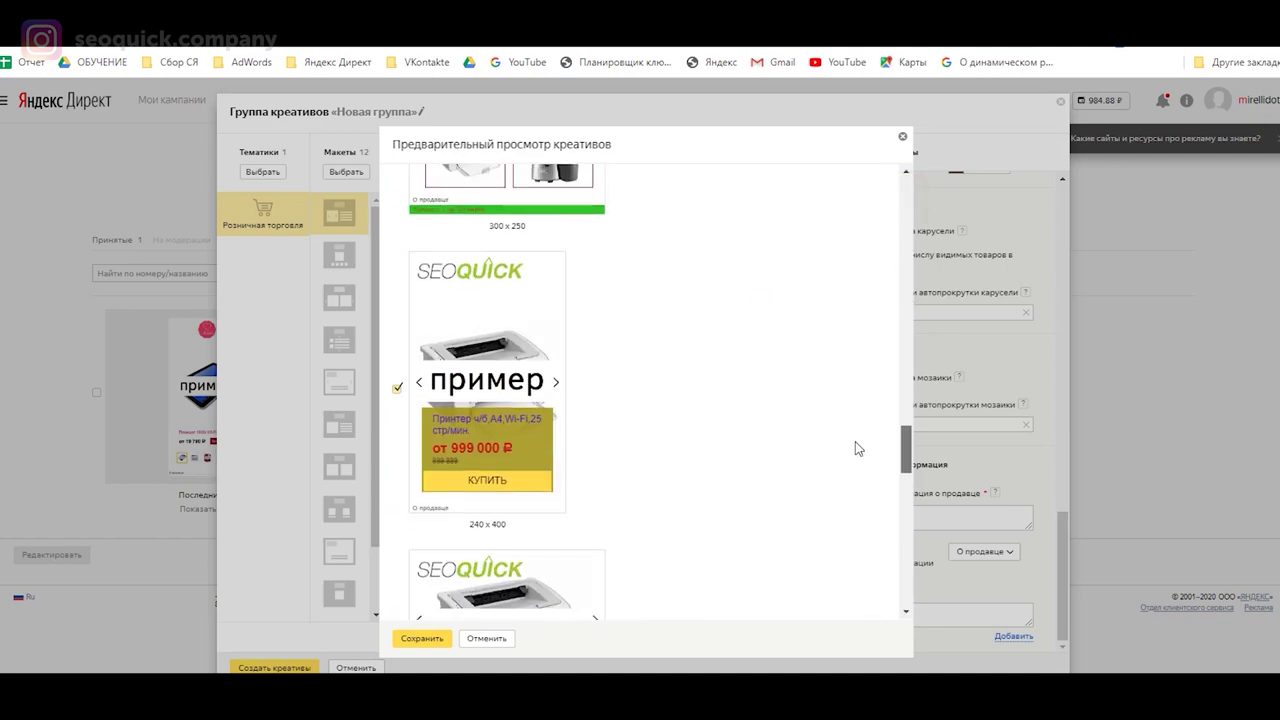
pyautogui.scroll(-1, 856, 446)
pyautogui.click(398, 366)
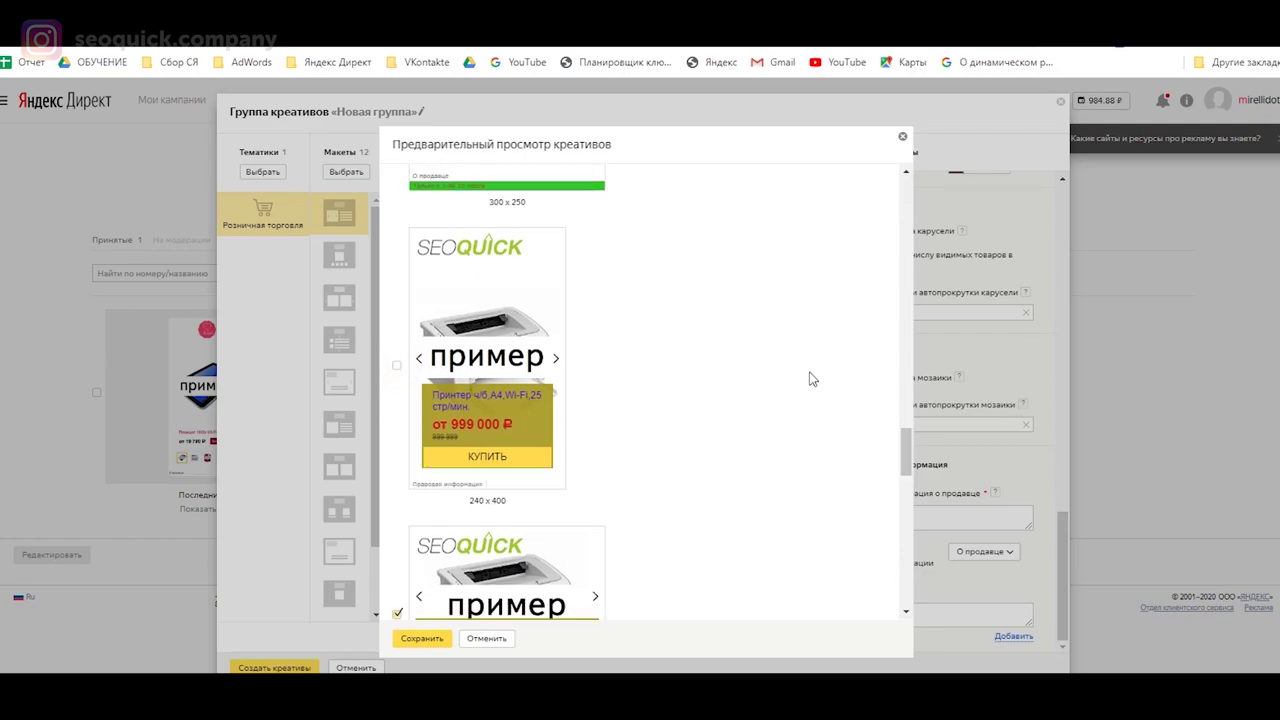
pyautogui.scroll(-15, 805, 376)
pyautogui.scroll(1, 810, 375)
pyautogui.scroll(-5, 815, 370)
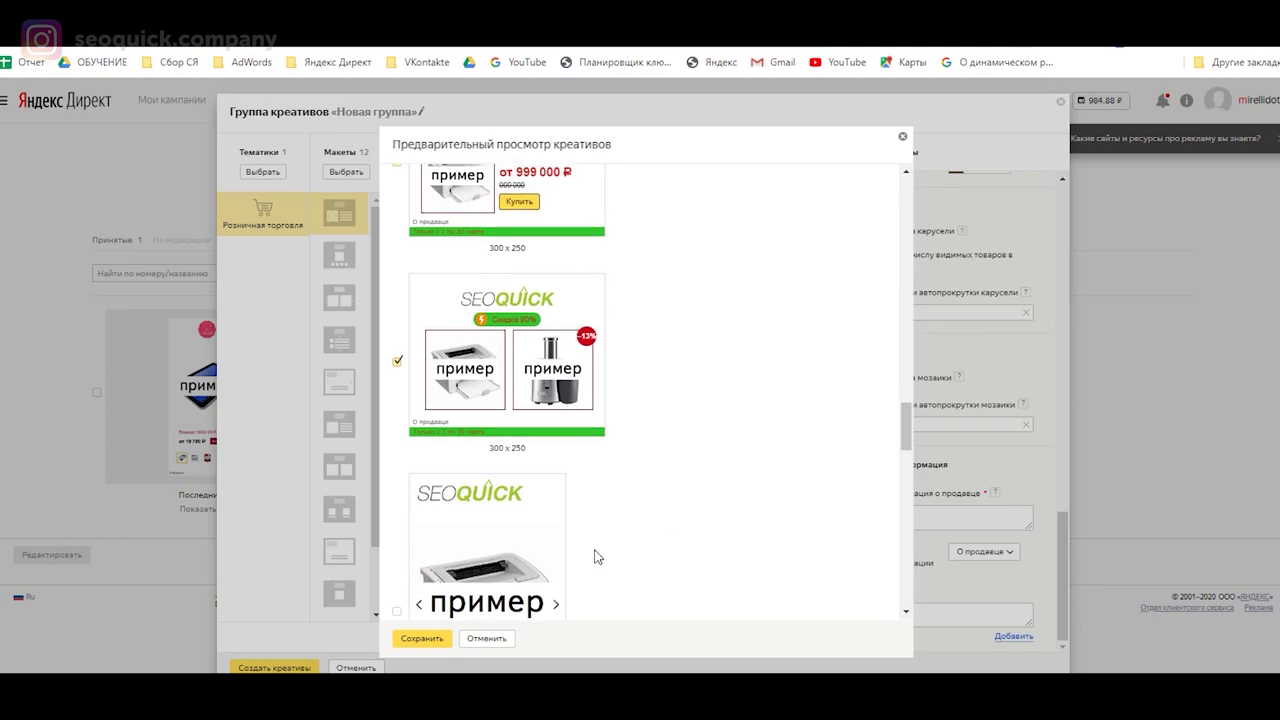
pyautogui.click(422, 638)
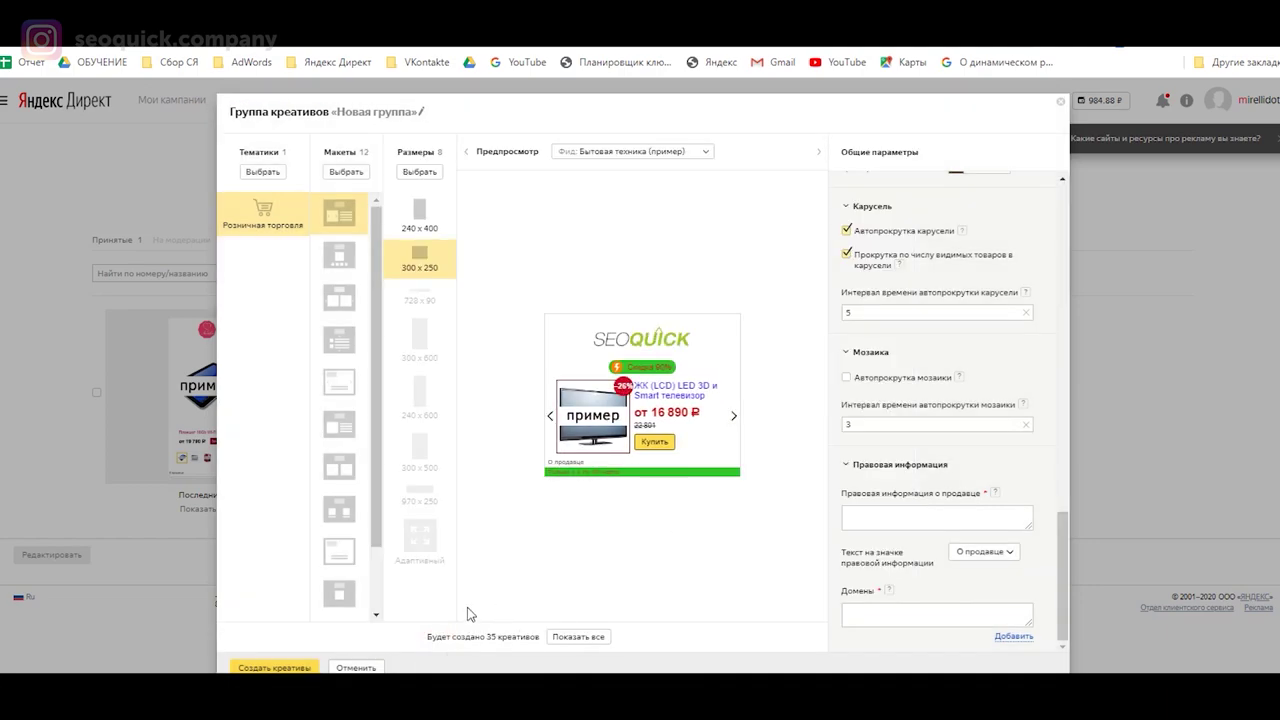
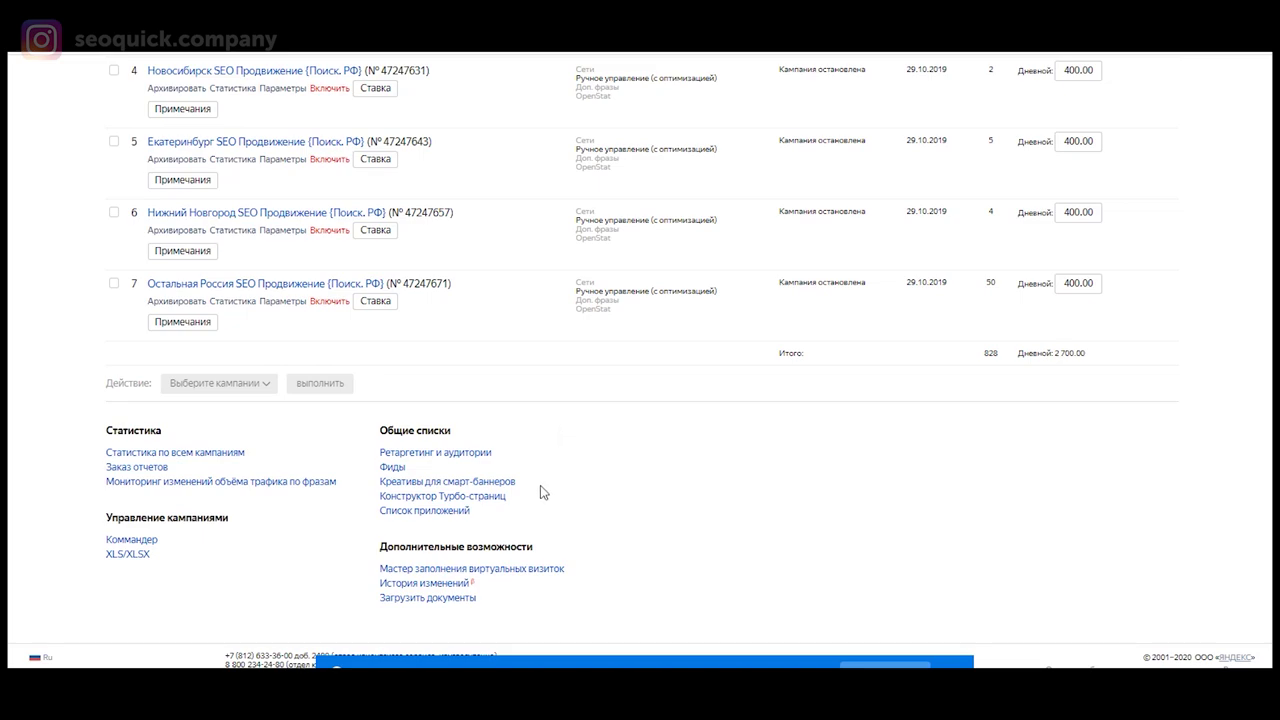
# Step: Start a new condition in the retargeting and audiences list and name it "Посетил сайт."
pyautogui.click(490, 452)
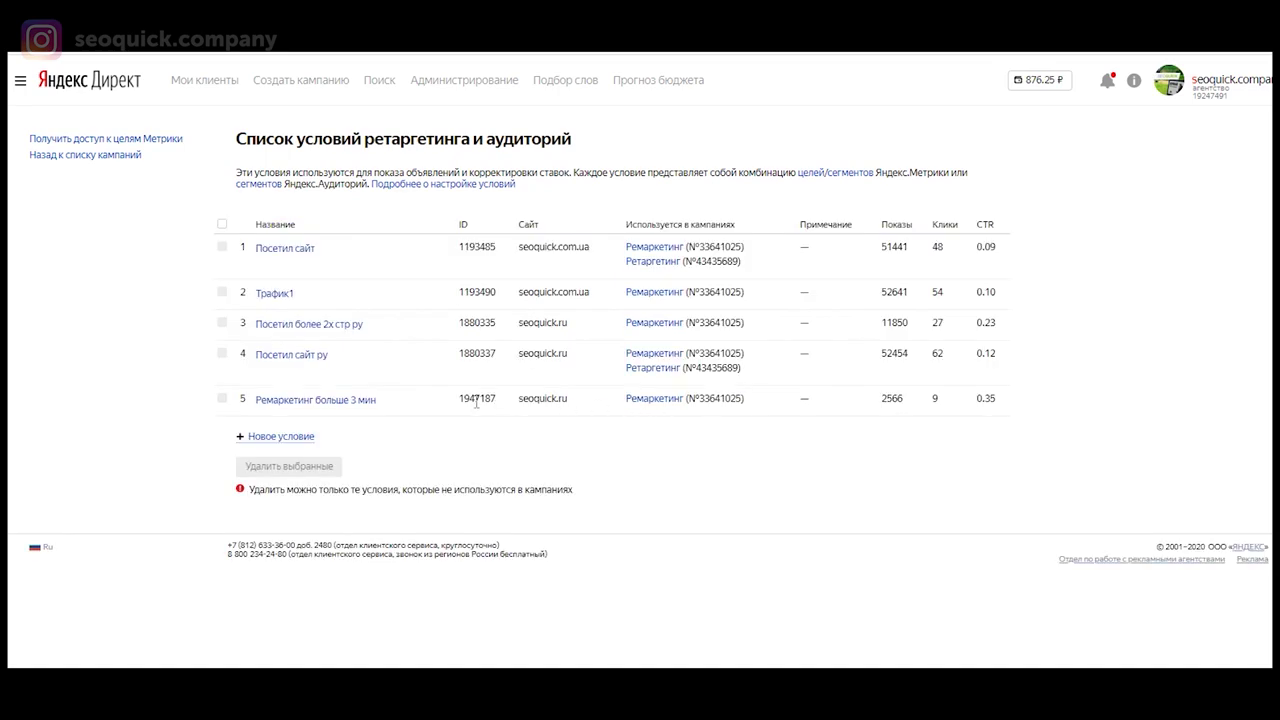
pyautogui.click(306, 438)
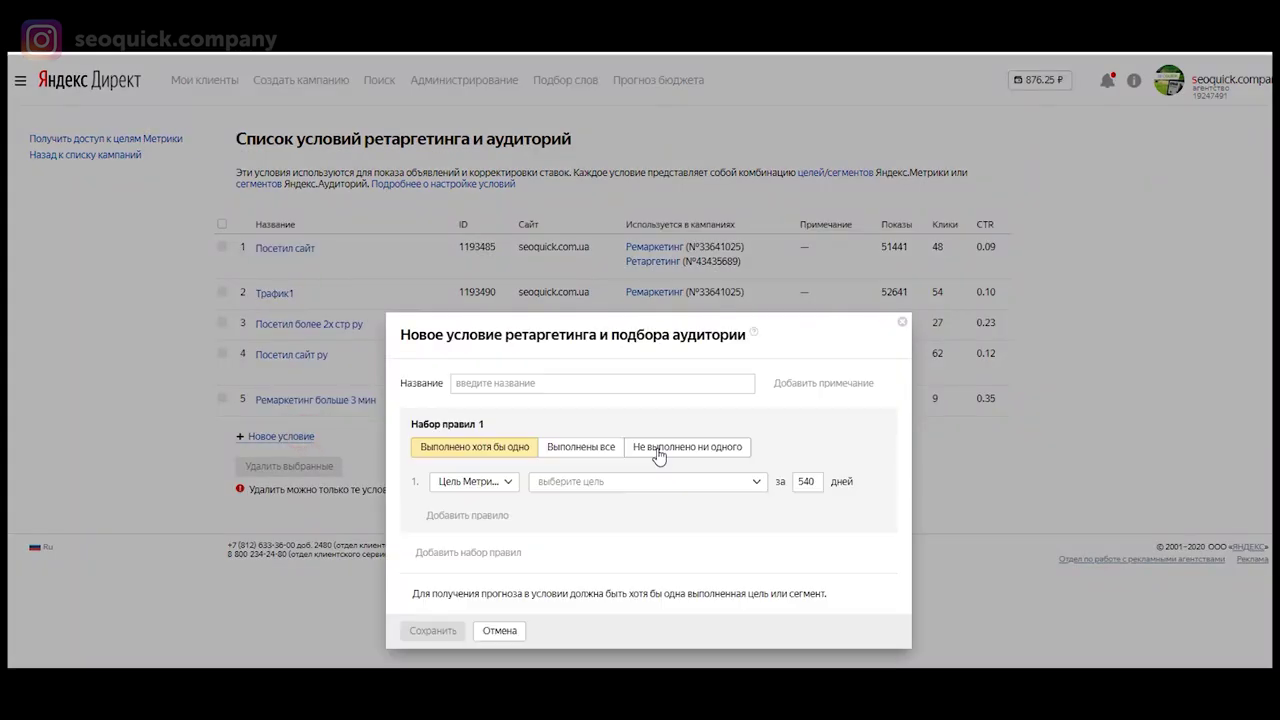
pyautogui.click(600, 280)
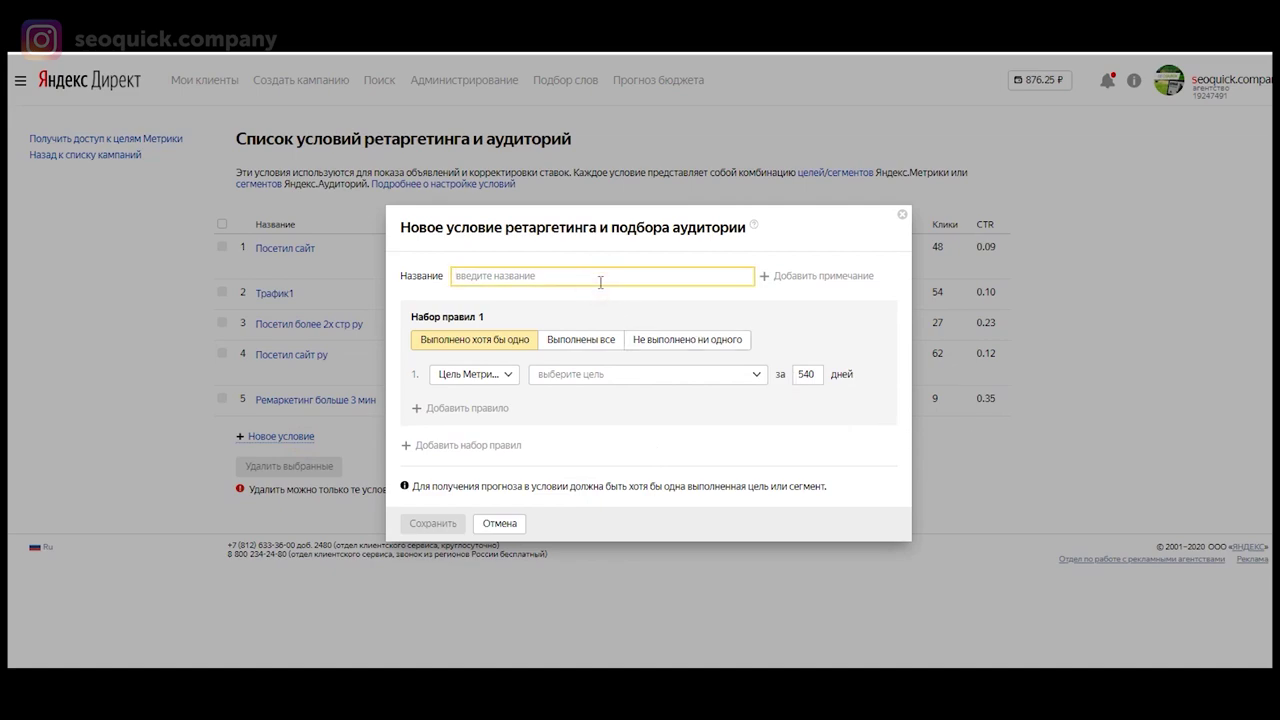
pyautogui.write('Посетил сайт.')
# Step: Keep the Metrica goal type for the first rule and choose the goal "seoquick.ru :: посетил сайт"
pyautogui.click(500, 377)
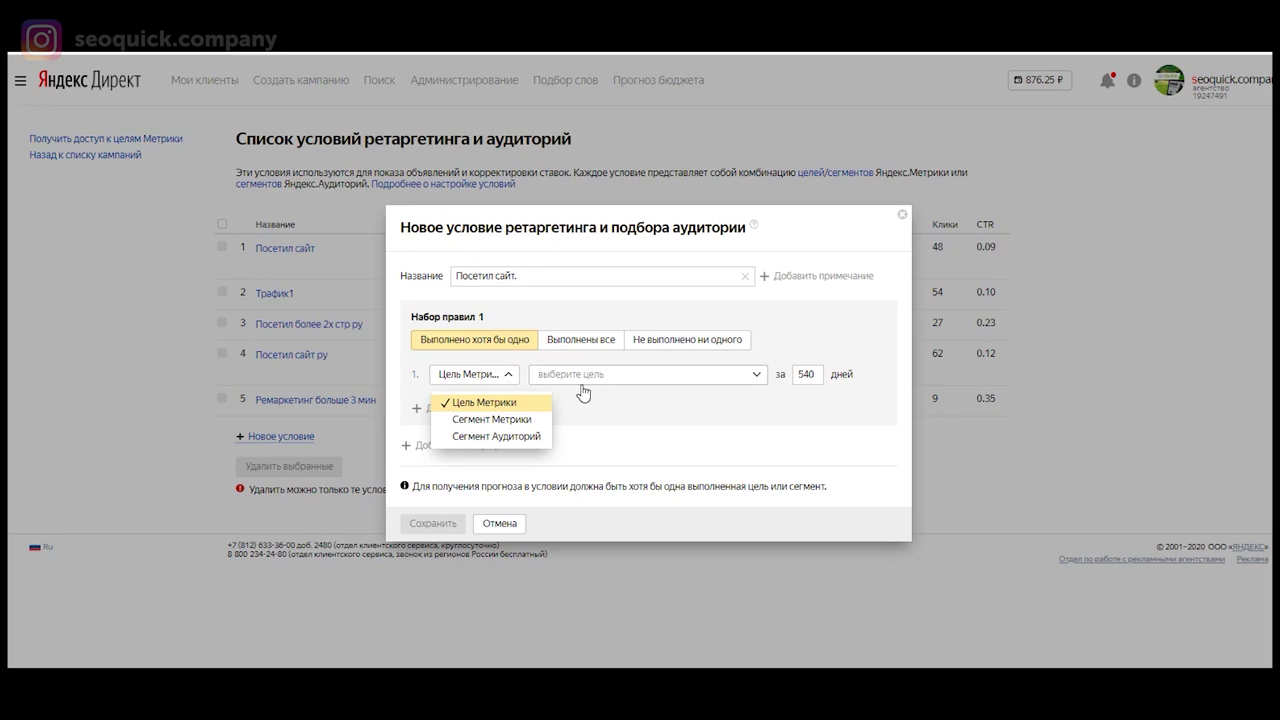
pyautogui.click(698, 425)
pyautogui.click(688, 370)
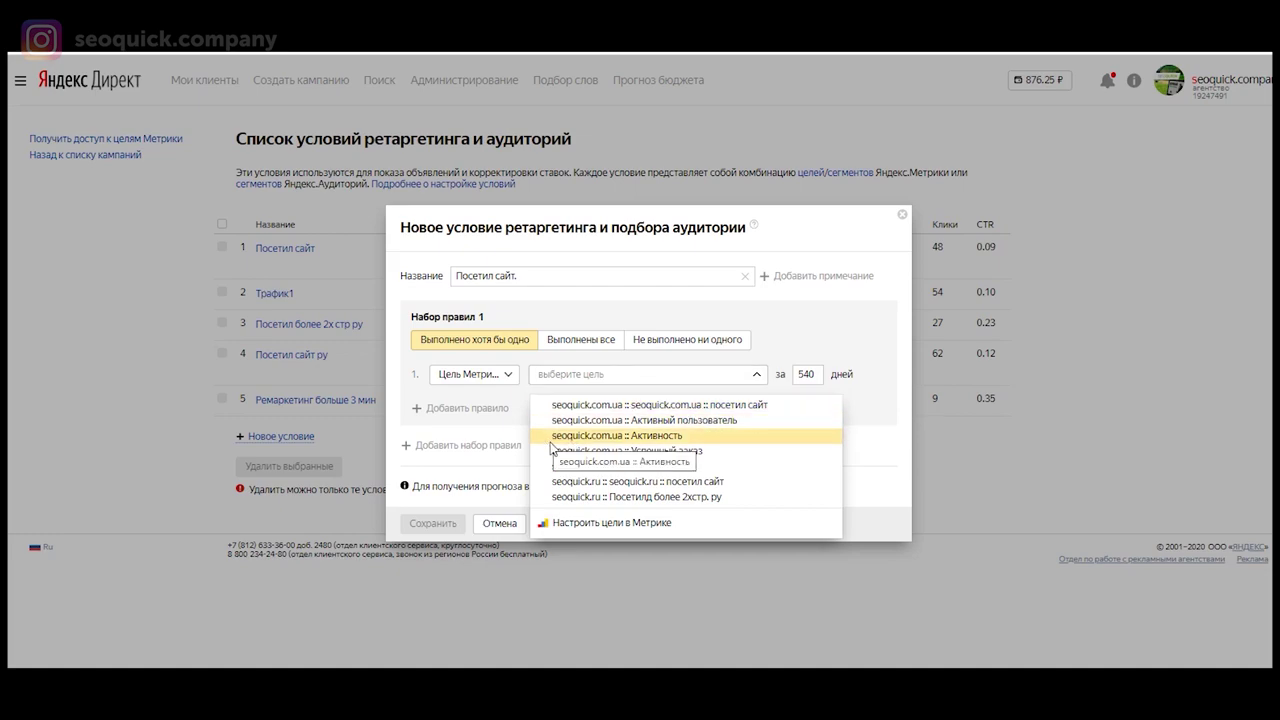
pyautogui.click(693, 485)
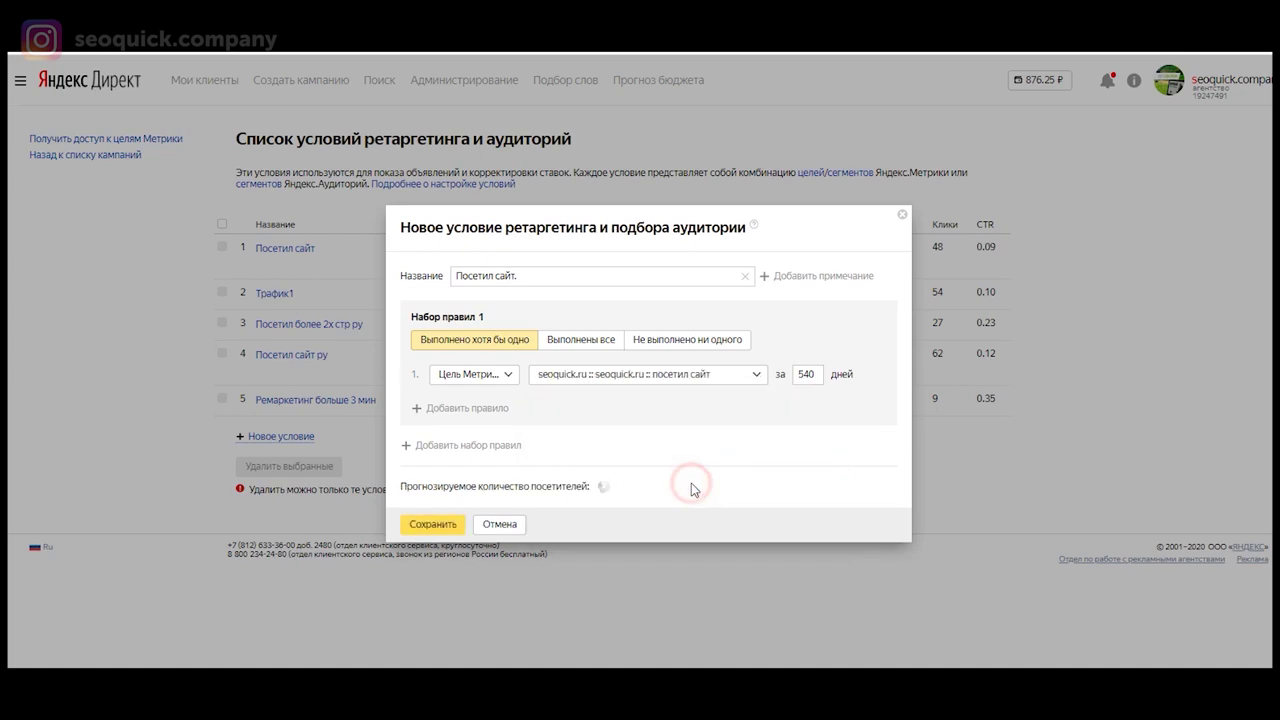
# Step: Set the rule's goal period to 90 days
pyautogui.moveTo(818, 375); pyautogui.dragTo(803, 375)
pyautogui.hotkey('ctrl', 'a')
pyautogui.write('90')
pyautogui.click(734, 437)
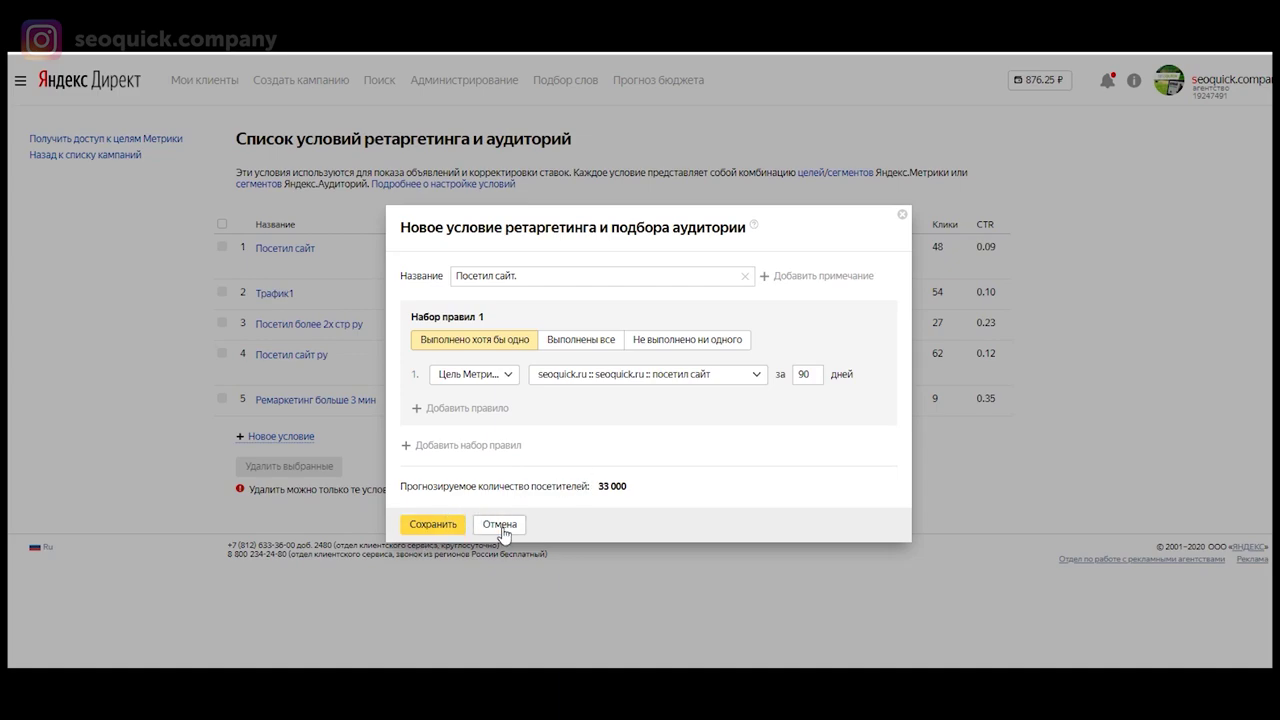
# Step: Switch the rule's type to "Сегмент Аудиторий" and cancel the new condition
pyautogui.click(480, 380)
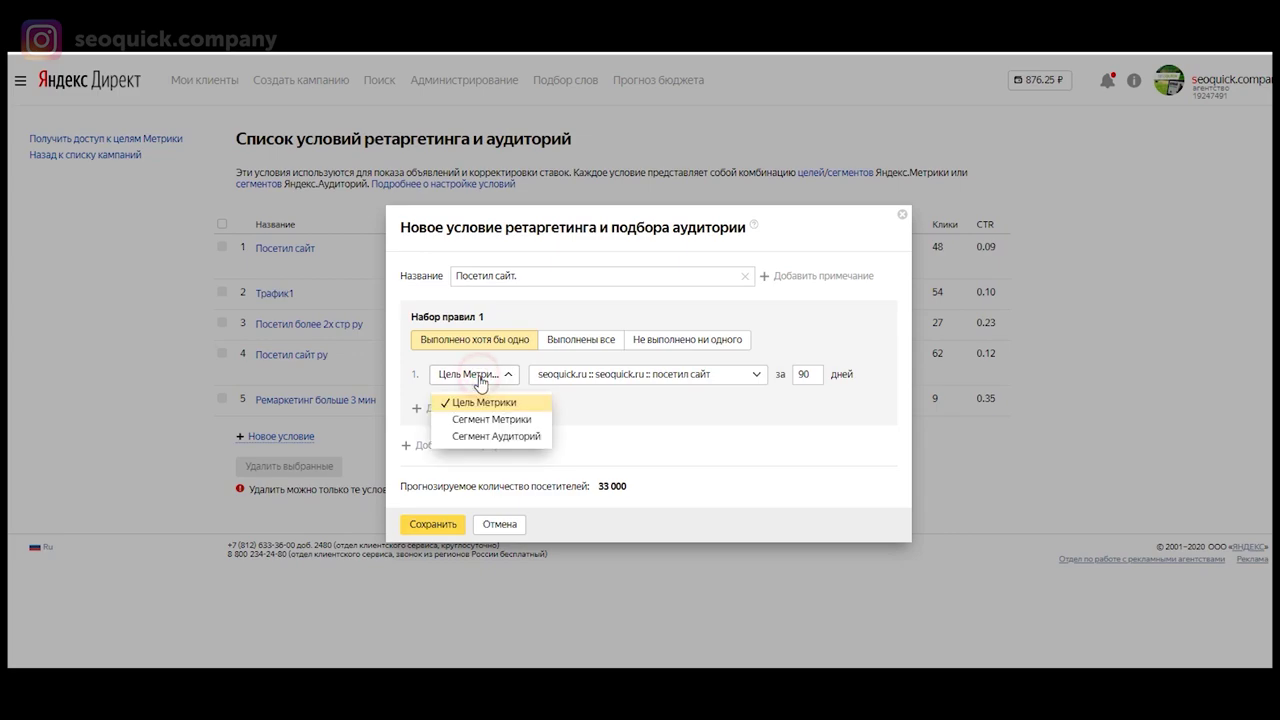
pyautogui.click(487, 436)
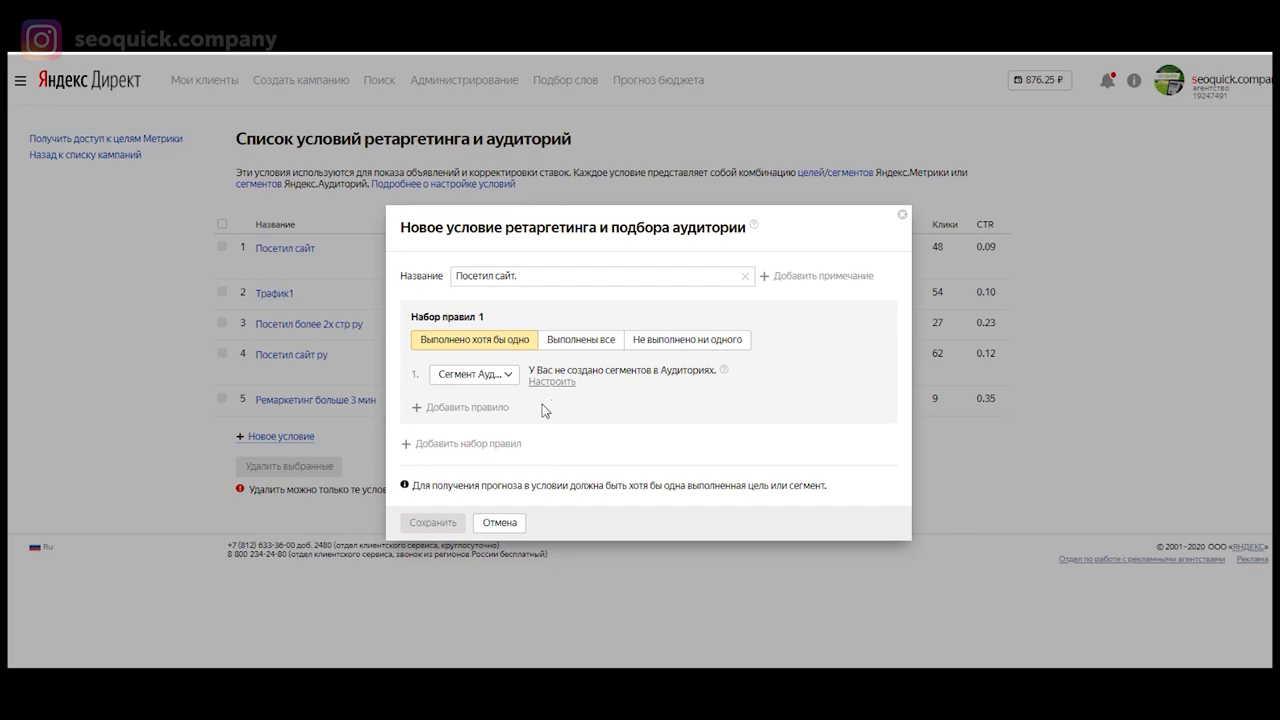
pyautogui.click(500, 522)
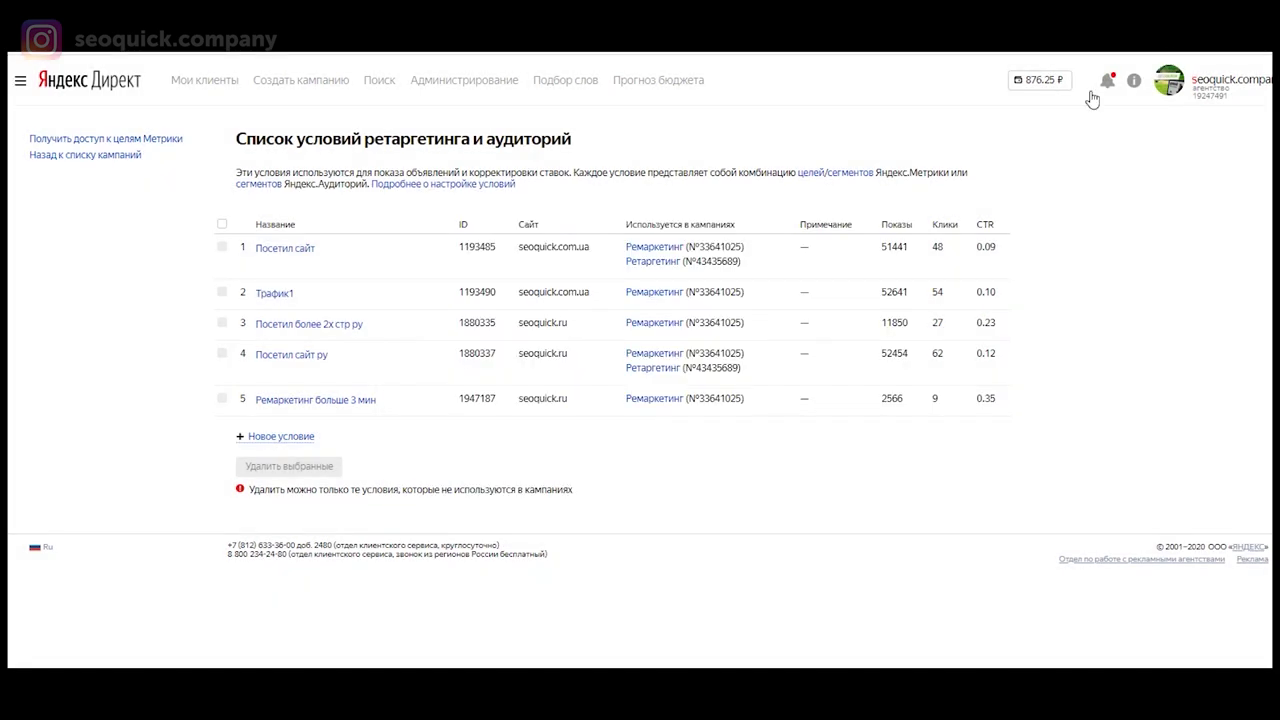
# Step: Switch to Yandex Audiences and start a new segment based on geolocation, using circles as the geolocation type
pyautogui.click(24, 86)
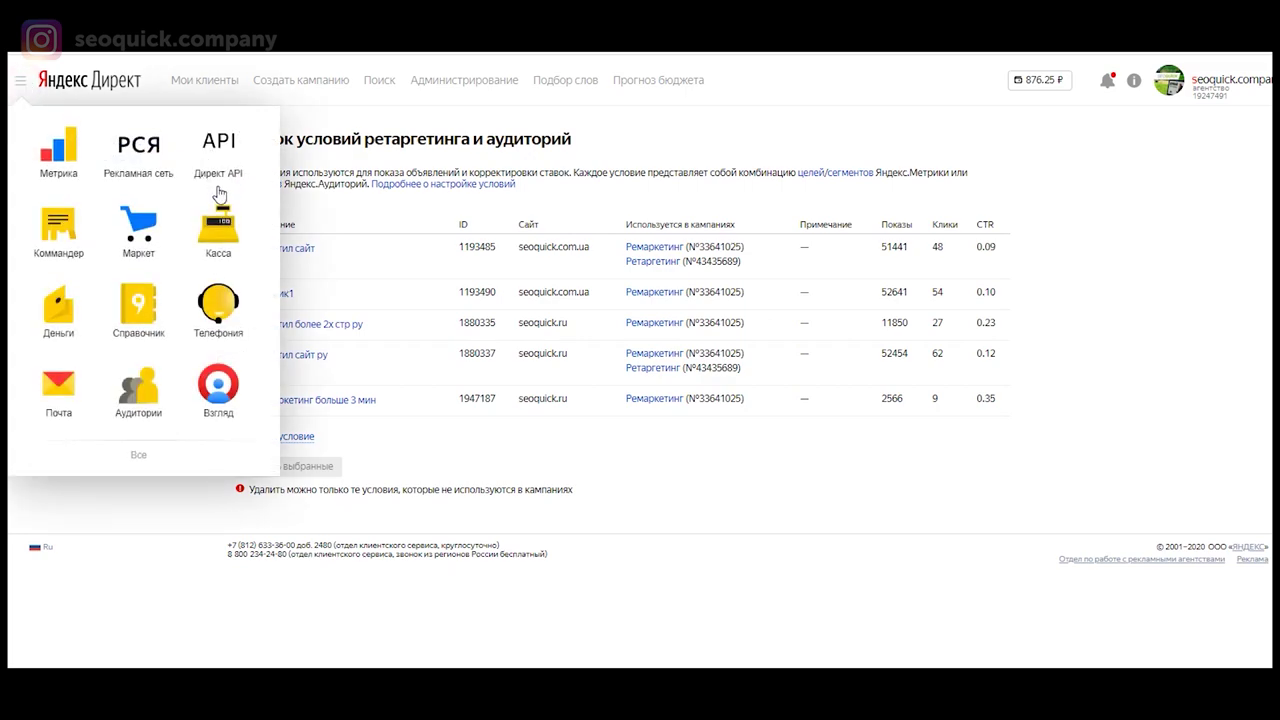
pyautogui.click(135, 388)
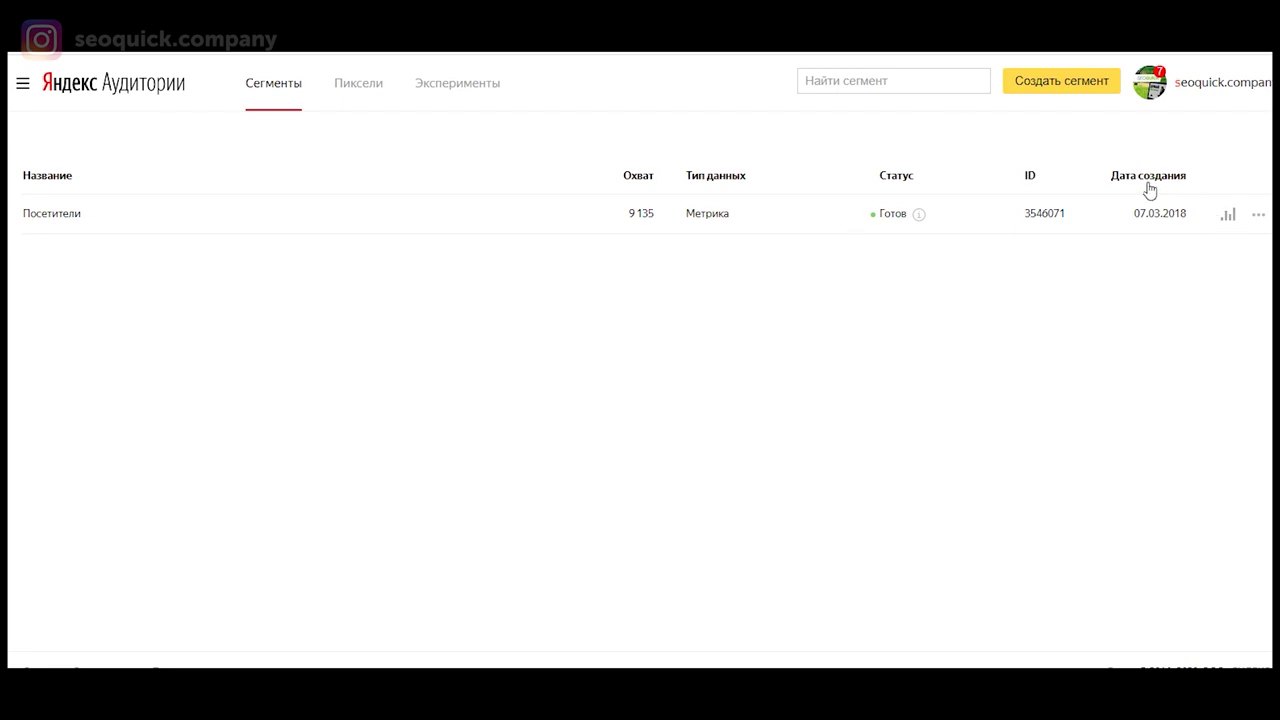
pyautogui.click(1095, 88)
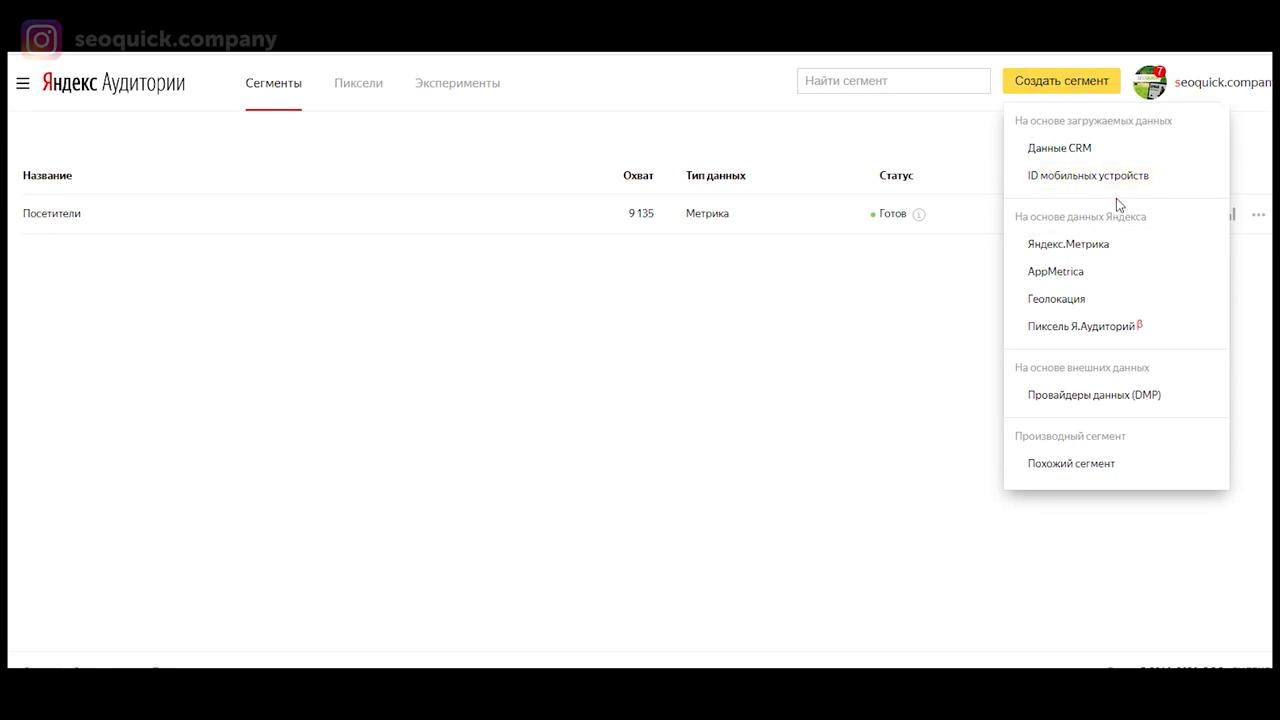
pyautogui.click(1093, 309)
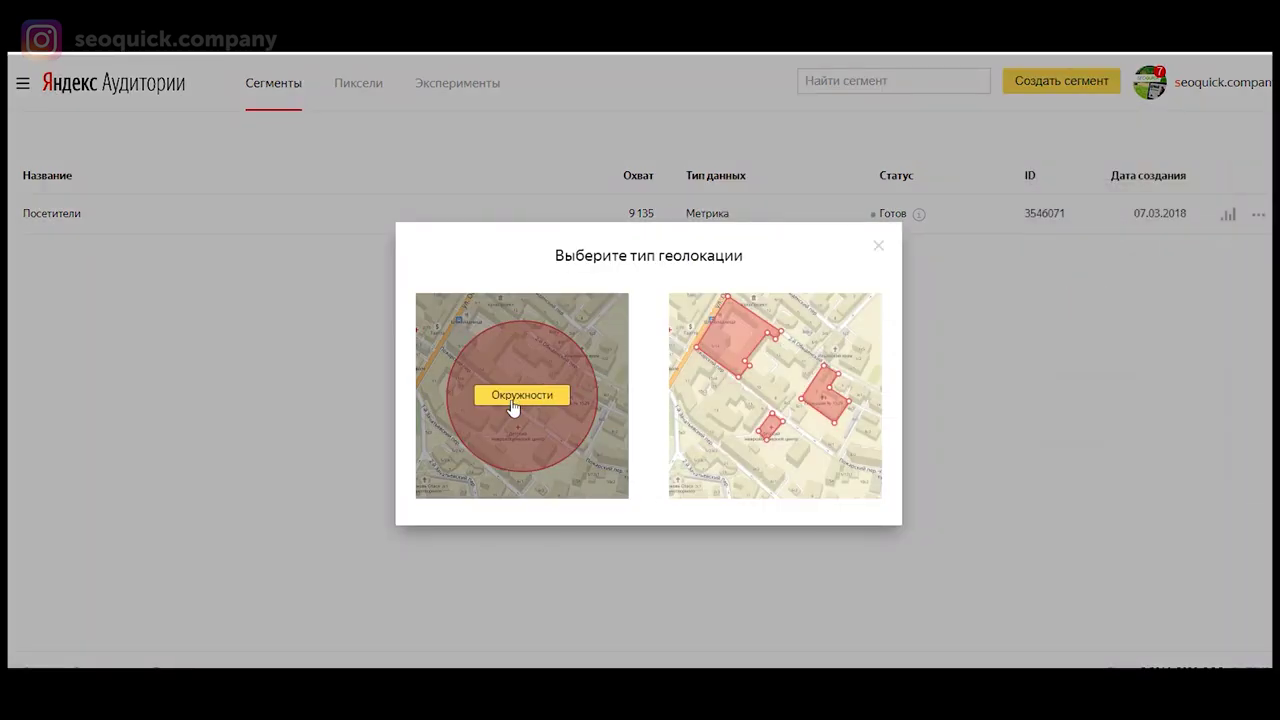
pyautogui.click(510, 397)
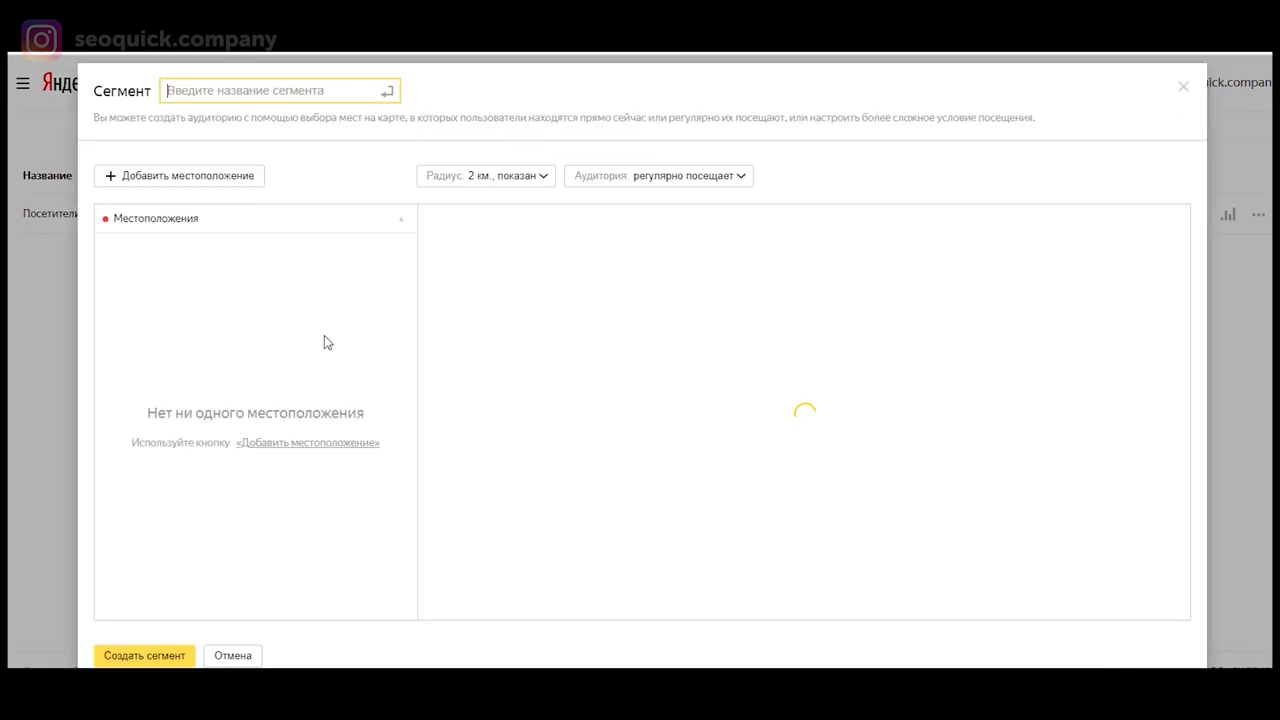
# Step: Set the locations' coverage radius to 2.9 km and the audience relation to "Живёт"
pyautogui.click(504, 178)
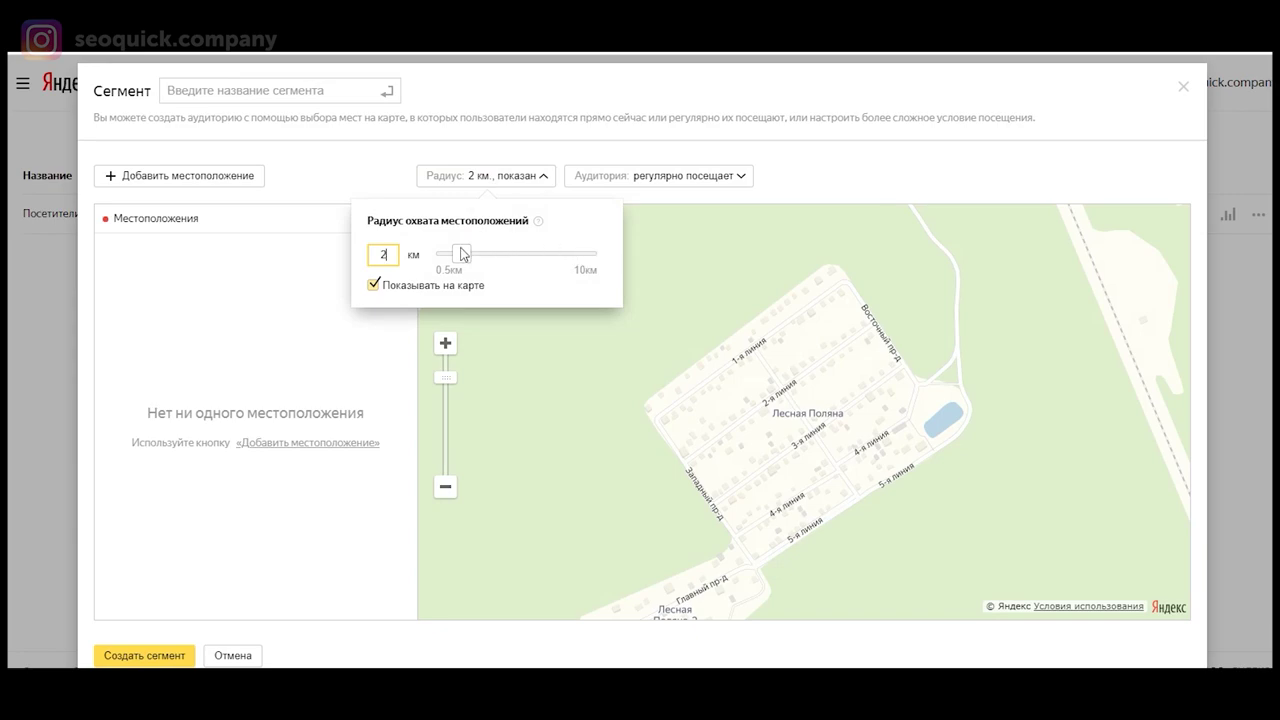
pyautogui.moveTo(463, 252); pyautogui.dragTo(478, 255)
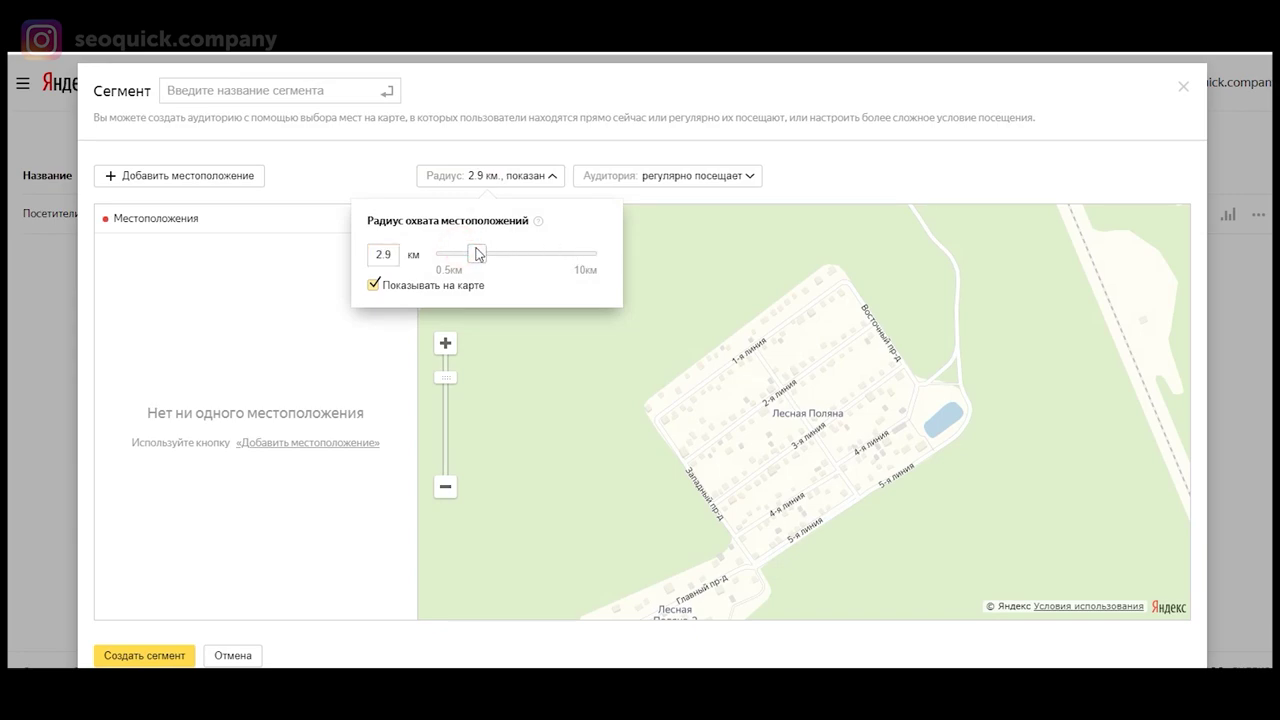
pyautogui.click(633, 175)
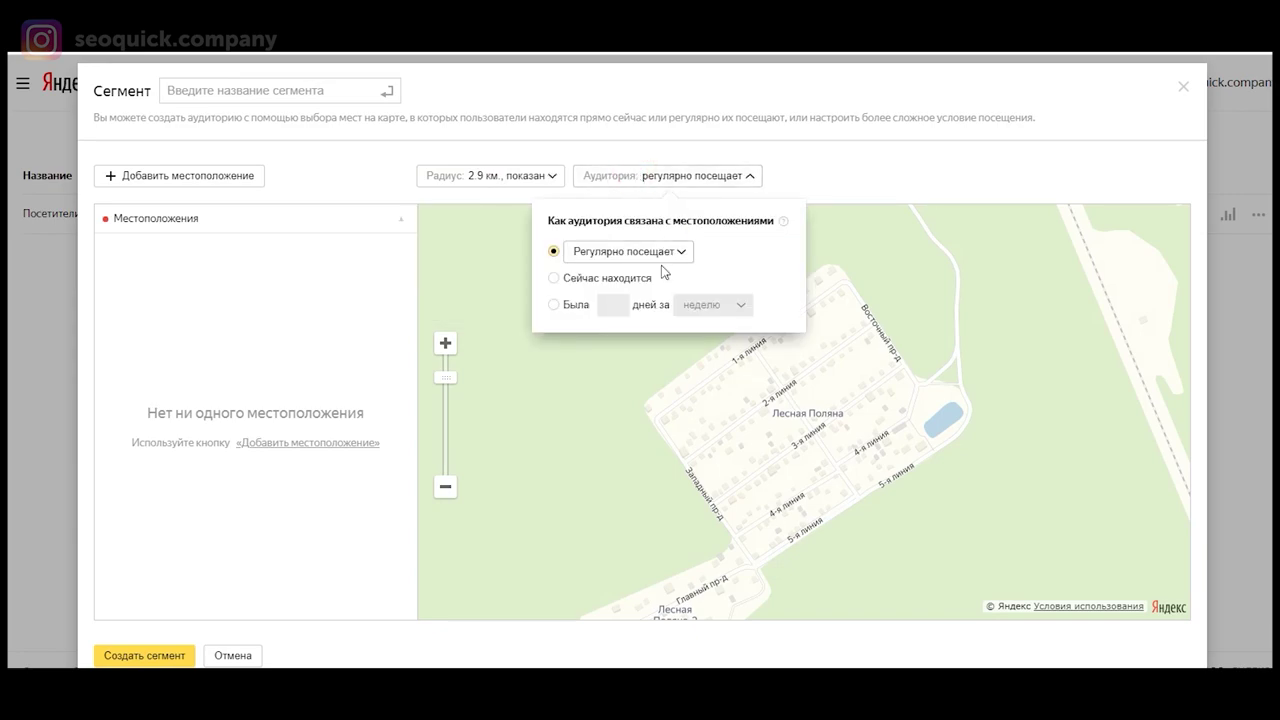
pyautogui.click(628, 255)
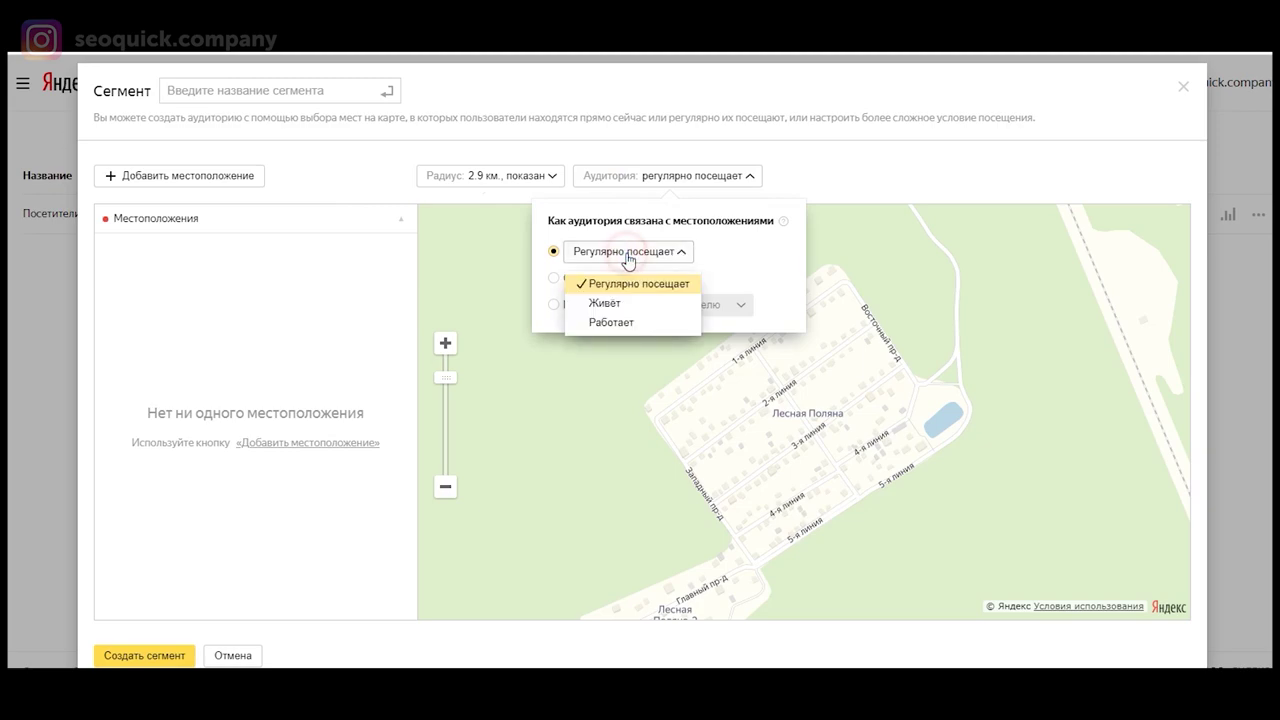
pyautogui.click(622, 306)
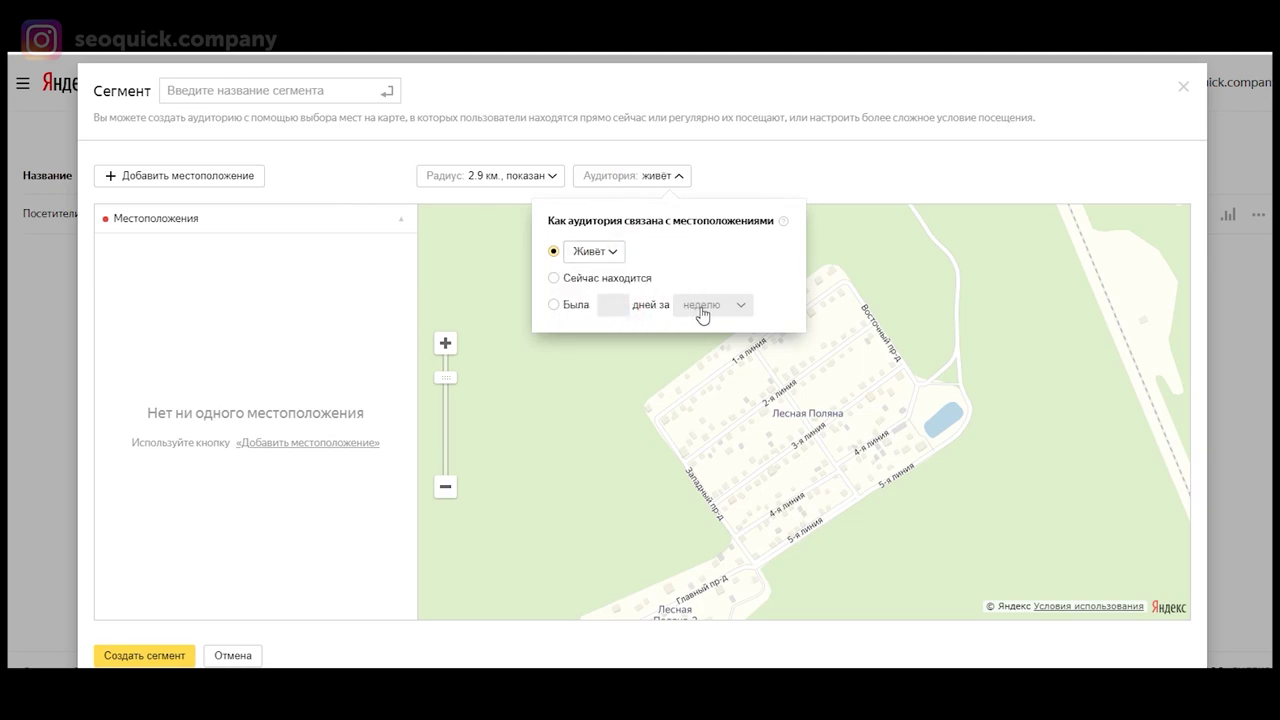
pyautogui.click(755, 176)
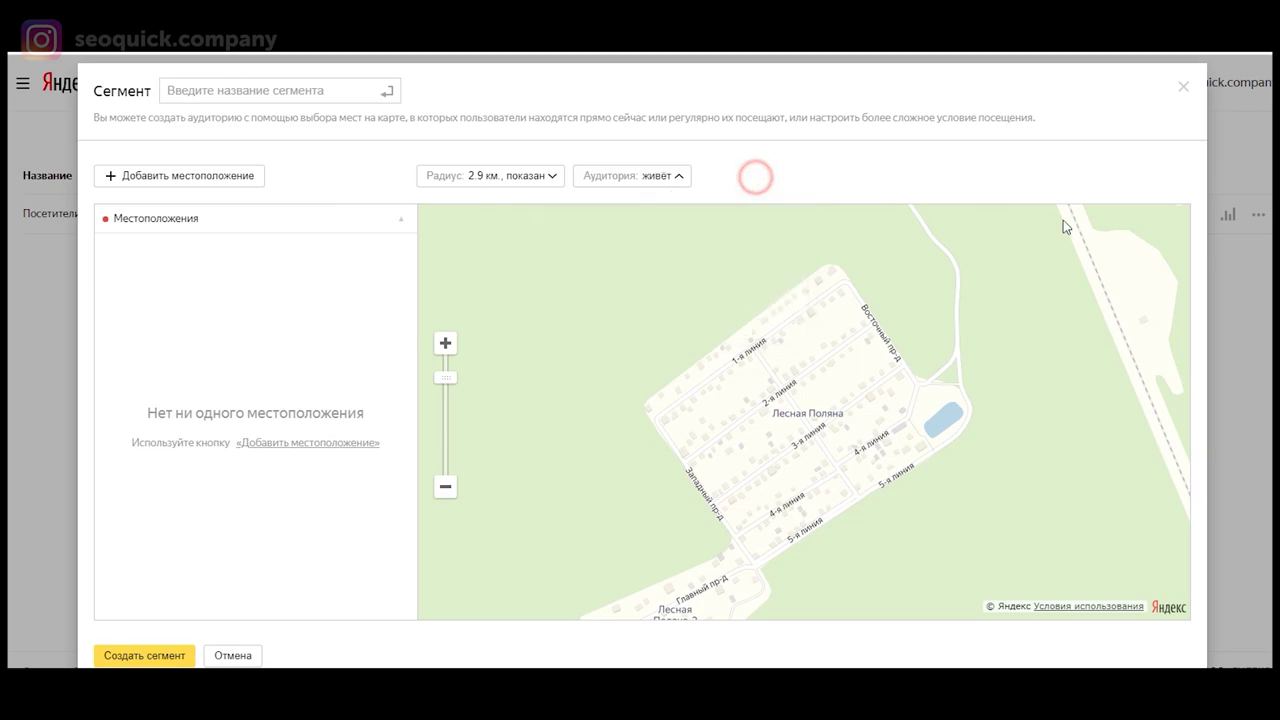
# Step: Start adding a location, search for "москва, братская улица", and clear the search field
pyautogui.click(199, 184)
pyautogui.click(211, 218)
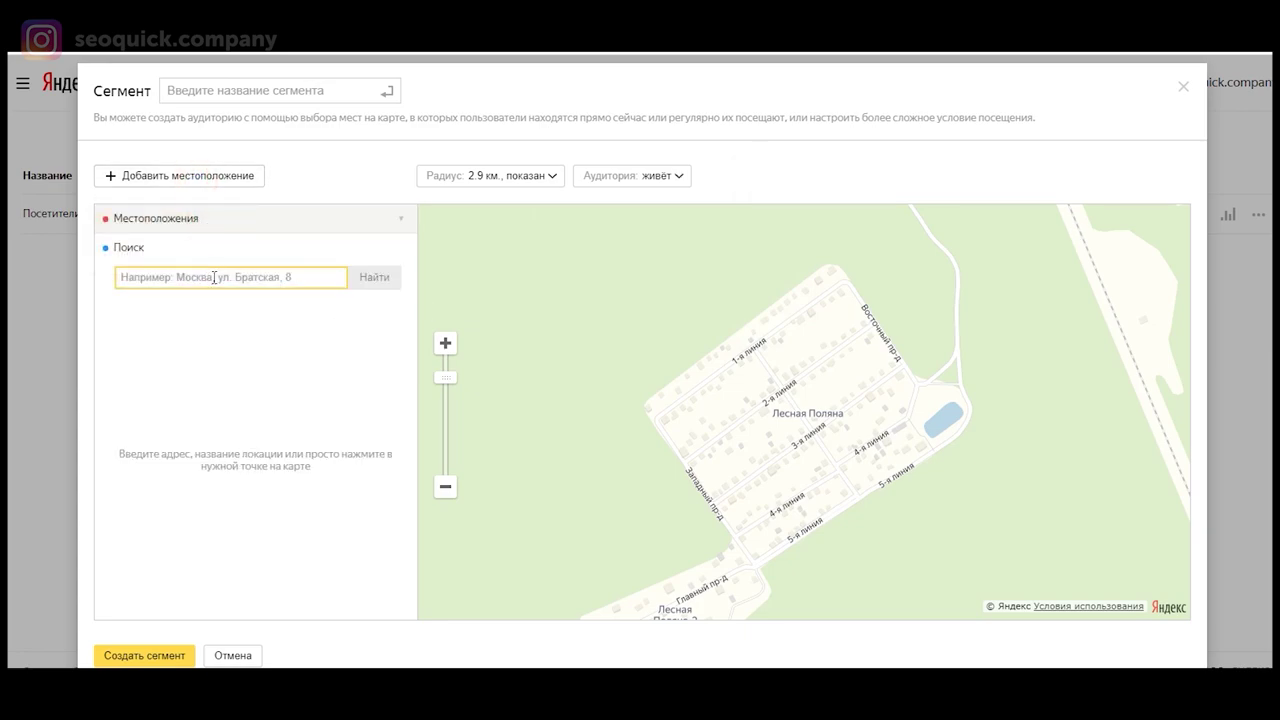
pyautogui.write('москва')
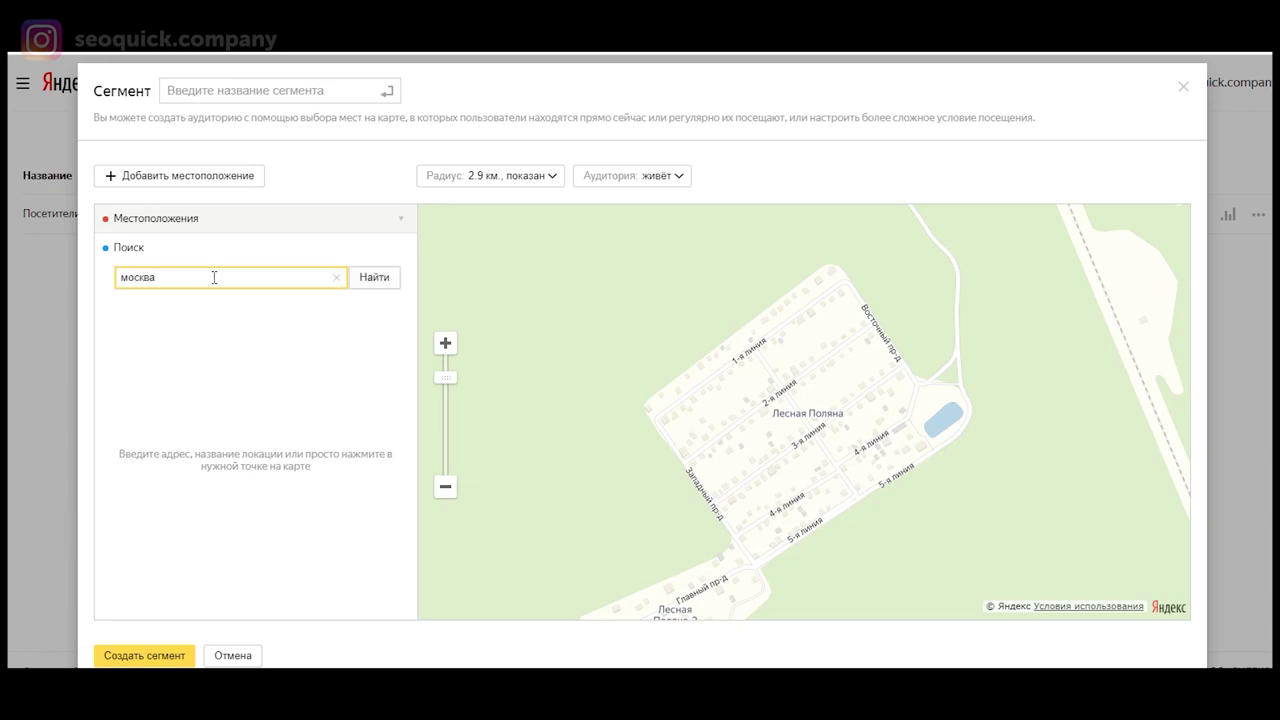
pyautogui.write(', братская улица')
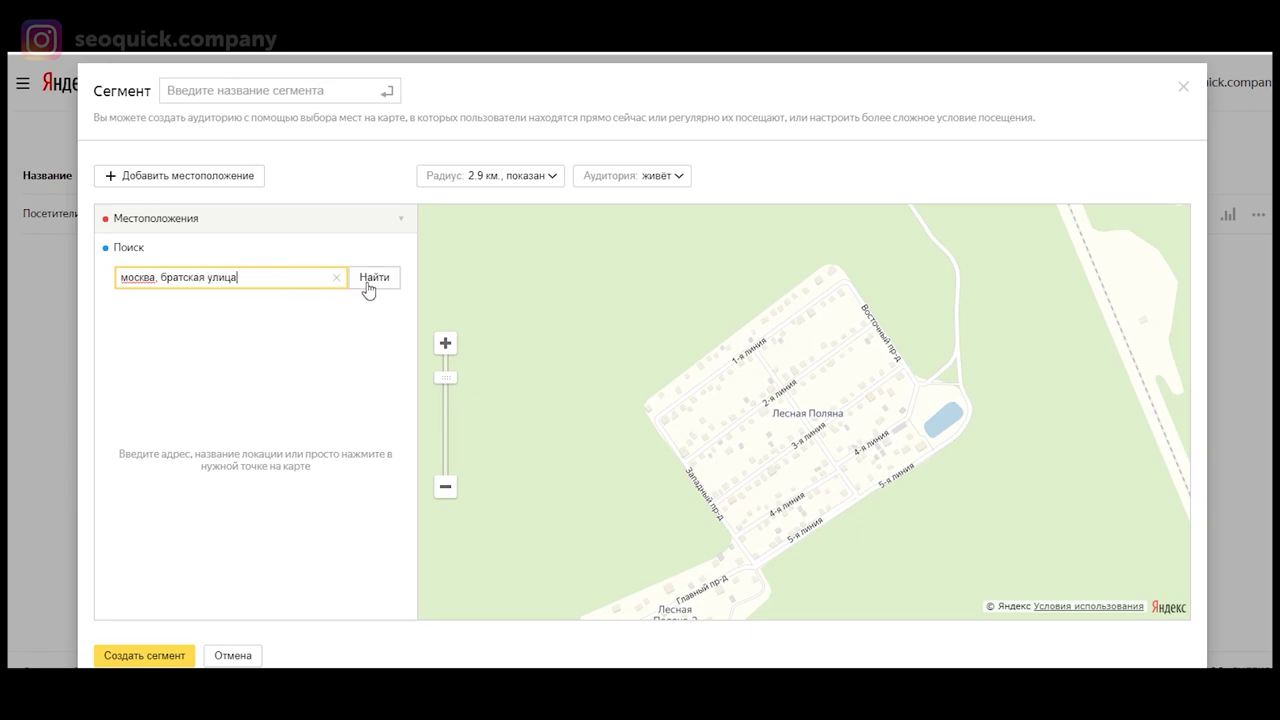
pyautogui.click(372, 278)
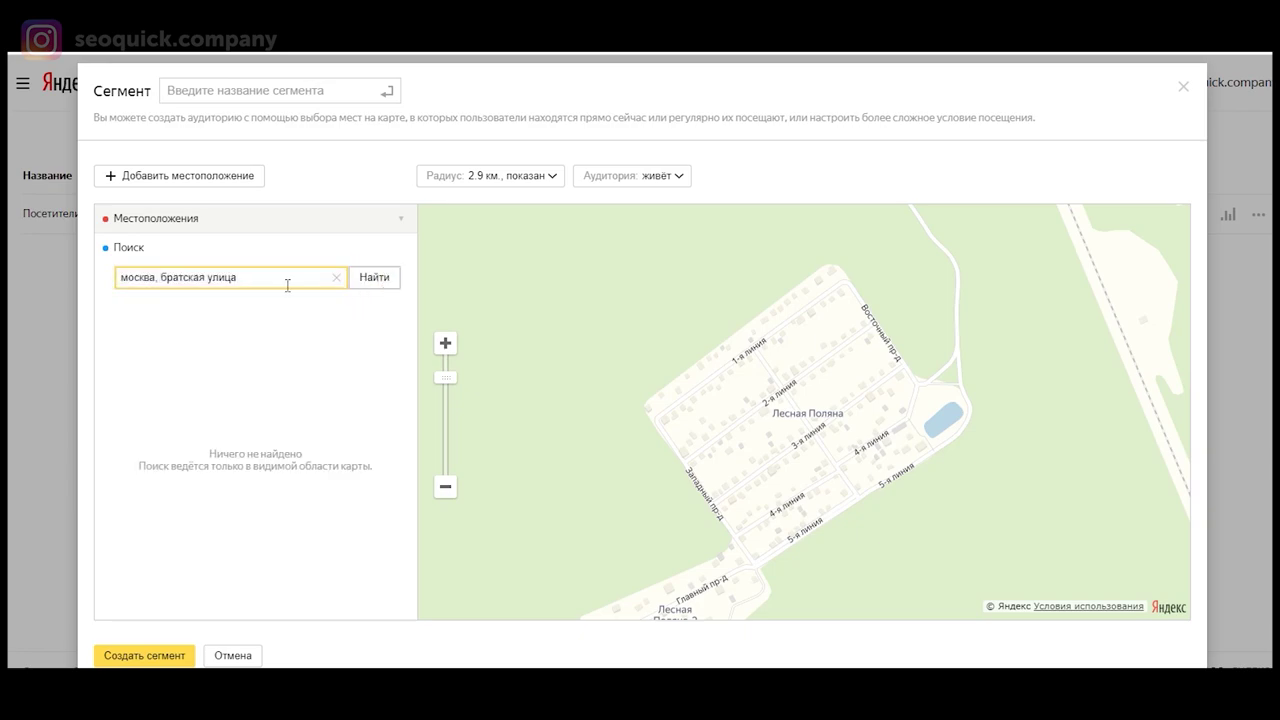
pyautogui.moveTo(200, 278); pyautogui.dragTo(247, 283)
pyautogui.press('BackSpace')
pyautogui.click(336, 277)
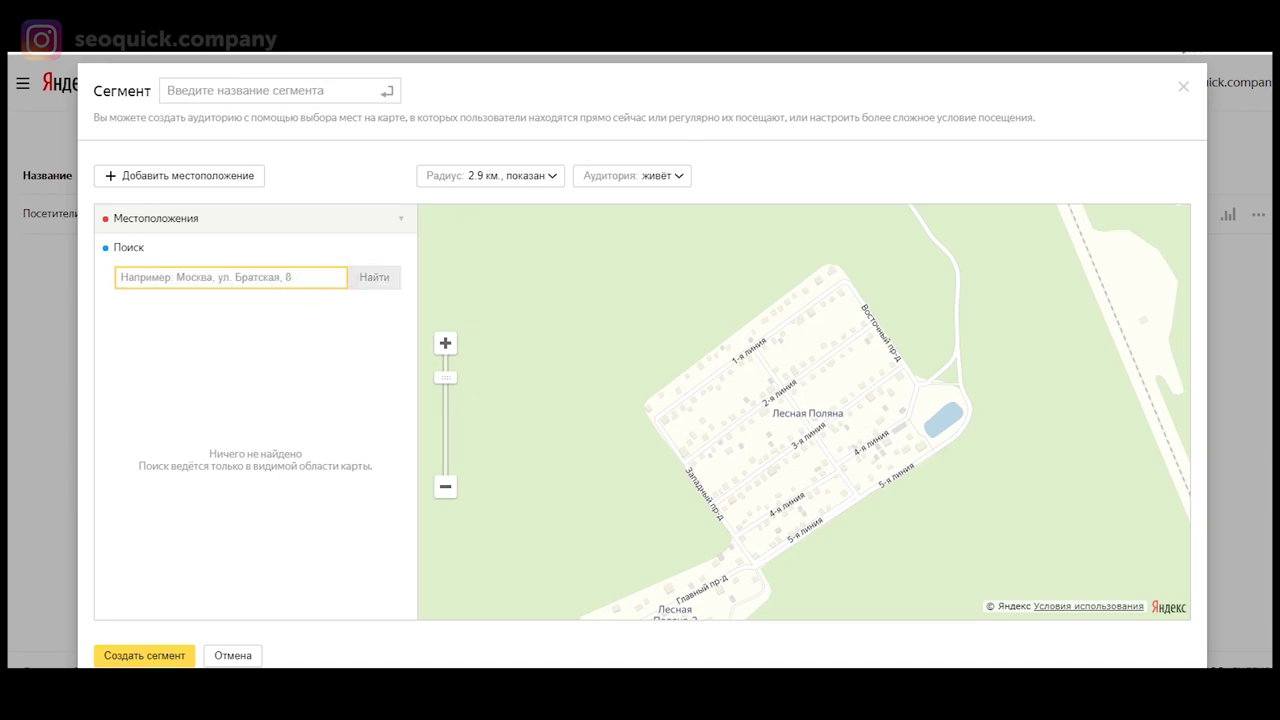
# Step: Search for the location "Наримановская улица Москва" and place one location point on the map near 2-я линия
pyautogui.click(278, 277)
pyautogui.write('москва, улица ленина')
pyautogui.click(376, 284)
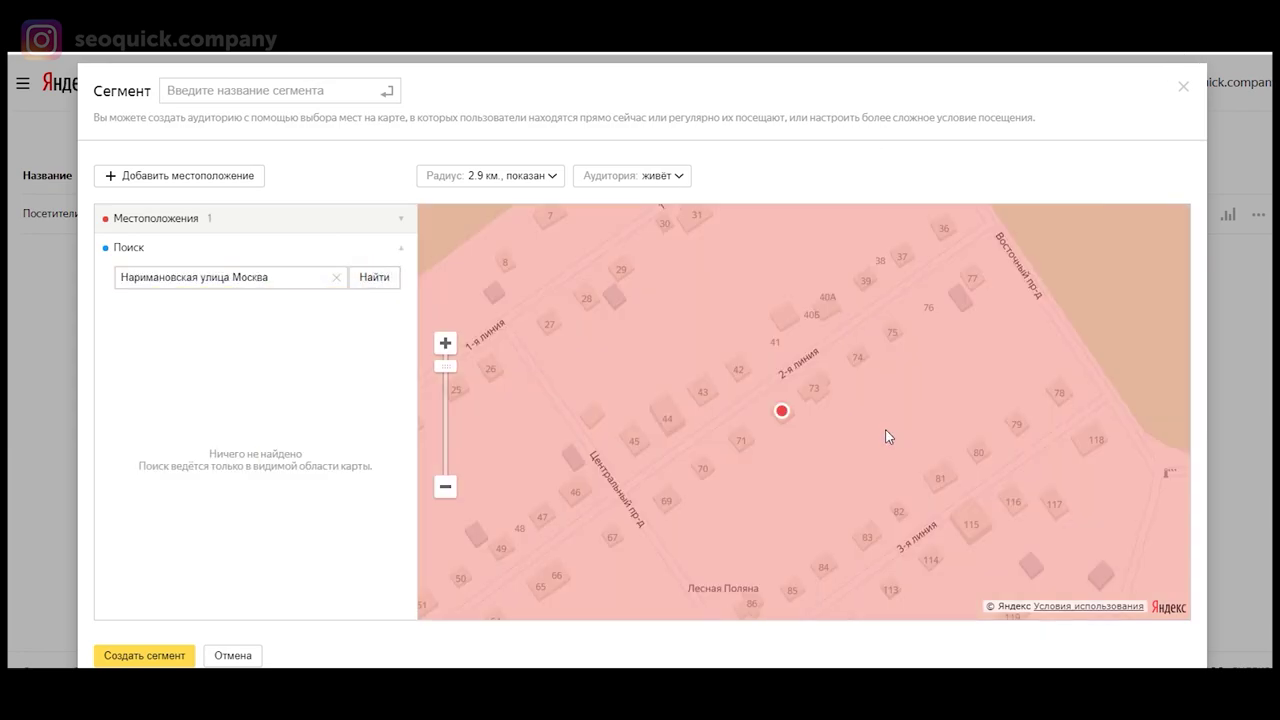
pyautogui.click(782, 413)
pyautogui.click(782, 415)
# Step: Try to create the geolocation segment without a name, and close the segment dialog without saving
pyautogui.click(110, 656)
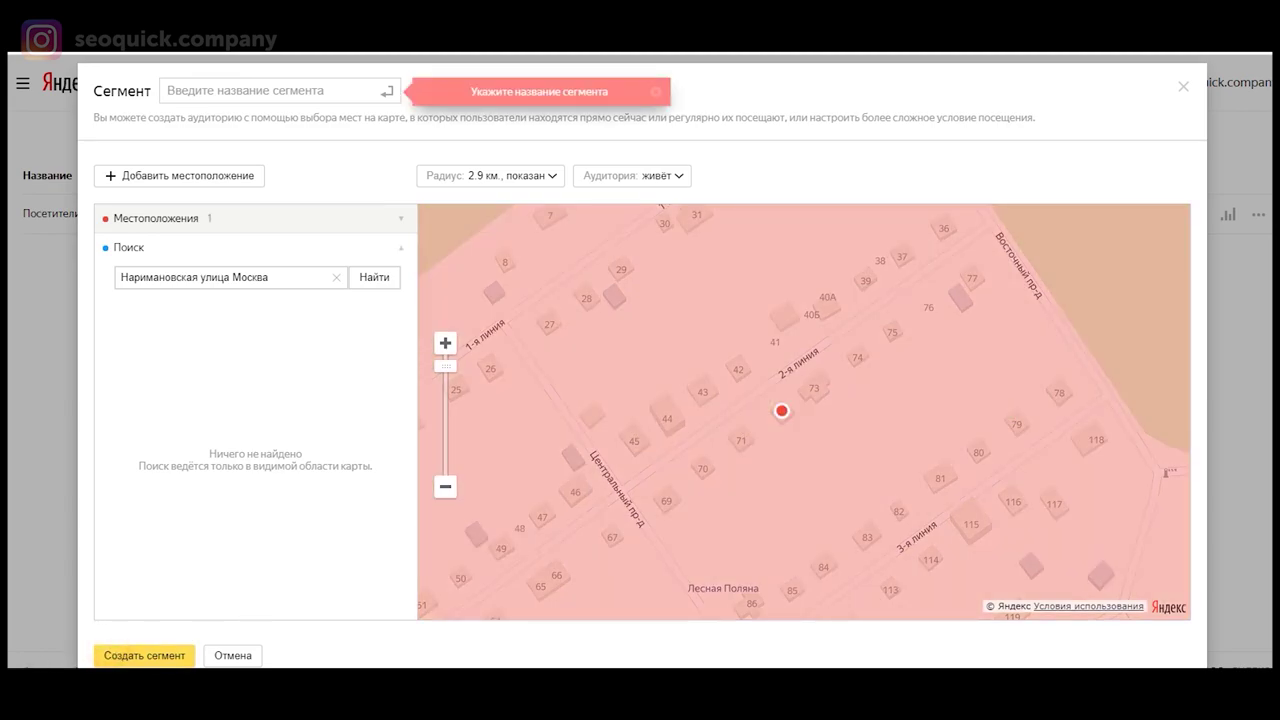
pyautogui.click(314, 92)
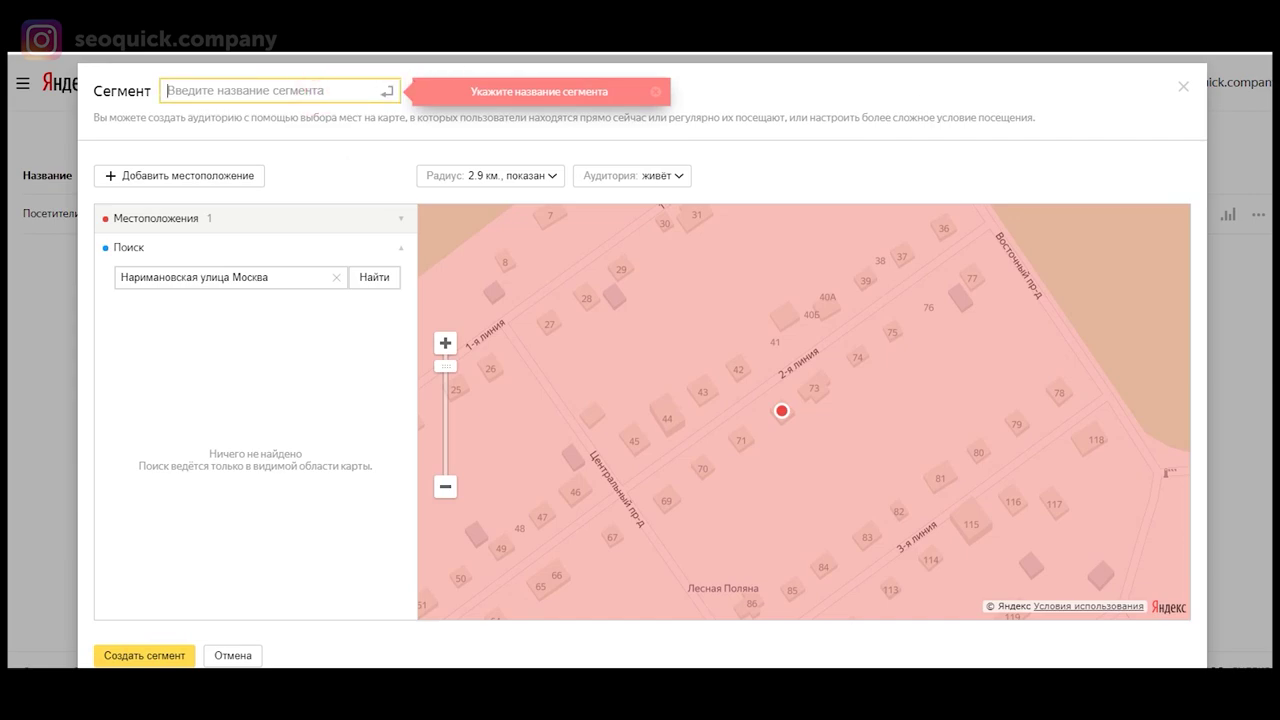
pyautogui.click(1180, 89)
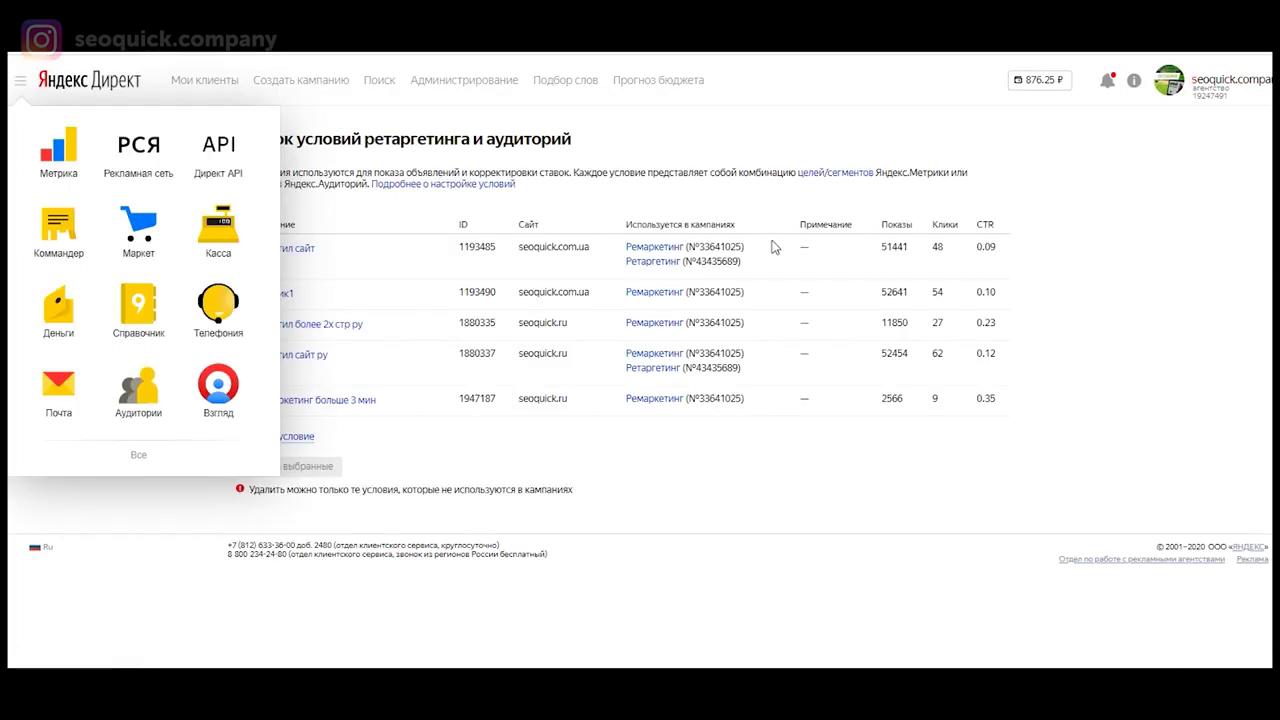
# Step: Return to Yandex Direct and expand the retargeting and audience conditions of the "SEO Продвижение" group in the "Ремаркетинг" campaign
pyautogui.click(731, 94)
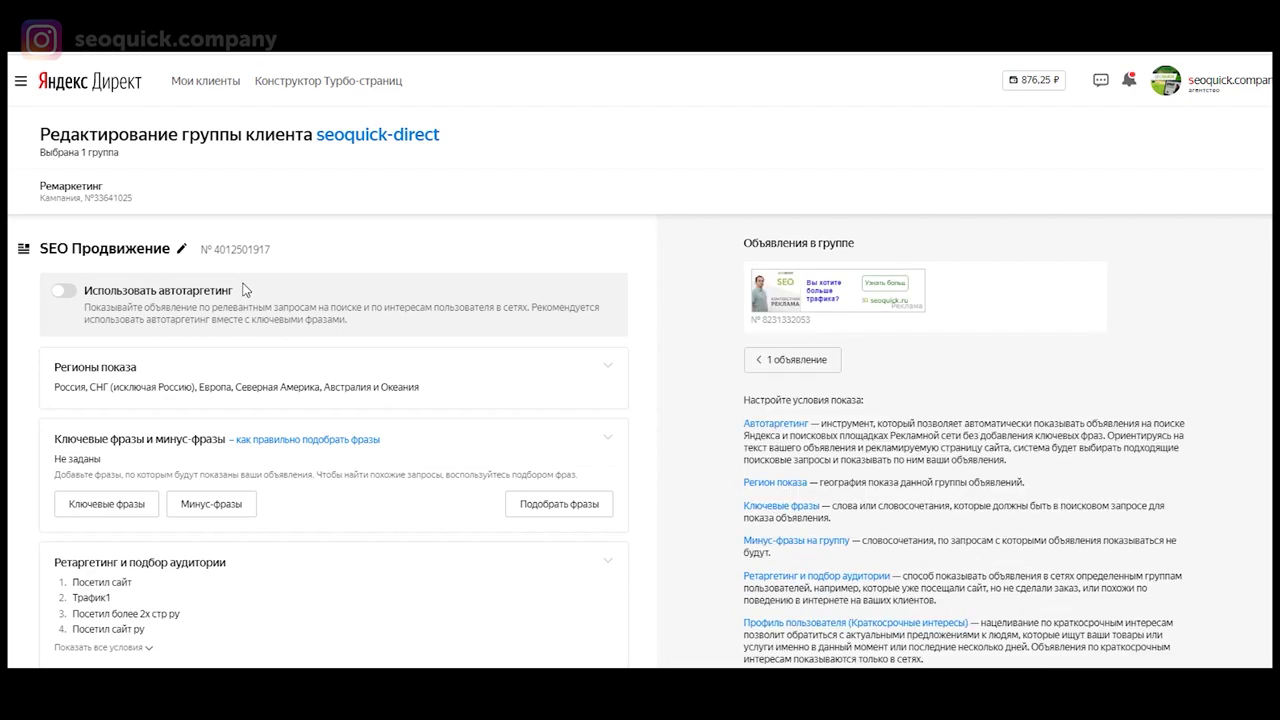
pyautogui.scroll(-3, 294, 278)
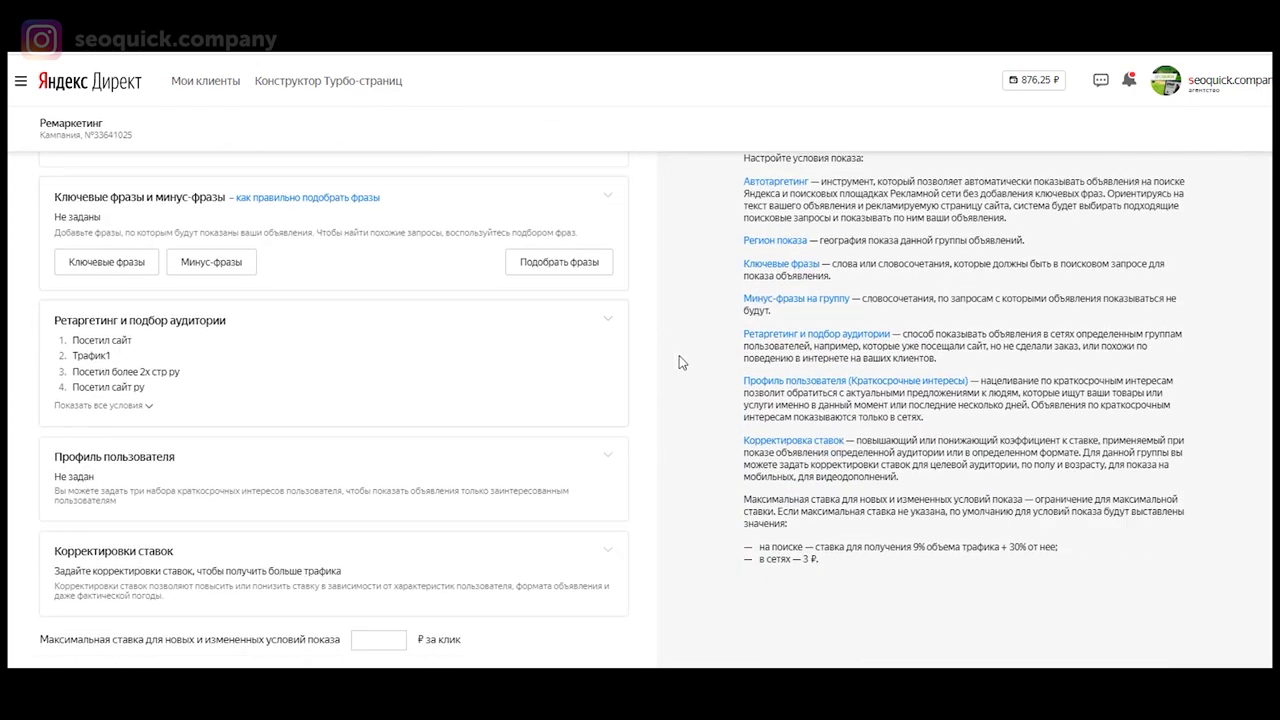
pyautogui.click(605, 318)
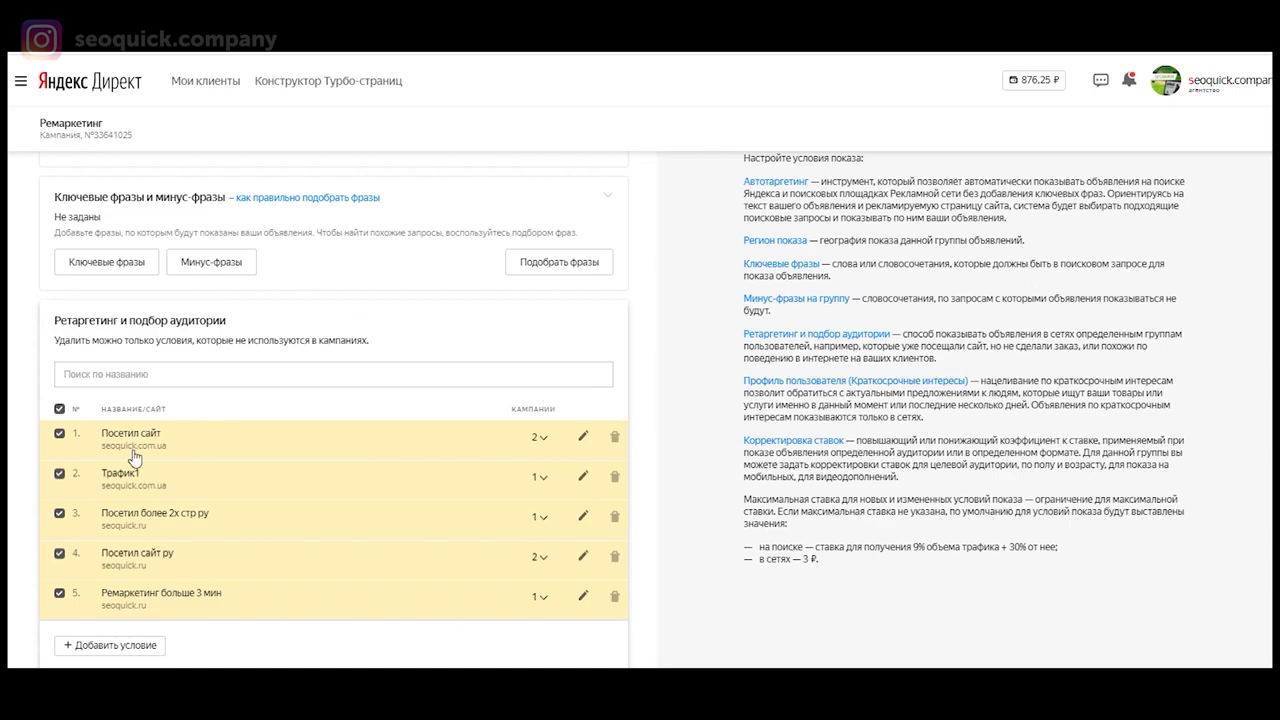
pyautogui.scroll(-2, 135, 484)
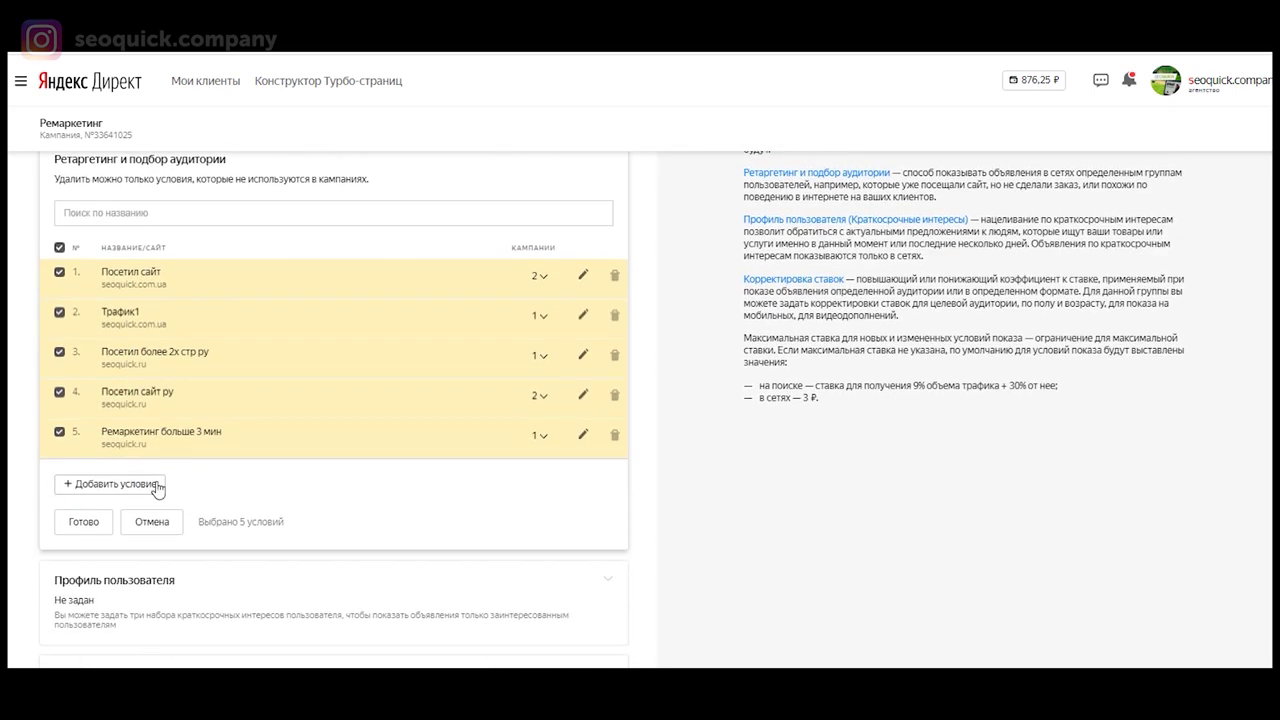
# Step: Add a retargeting condition with the goal "seoquick.com.ua :: Успешный заказ", keeping the "Цель Метрики" rule type
pyautogui.click(118, 486)
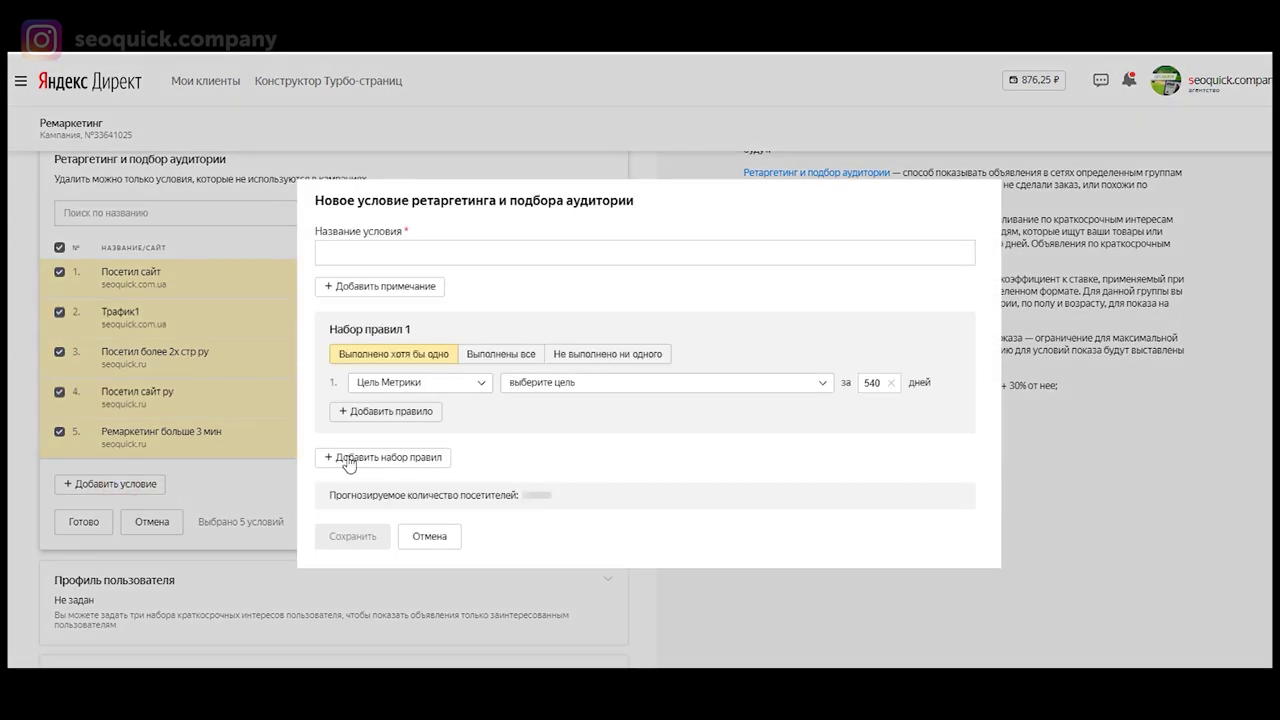
pyautogui.click(596, 389)
pyautogui.click(621, 458)
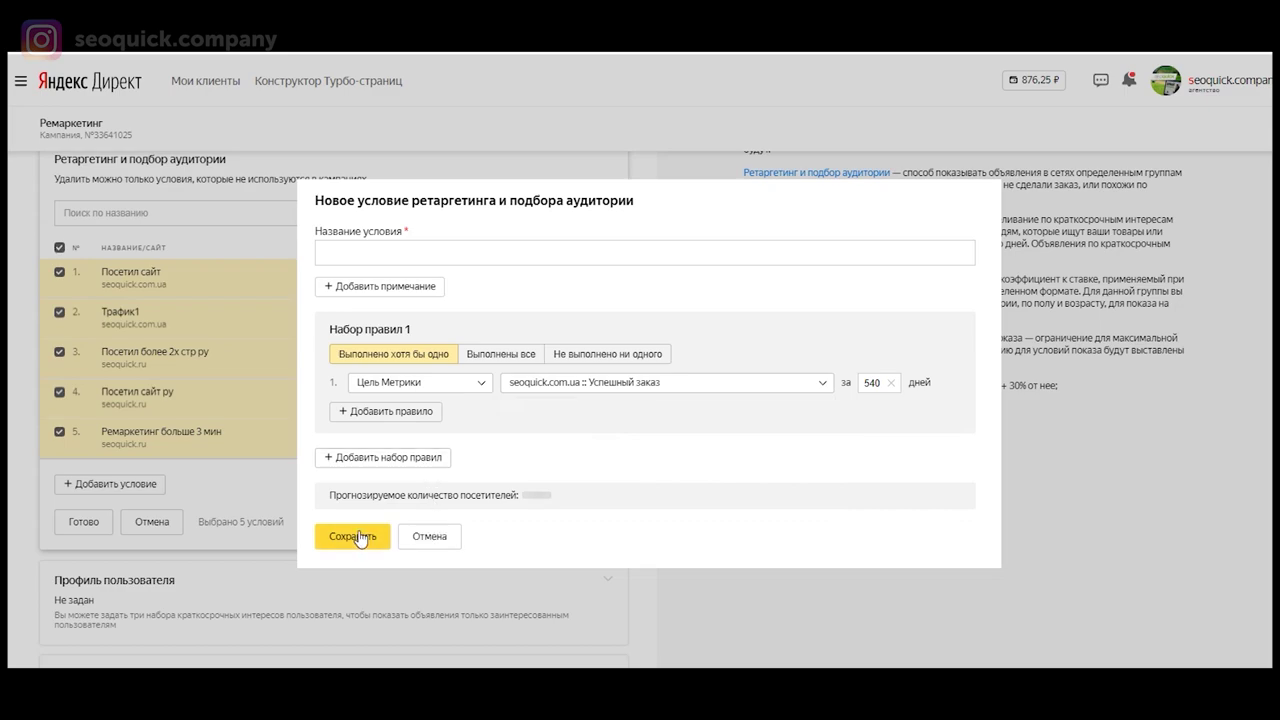
pyautogui.click(468, 389)
pyautogui.click(520, 420)
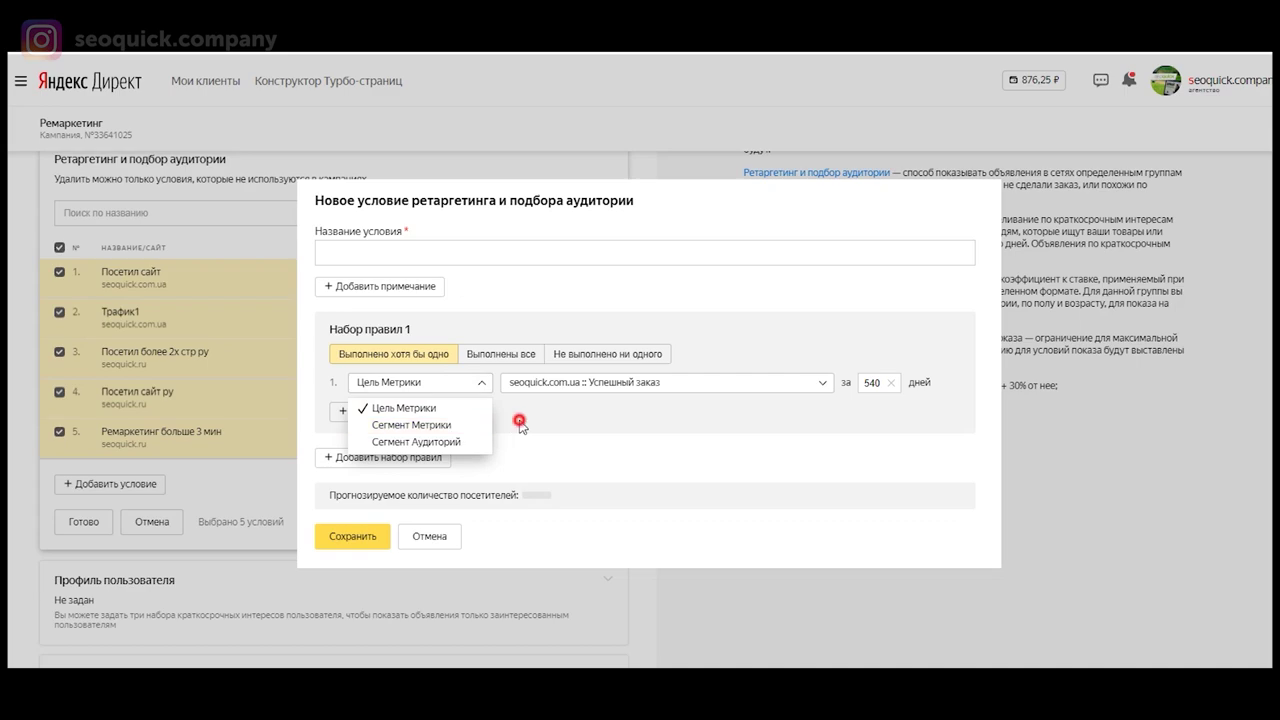
# Step: Name the new condition "Успешный заказ" and save it to the group's conditions
pyautogui.click(368, 530)
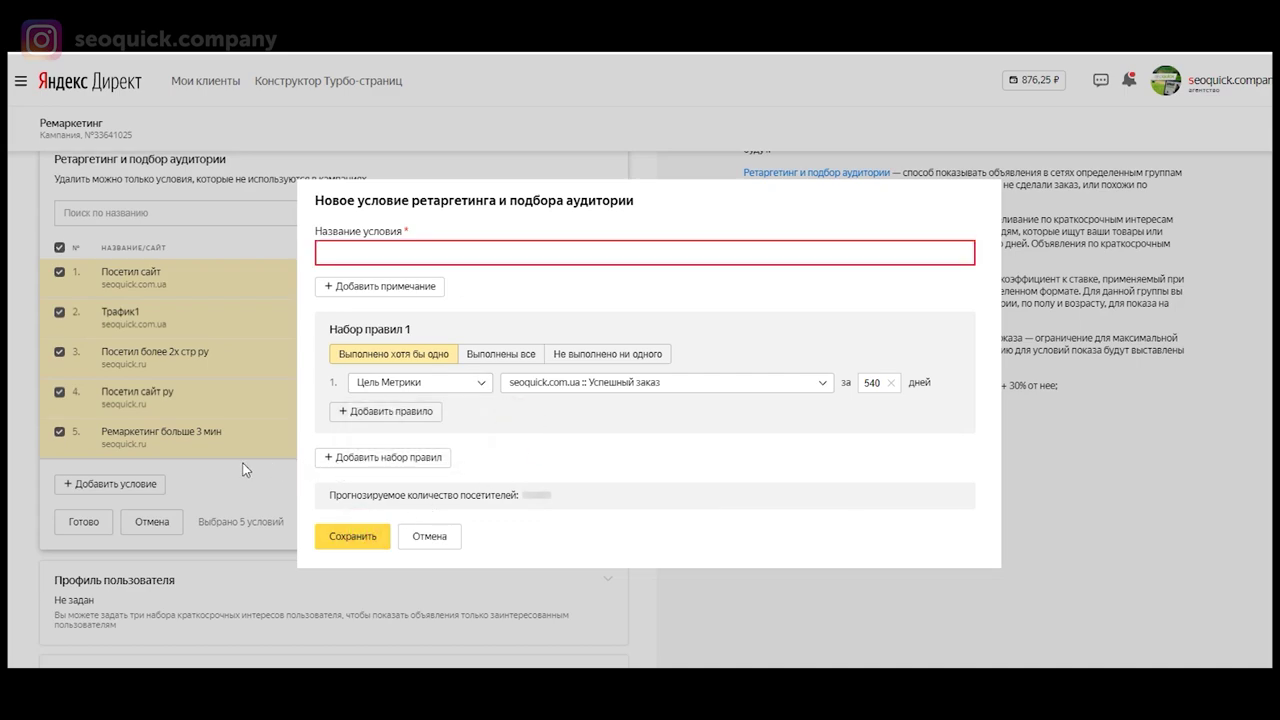
pyautogui.click(424, 248)
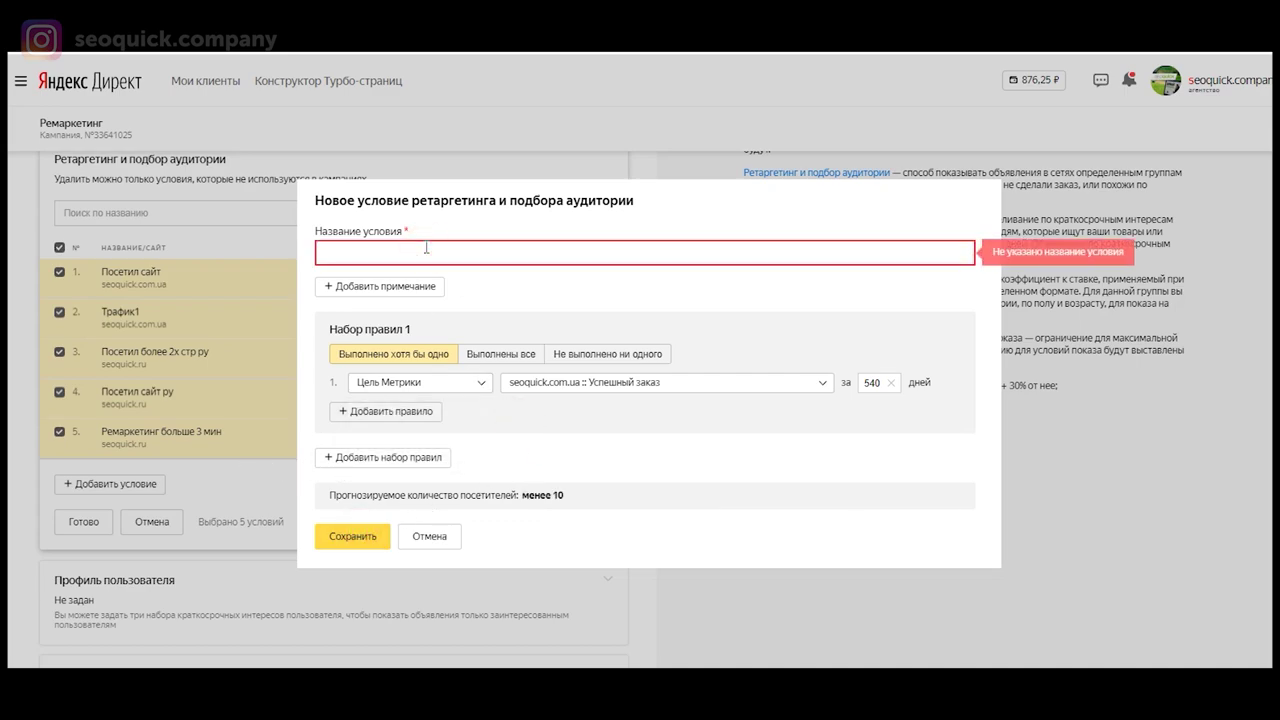
pyautogui.write('Успешный заказ')
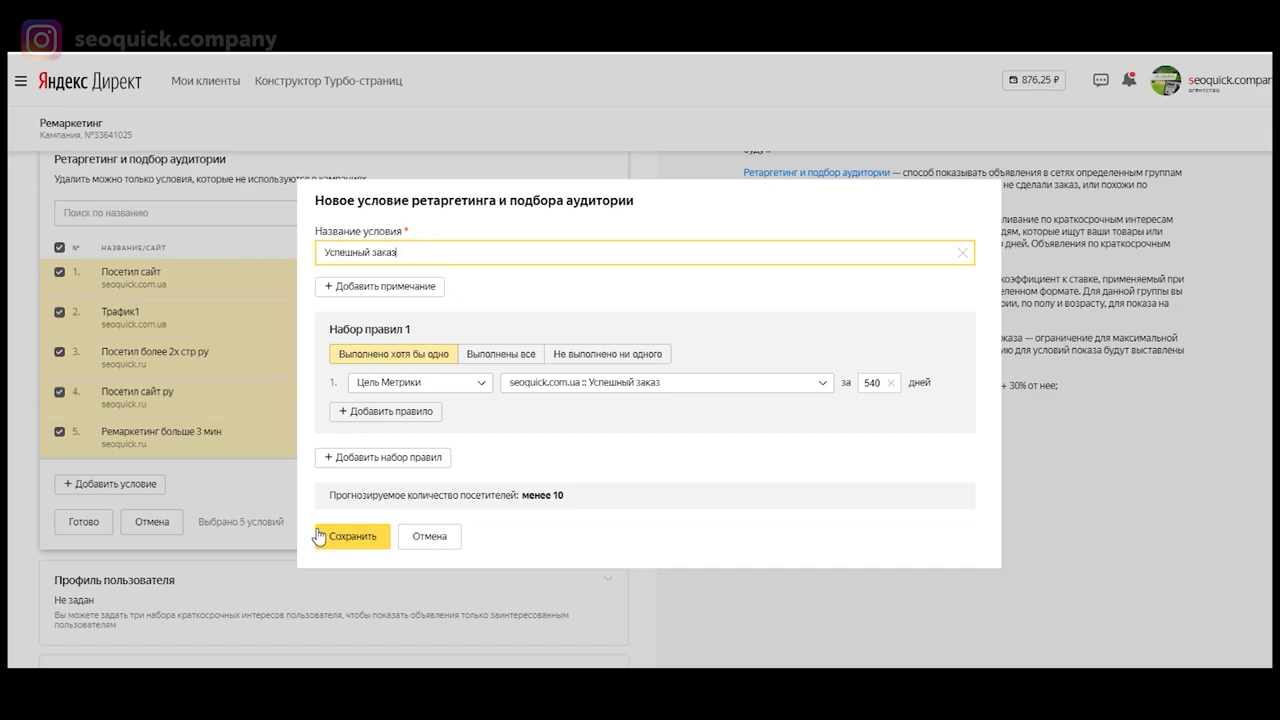
pyautogui.click(345, 536)
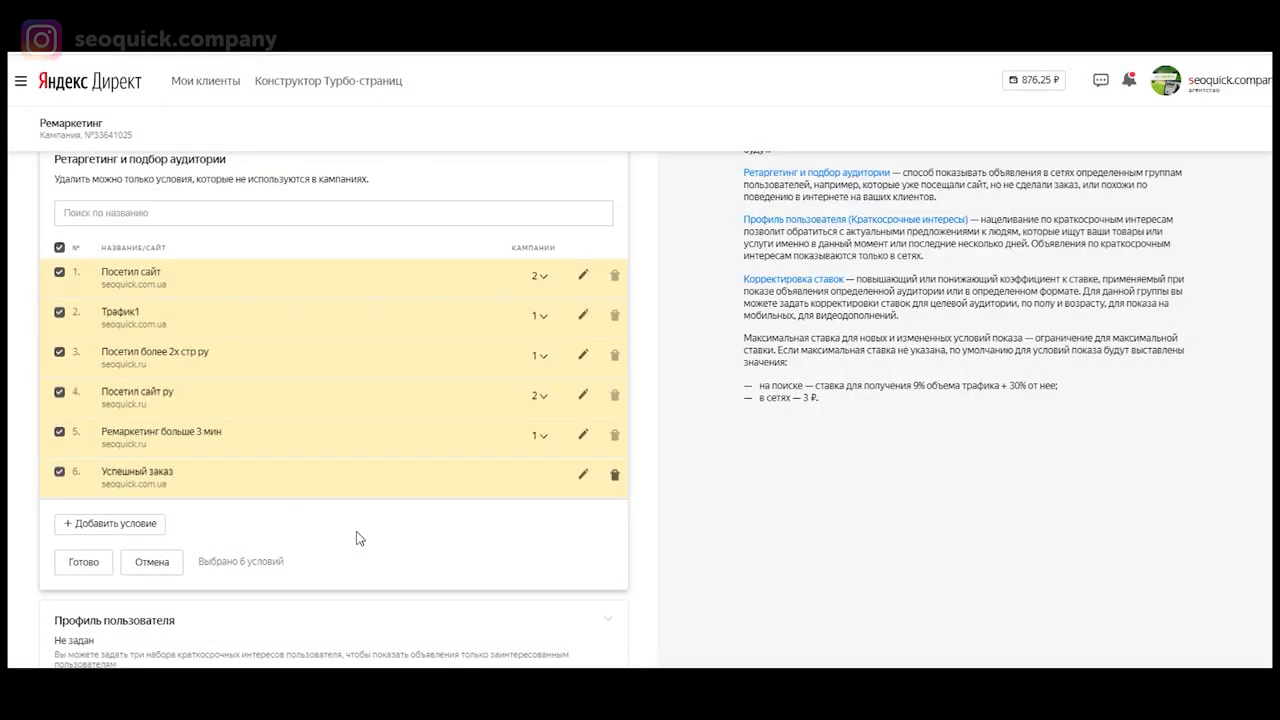
pyautogui.scroll(-3, 360, 538)
pyautogui.click(112, 644)
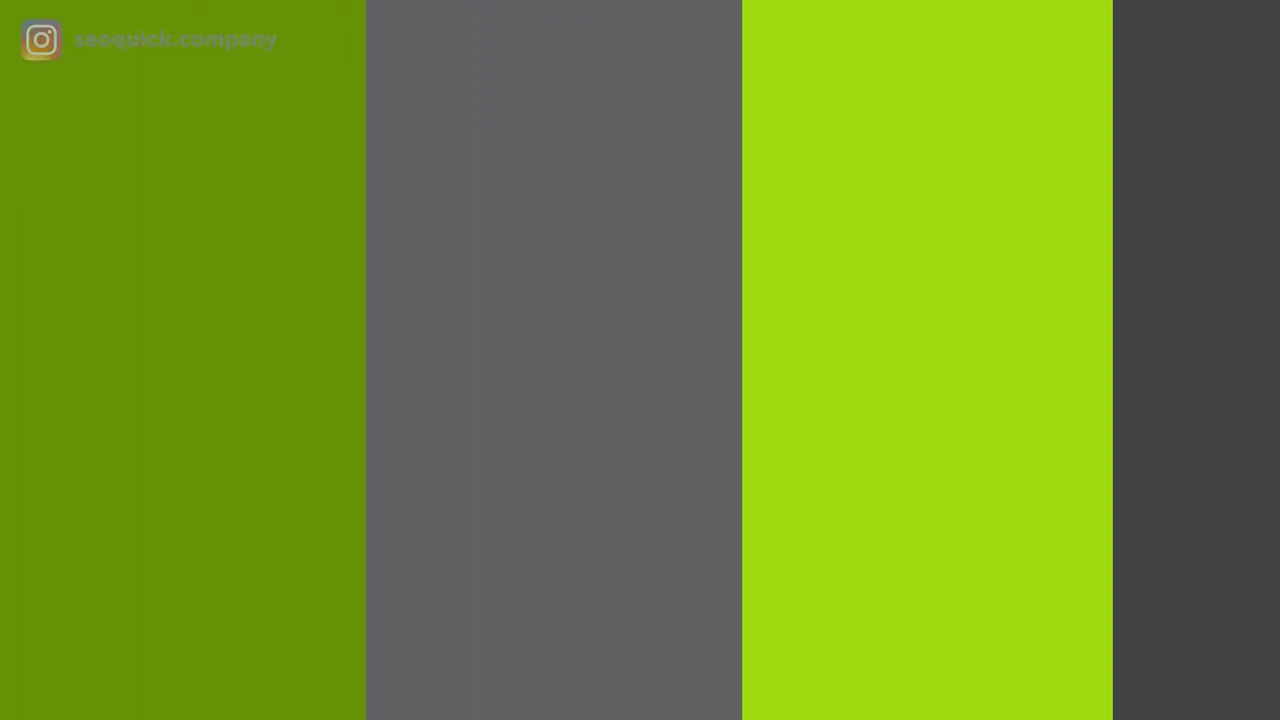